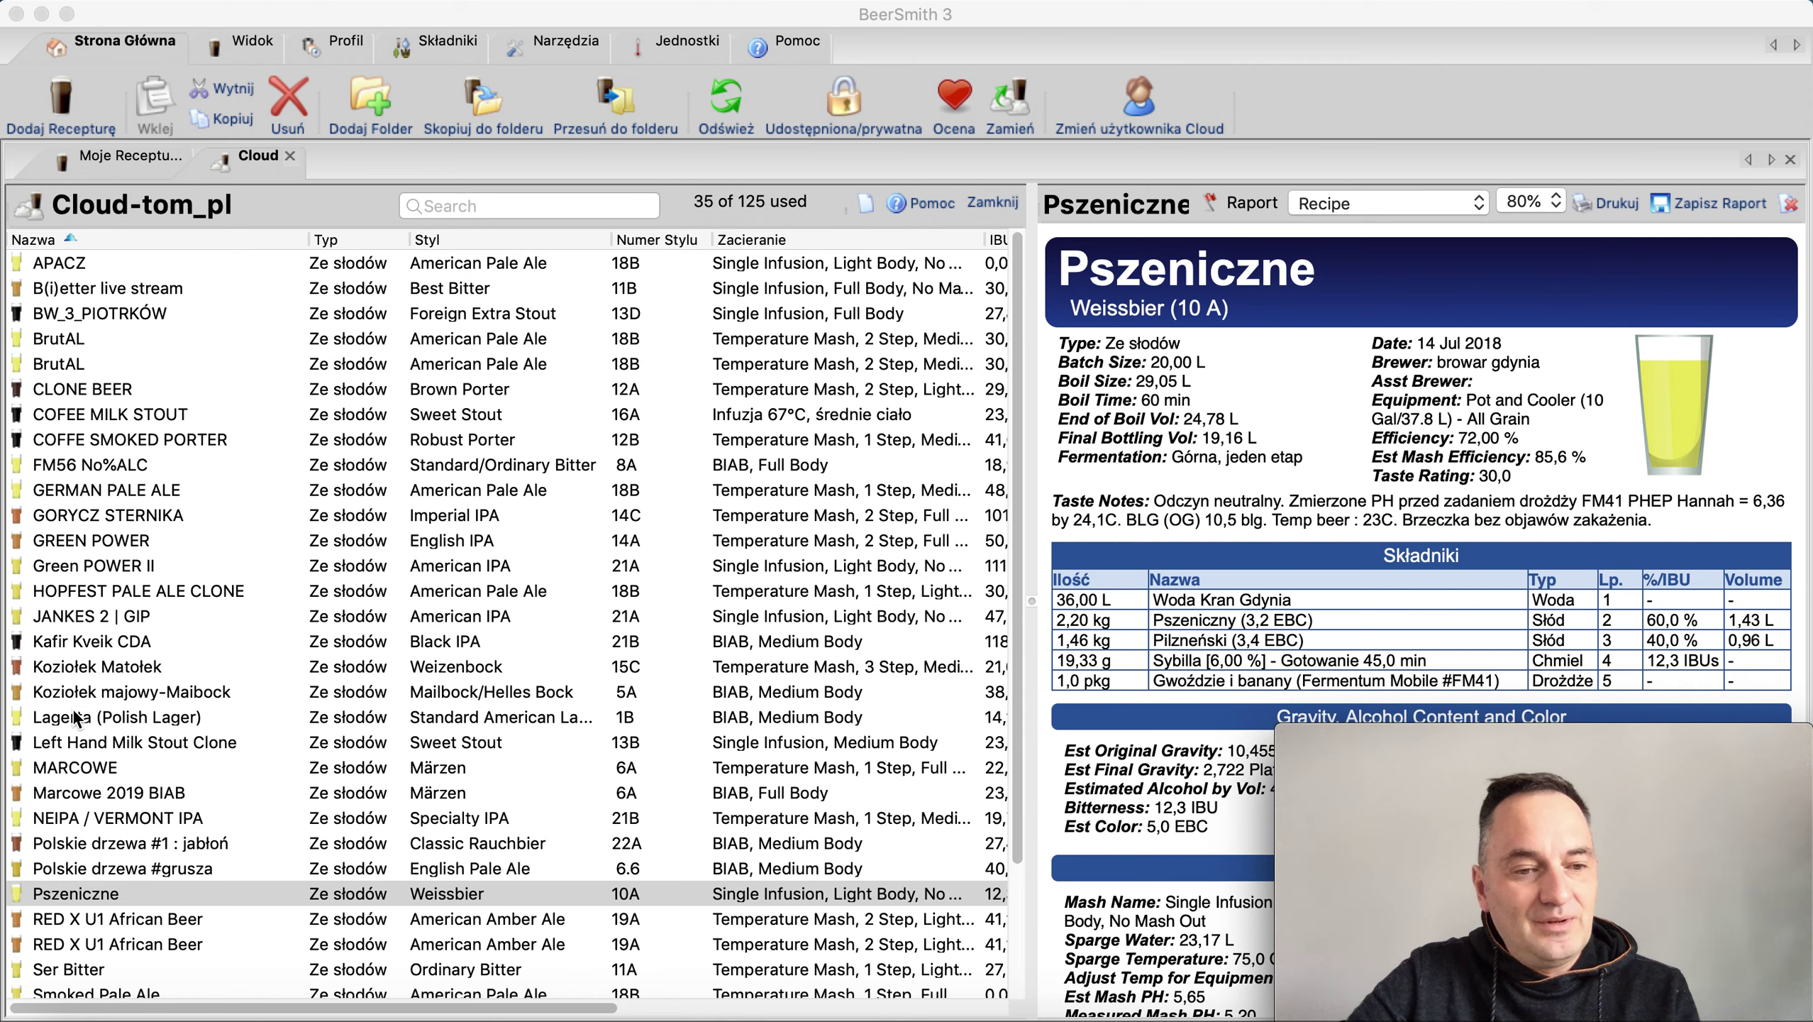
# Open the Pszeniczne recipe from the cloud list and review its water, malts, hop and yeast entries
pyautogui.click(93, 892)
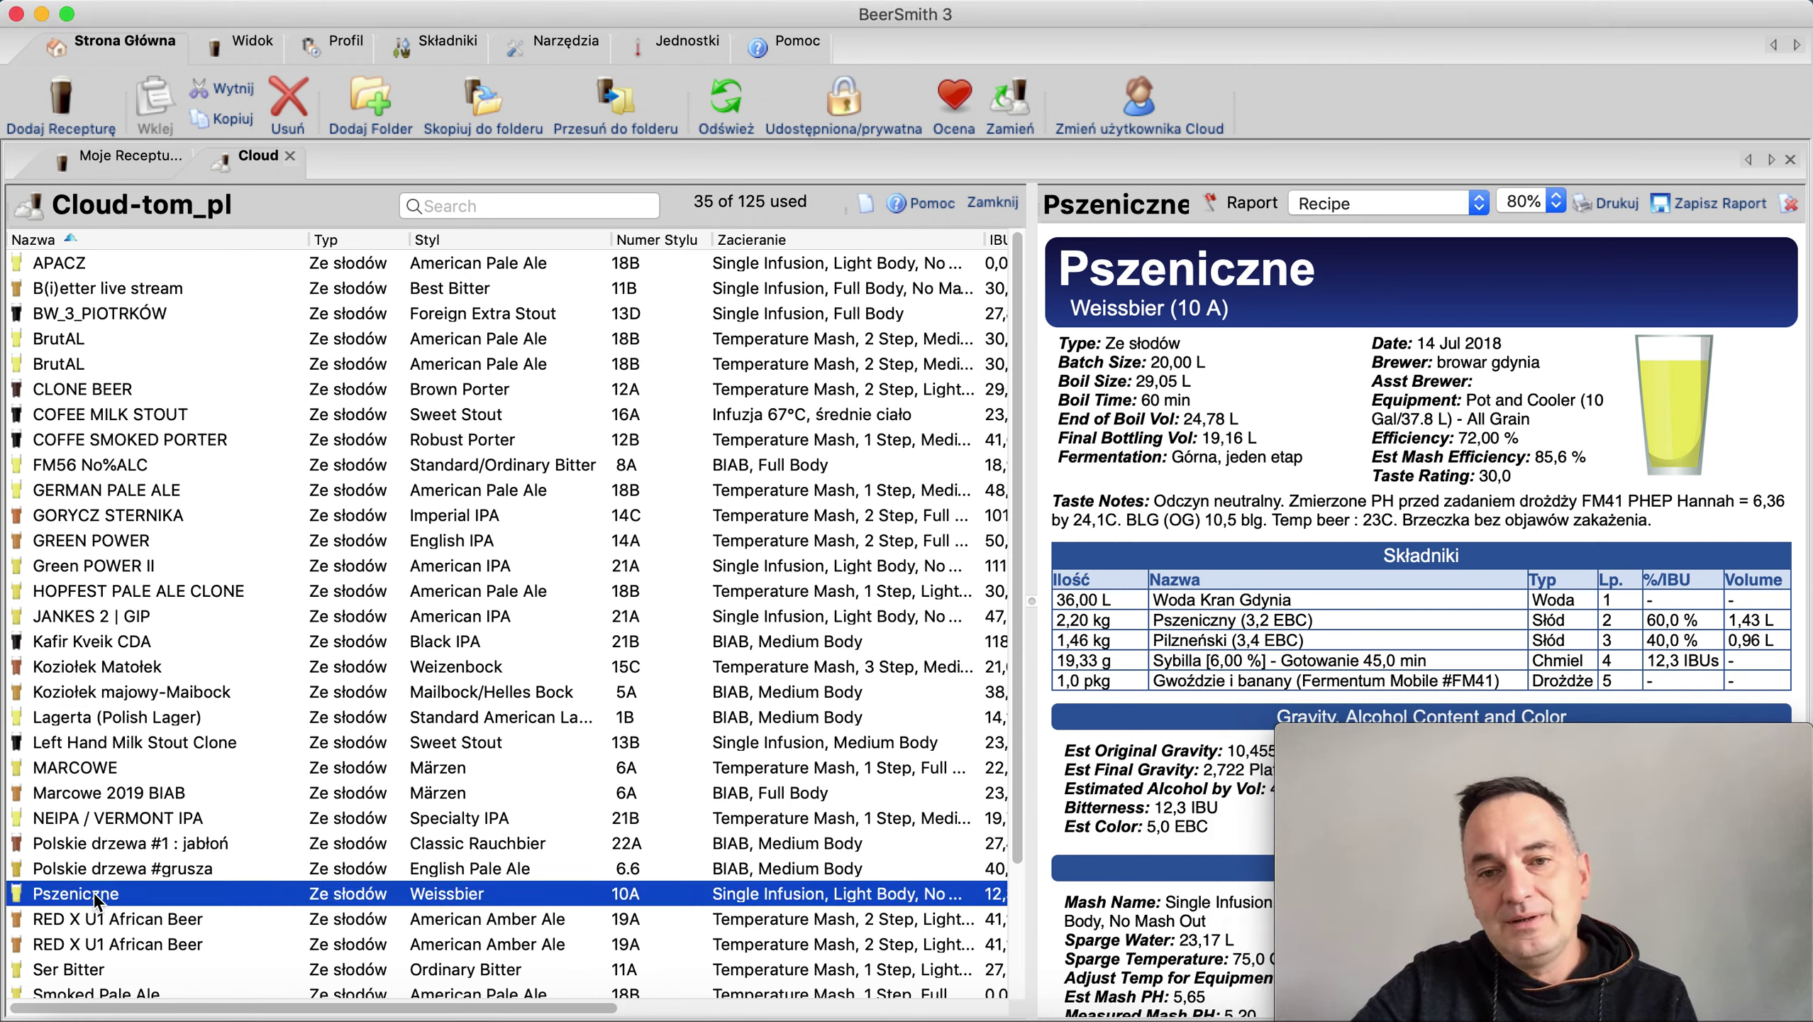
pyautogui.doubleClick(95, 895)
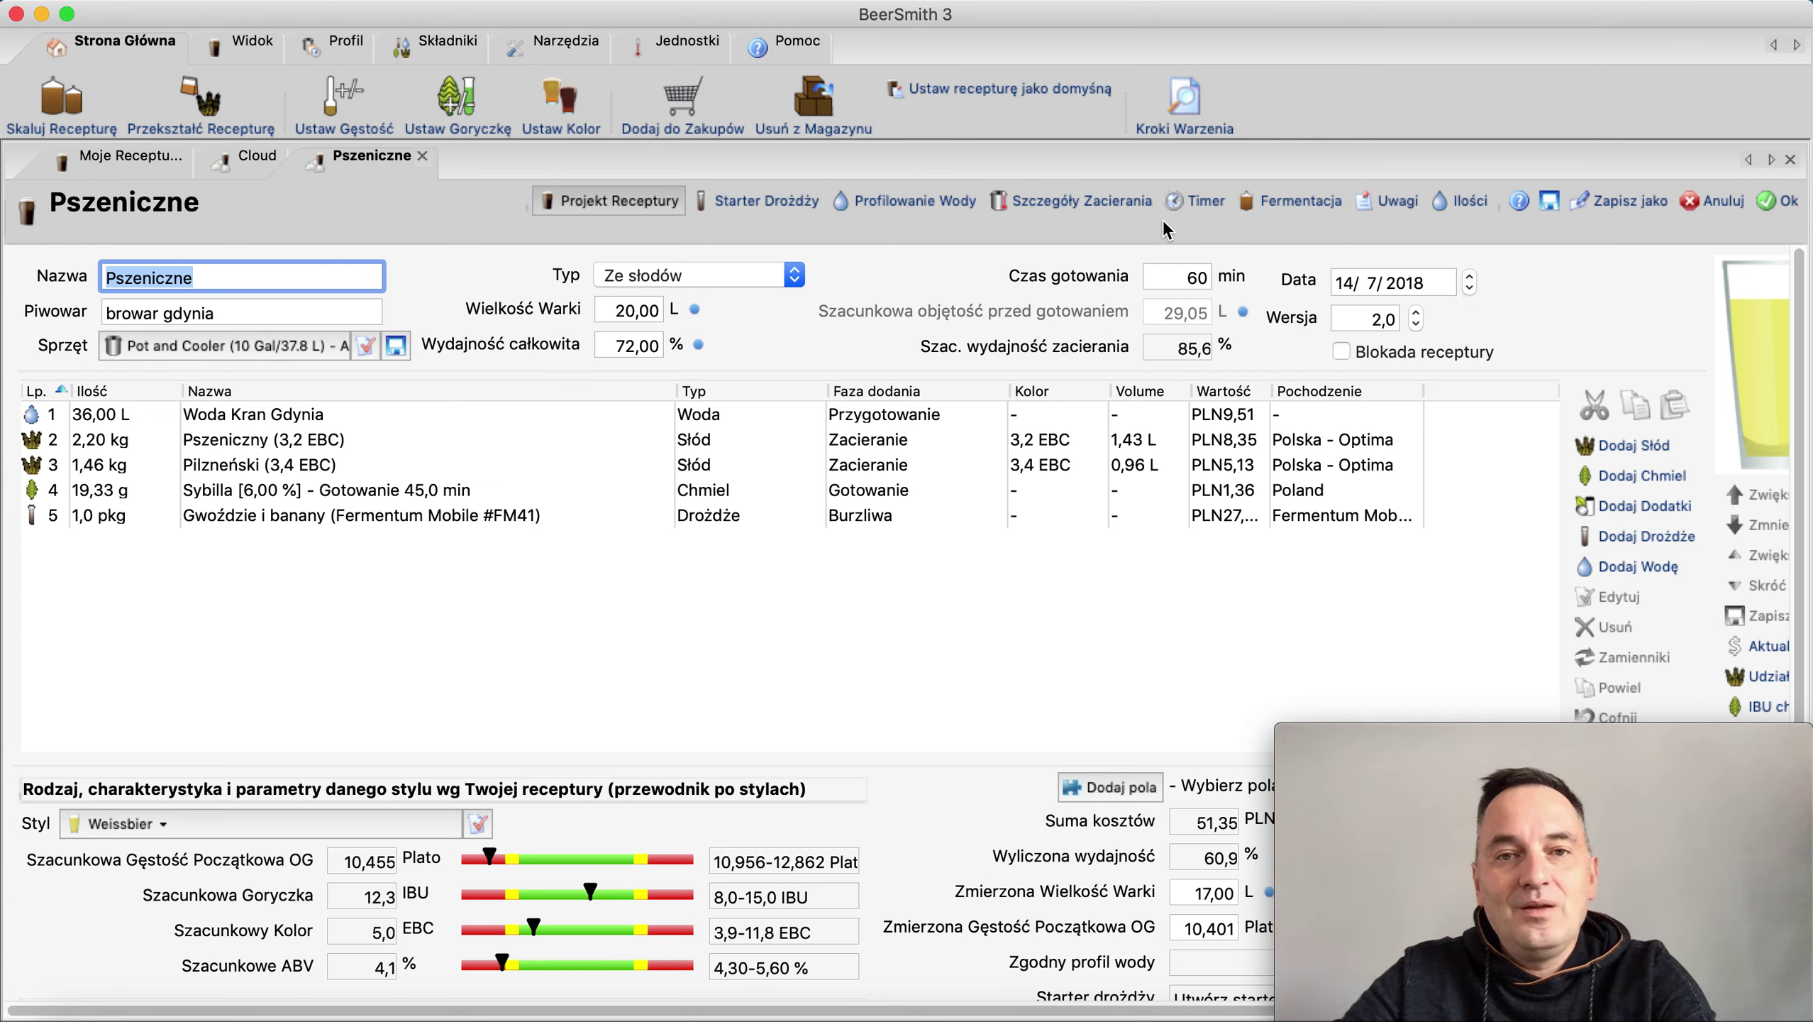
pyautogui.click(320, 415)
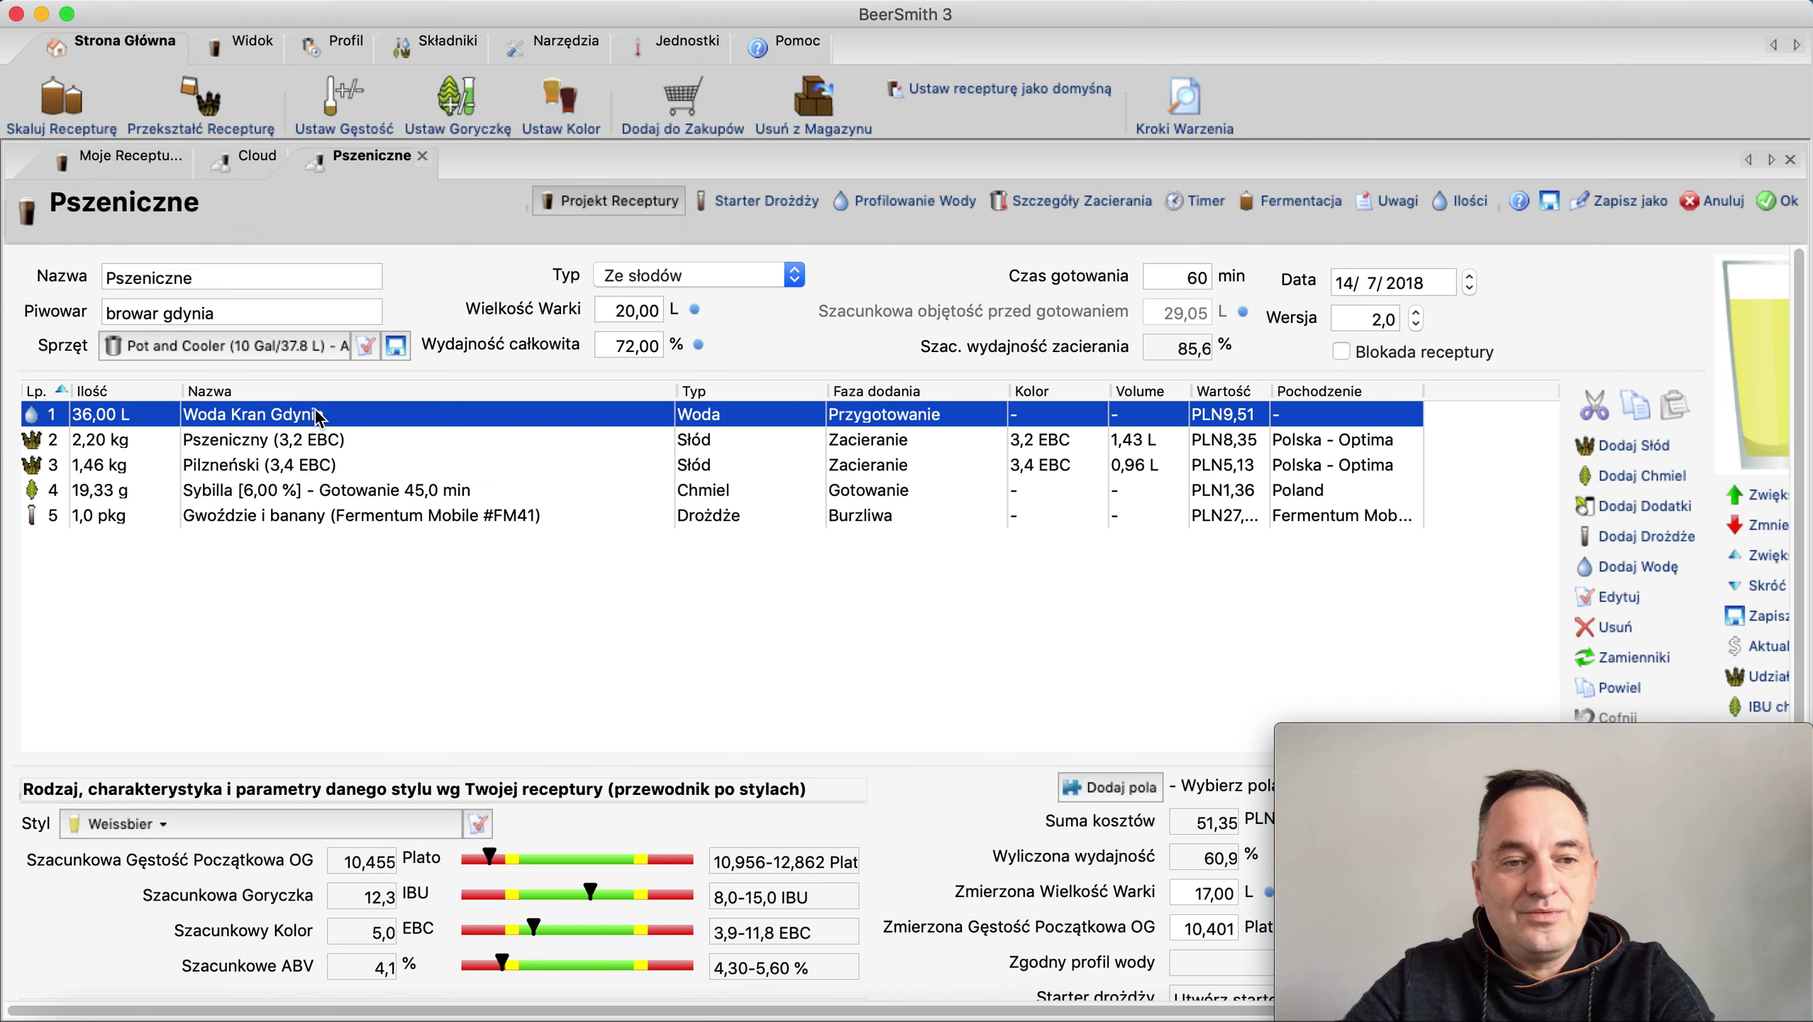
pyautogui.click(338, 446)
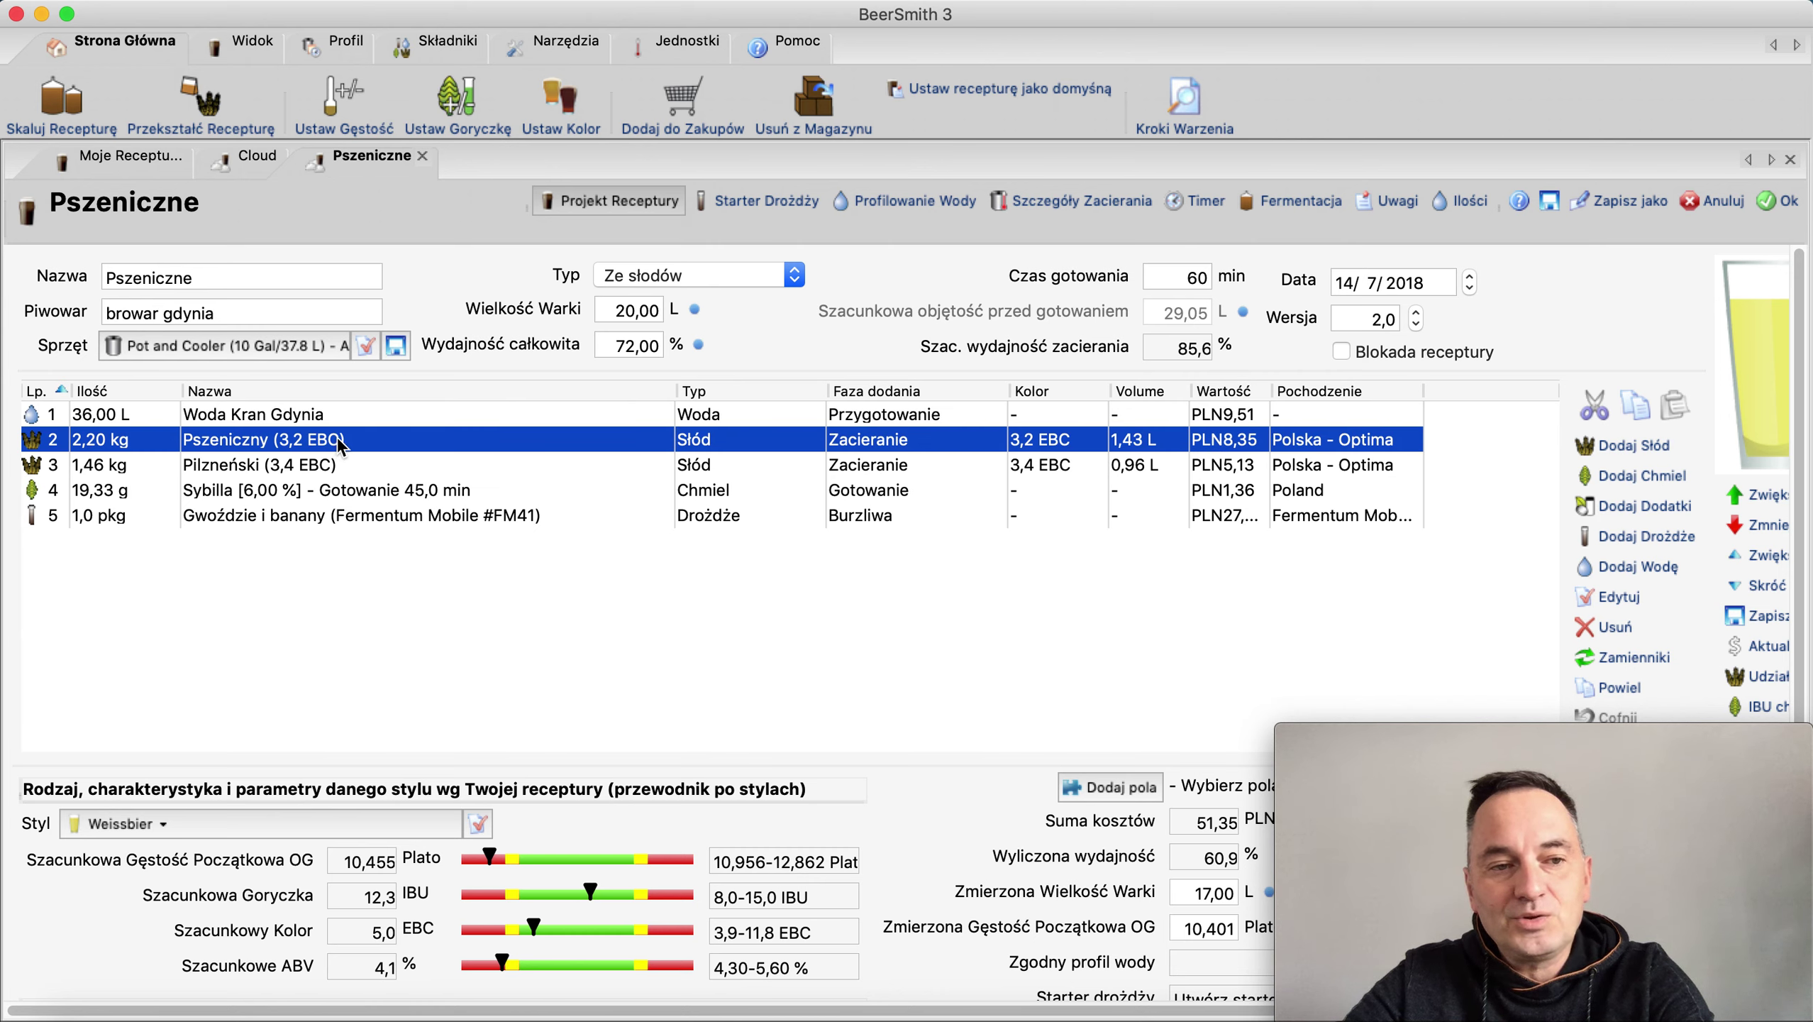
pyautogui.click(303, 466)
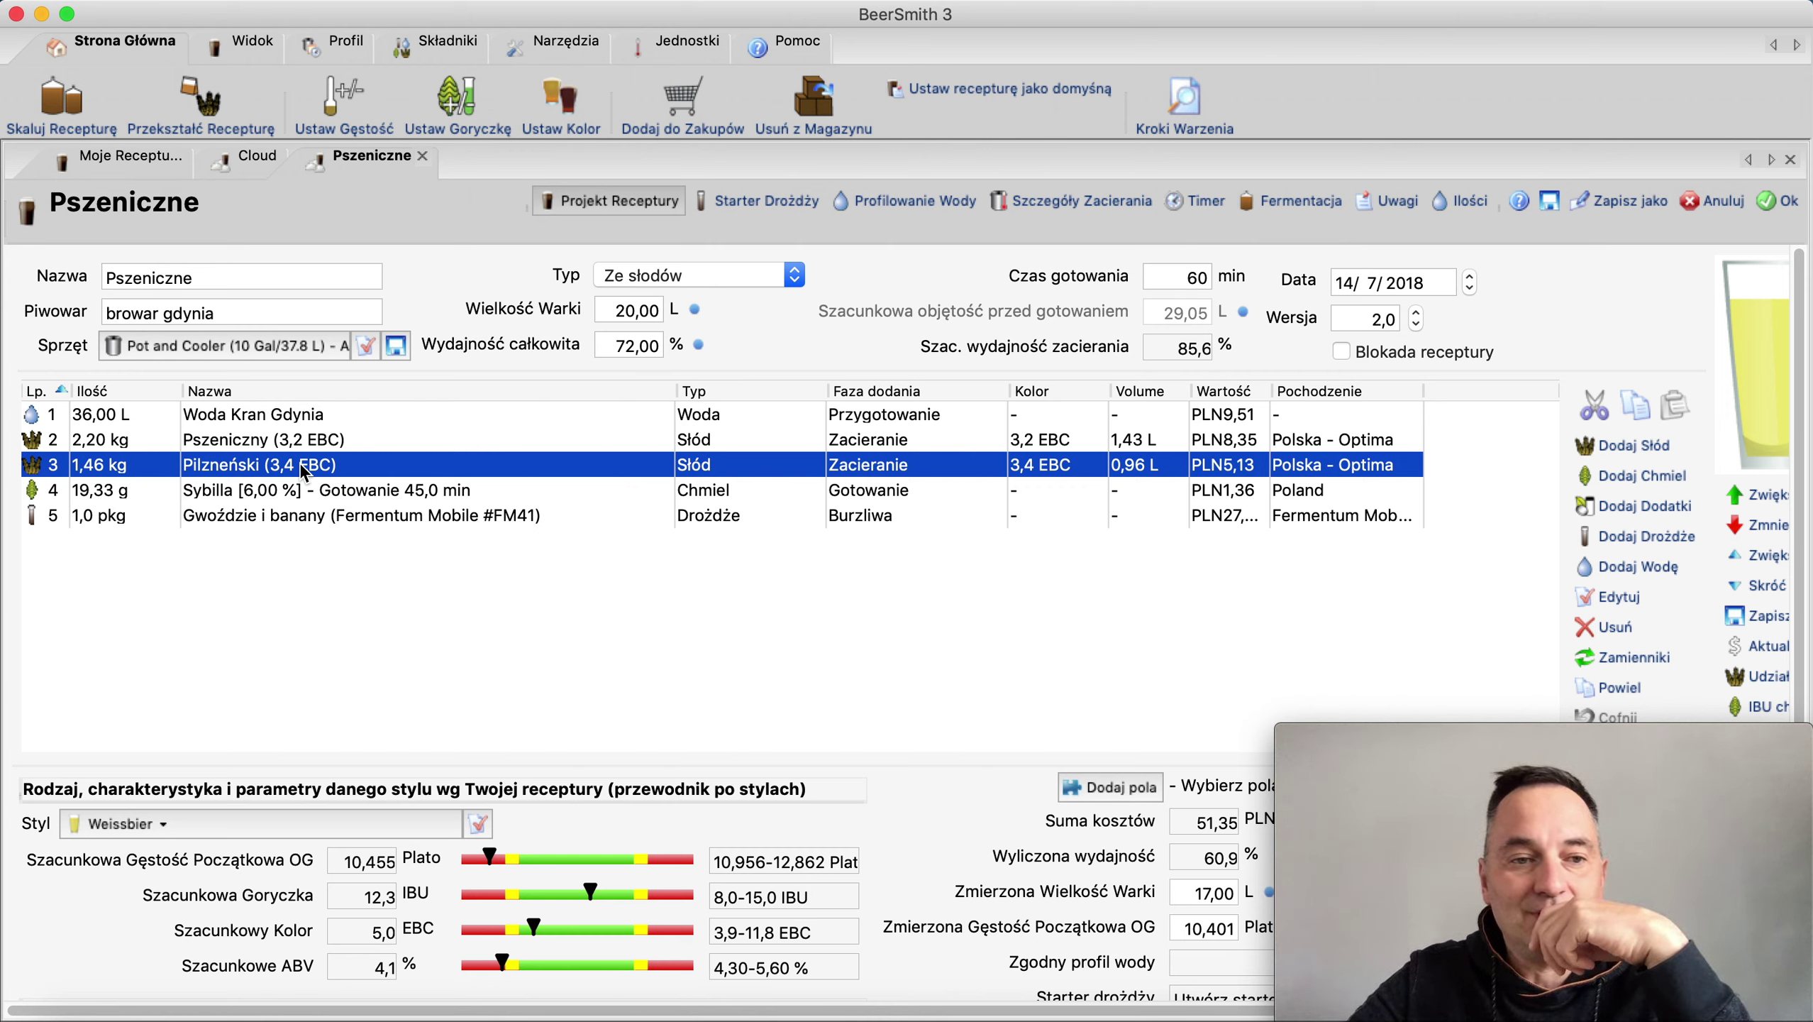
pyautogui.click(315, 494)
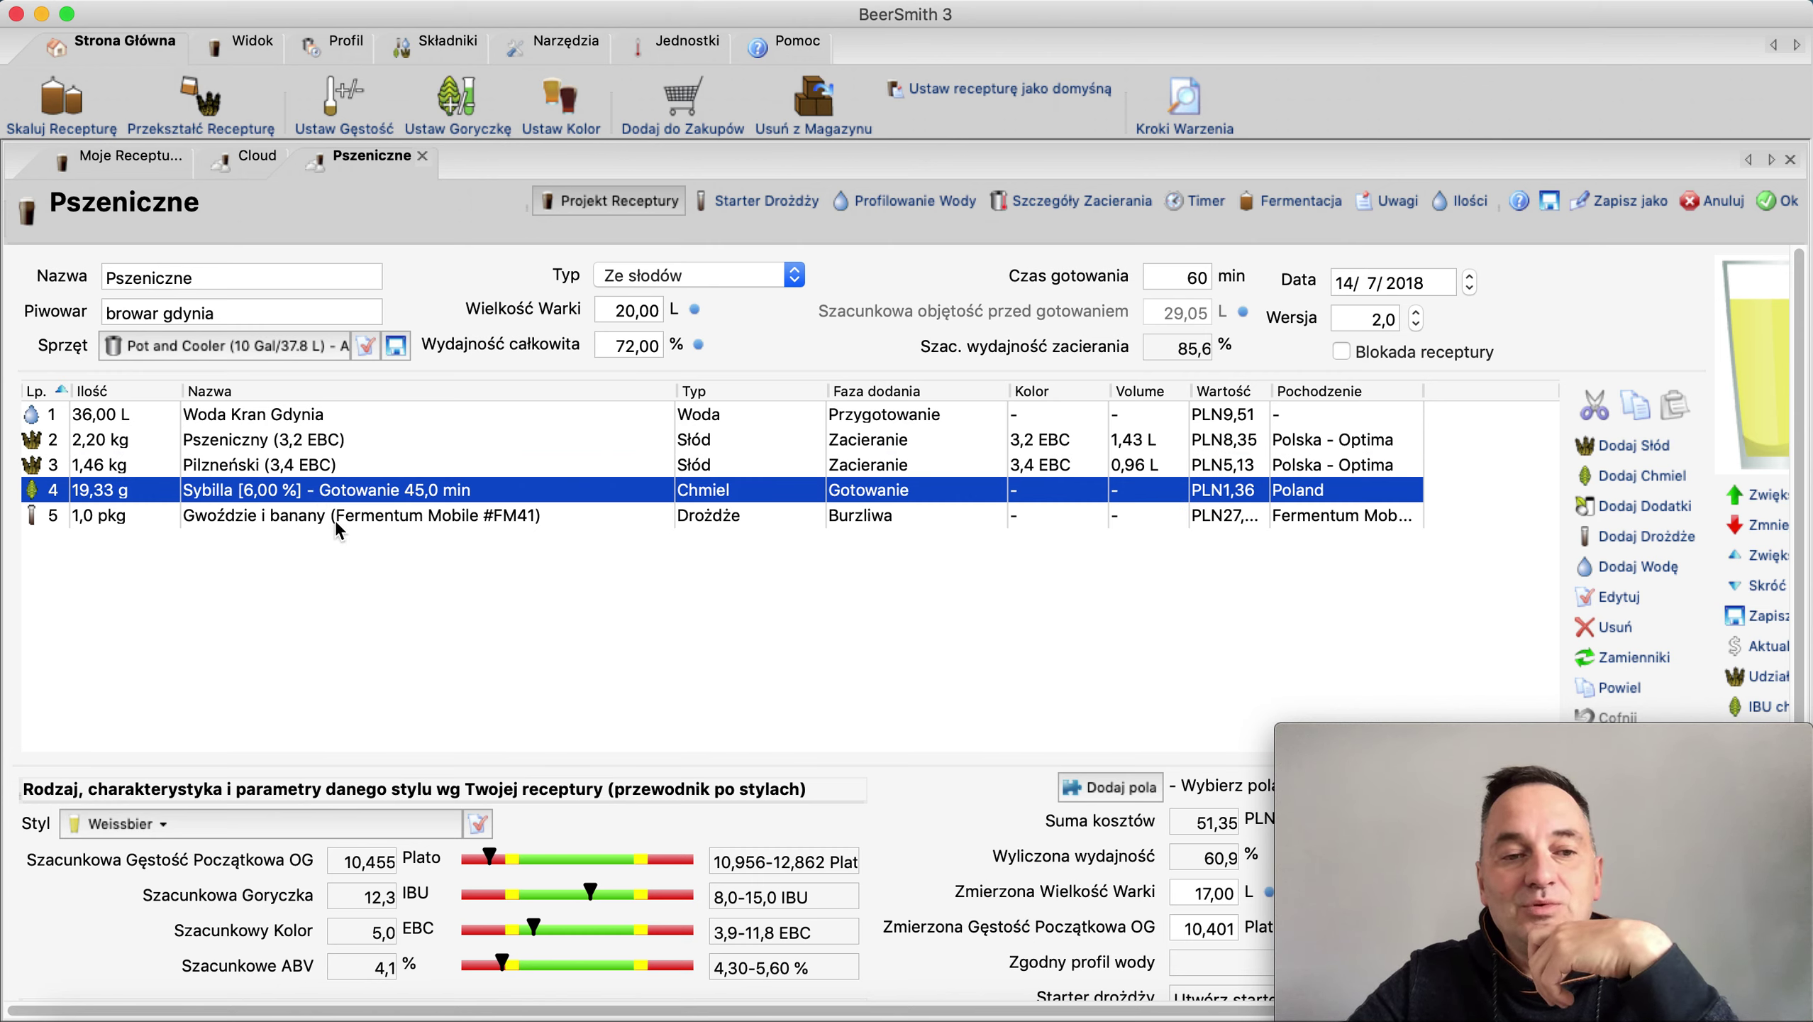
pyautogui.moveTo(351, 525)
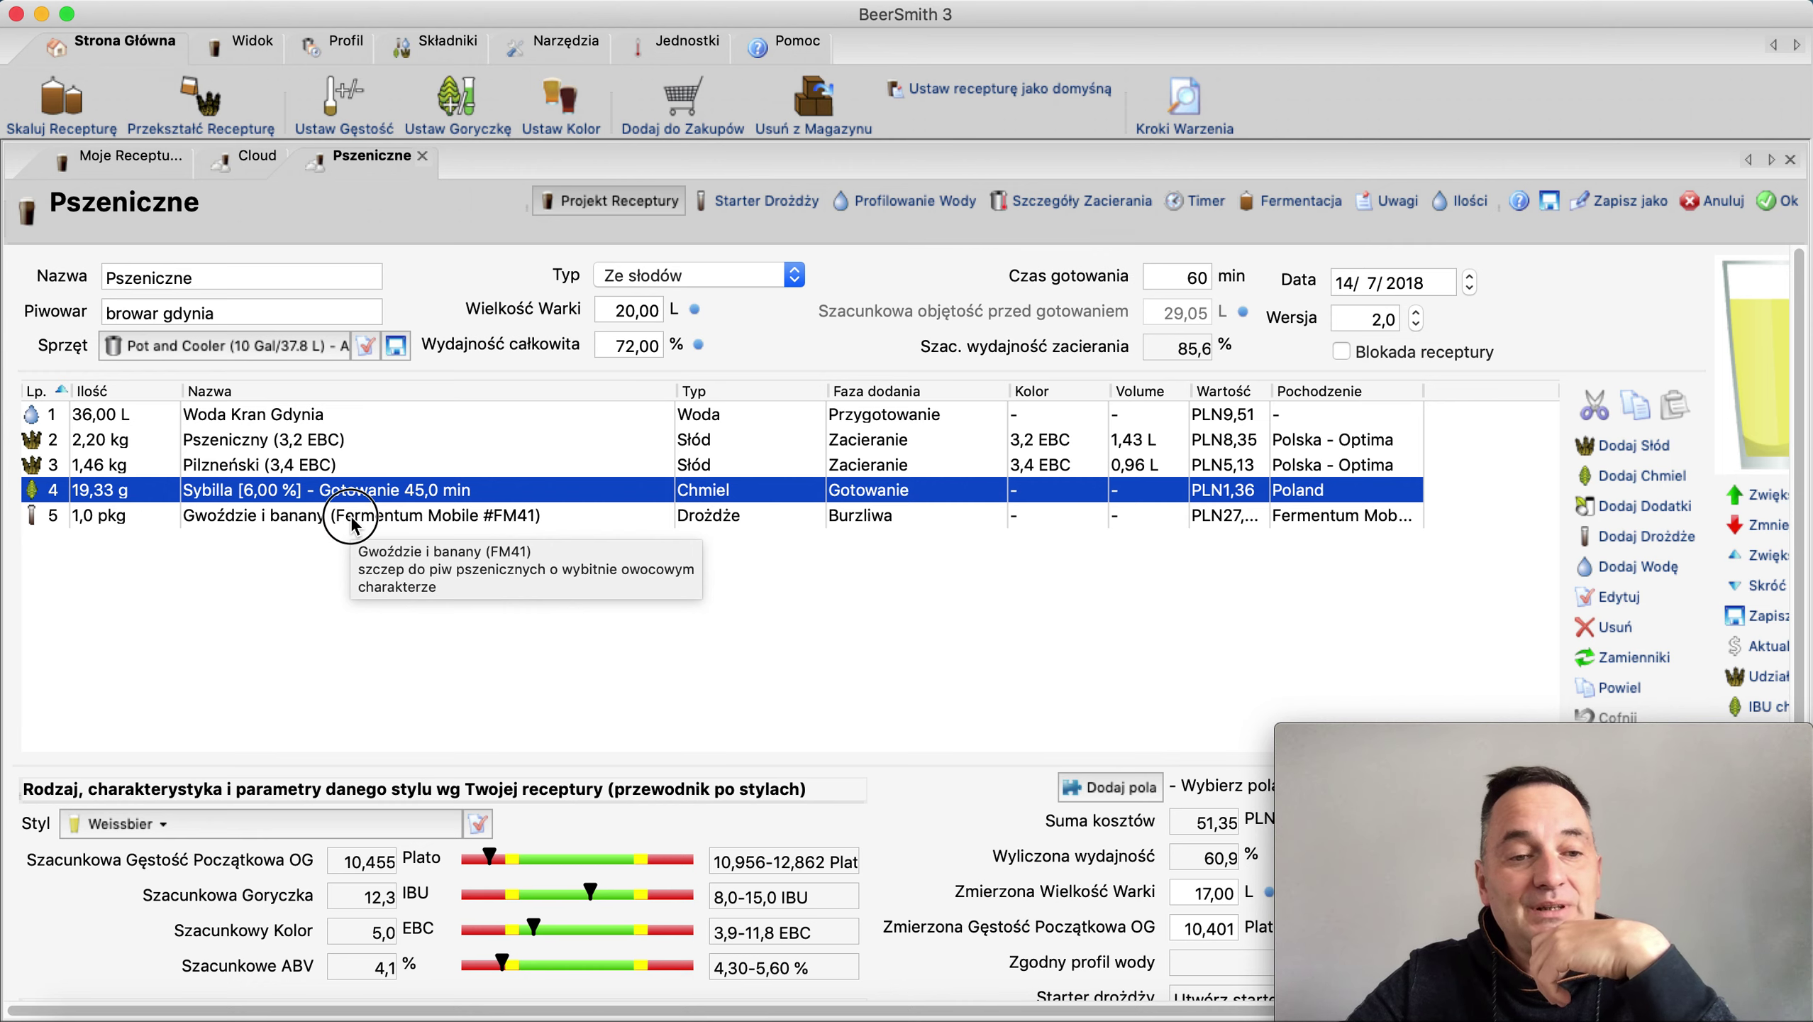
pyautogui.click(351, 524)
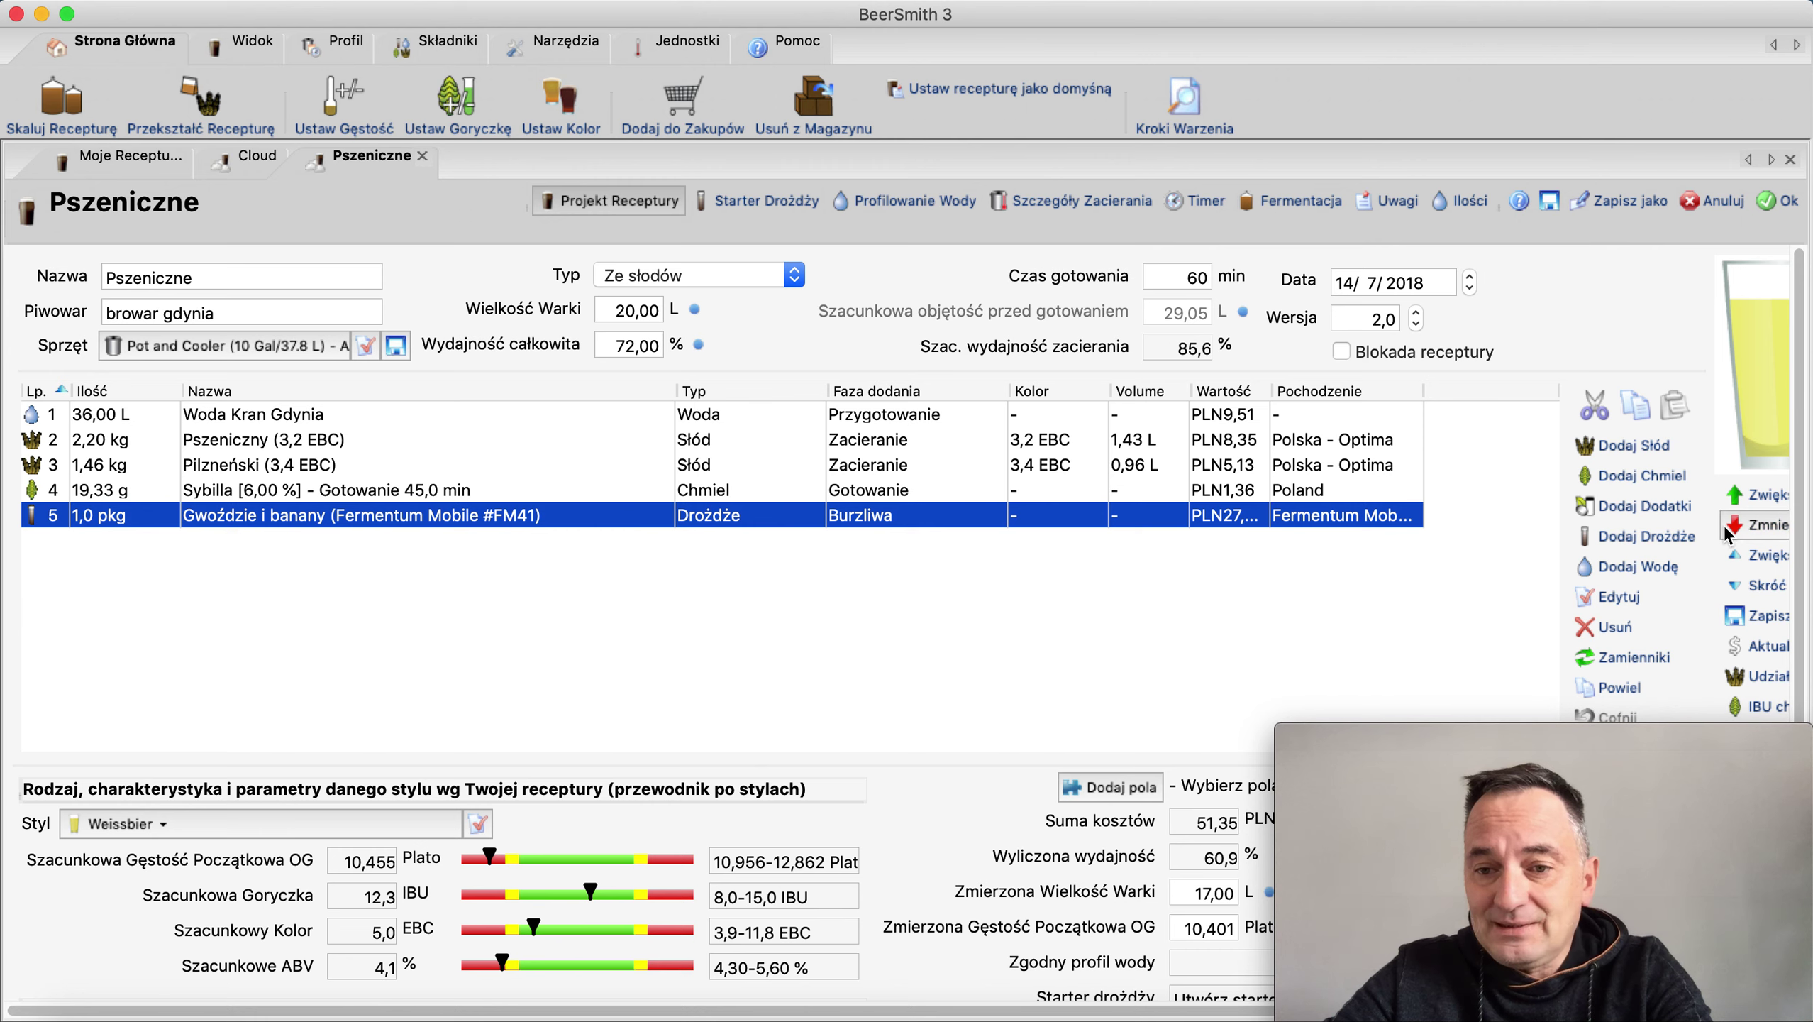
# Check the percentage shares of the malts in the Pszeniczne recipe, then close the recipe without changing anything
pyautogui.hscroll(3, 1591, 567)
pyautogui.scroll(-1, 1591, 567)
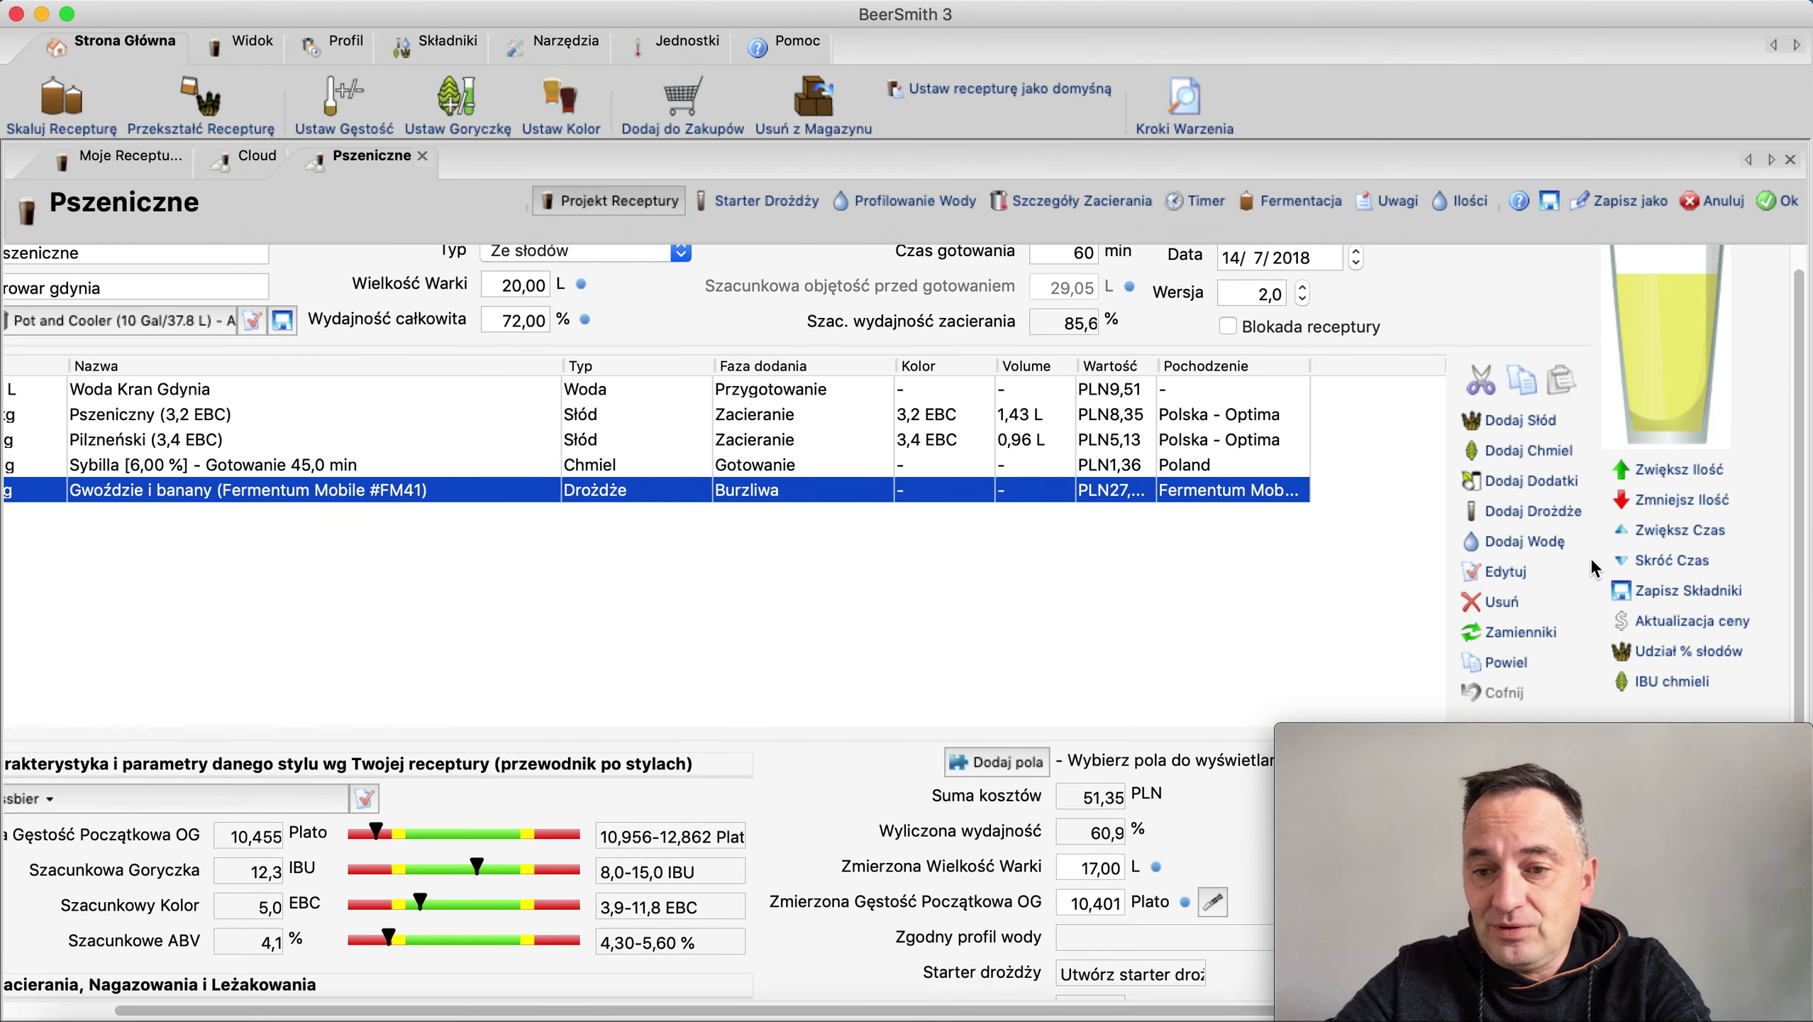
pyautogui.click(1641, 650)
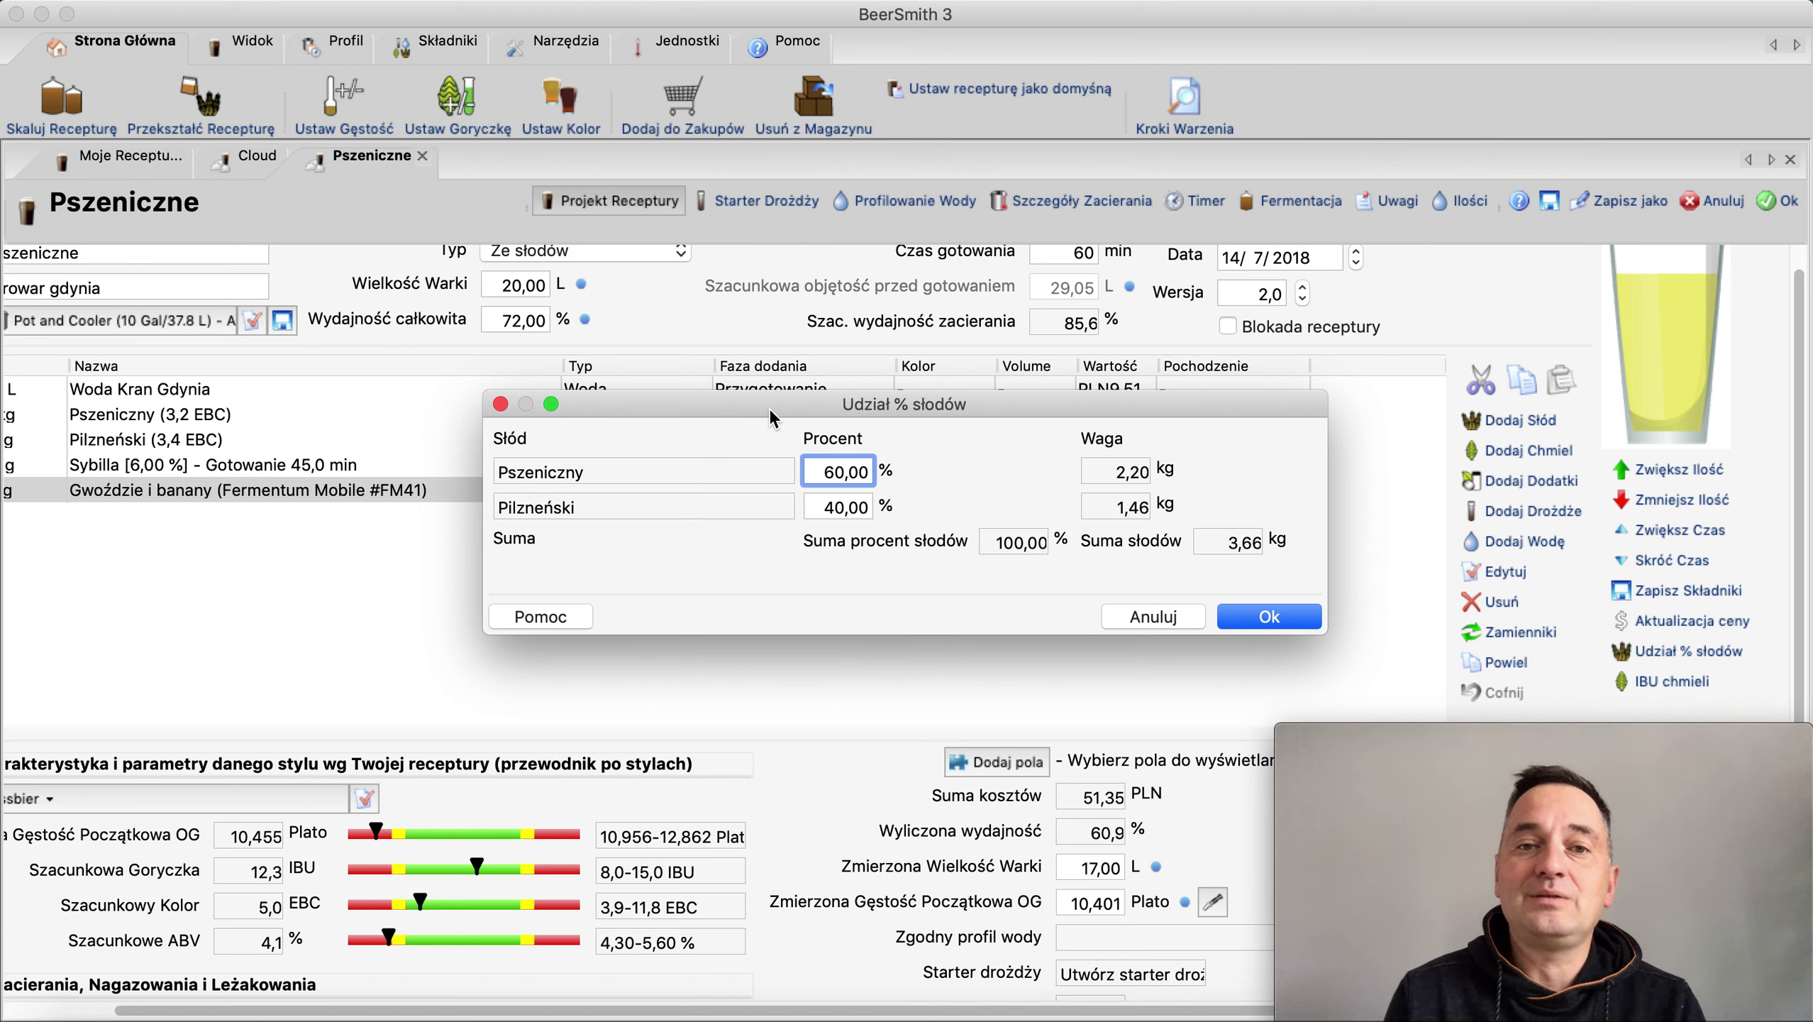
pyautogui.click(501, 405)
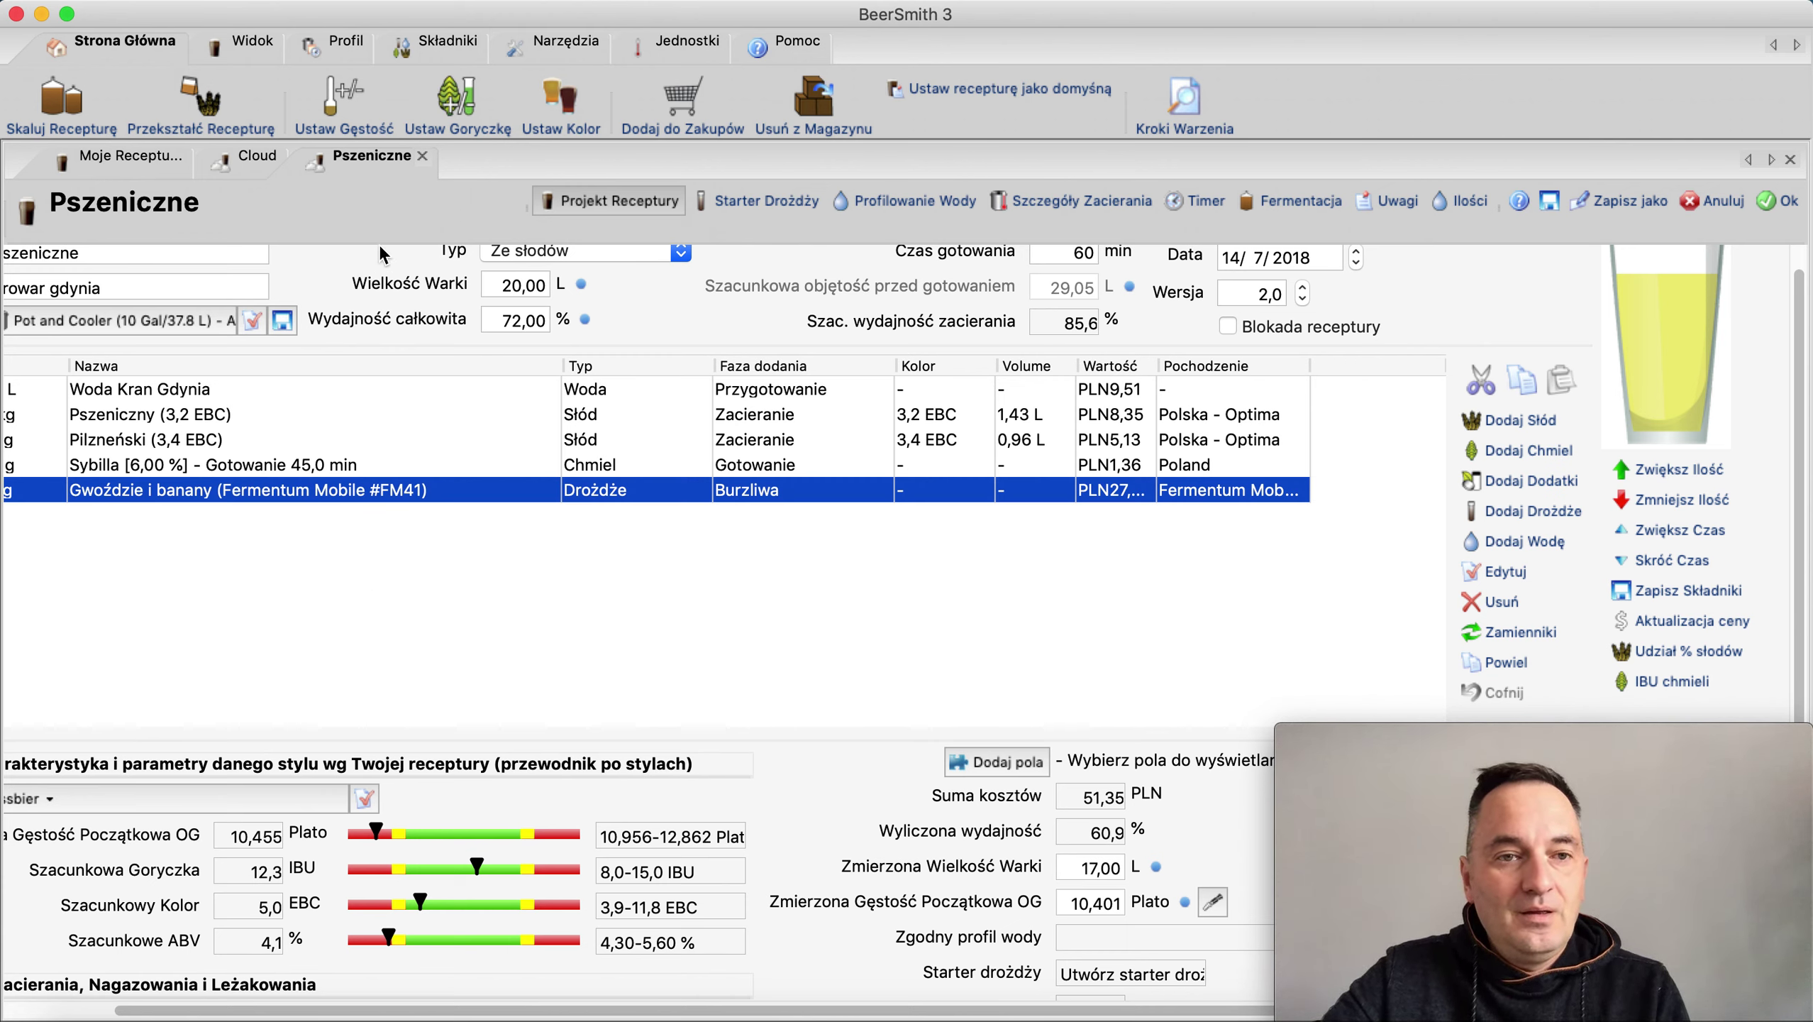
pyautogui.click(422, 157)
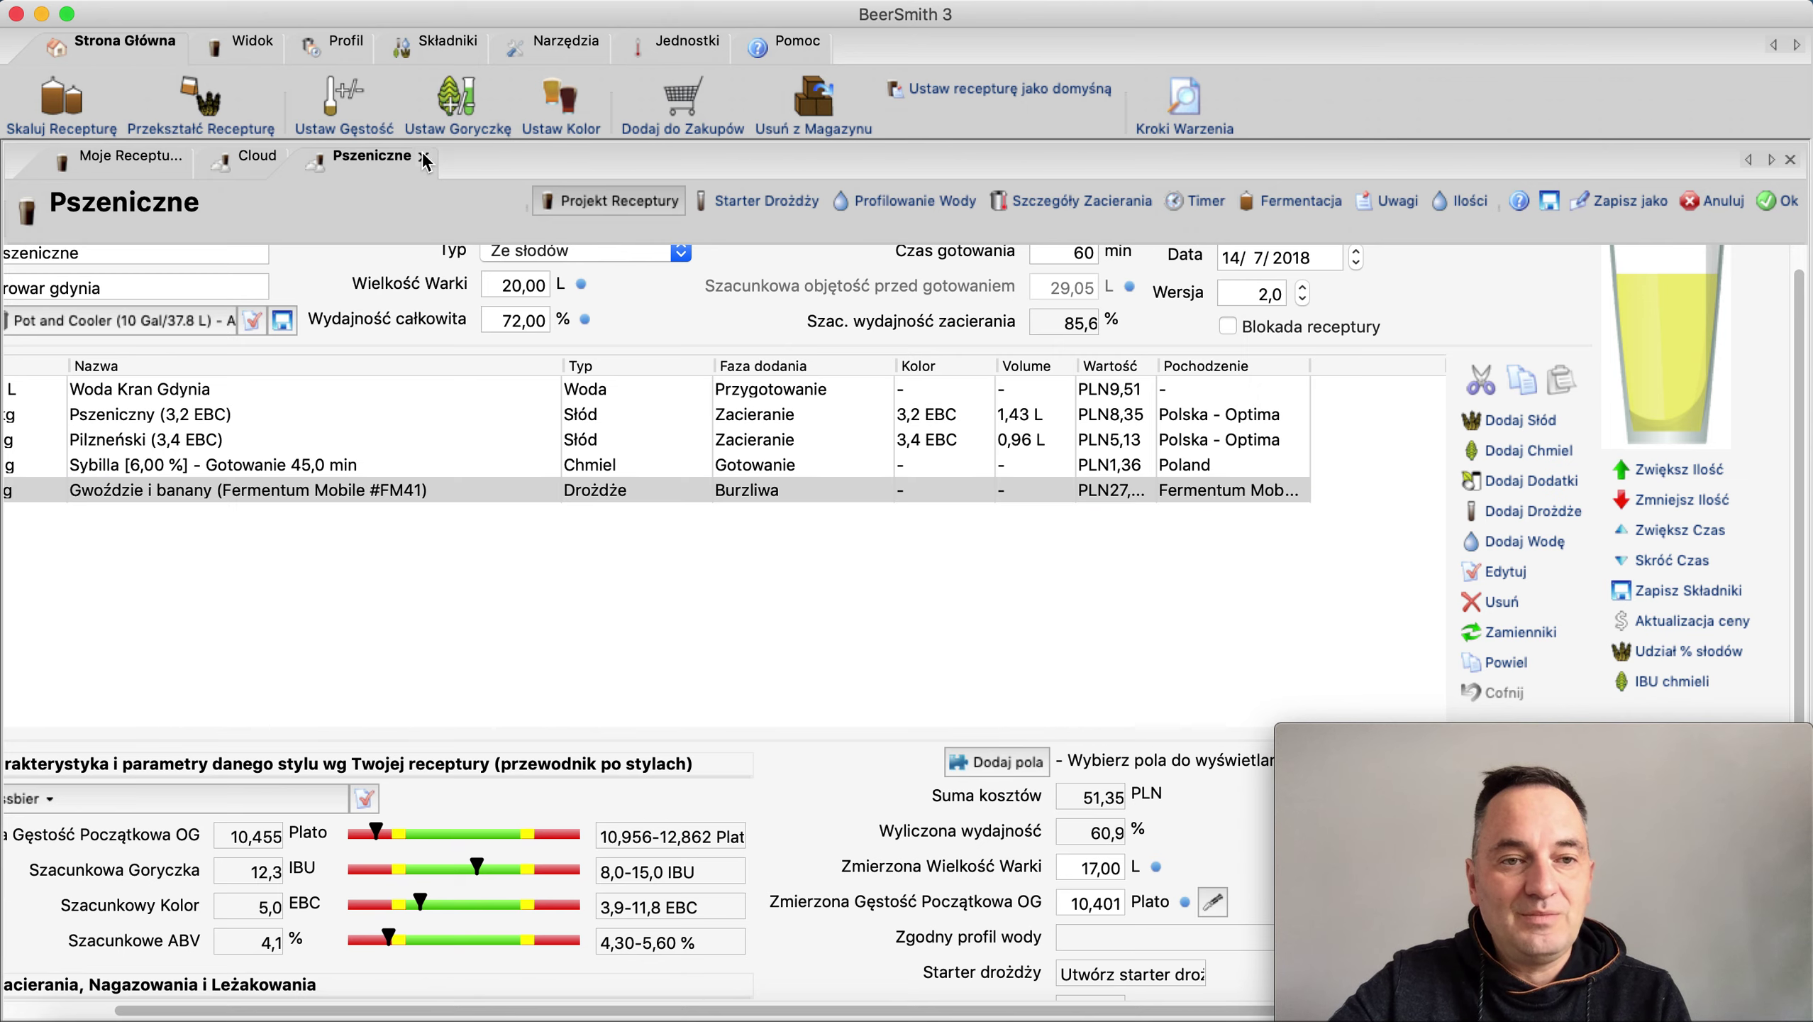
pyautogui.click(424, 158)
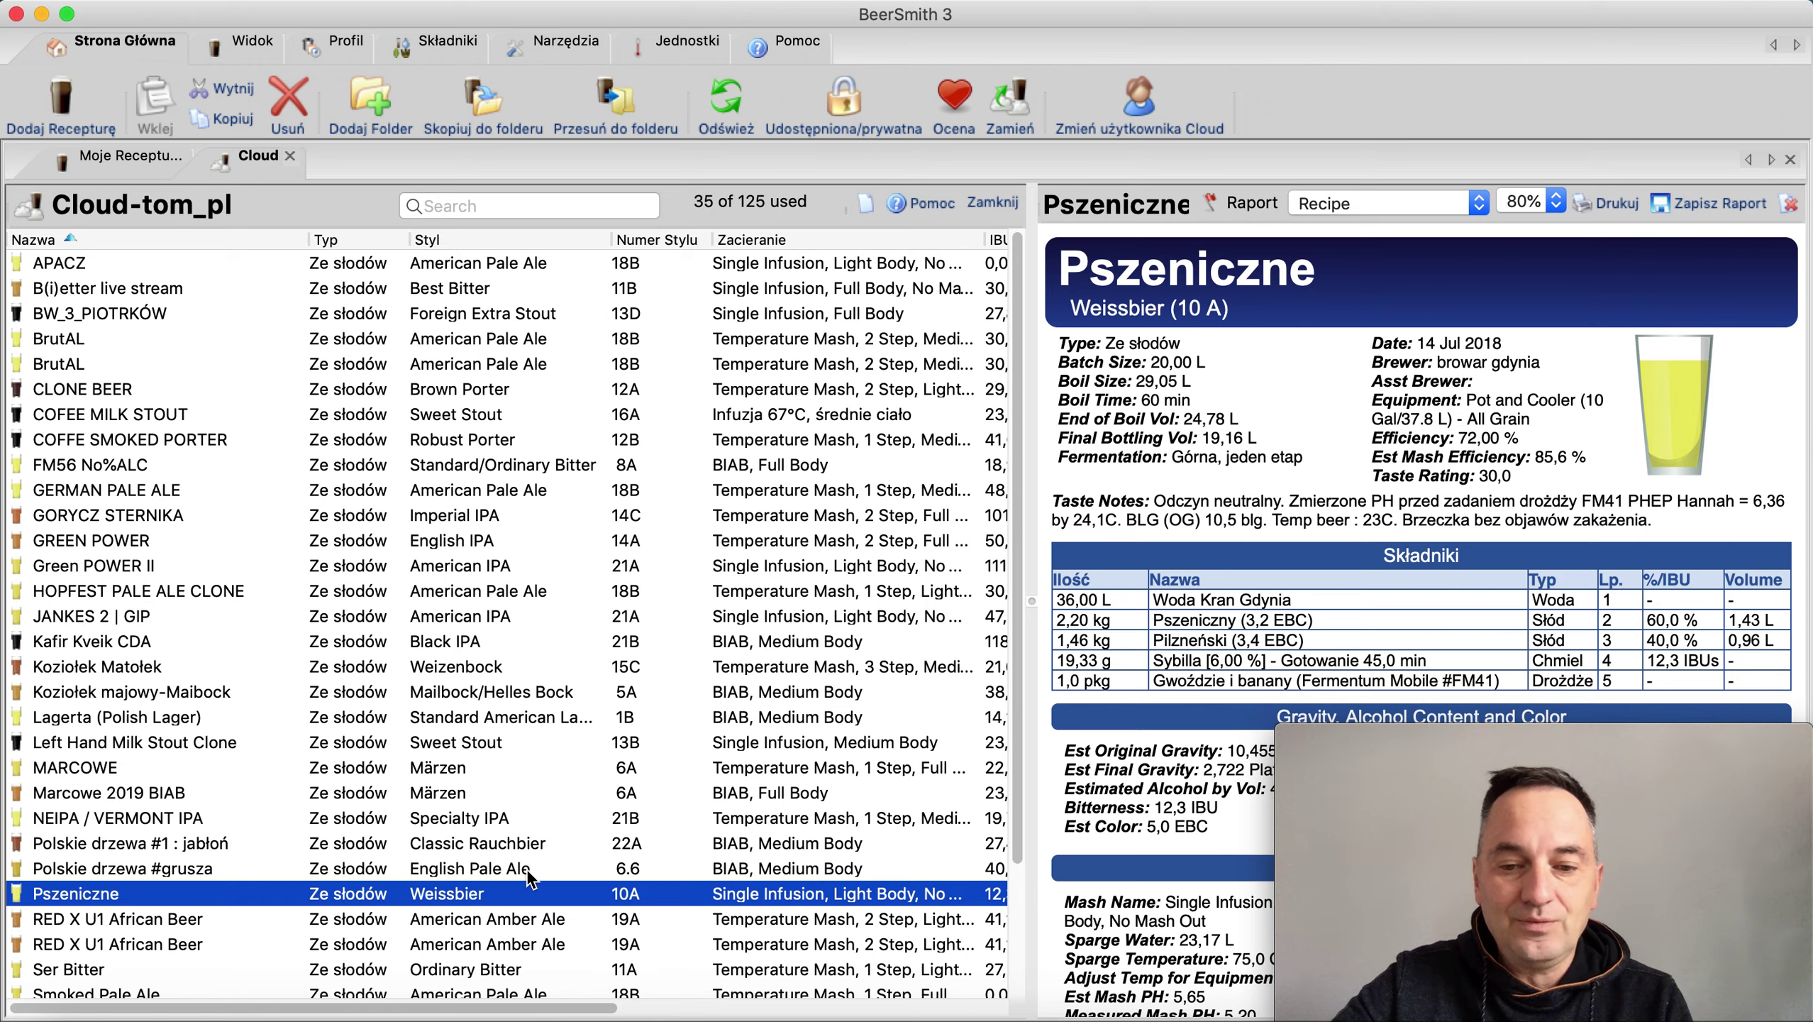
# Switch to Safari and examine the browar.biz Weizenbier / Hefeweizen kit page for its ingredients, recommended yeasts, add-on options and estimated parameters
pyautogui.click(487, 1013)
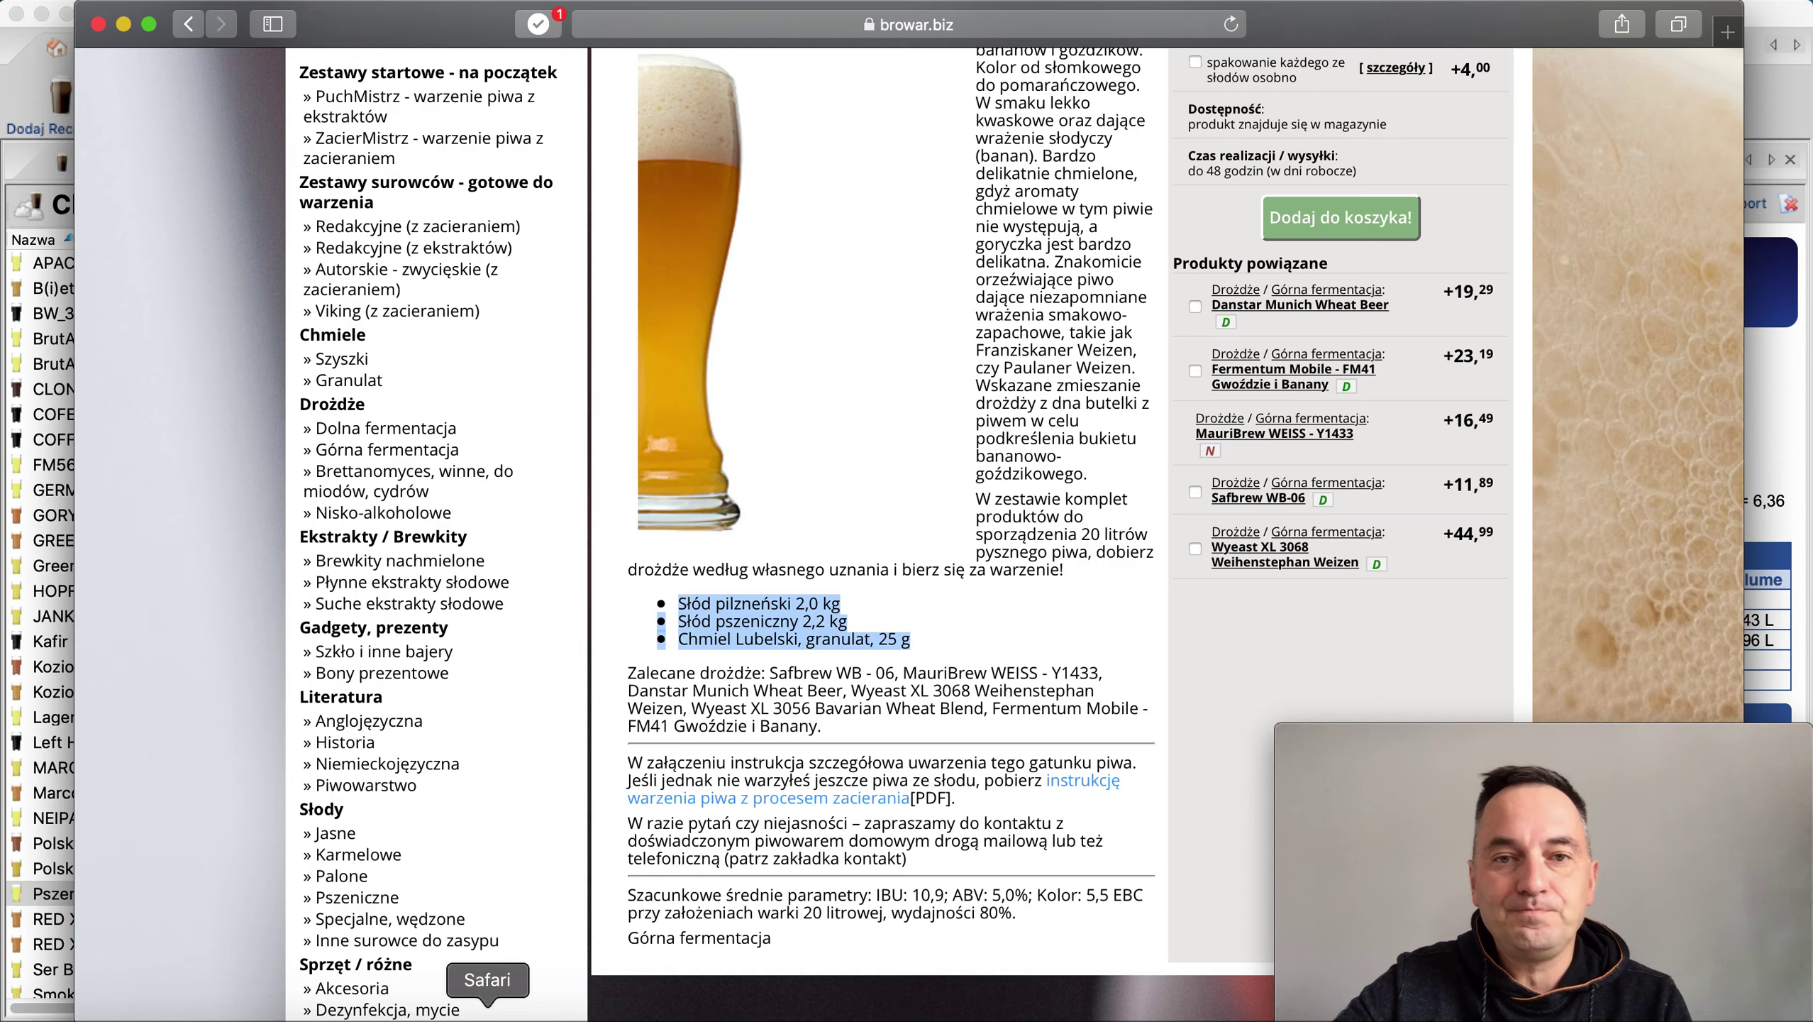
pyautogui.scroll(6, 851, 558)
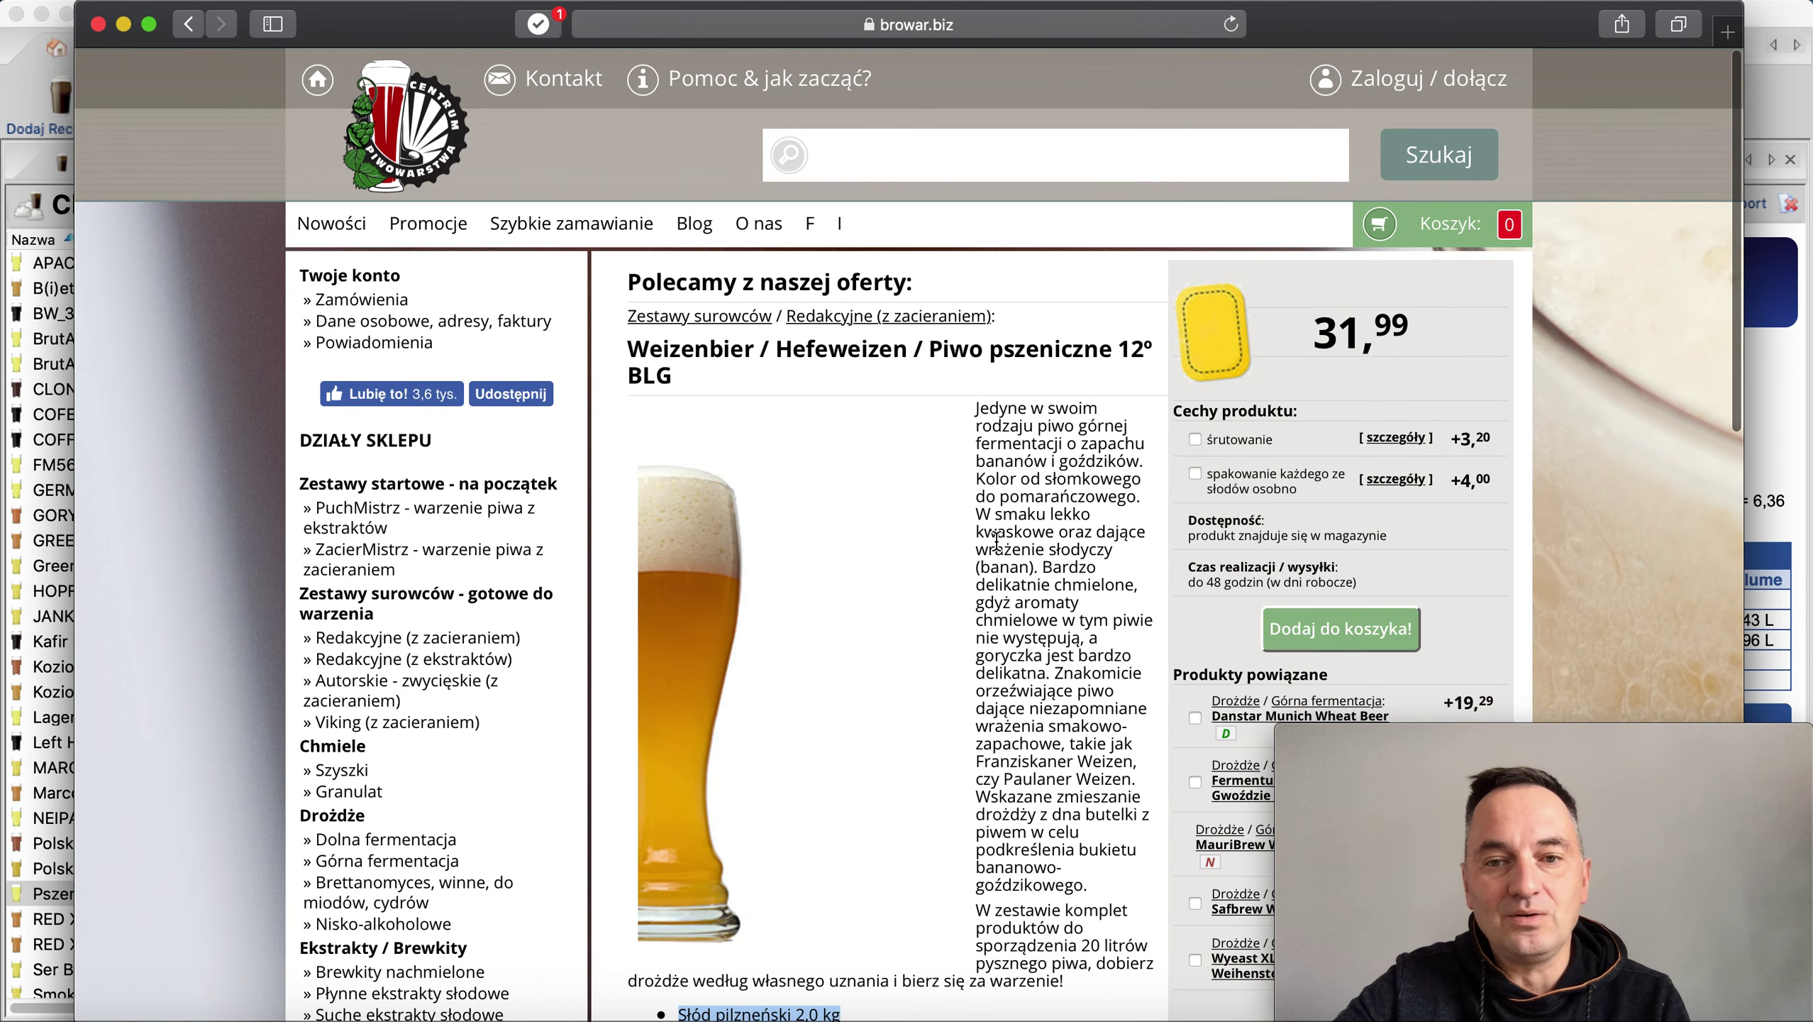
pyautogui.scroll(-3, 1041, 501)
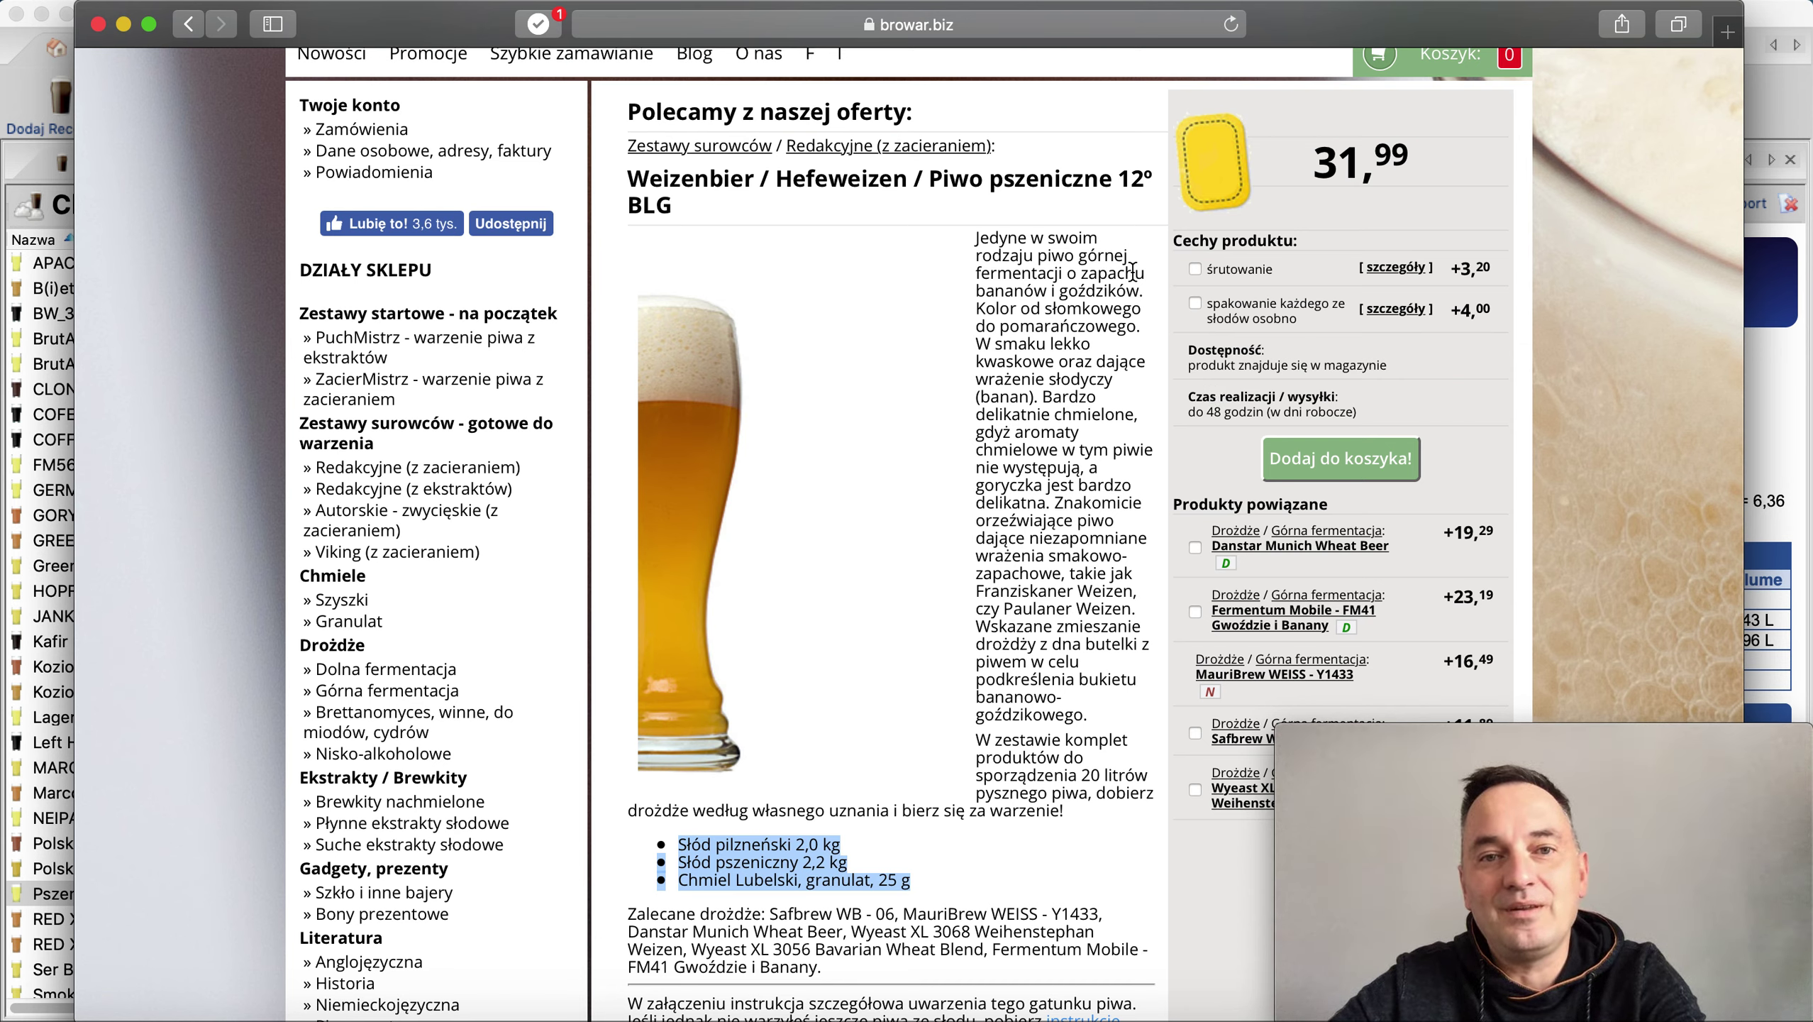
pyautogui.scroll(-3, 1132, 270)
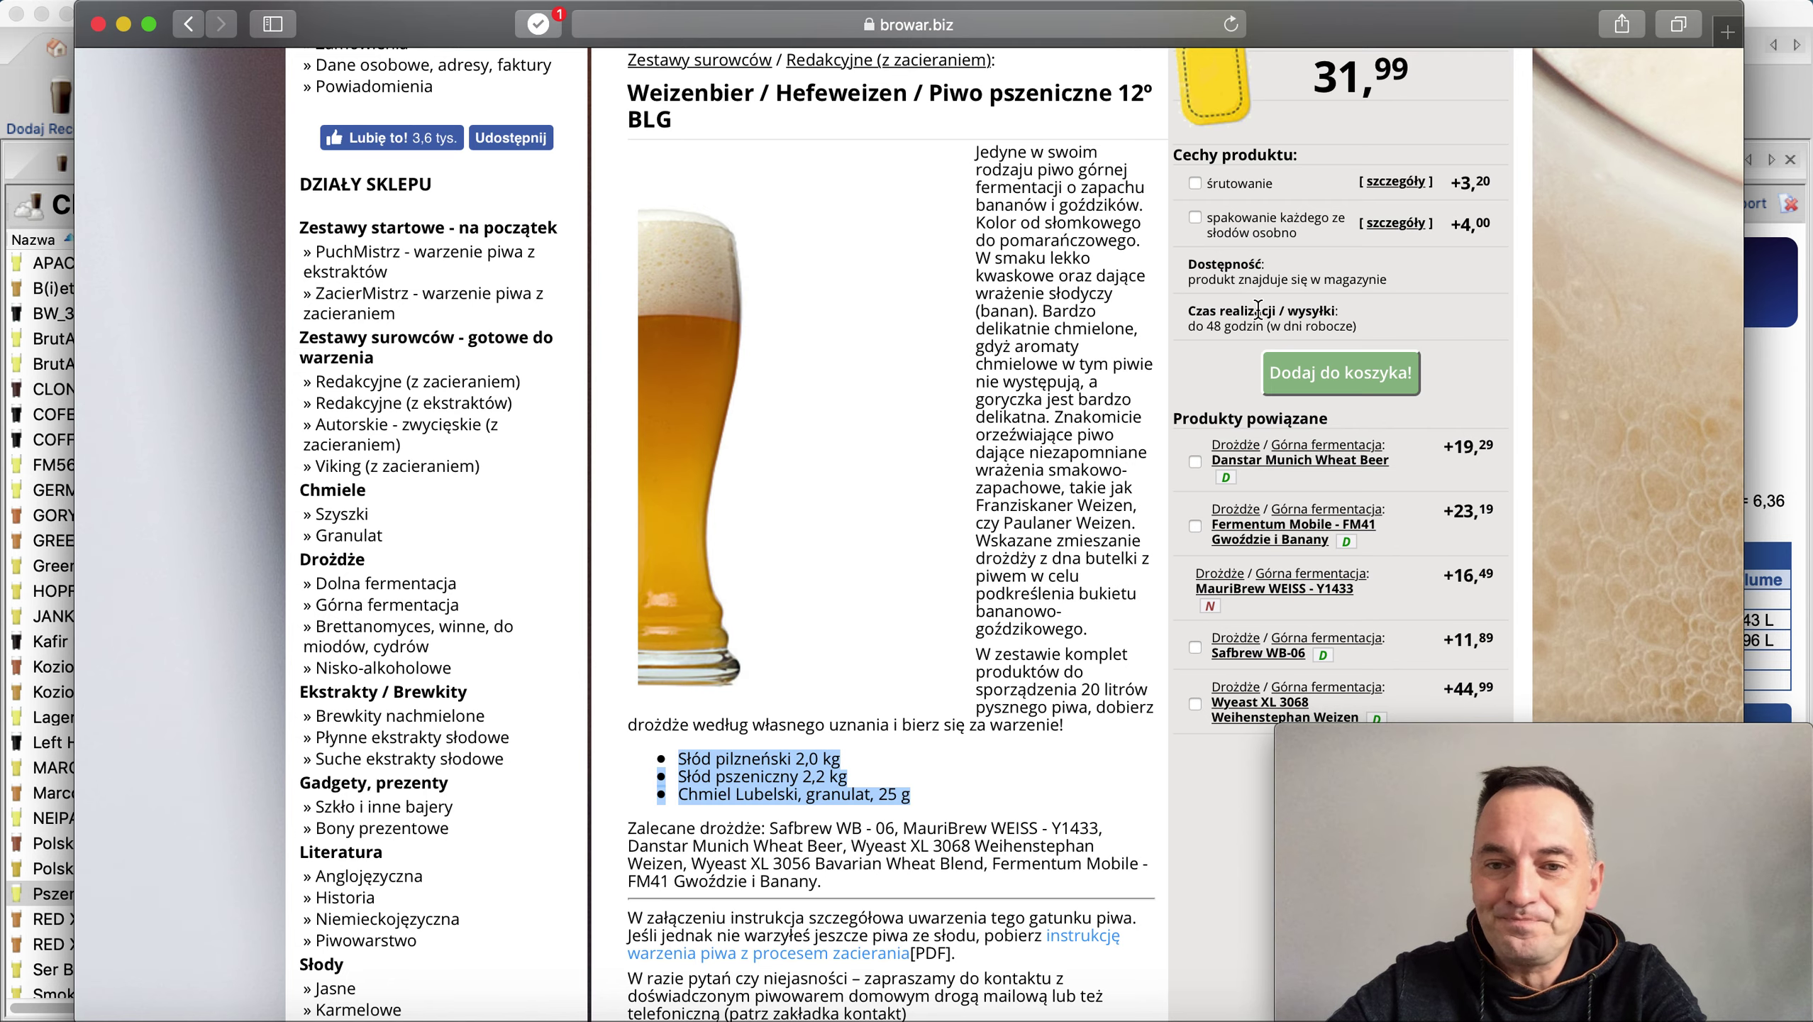
pyautogui.scroll(-2, 1175, 446)
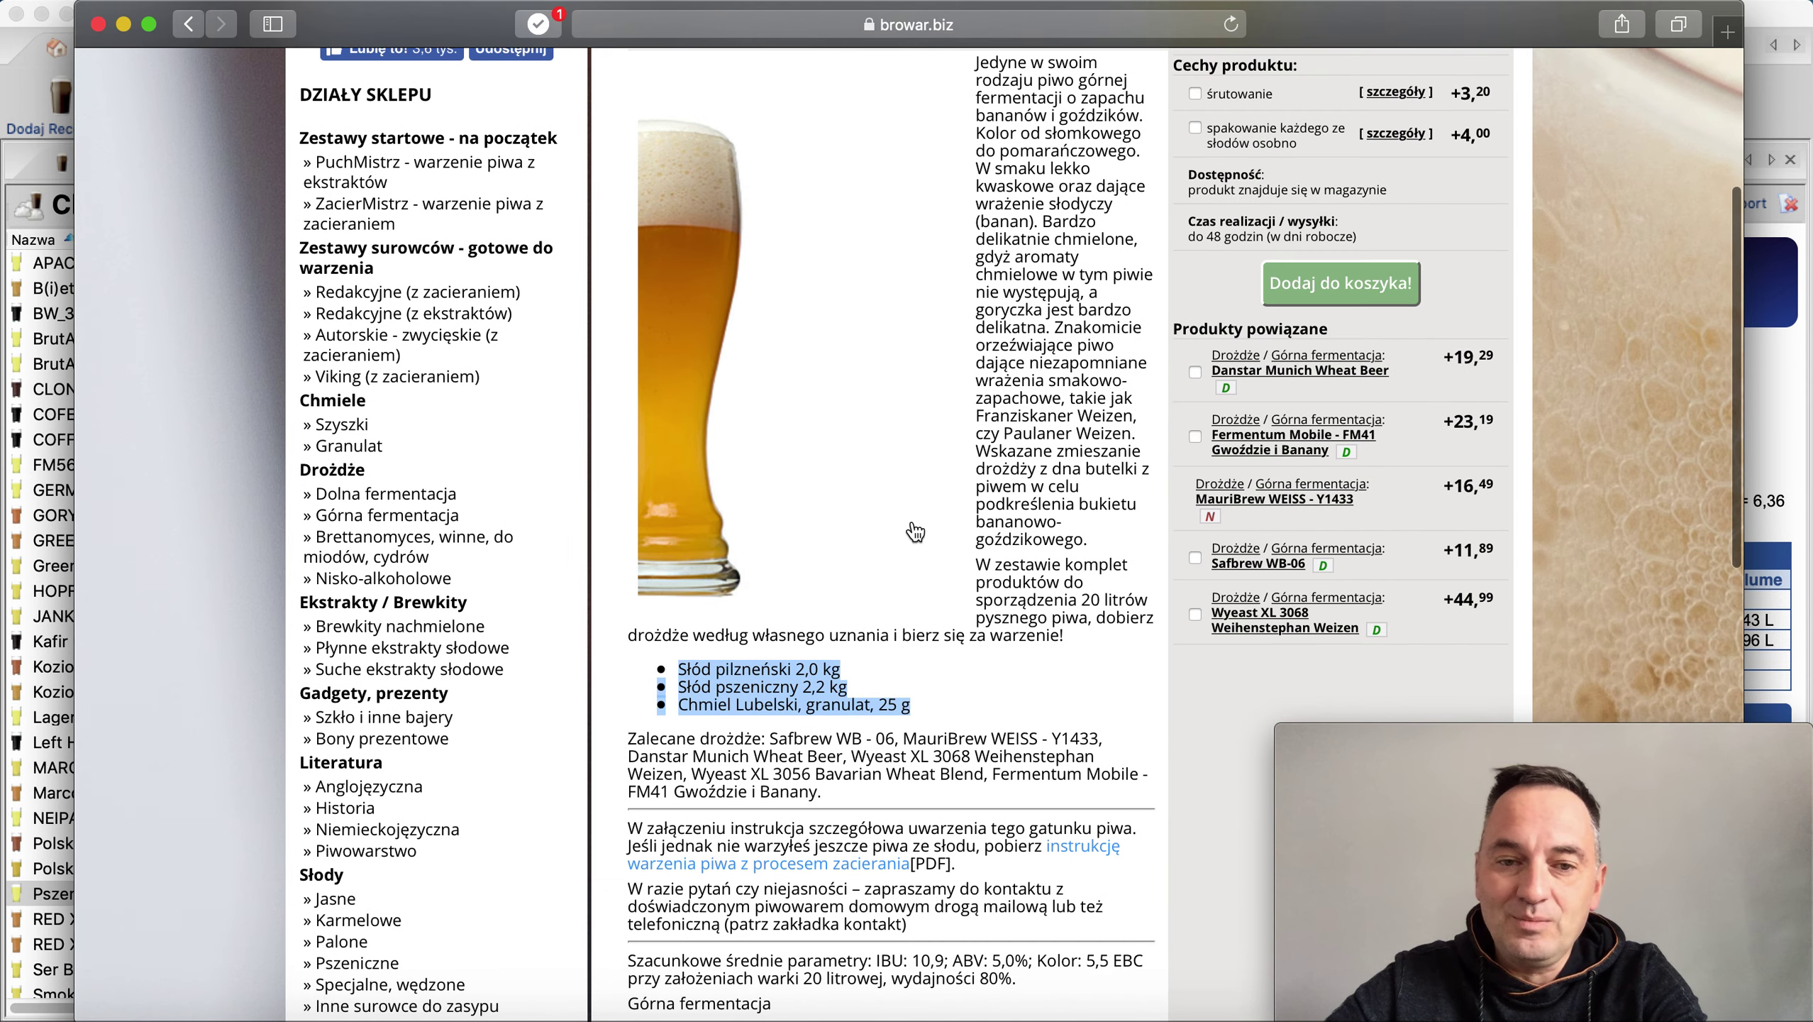
pyautogui.scroll(5, 922, 526)
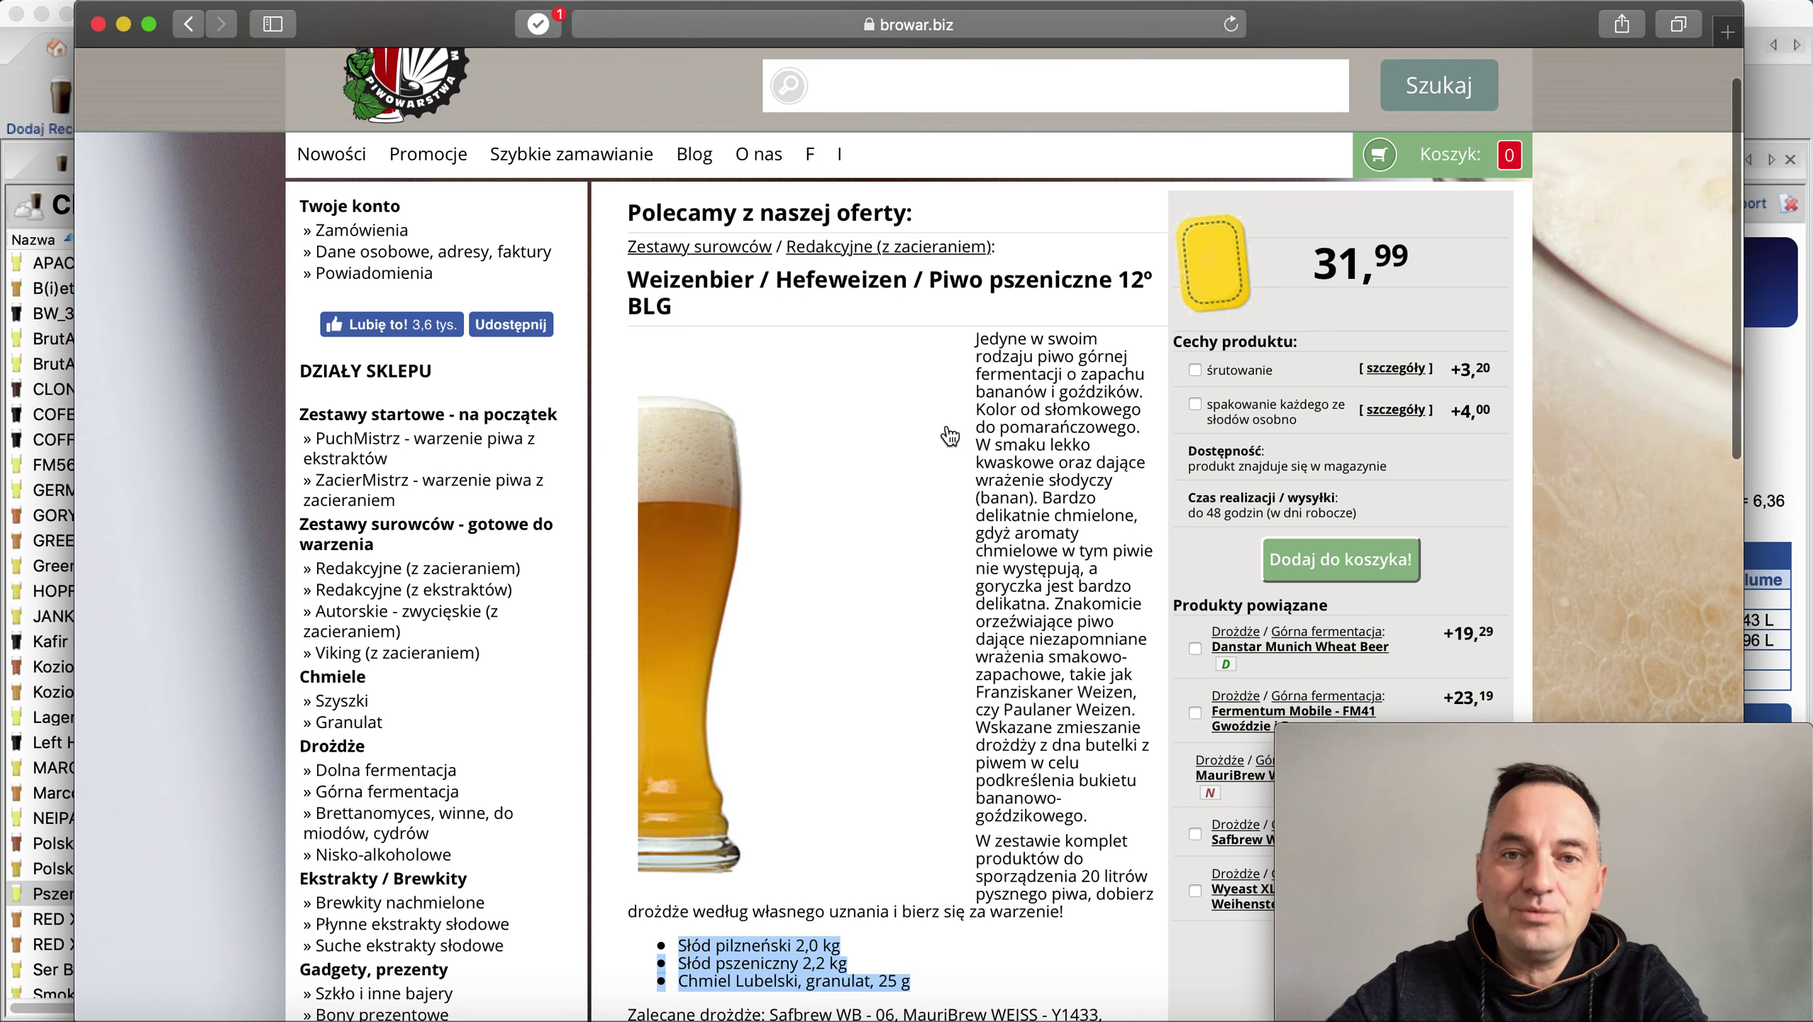
pyautogui.scroll(-3, 949, 437)
pyautogui.scroll(-2, 949, 437)
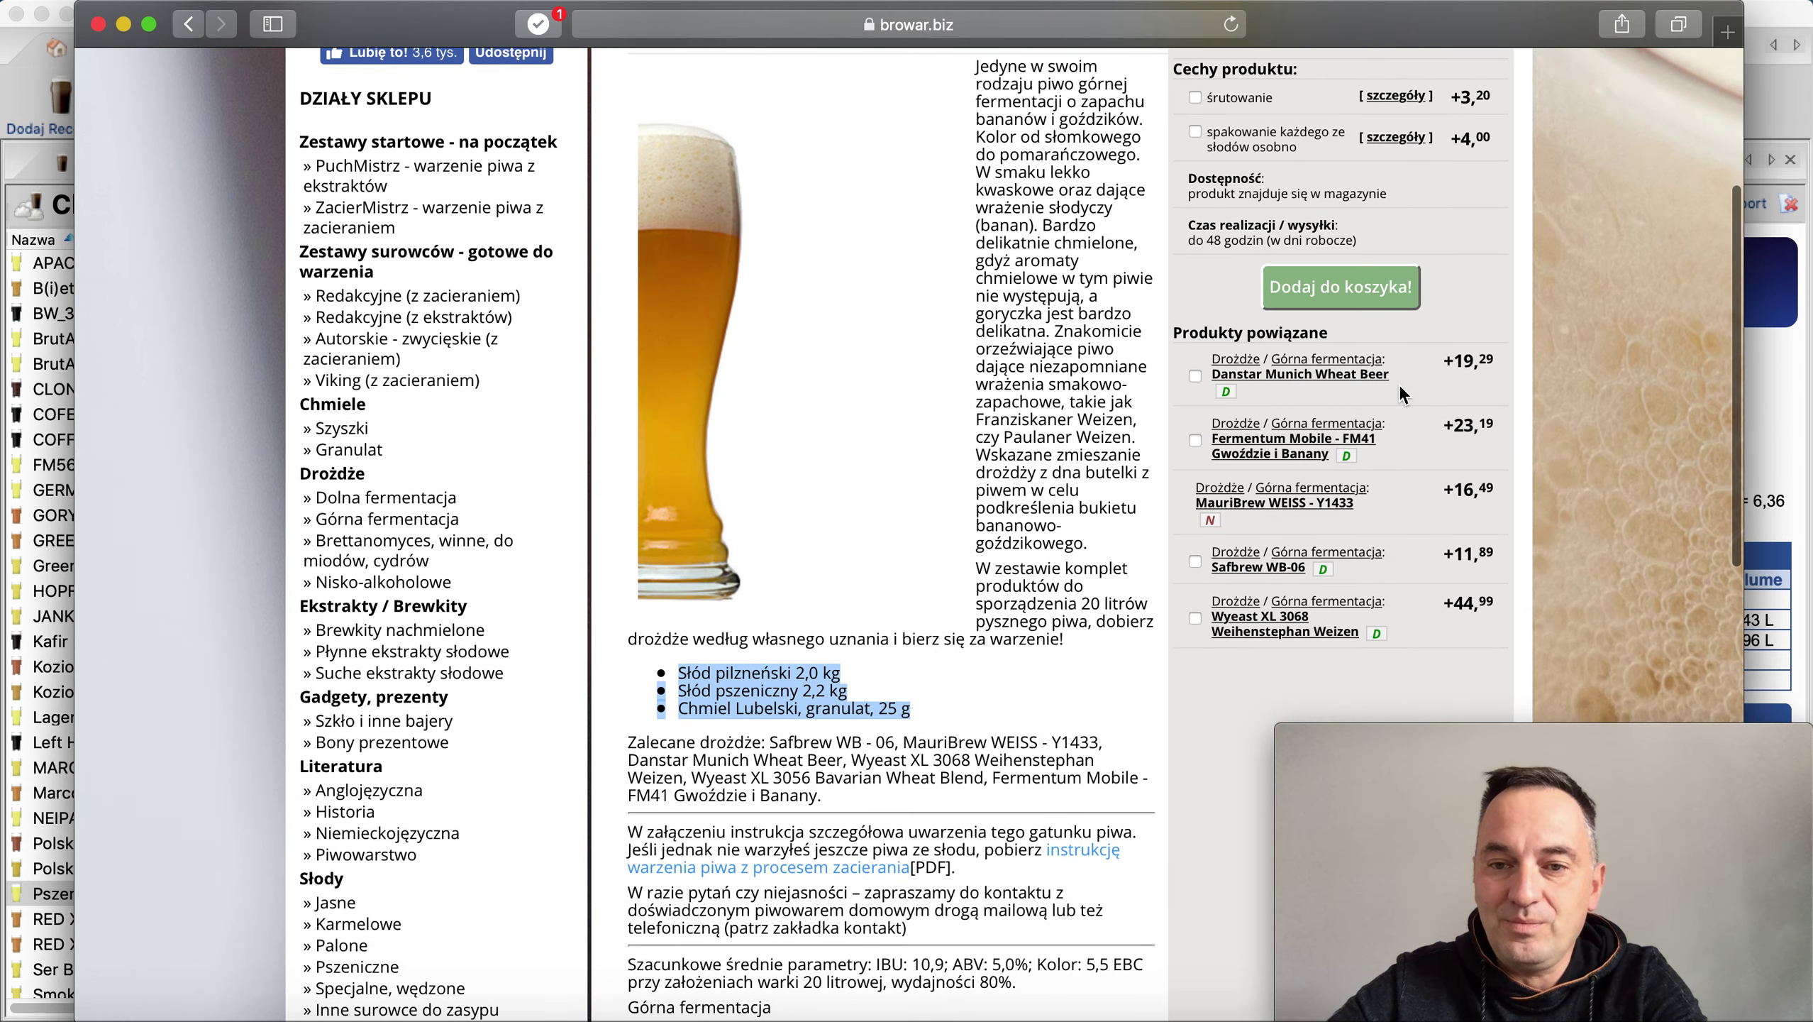
pyautogui.scroll(-1, 1314, 440)
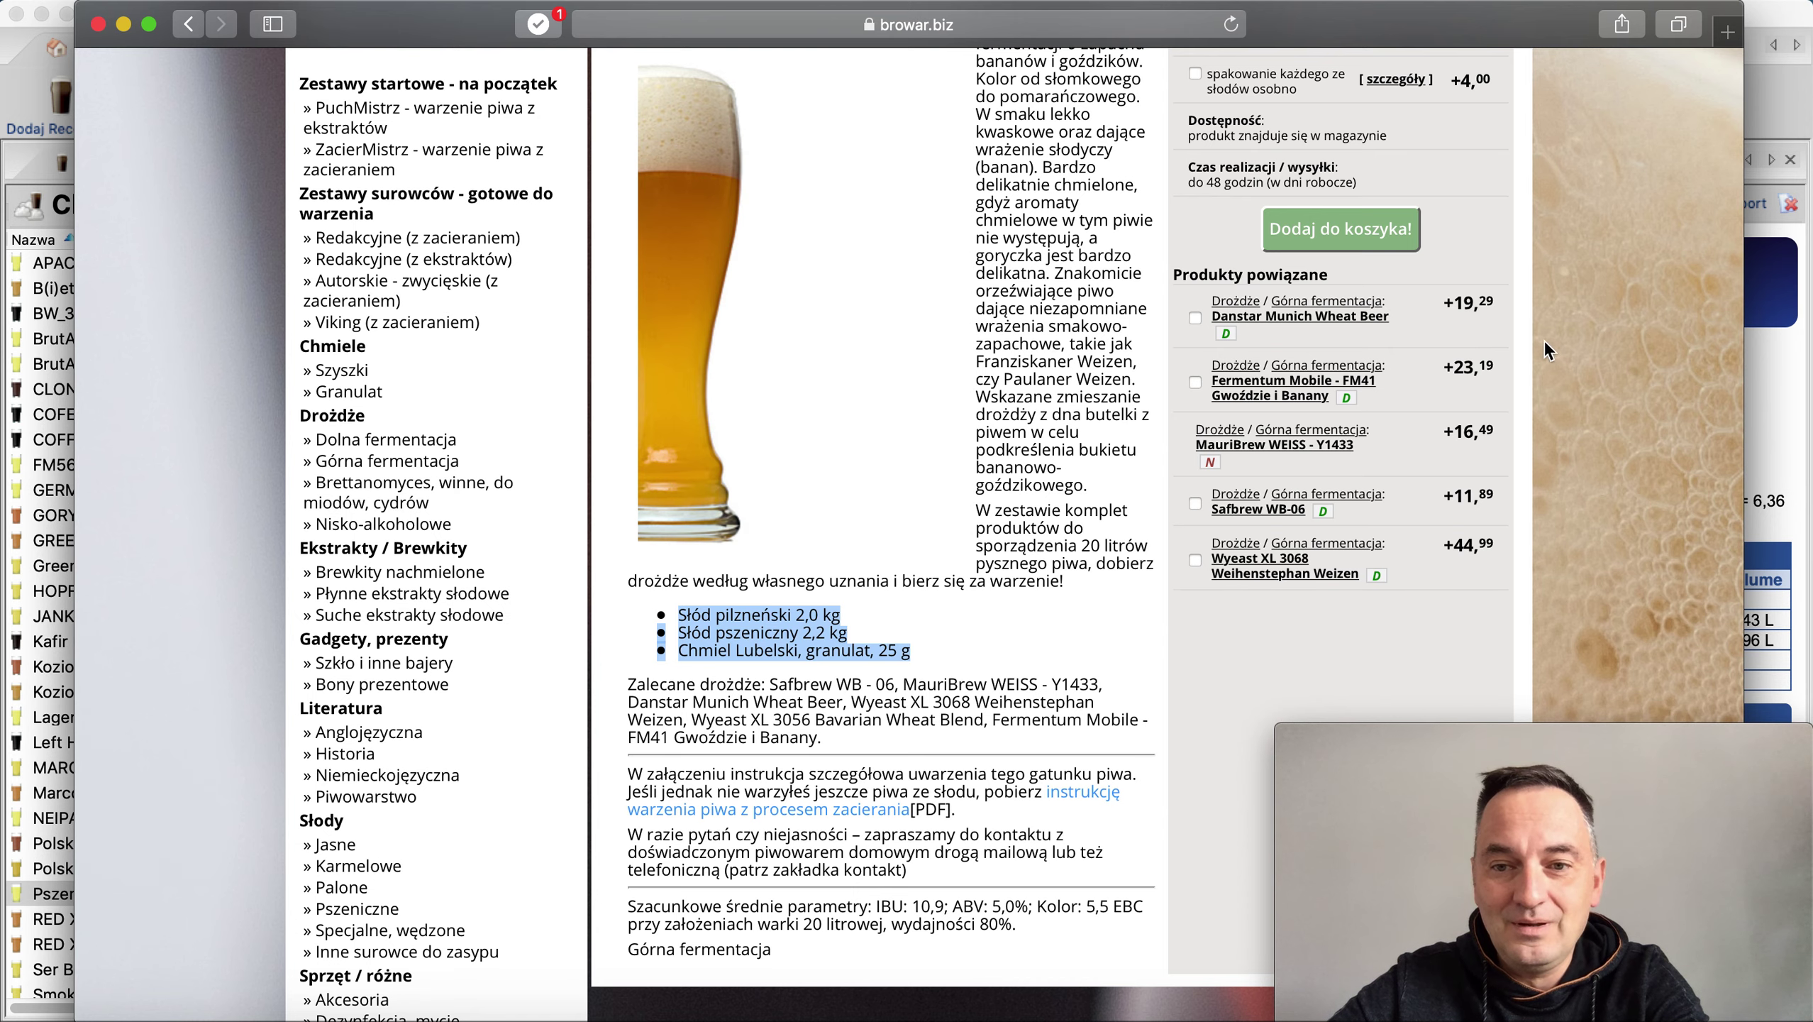
pyautogui.scroll(-2, 1551, 352)
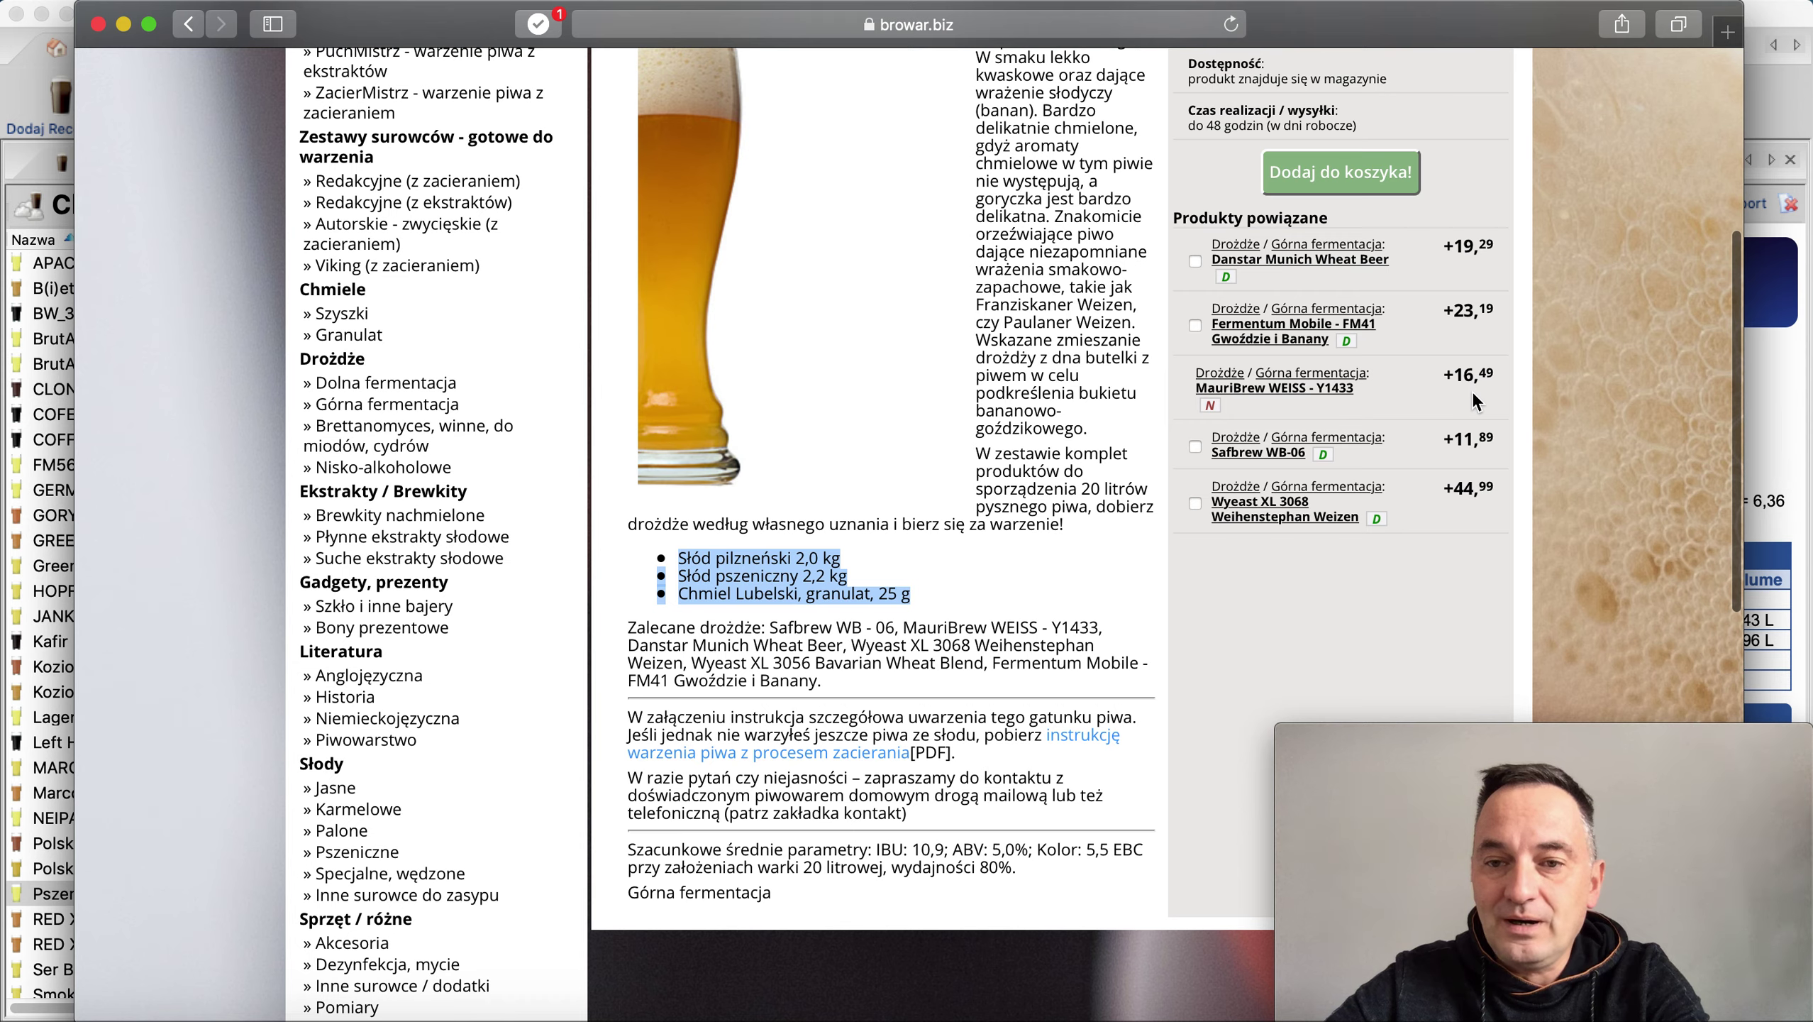
pyautogui.scroll(-2, 1472, 390)
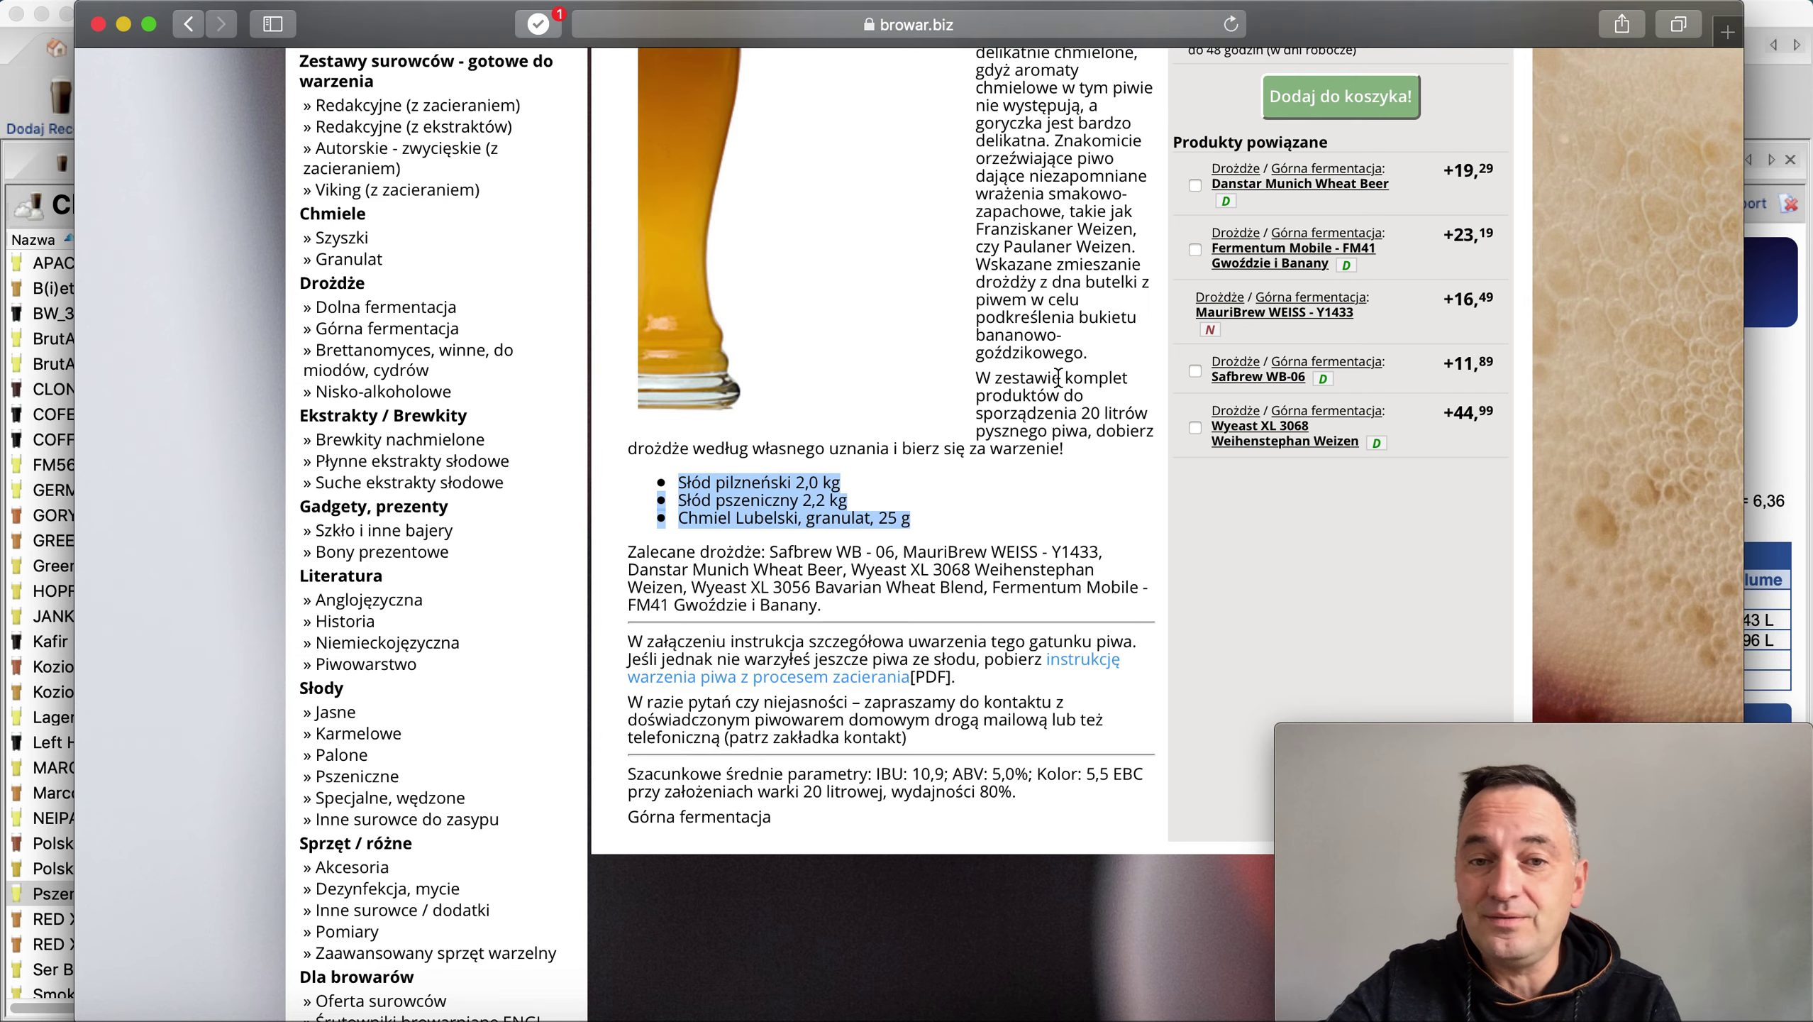
pyautogui.scroll(2, 1041, 201)
pyautogui.scroll(2, 1041, 200)
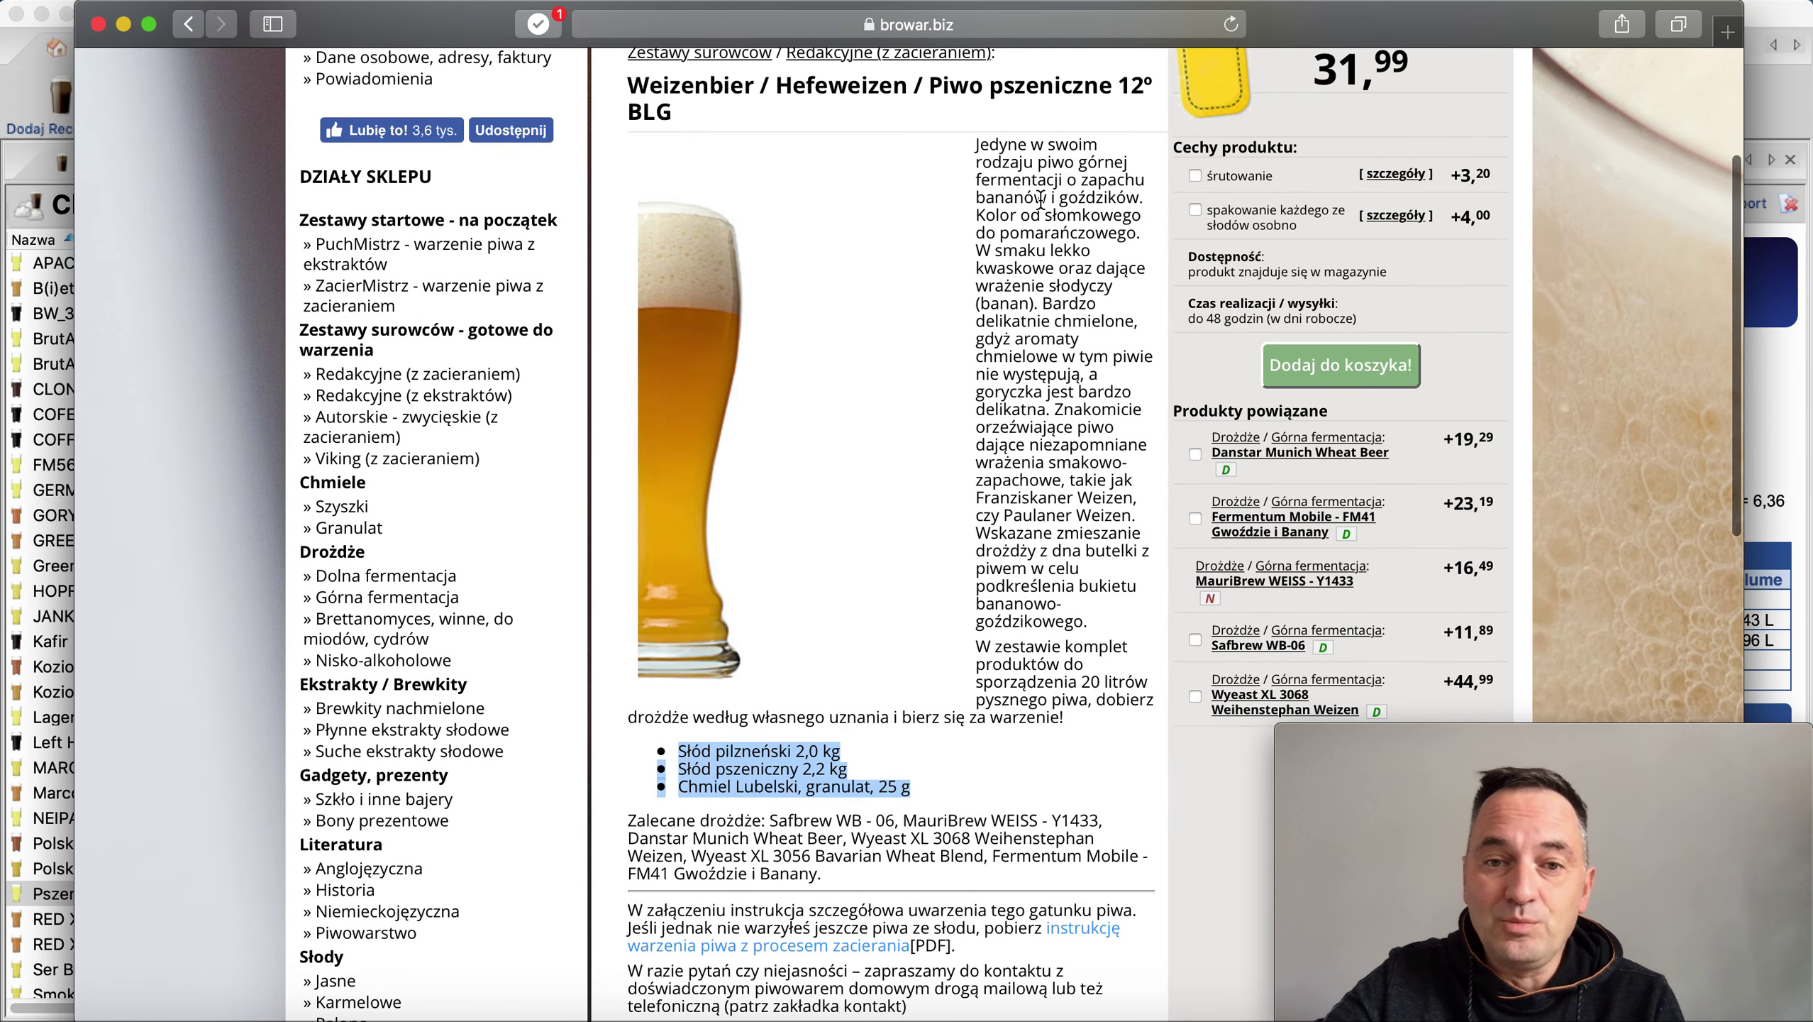
pyautogui.scroll(-5, 1041, 201)
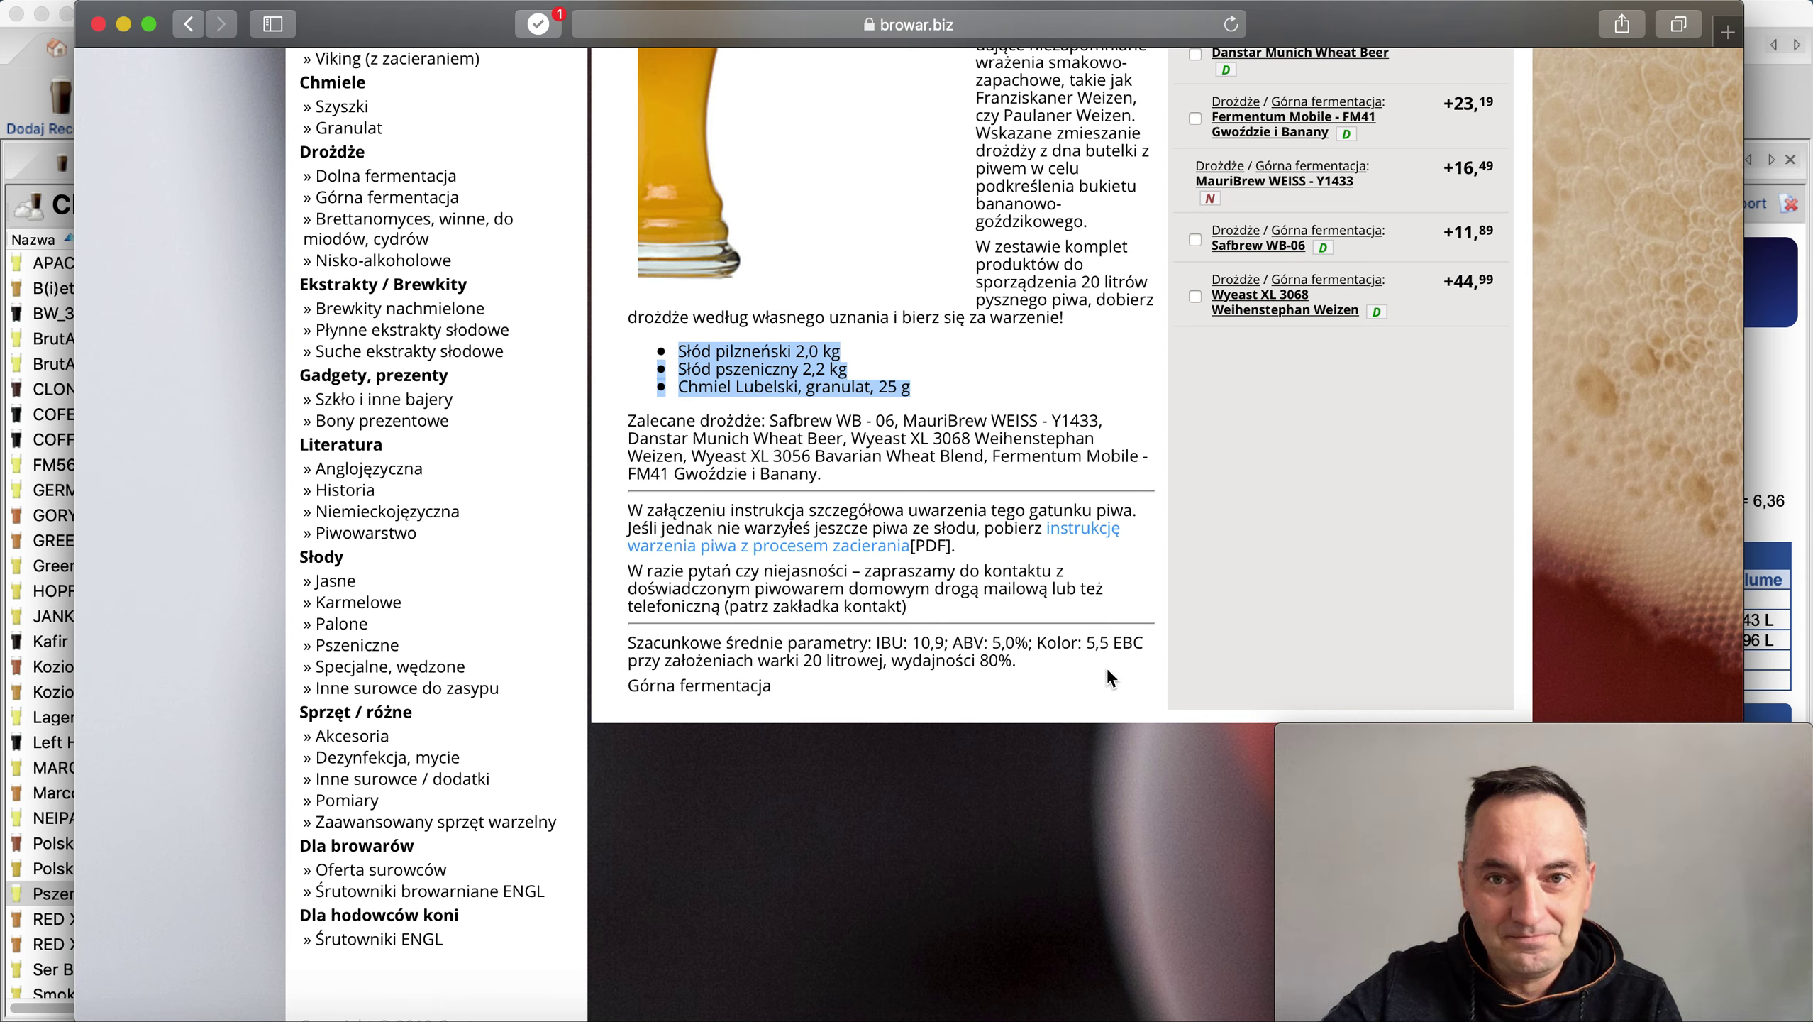
pyautogui.scroll(10, 1108, 671)
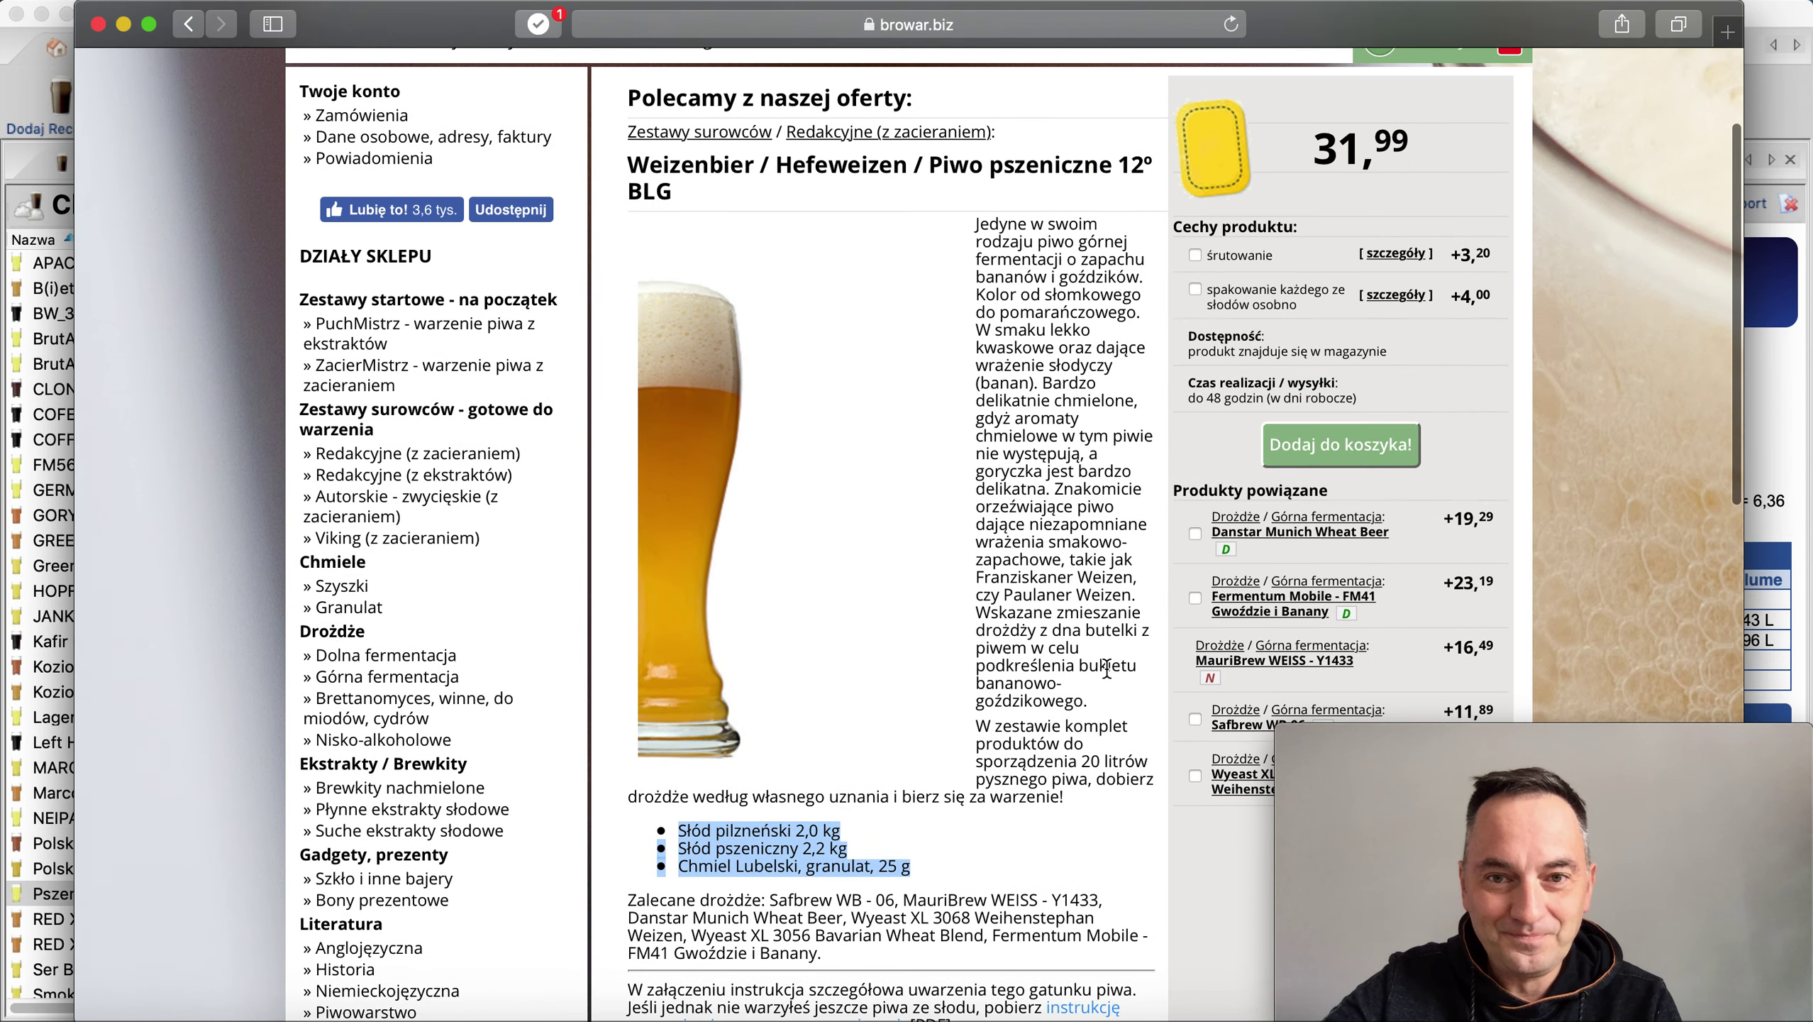
pyautogui.scroll(4, 1107, 669)
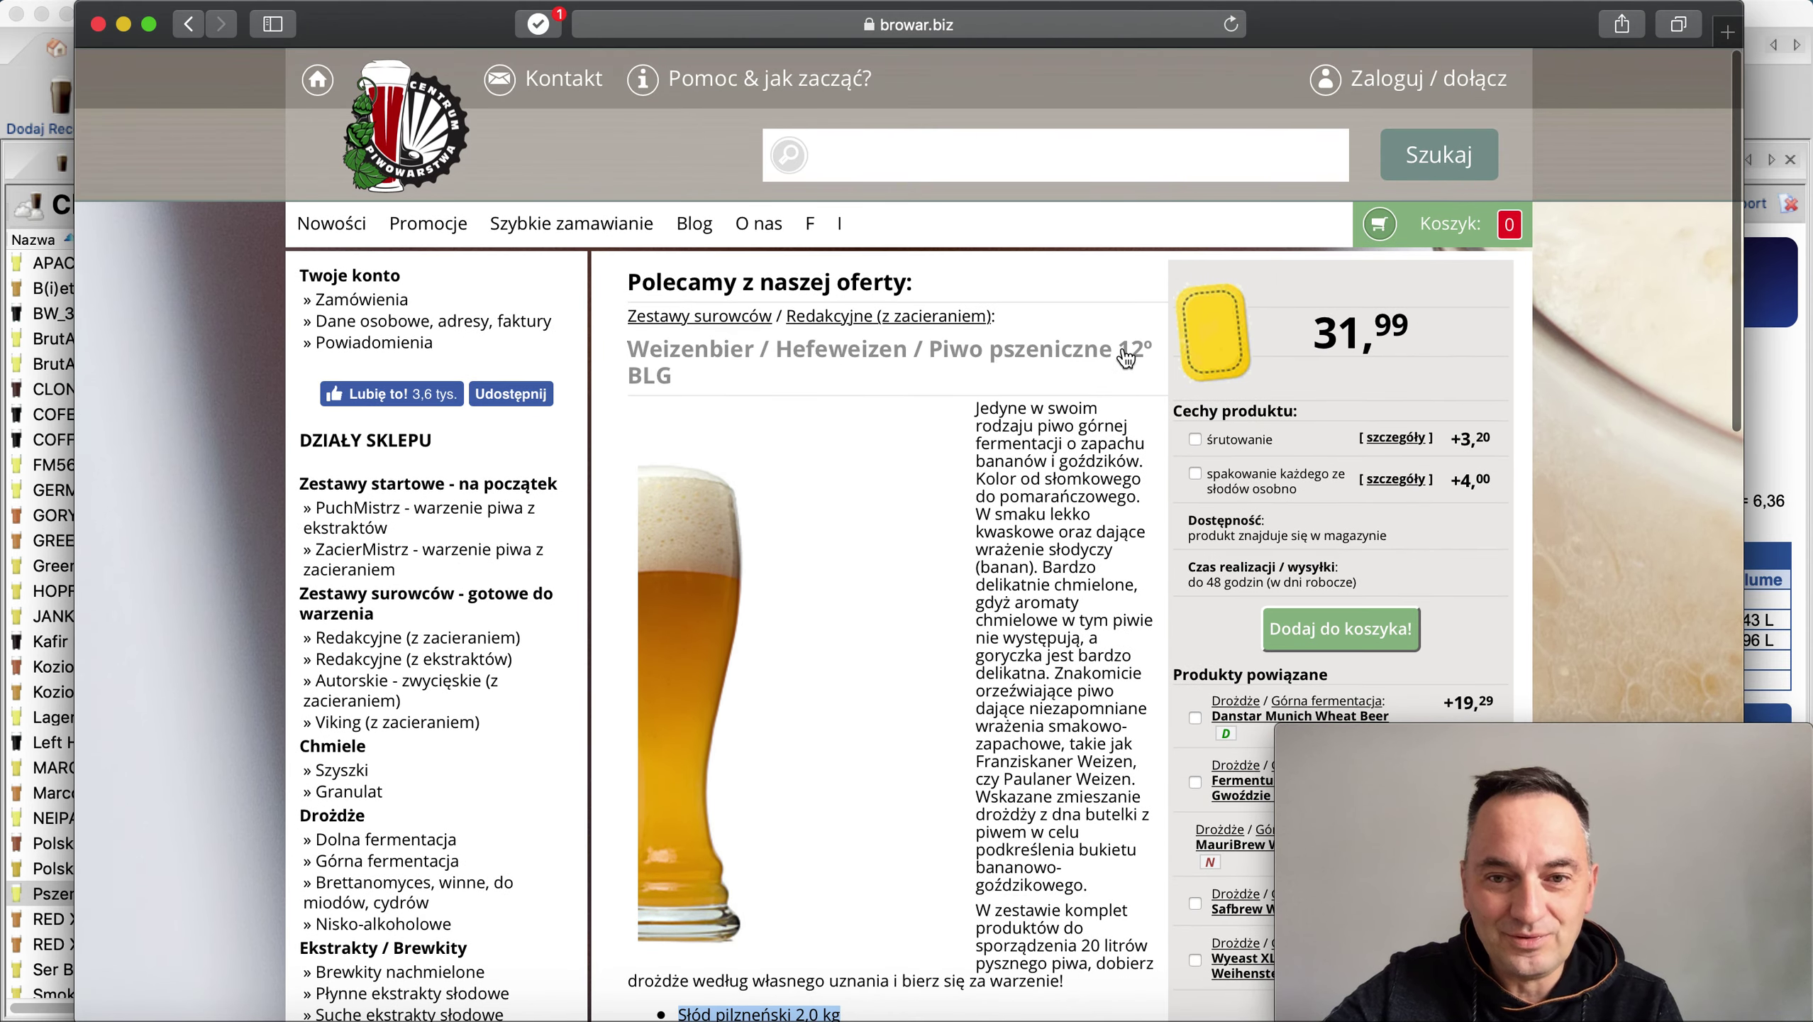
pyautogui.scroll(-8, 1101, 461)
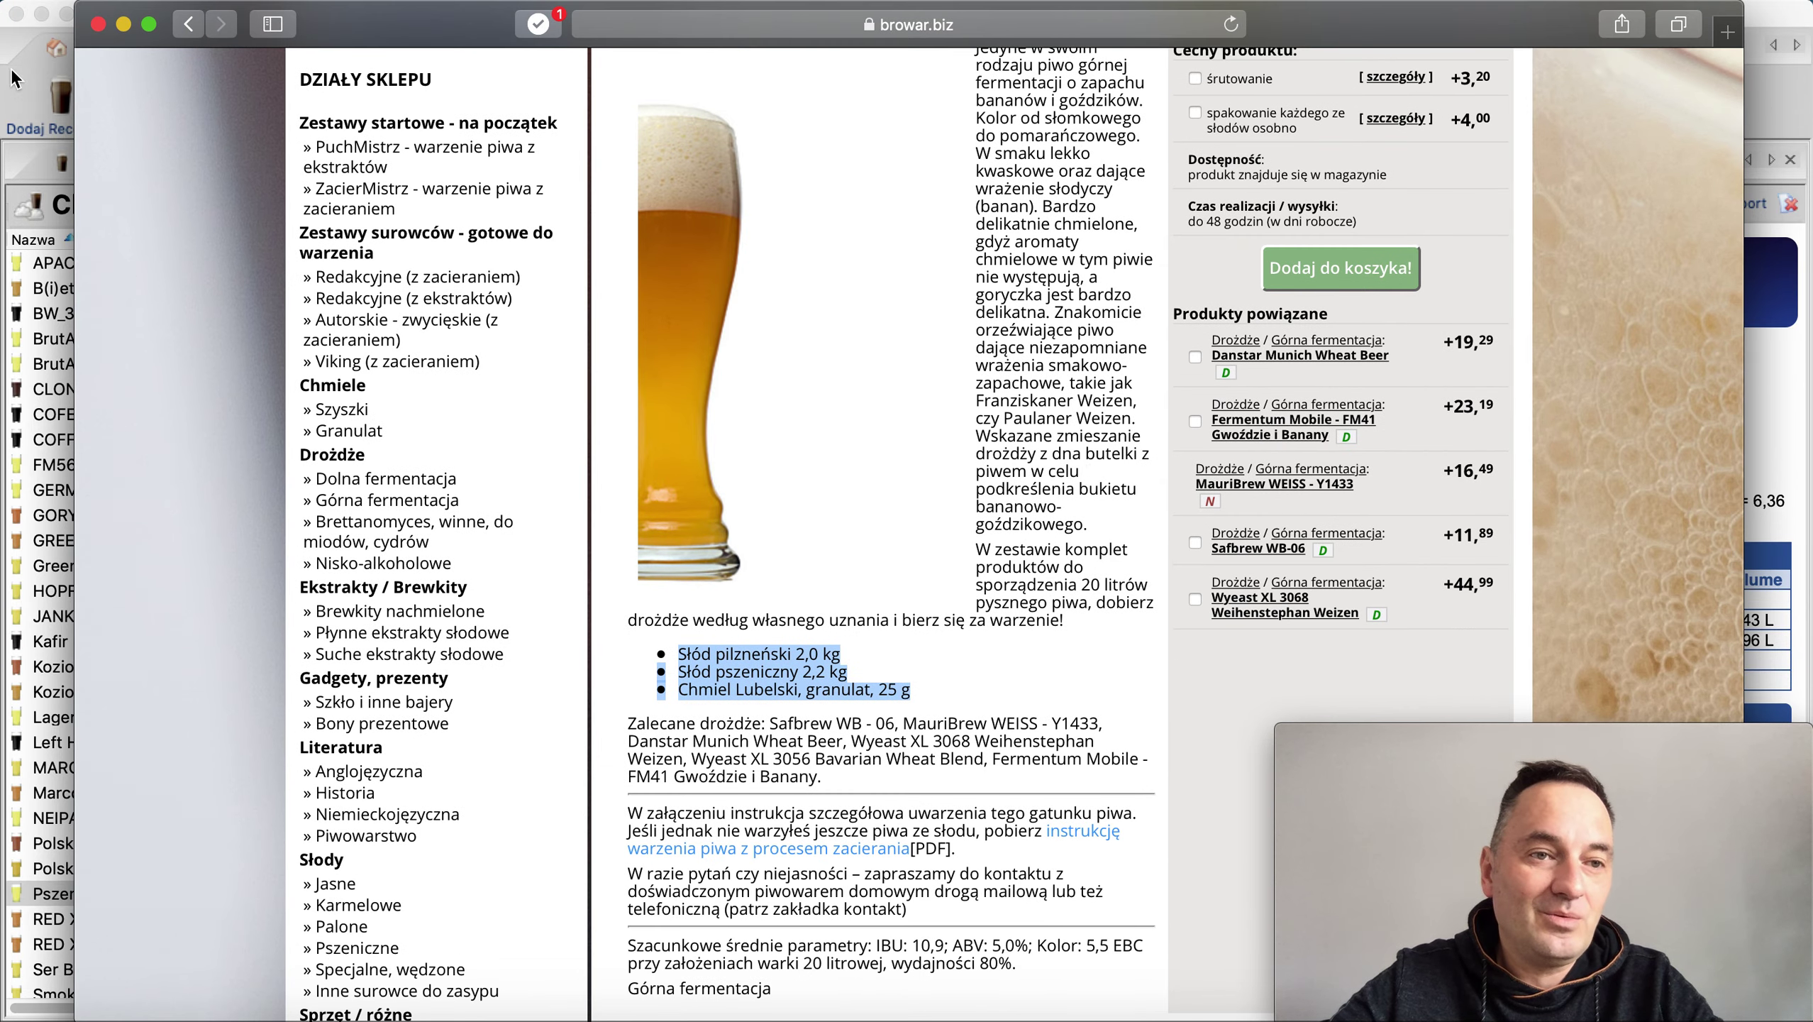
# Switch back to BeerSmith and add a new recipe named Pszeniczniak to the user's own recipes
pyautogui.click(57, 121)
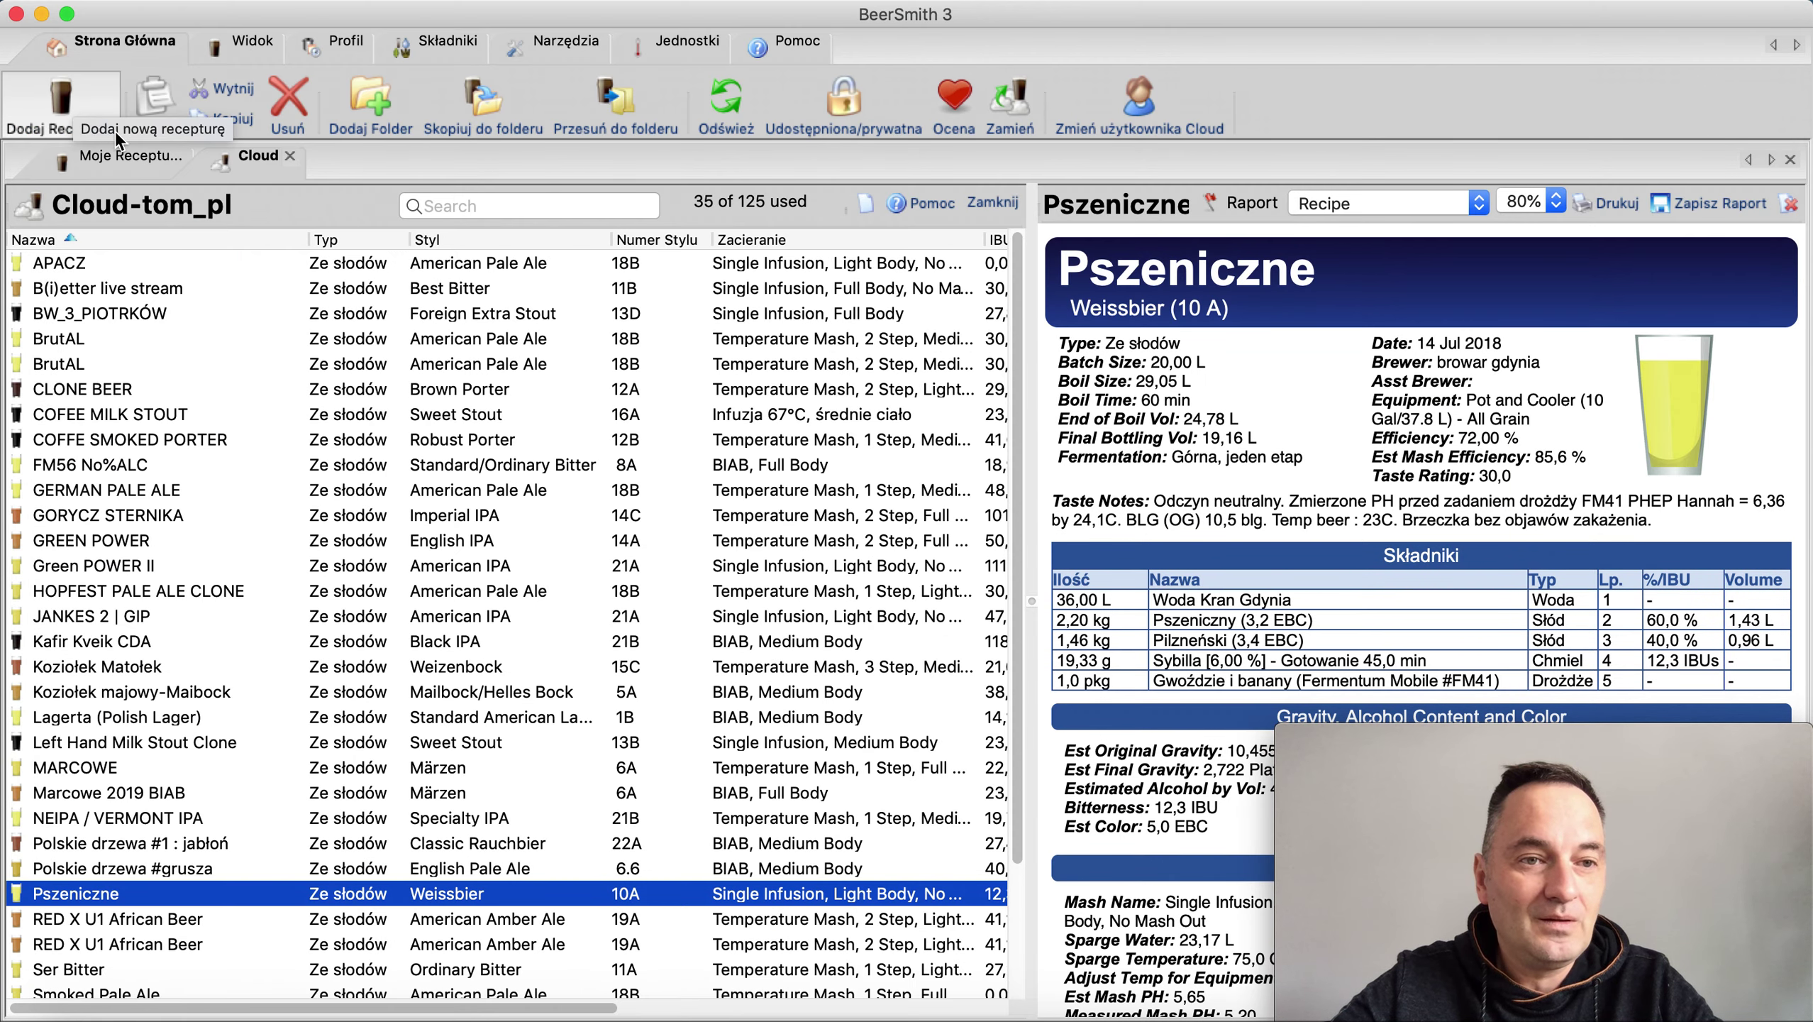
pyautogui.click(113, 156)
pyautogui.click(63, 98)
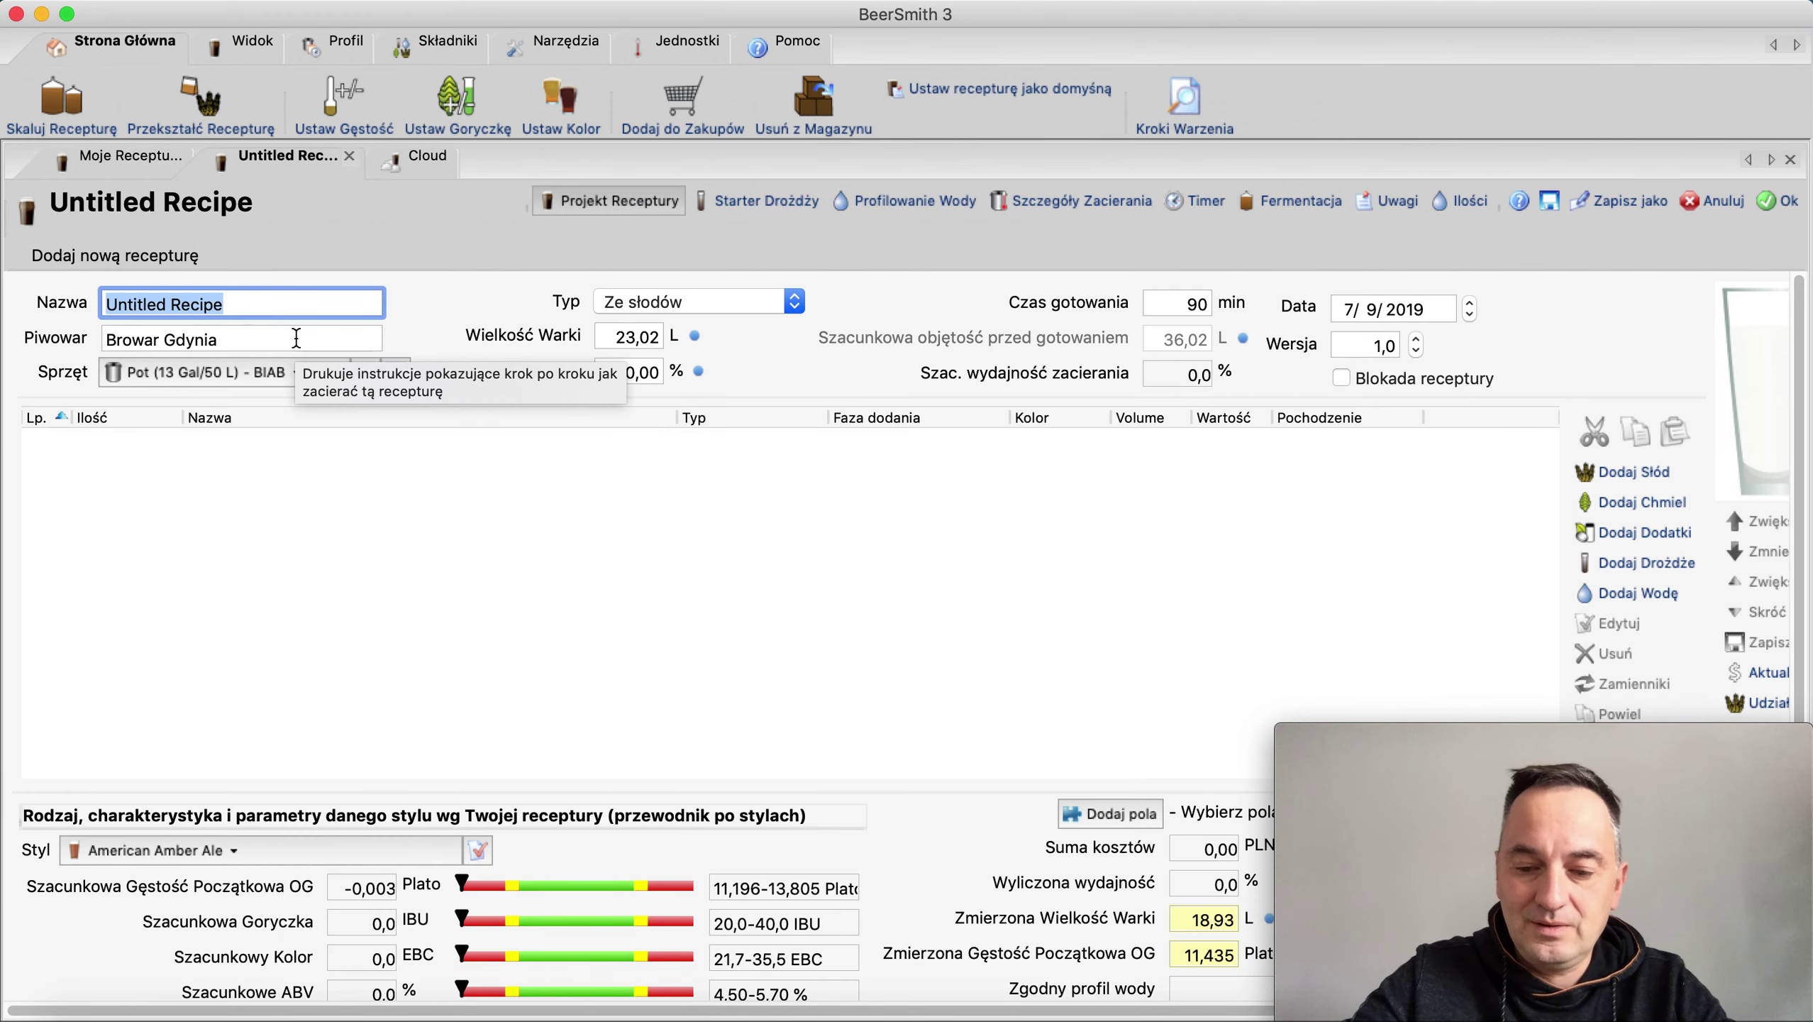
pyautogui.write('Pszeniczniak')
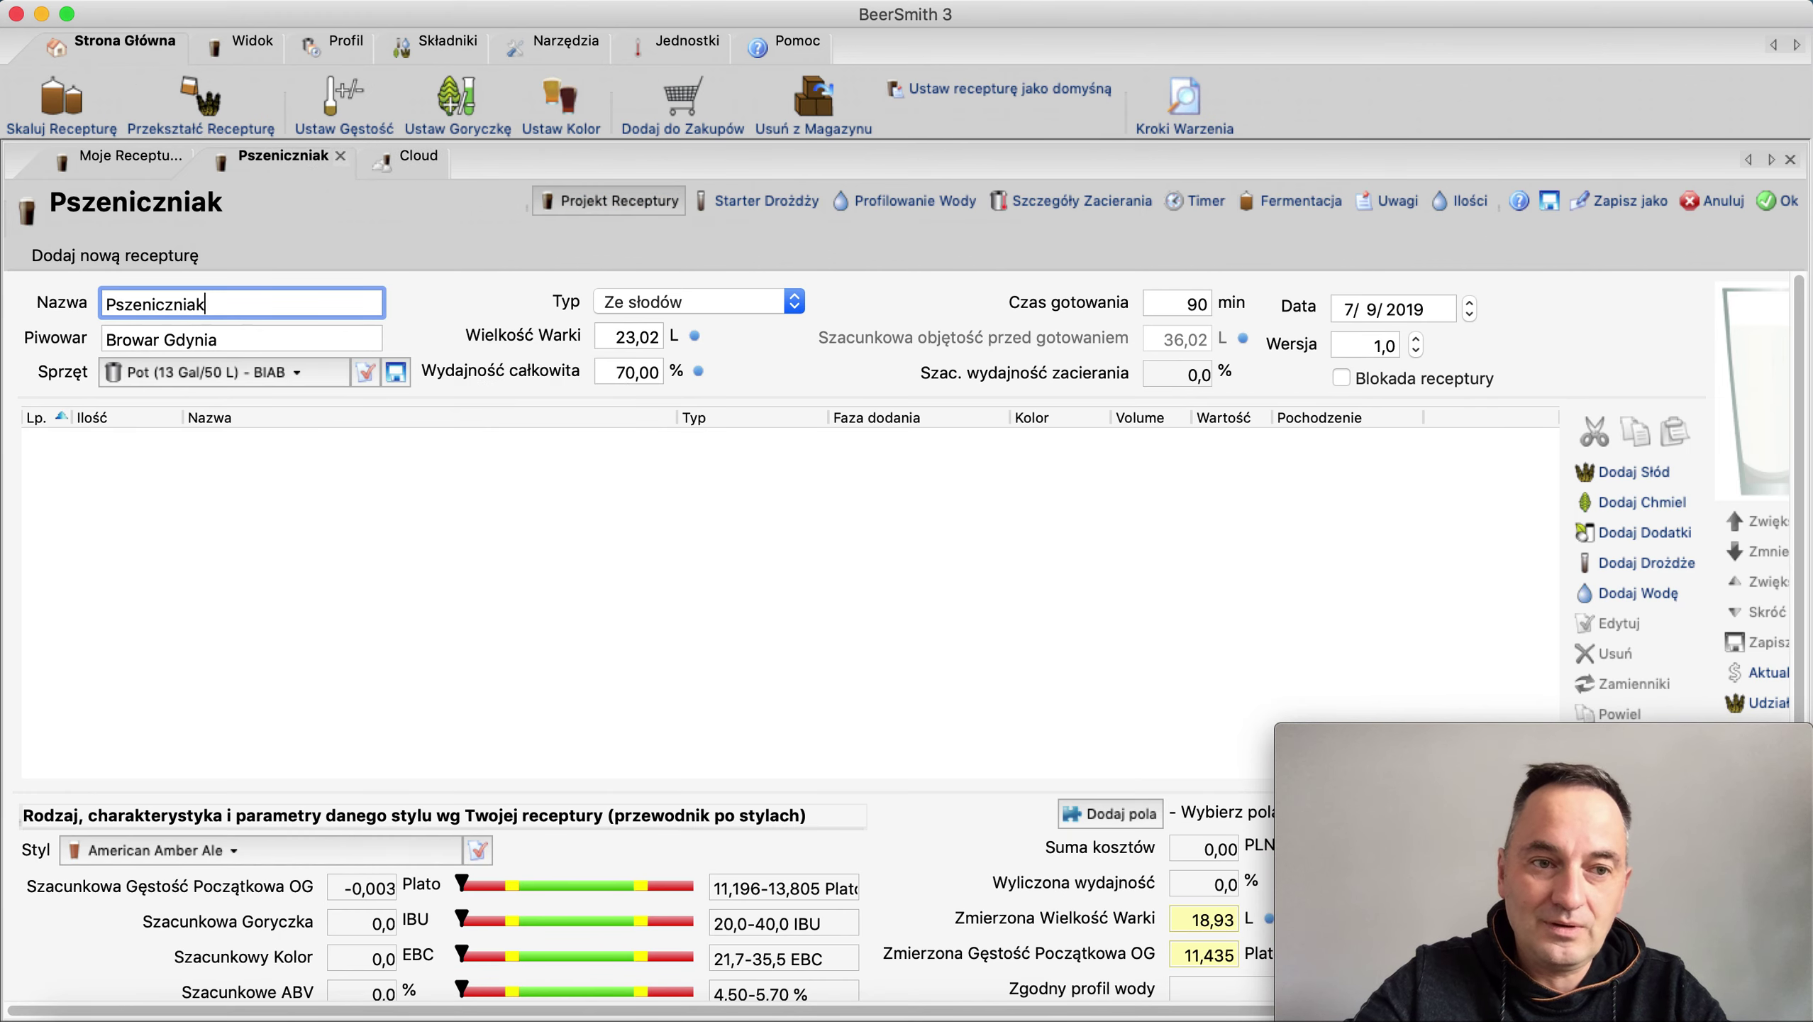
# Set the Pszeniczniak recipe's batch size to 20 L and its boil time to 60 min
pyautogui.click(629, 335)
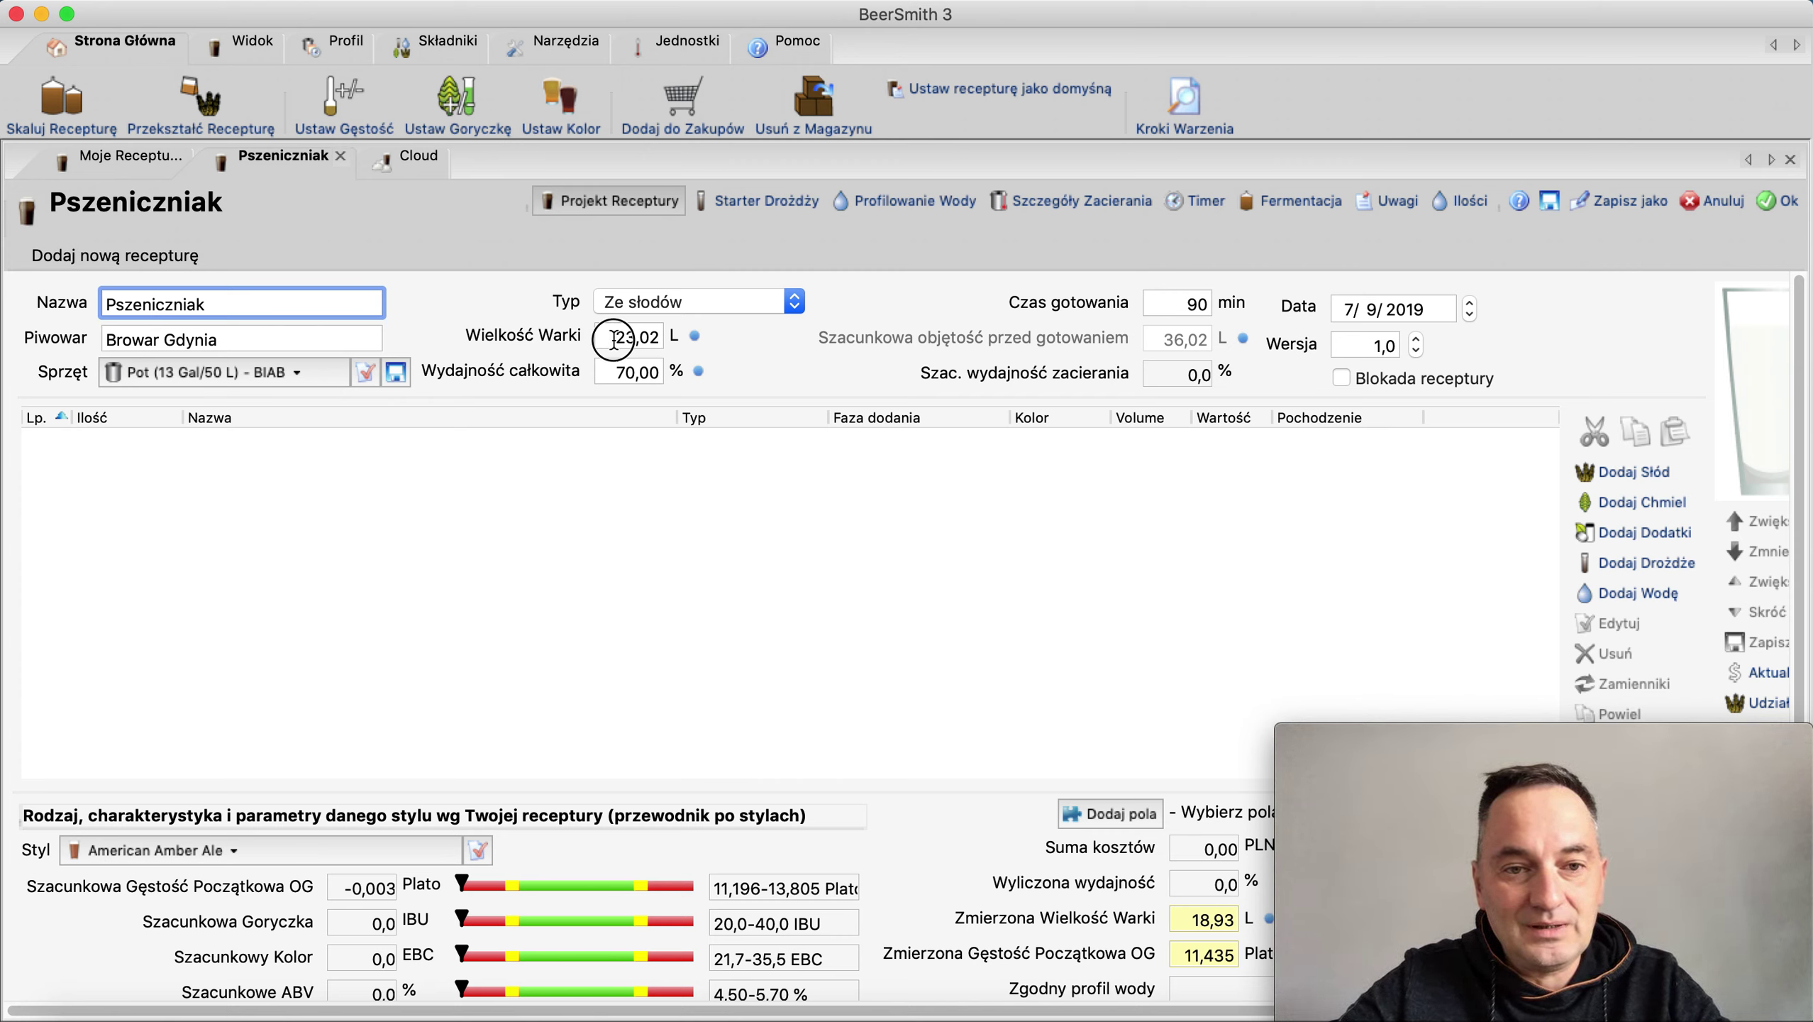
pyautogui.write('20')
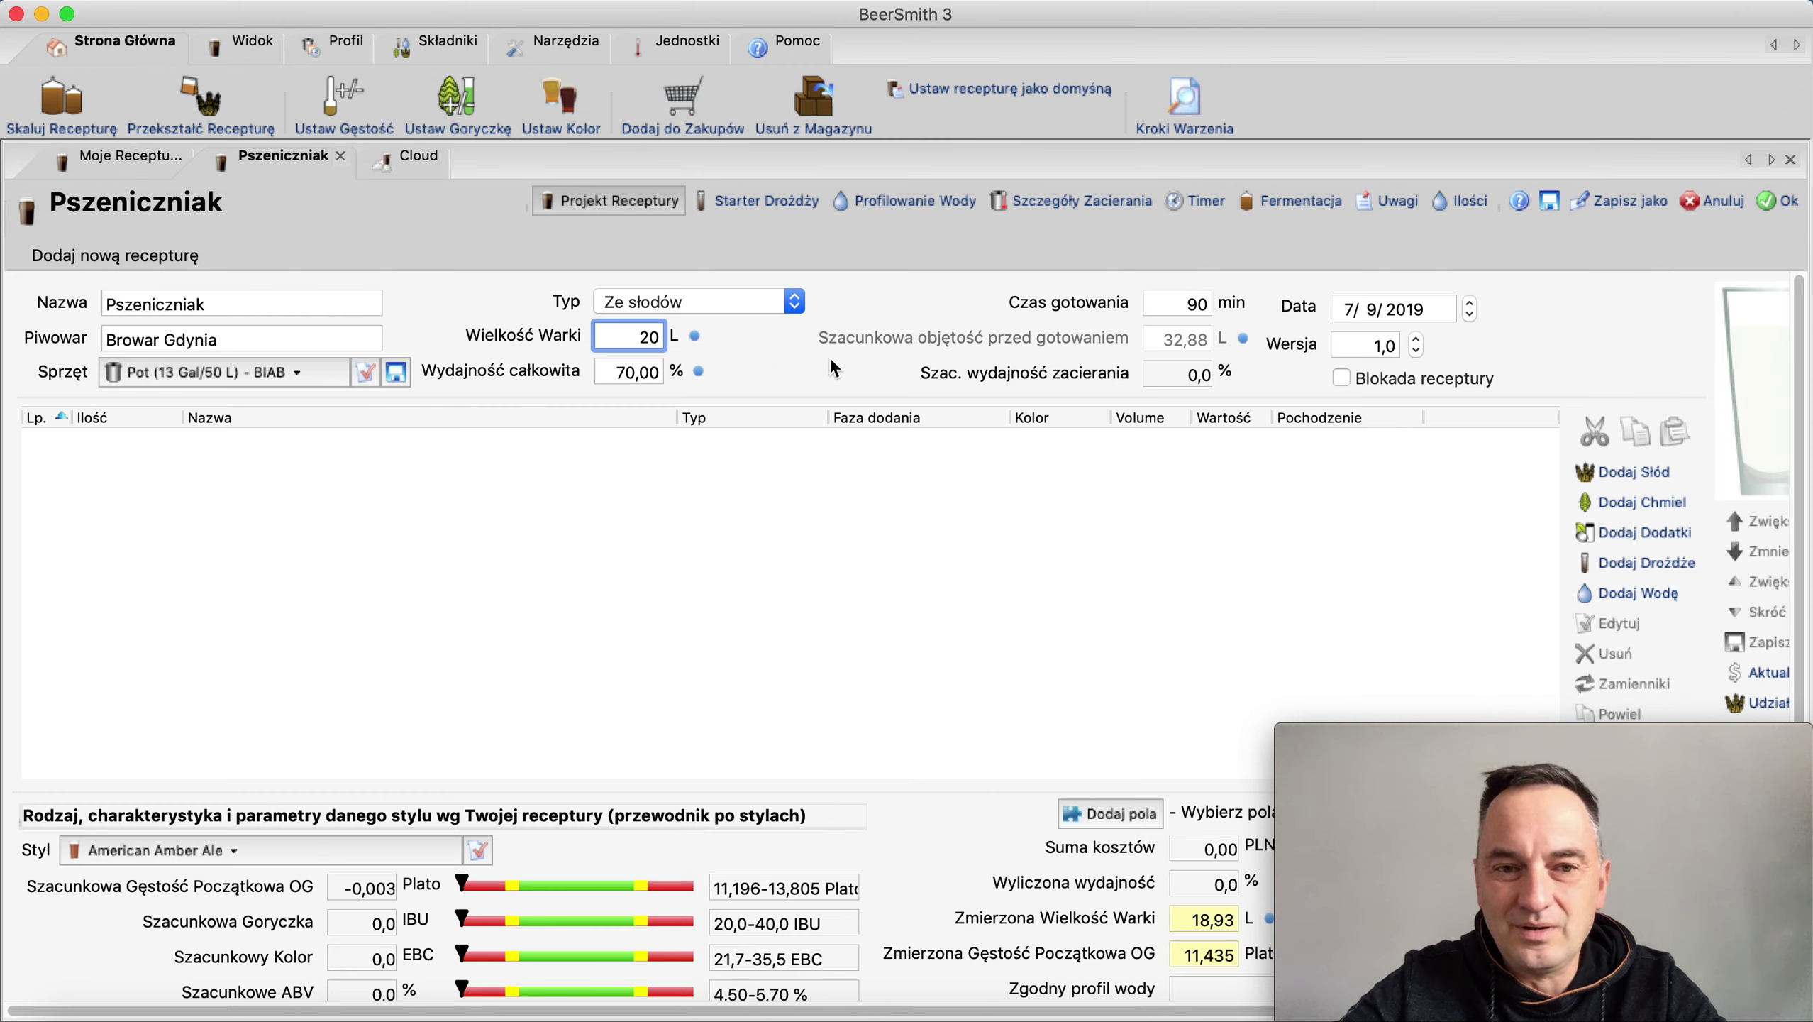
pyautogui.click(635, 337)
pyautogui.click(769, 330)
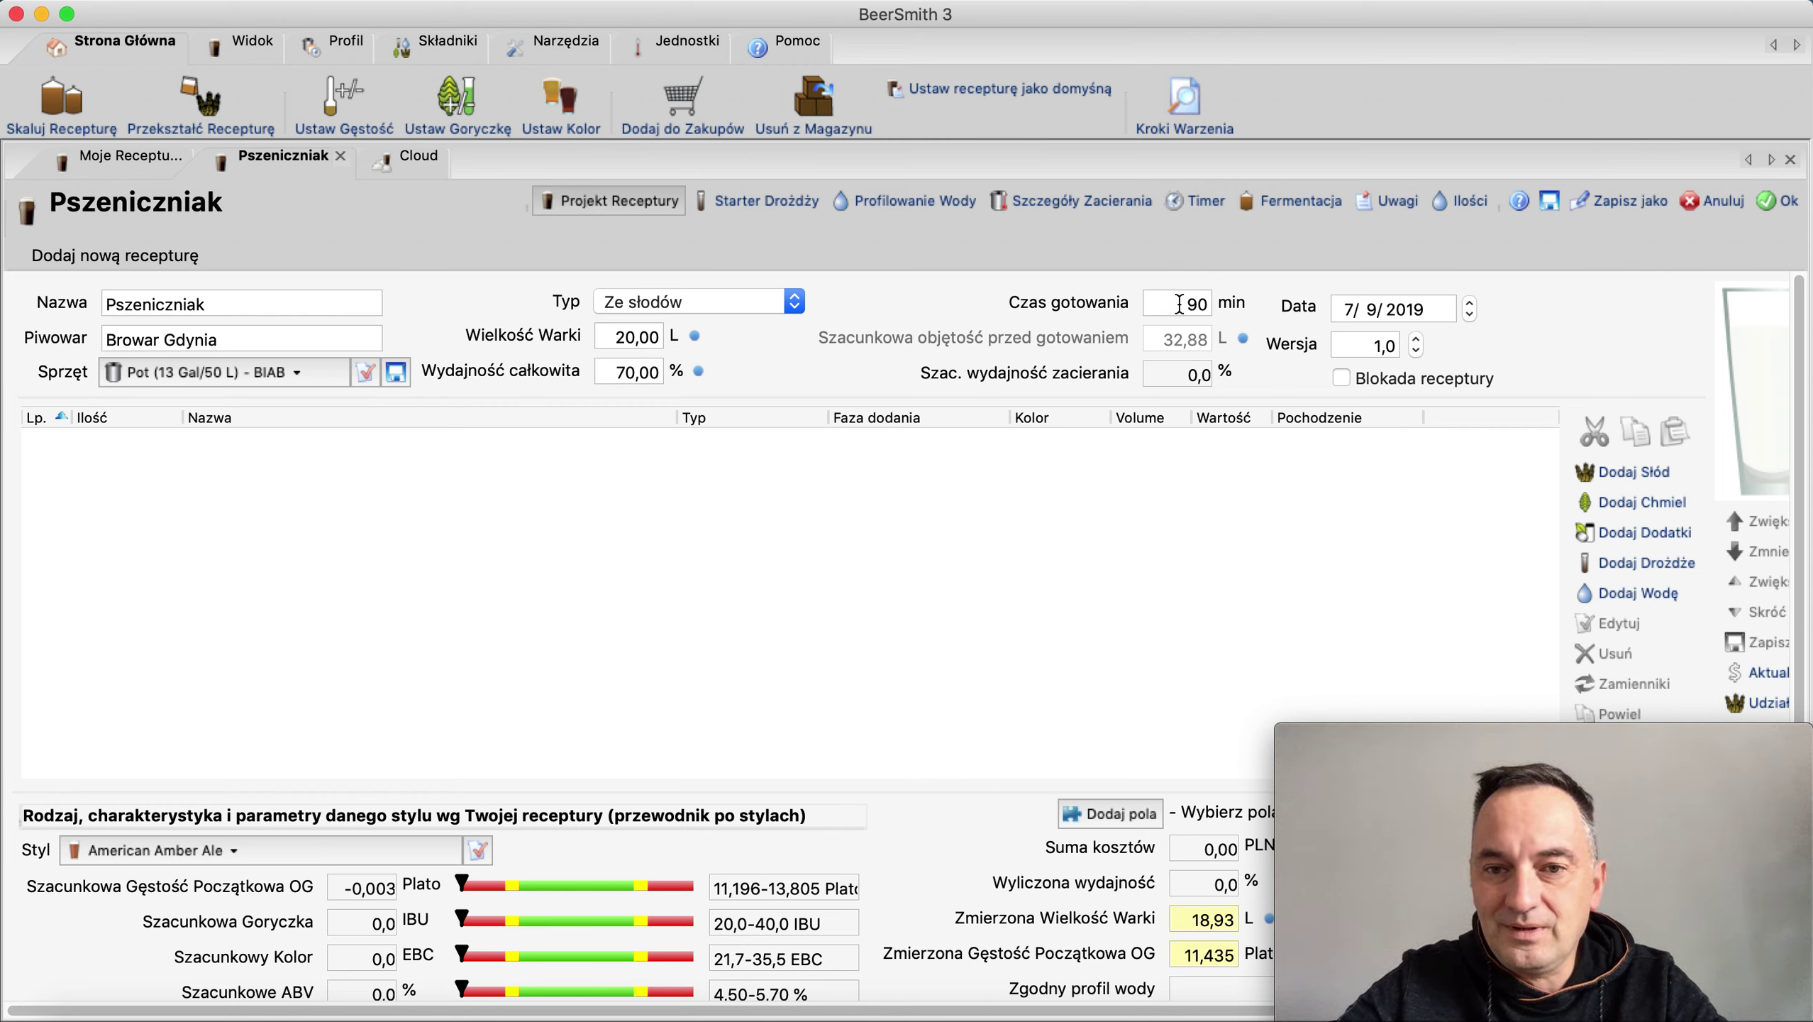
pyautogui.click(1209, 305)
pyautogui.write('60')
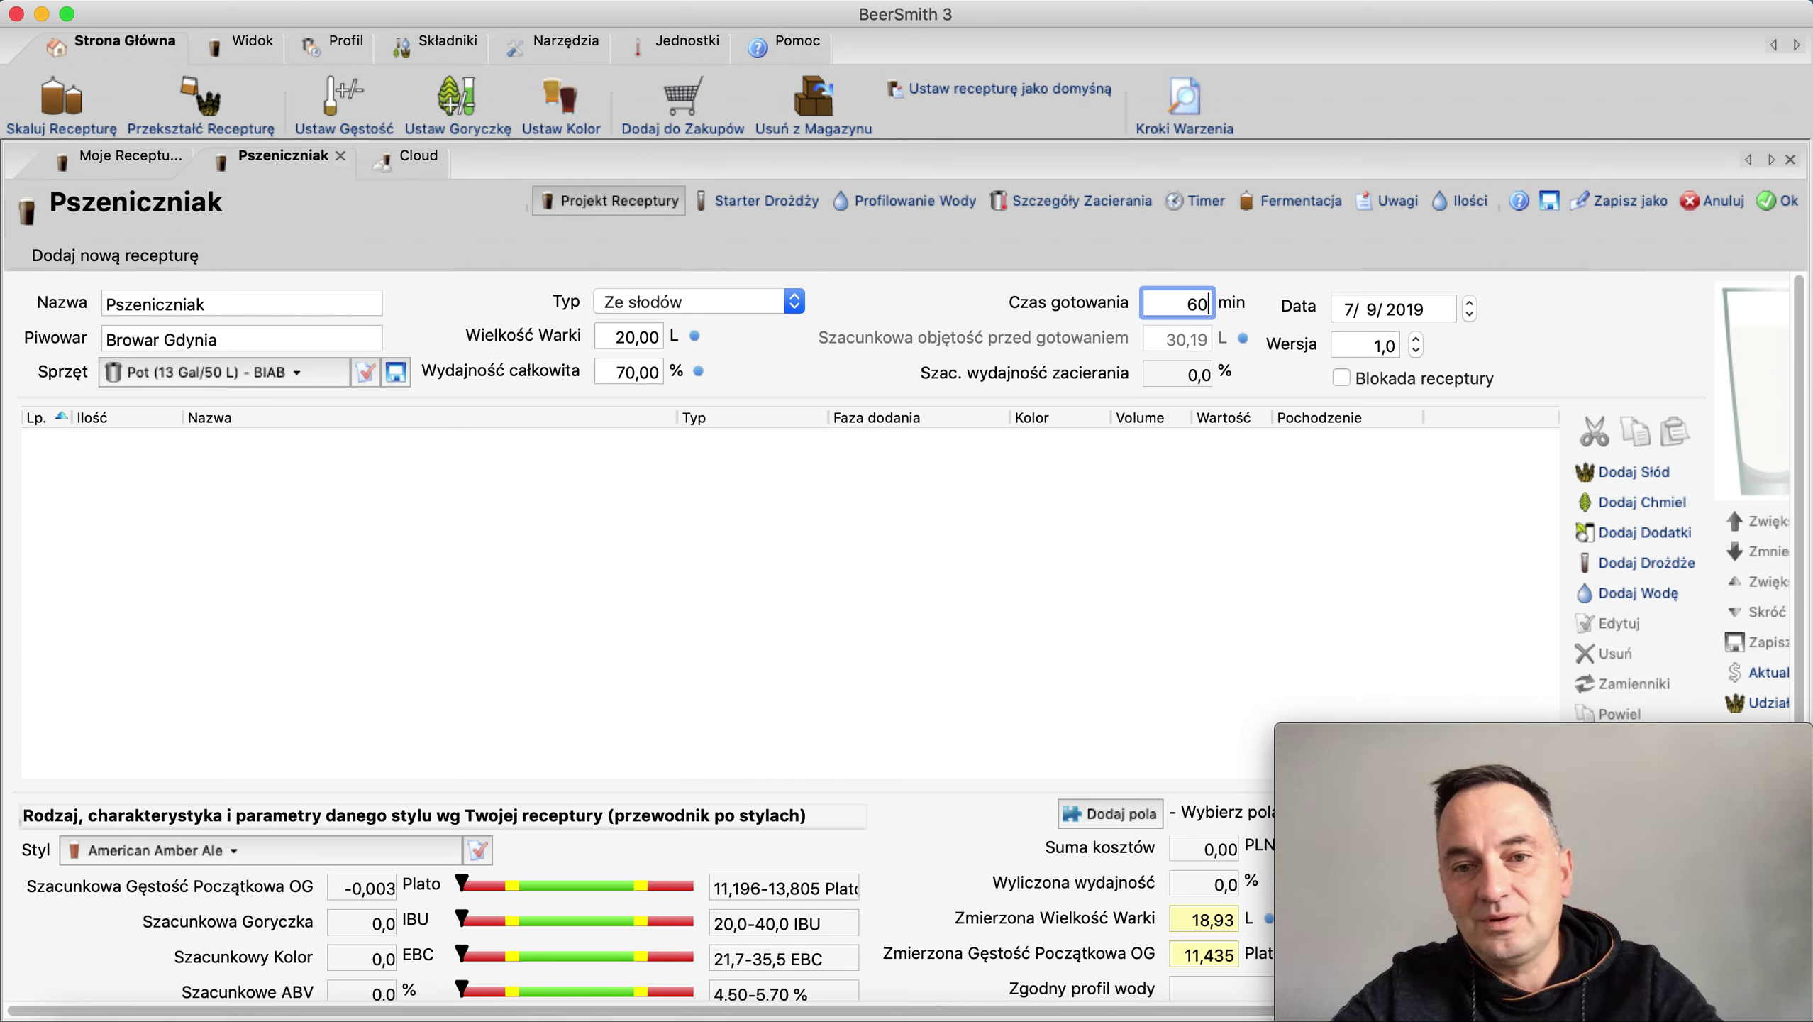
# Add 2 kg of Strzegom Pilzneński malt to the Pszeniczniak recipe, used in the mash
pyautogui.press('Tab')
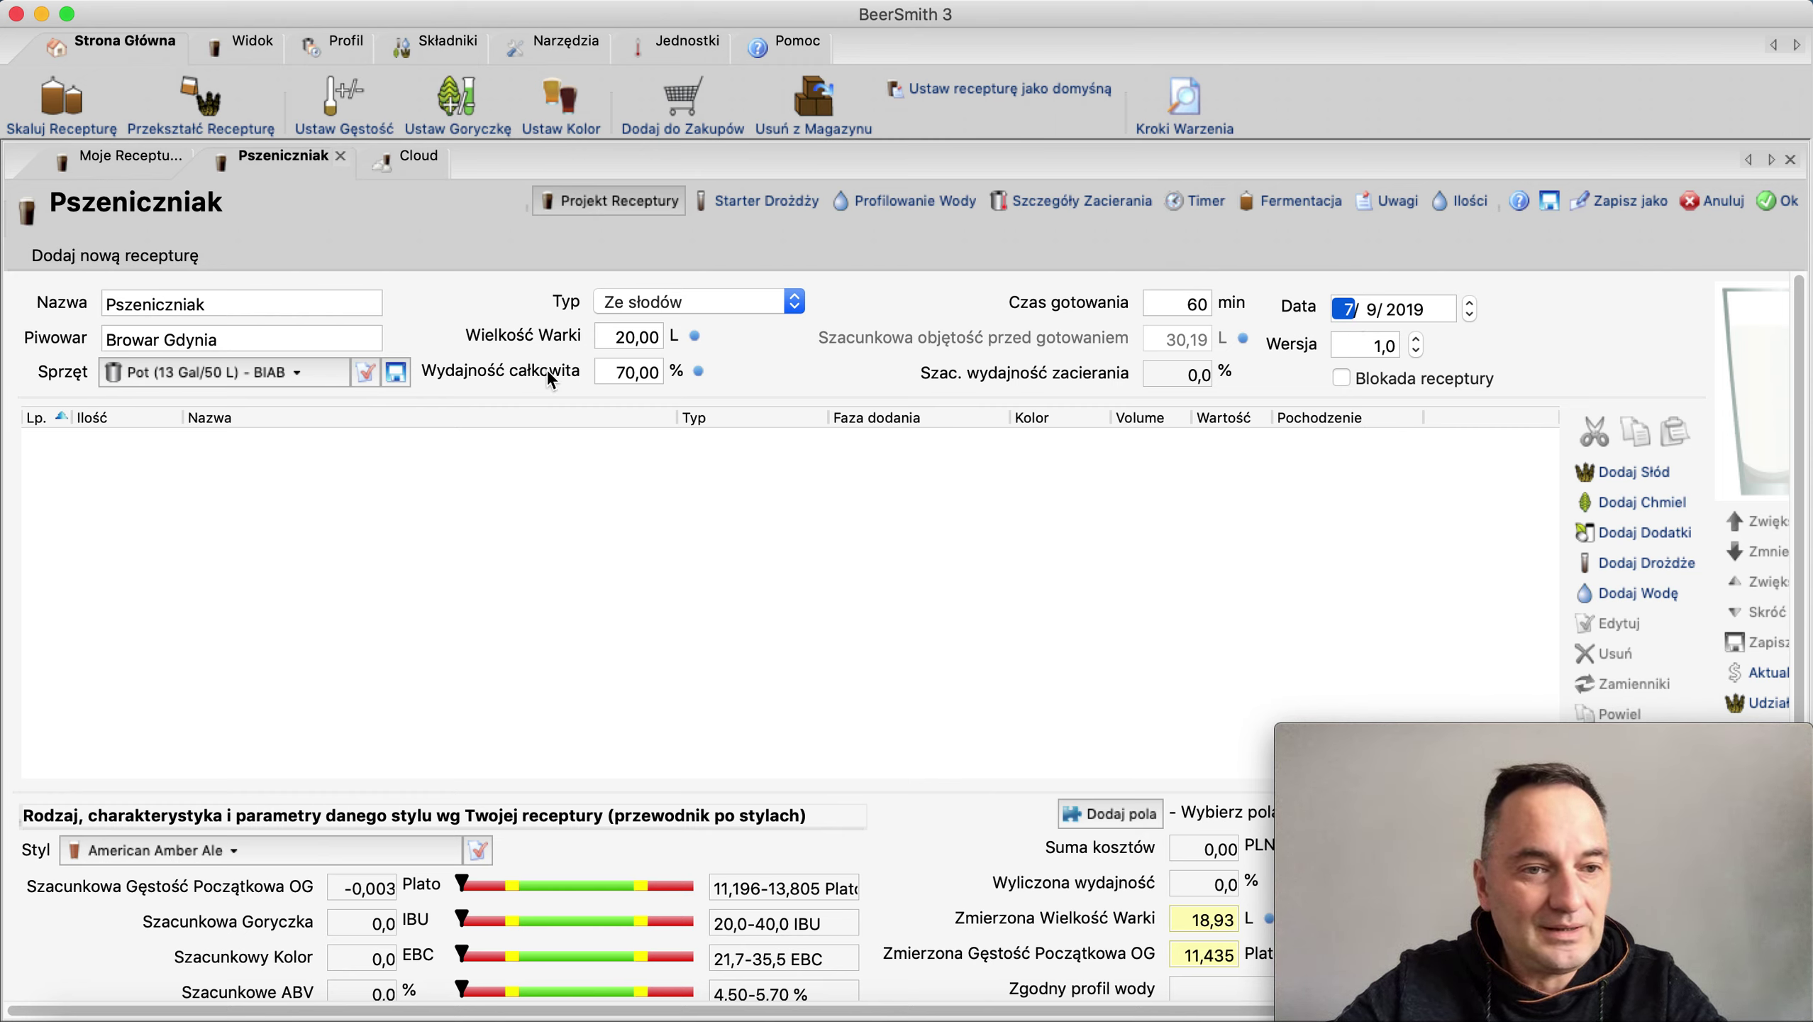
pyautogui.click(639, 376)
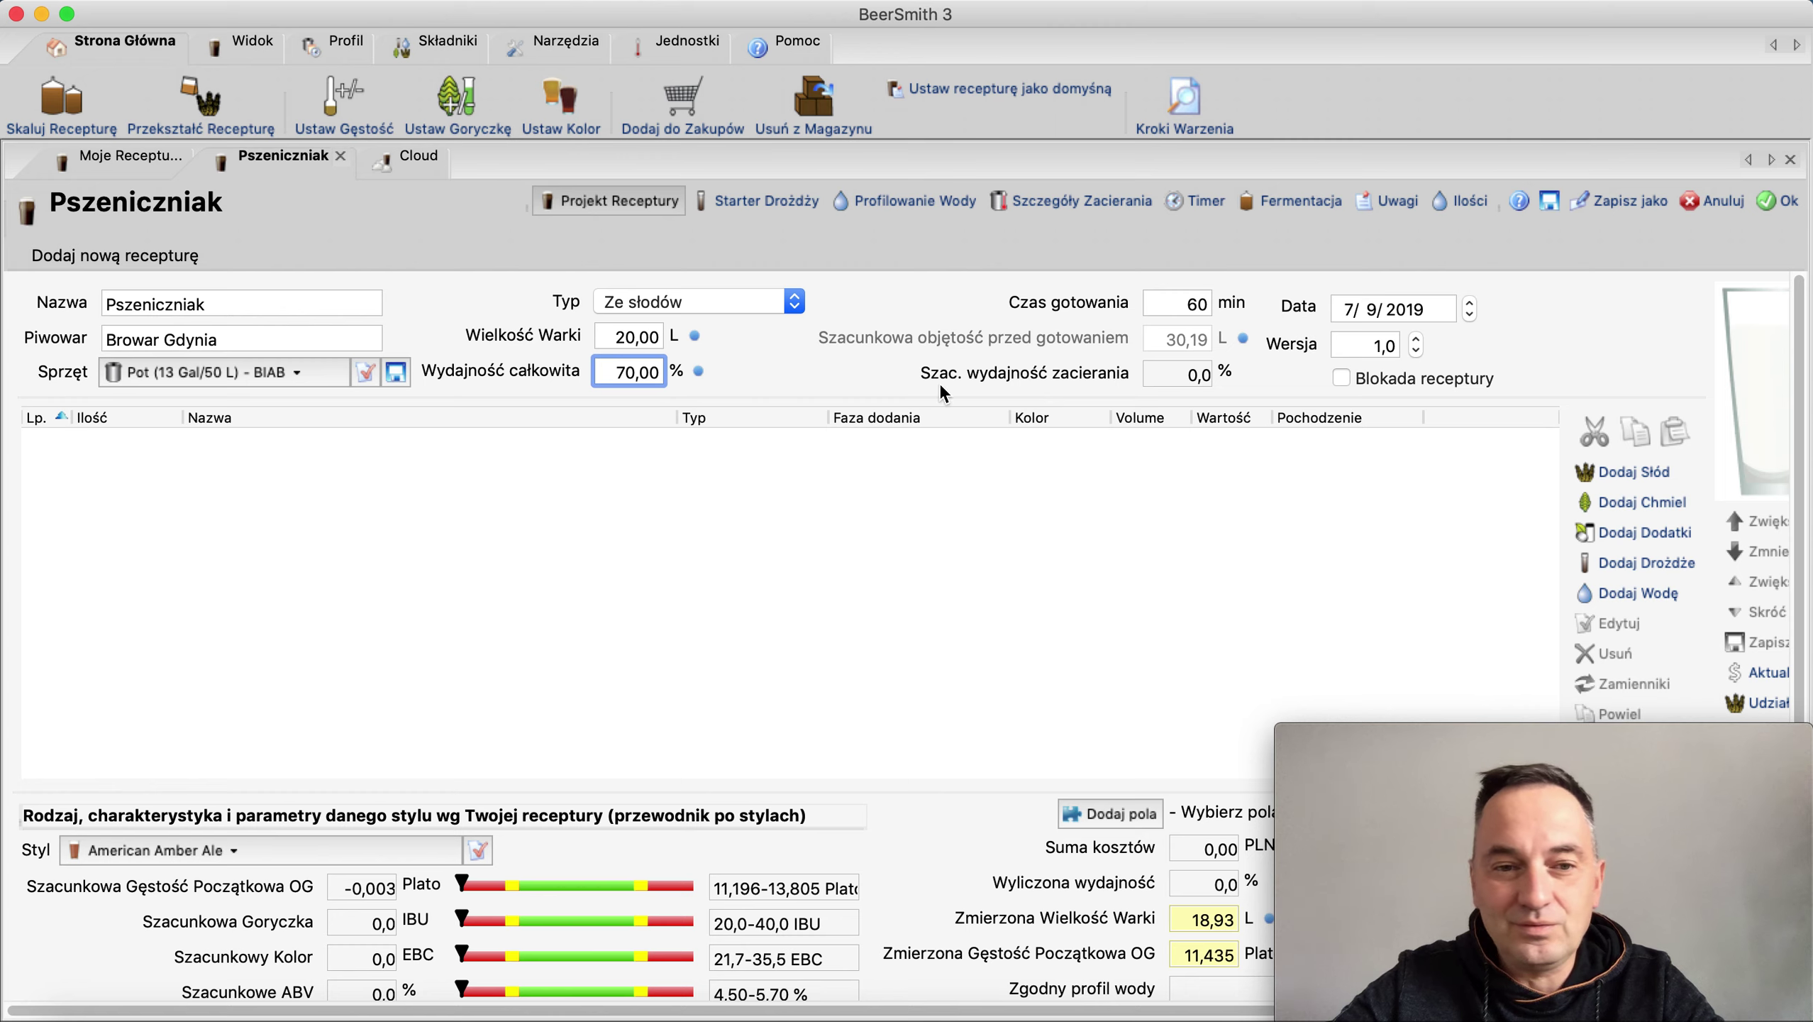
pyautogui.click(1604, 471)
pyautogui.write('pil')
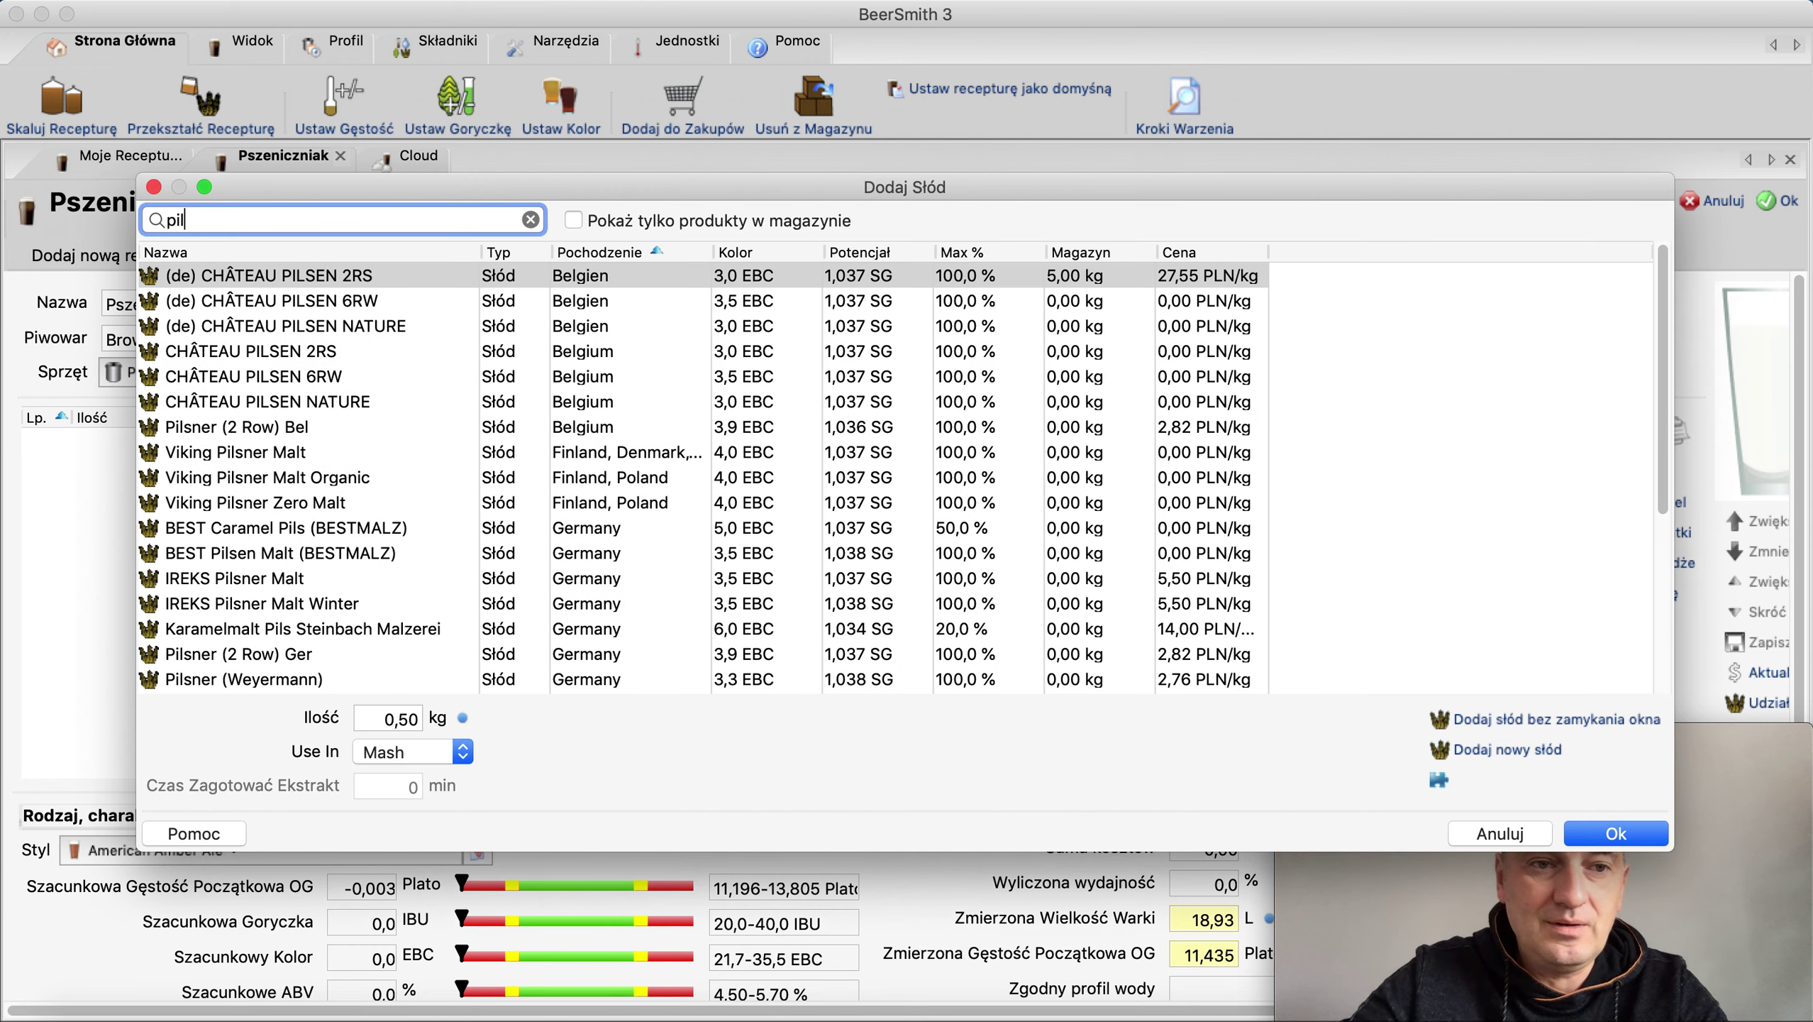
pyautogui.write('z')
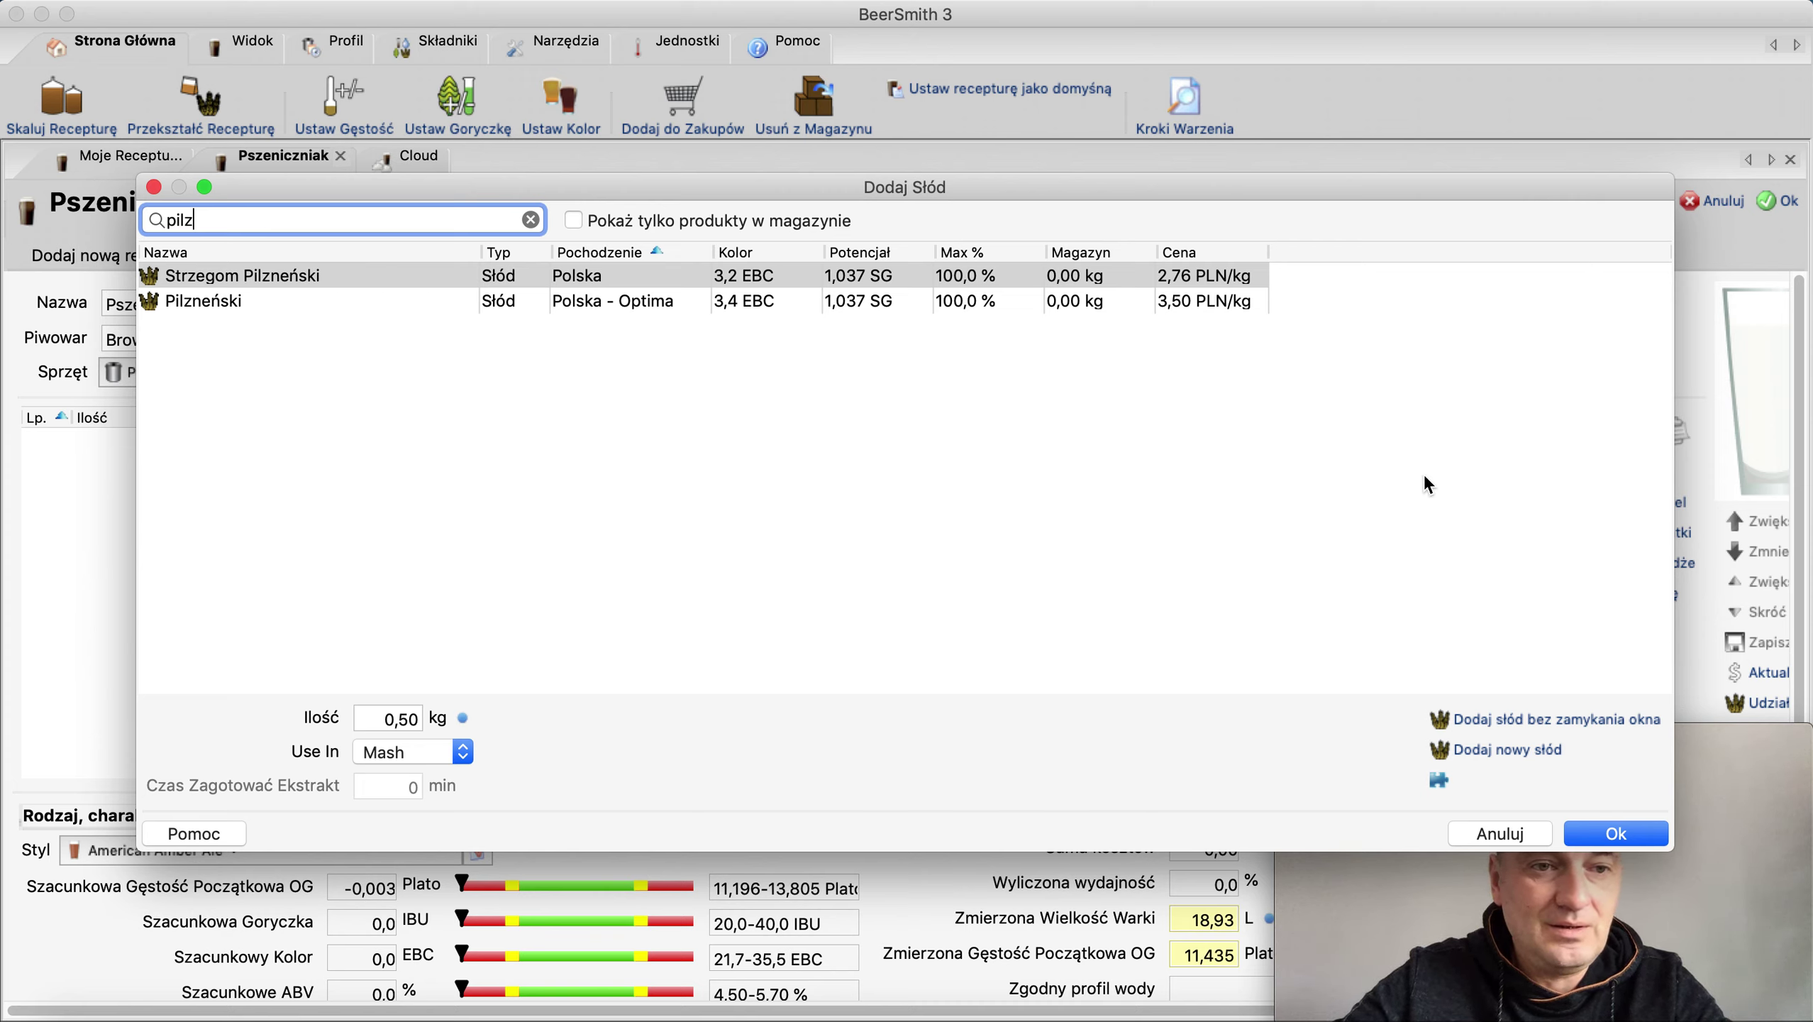
pyautogui.click(575, 275)
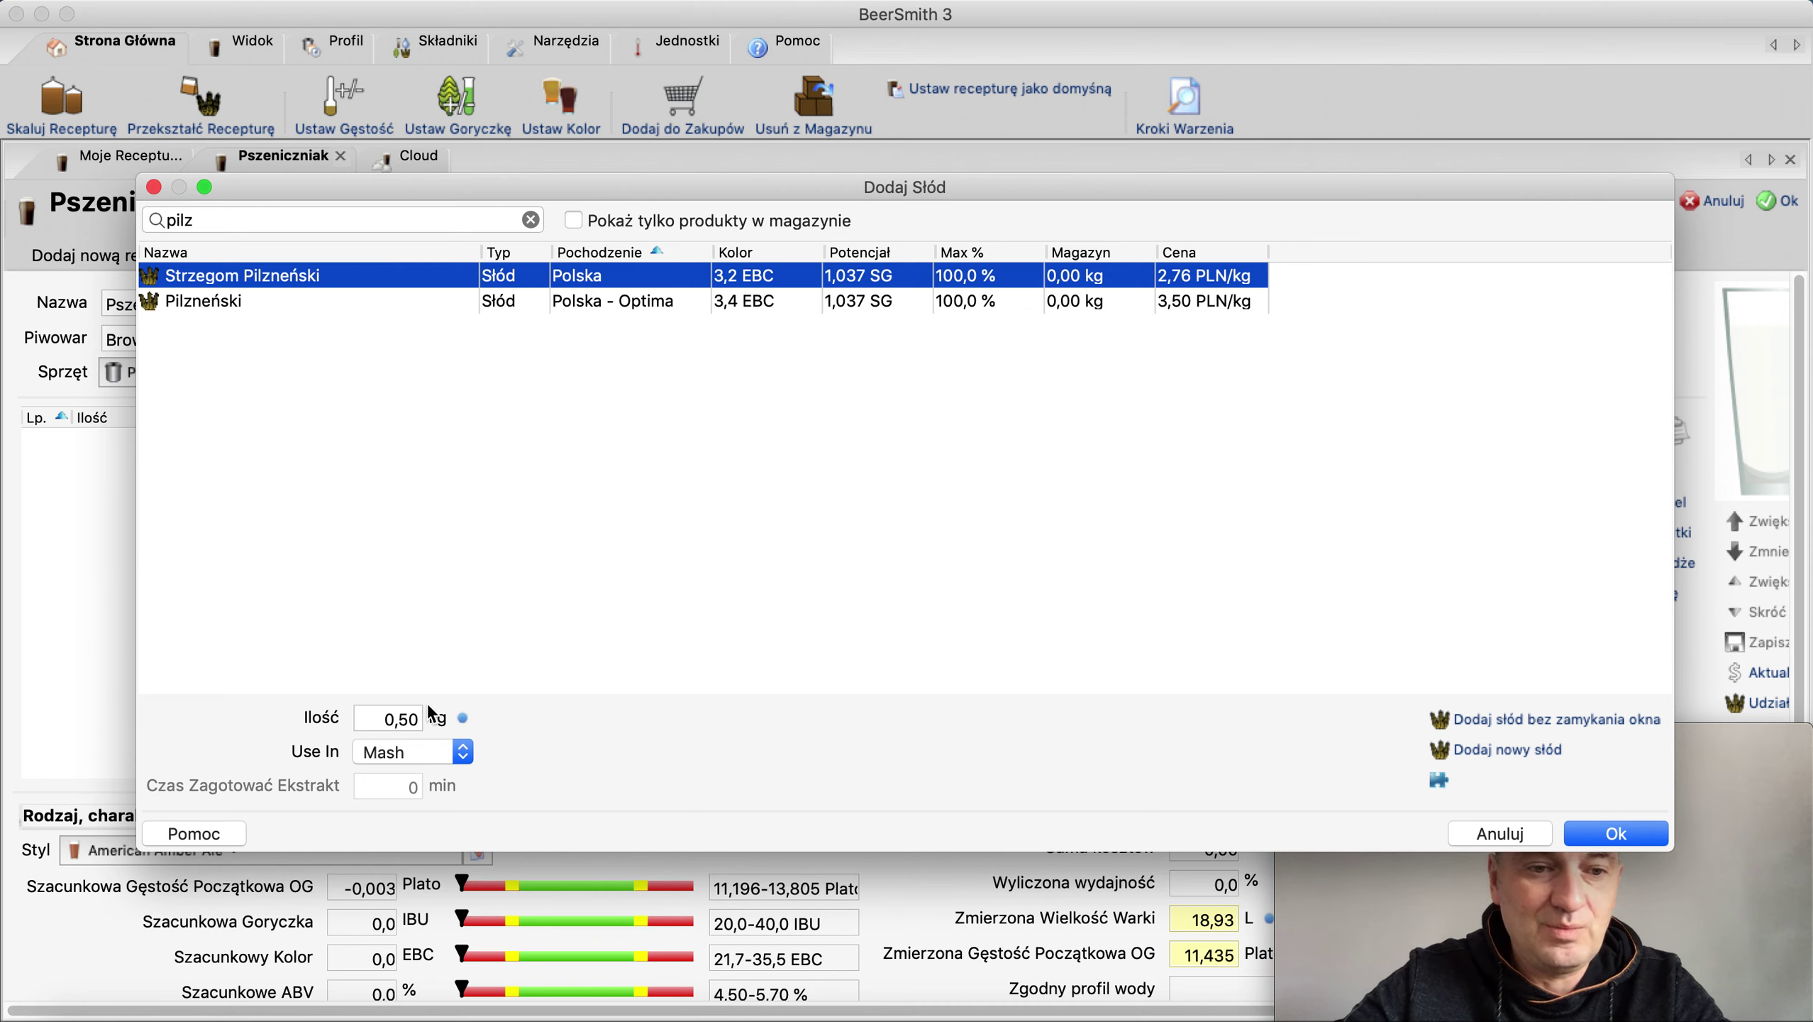
pyautogui.doubleClick(378, 715)
pyautogui.write('2')
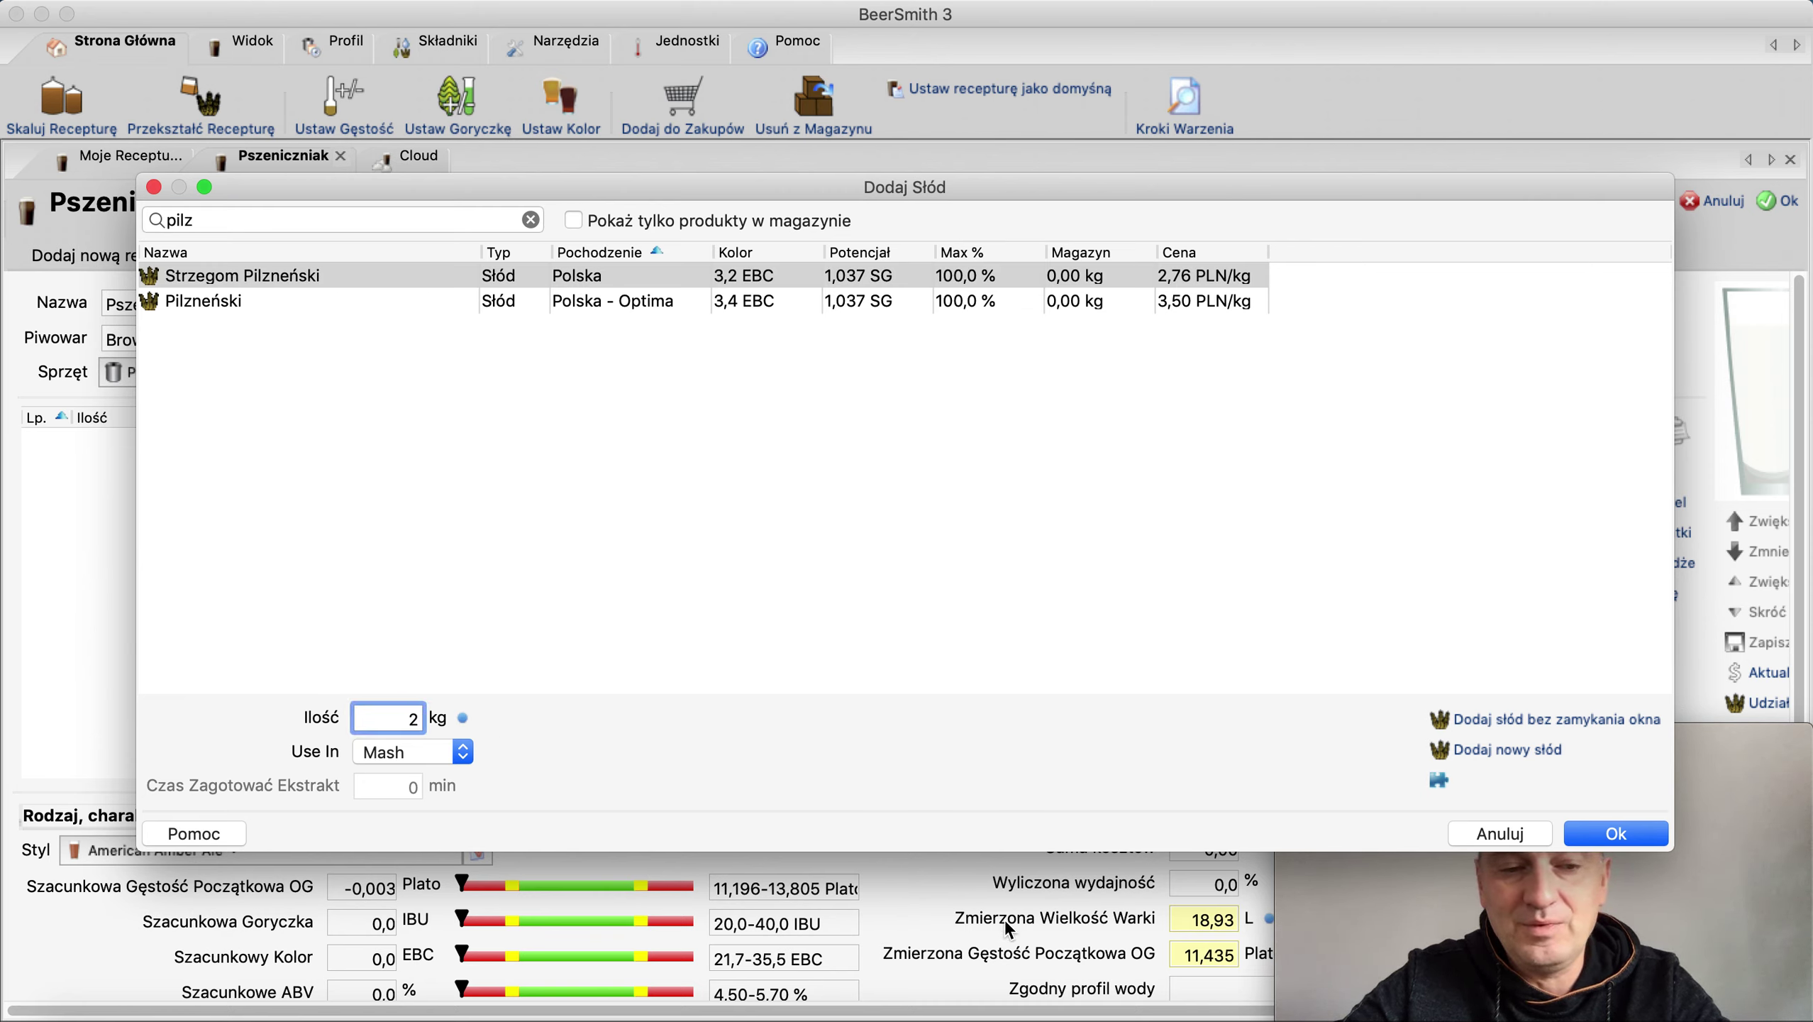
pyautogui.moveTo(1406, 927)
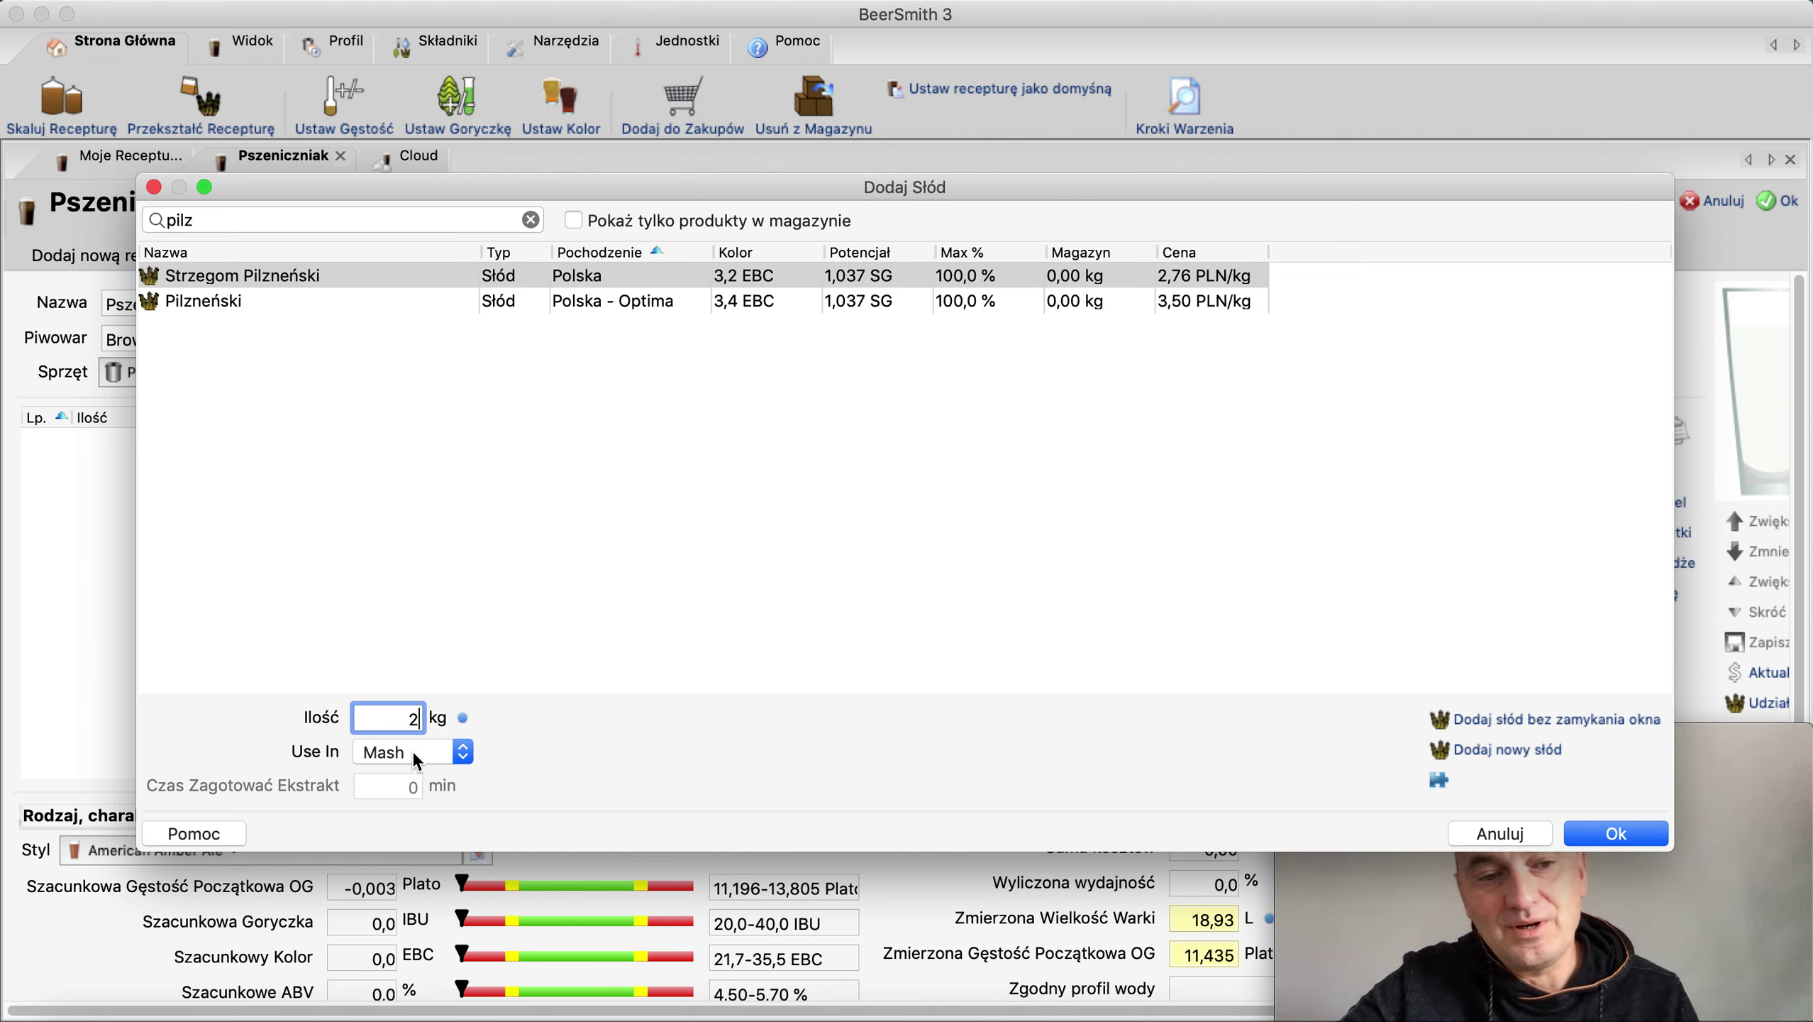
pyautogui.click(1609, 833)
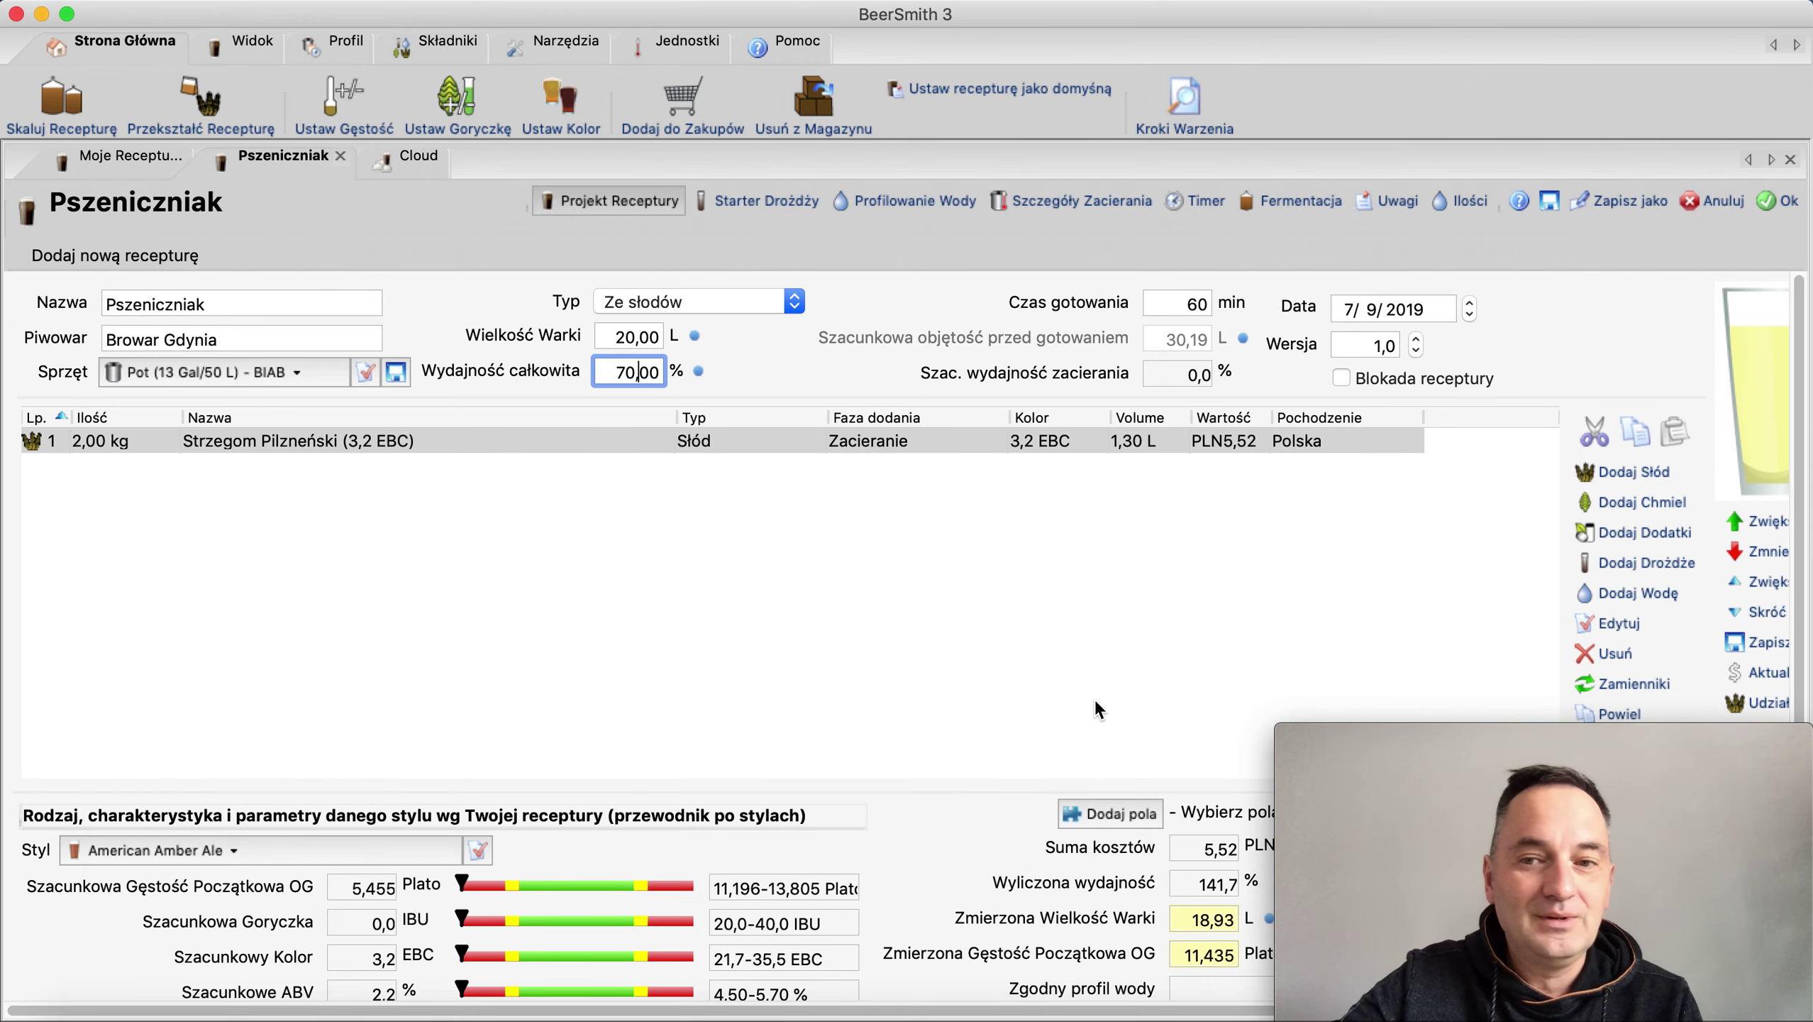
# Add 2,2 kg of the Pszeniczny malt from Polska - Optima to the recipe, used in the mash
pyautogui.click(1625, 474)
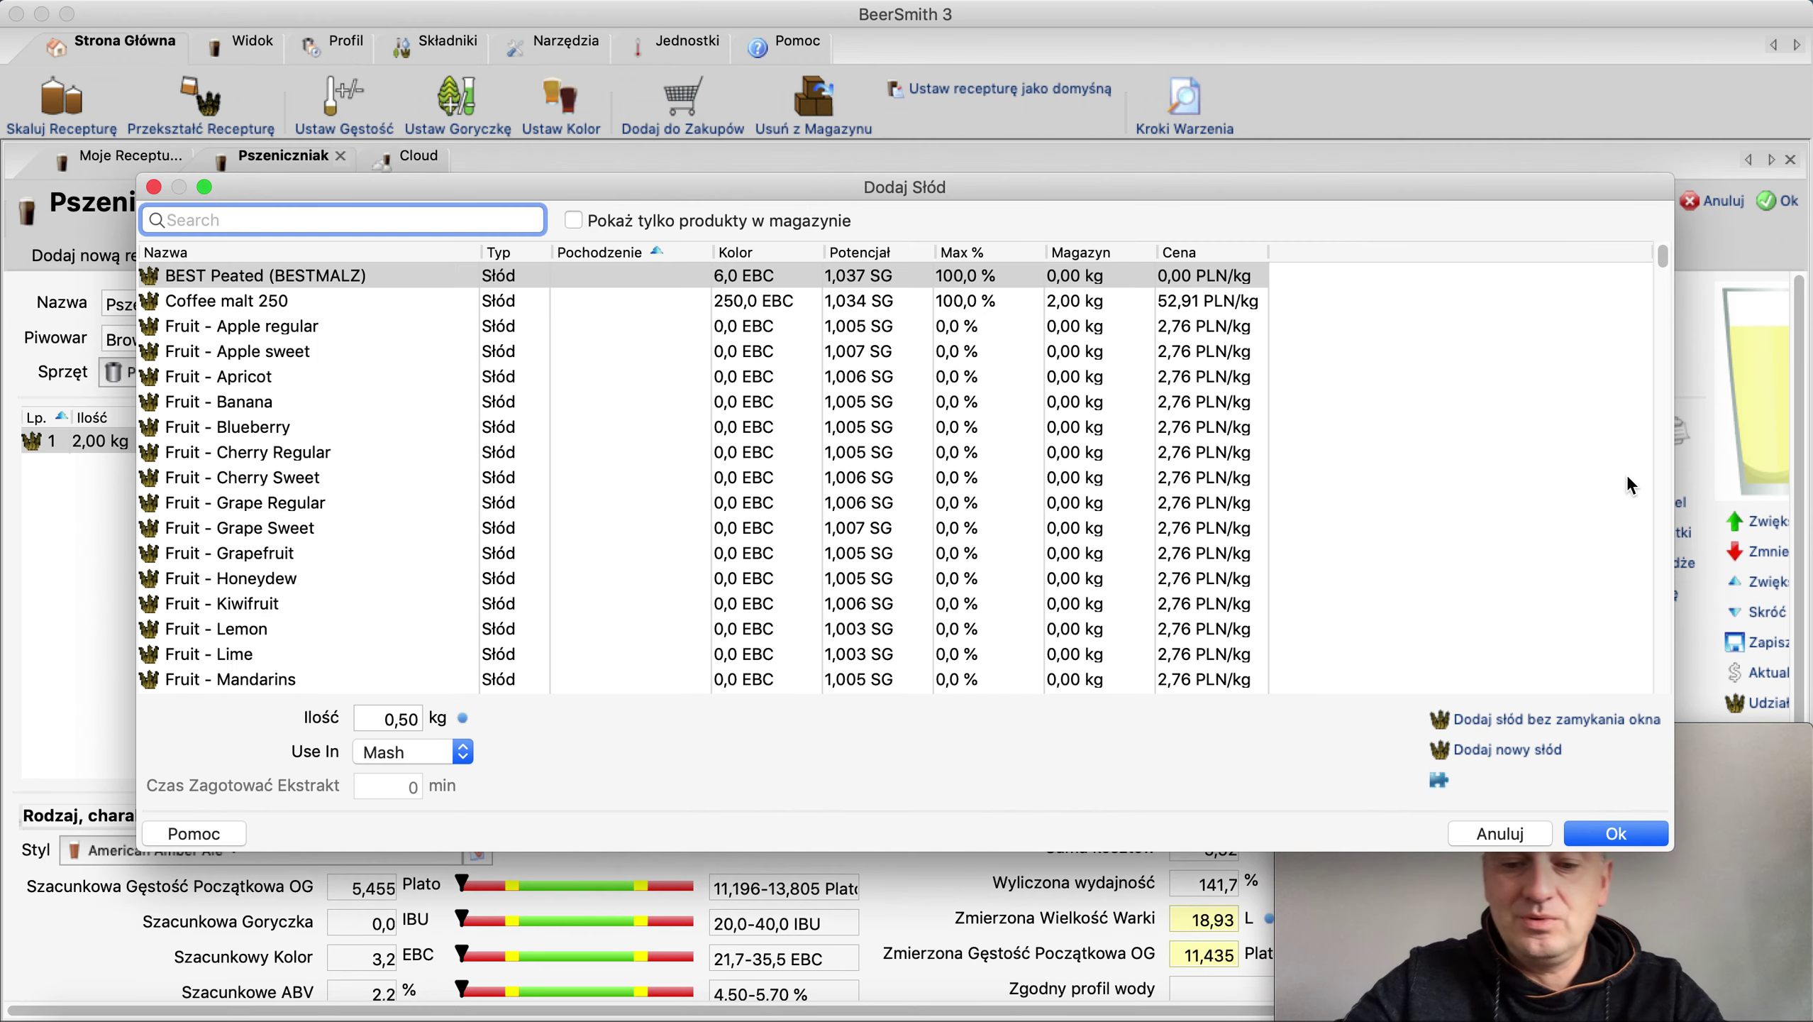
pyautogui.write('pszeniczny')
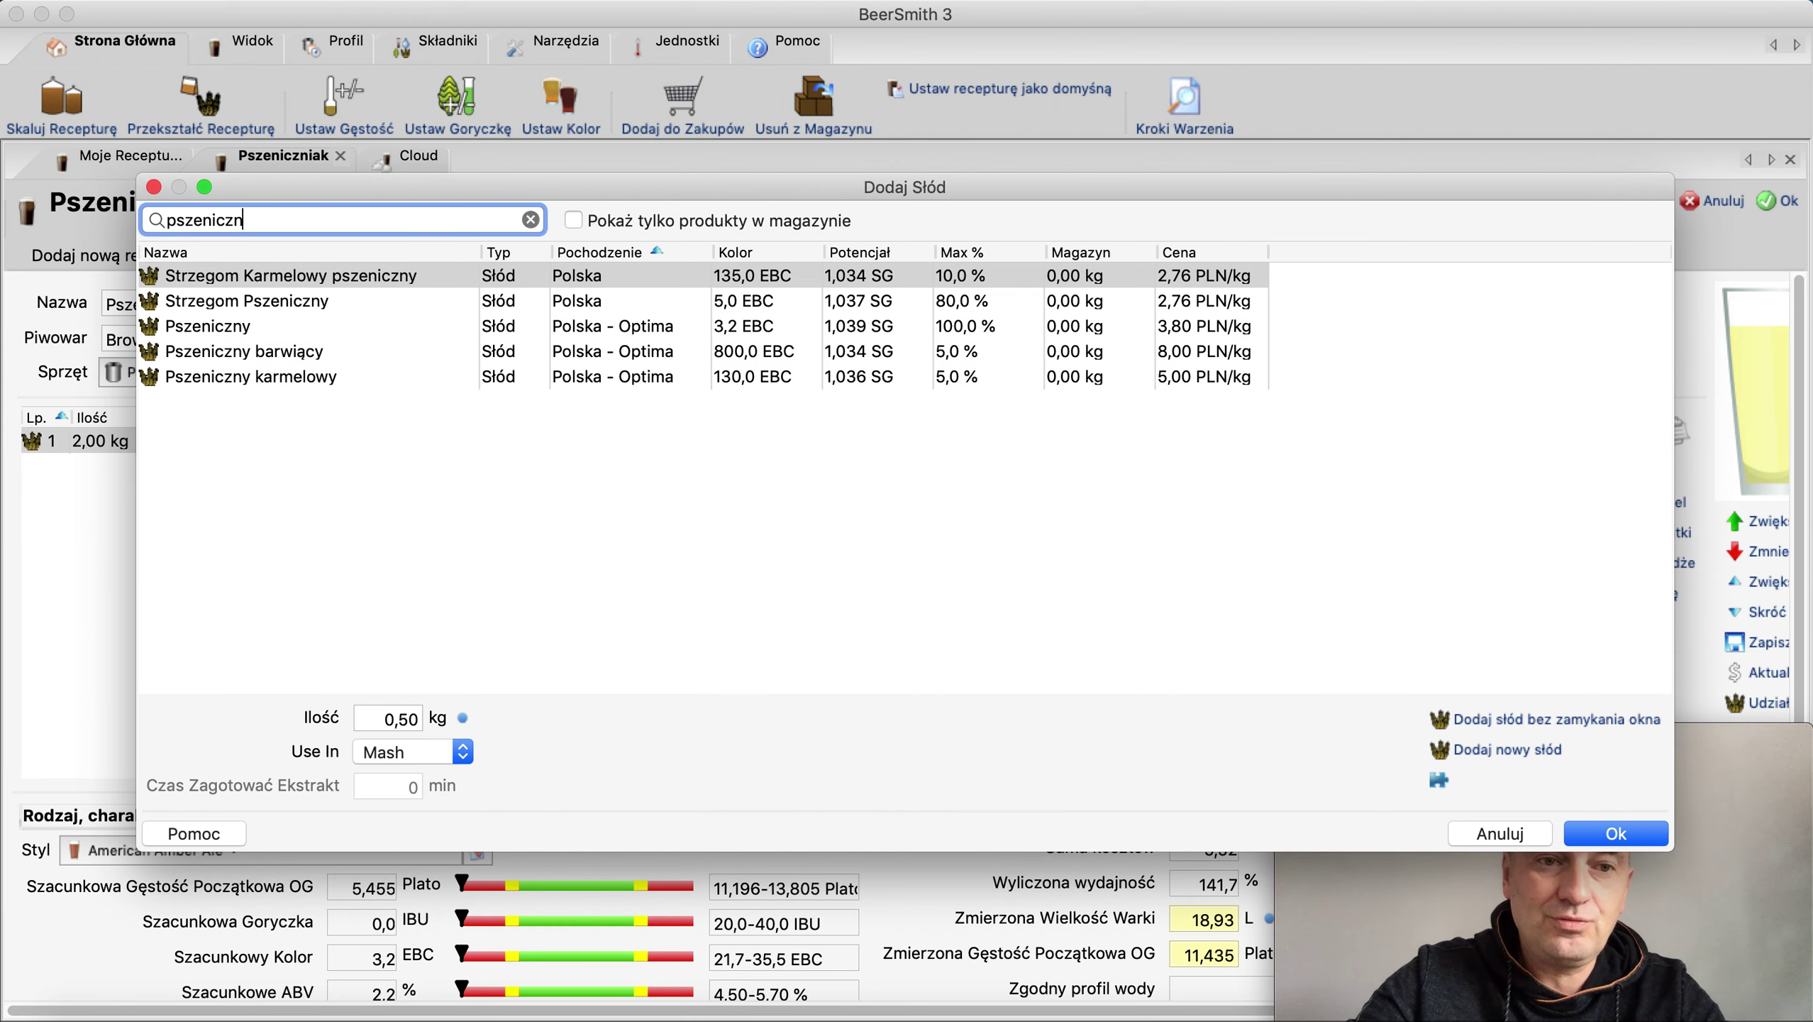
pyautogui.click(244, 327)
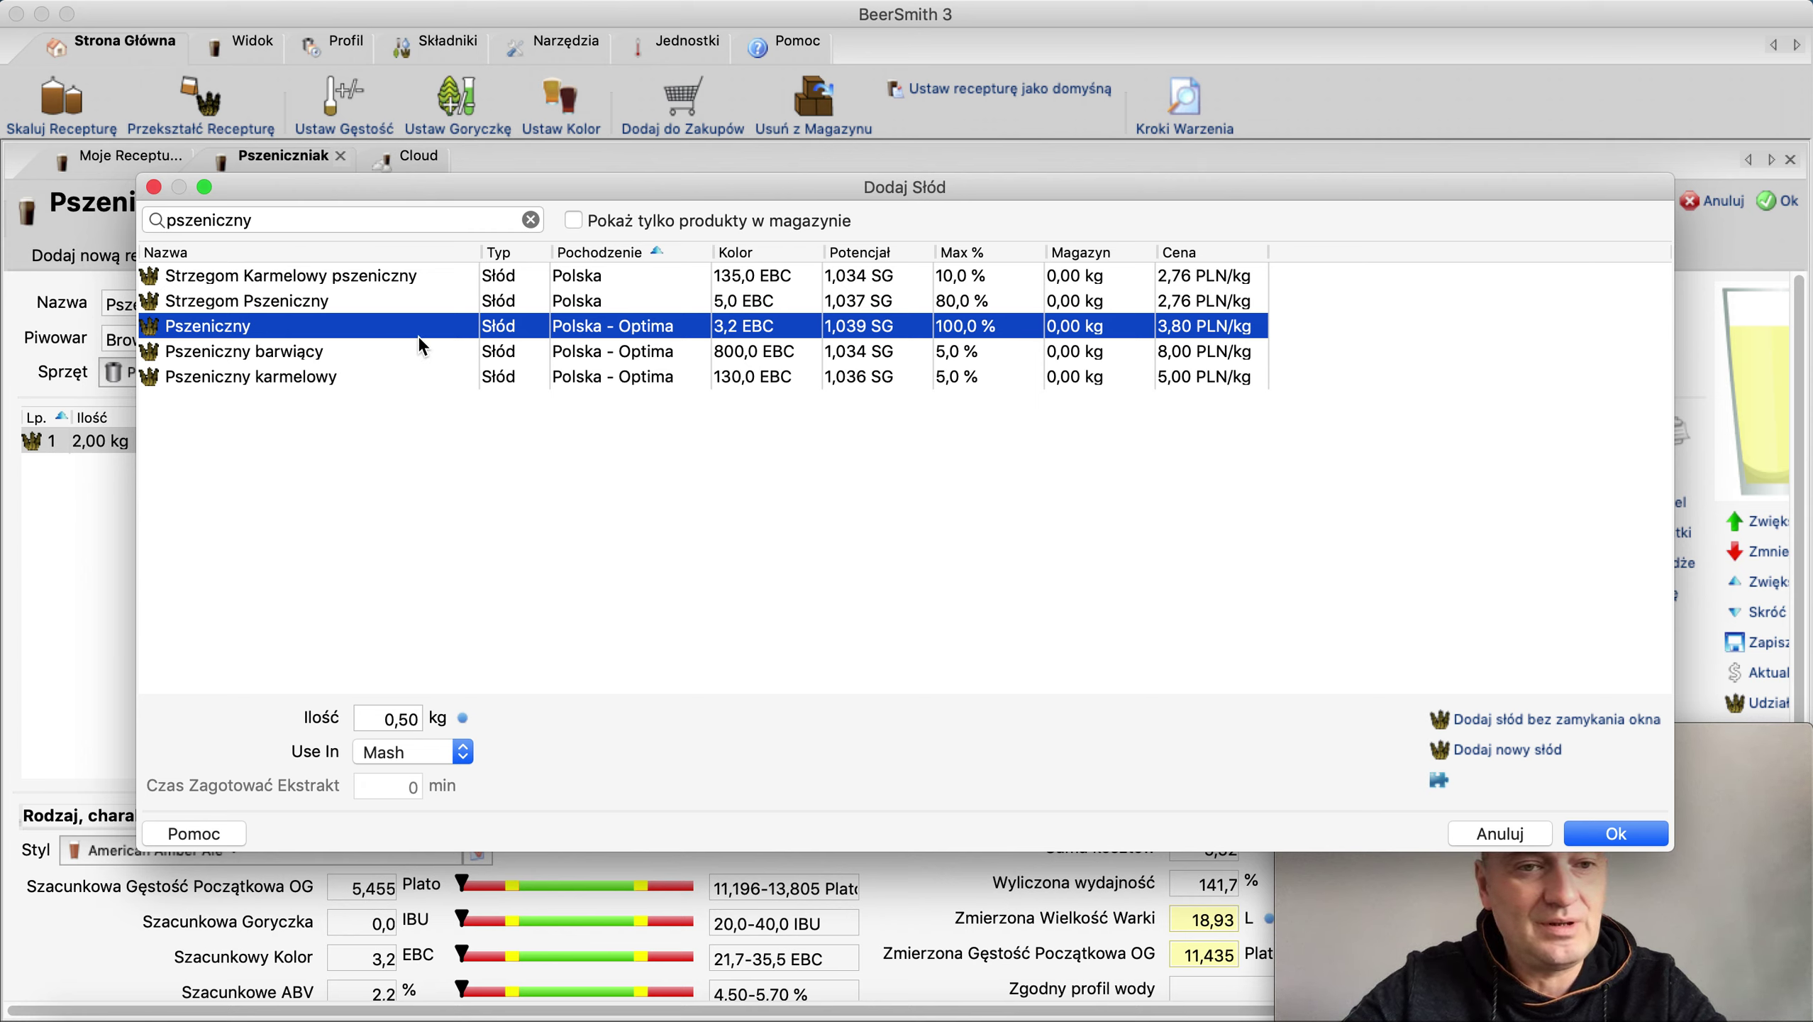
pyautogui.click(388, 718)
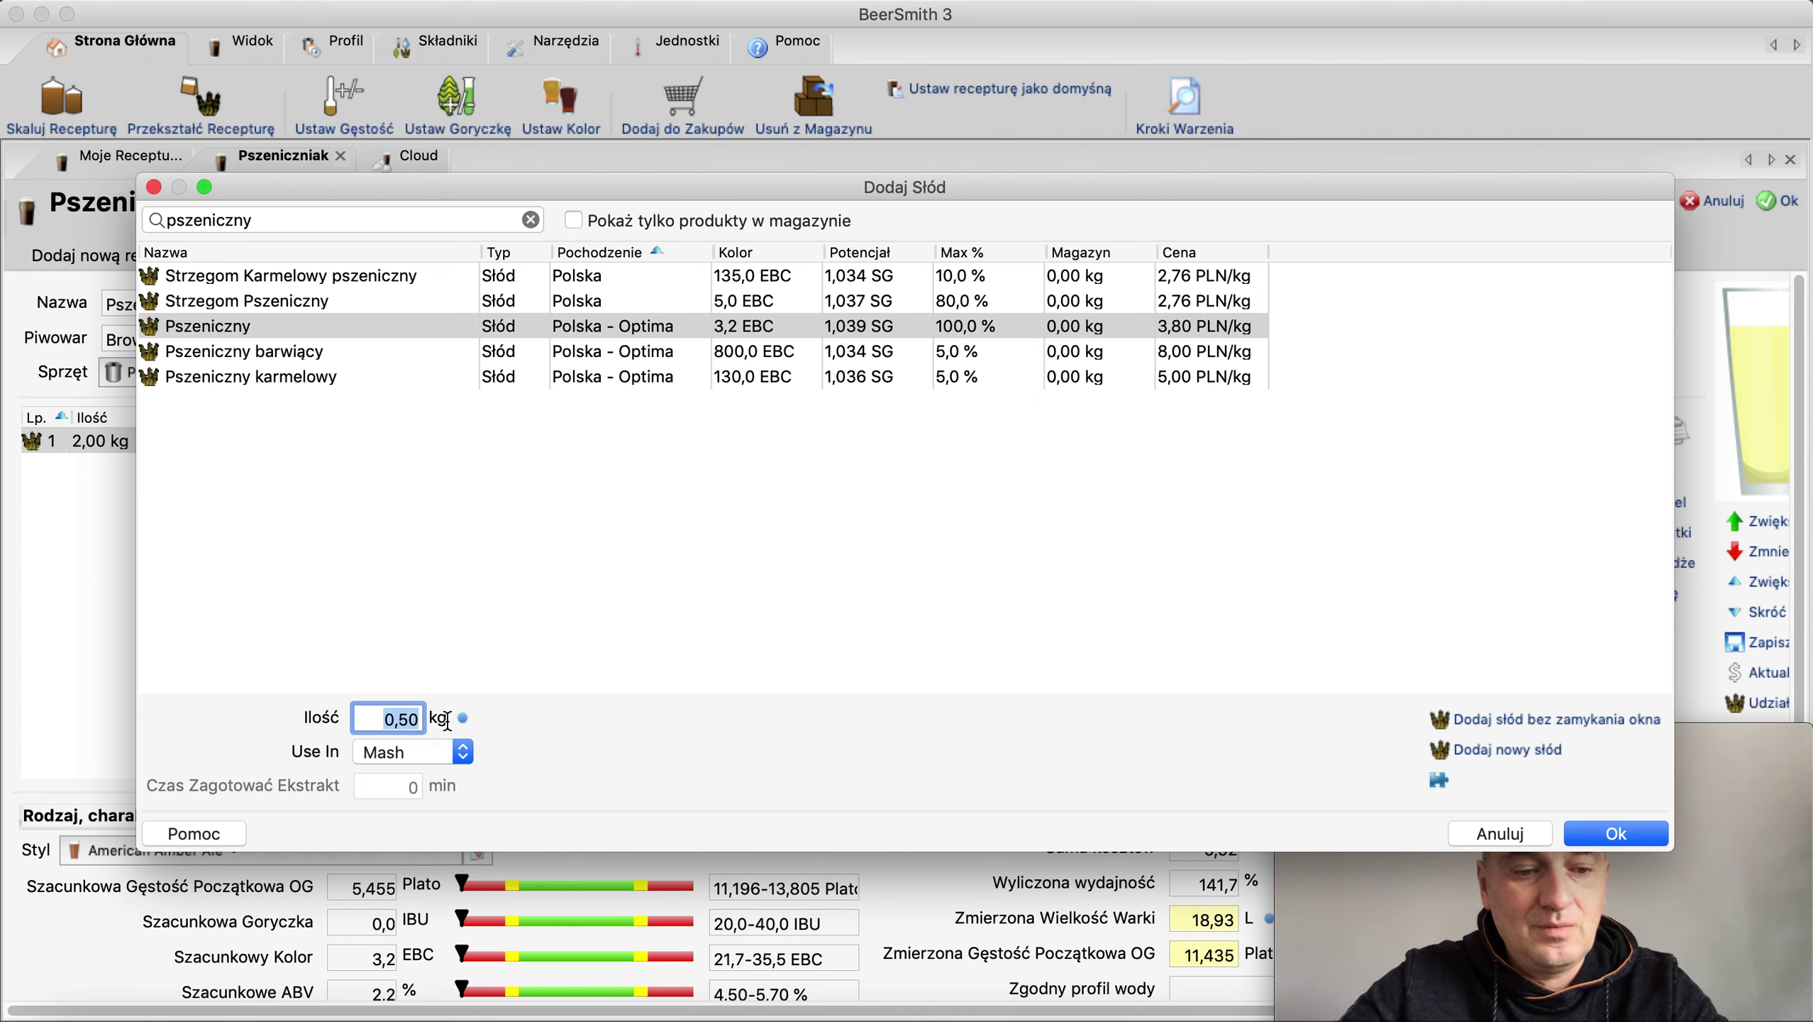
pyautogui.write('2,2')
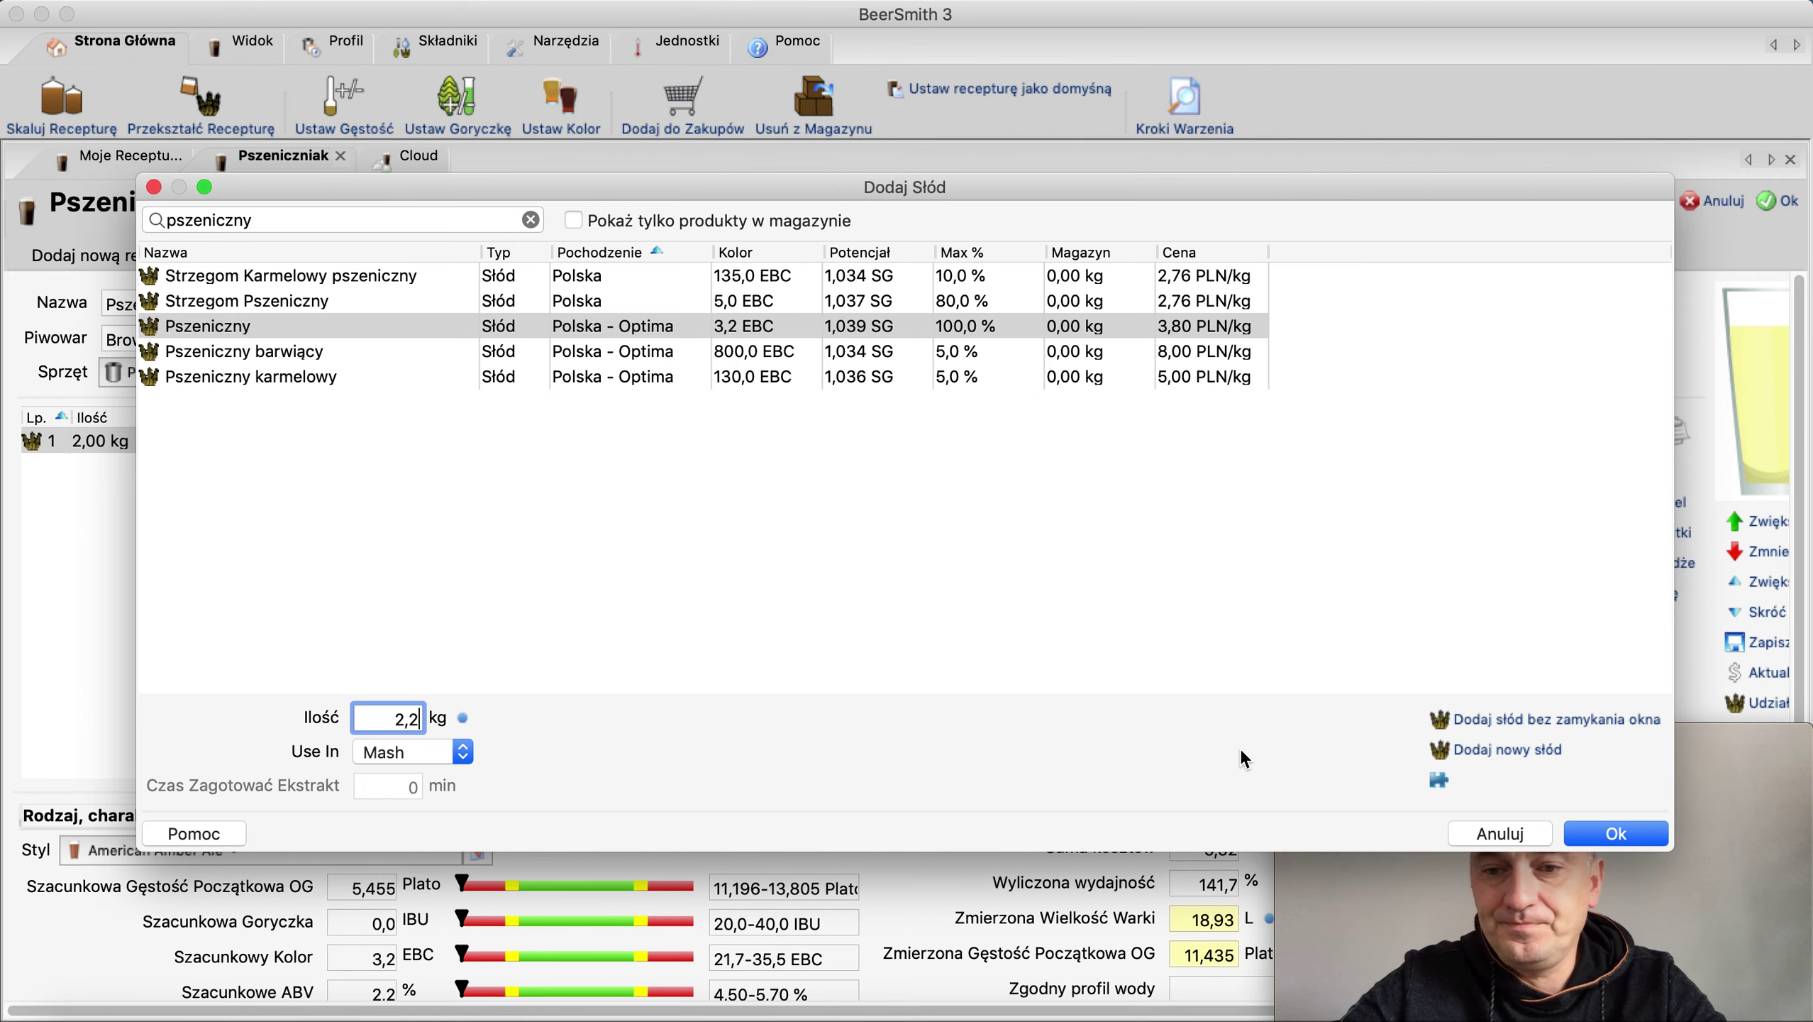
pyautogui.click(1595, 832)
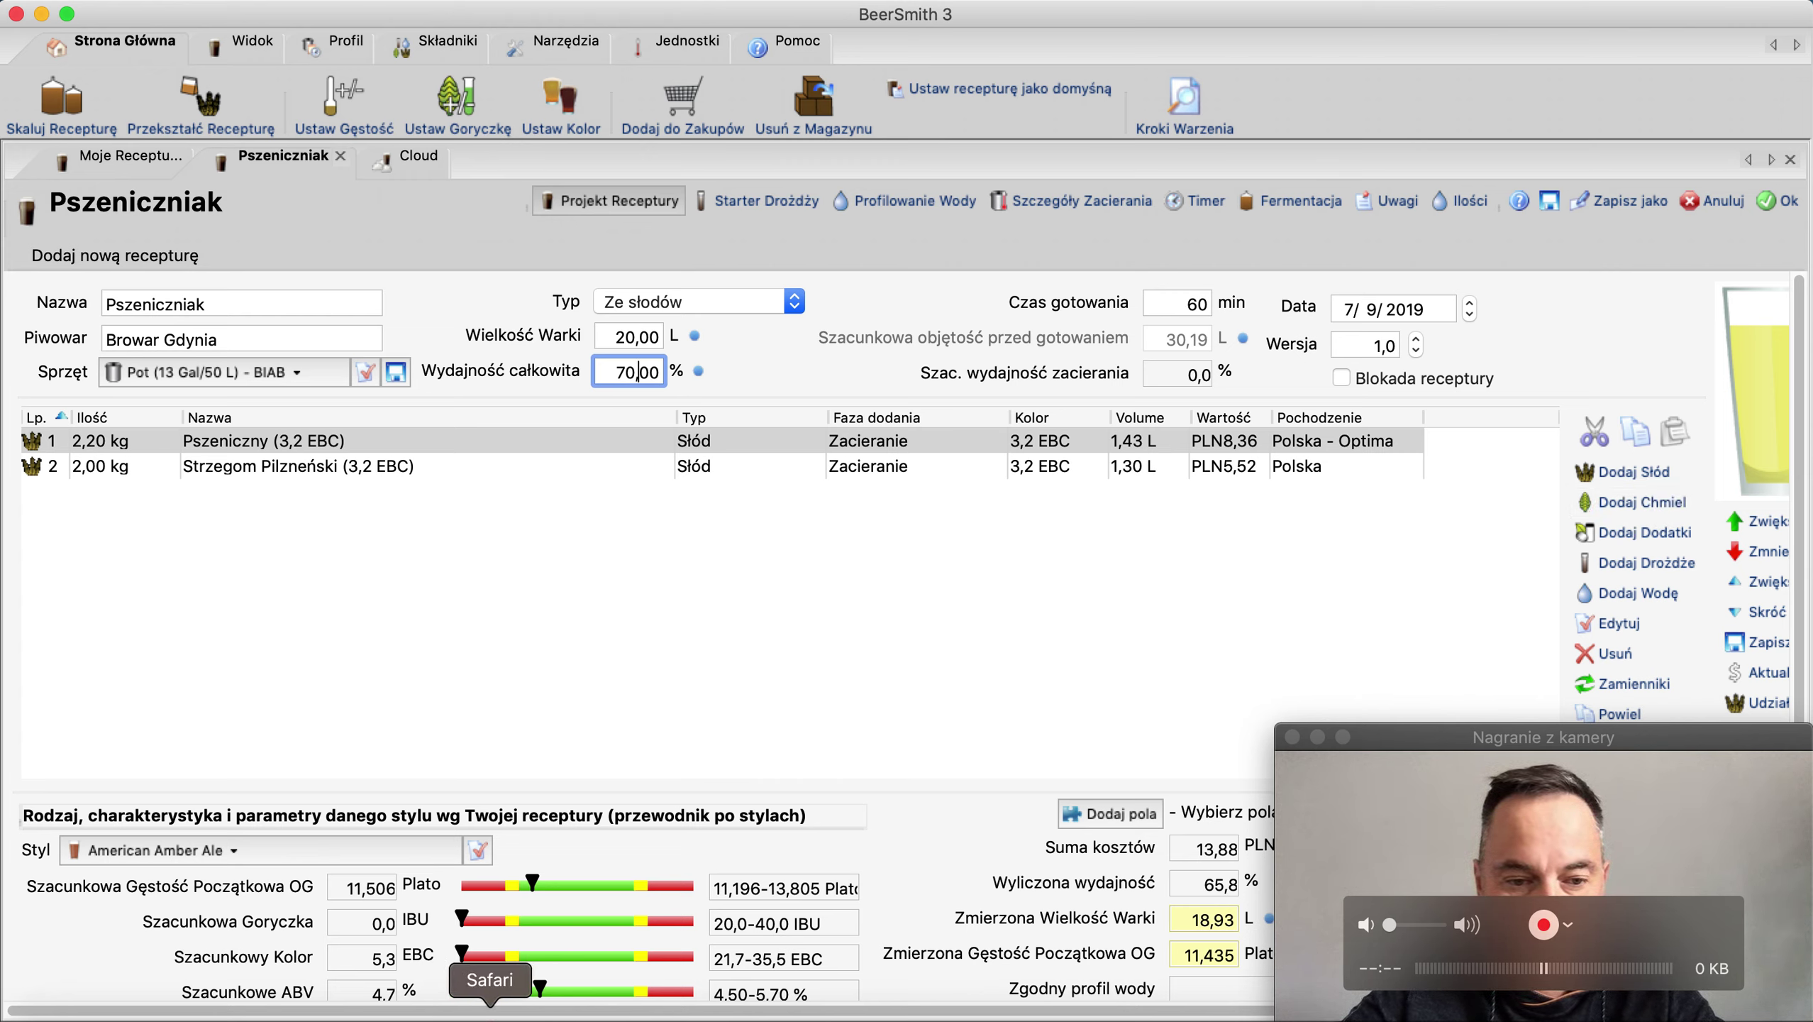
# Switch to Safari to check the browar.biz kit's ingredient amounts and recommended yeasts, then return to the BeerSmith recipe
pyautogui.click(489, 1015)
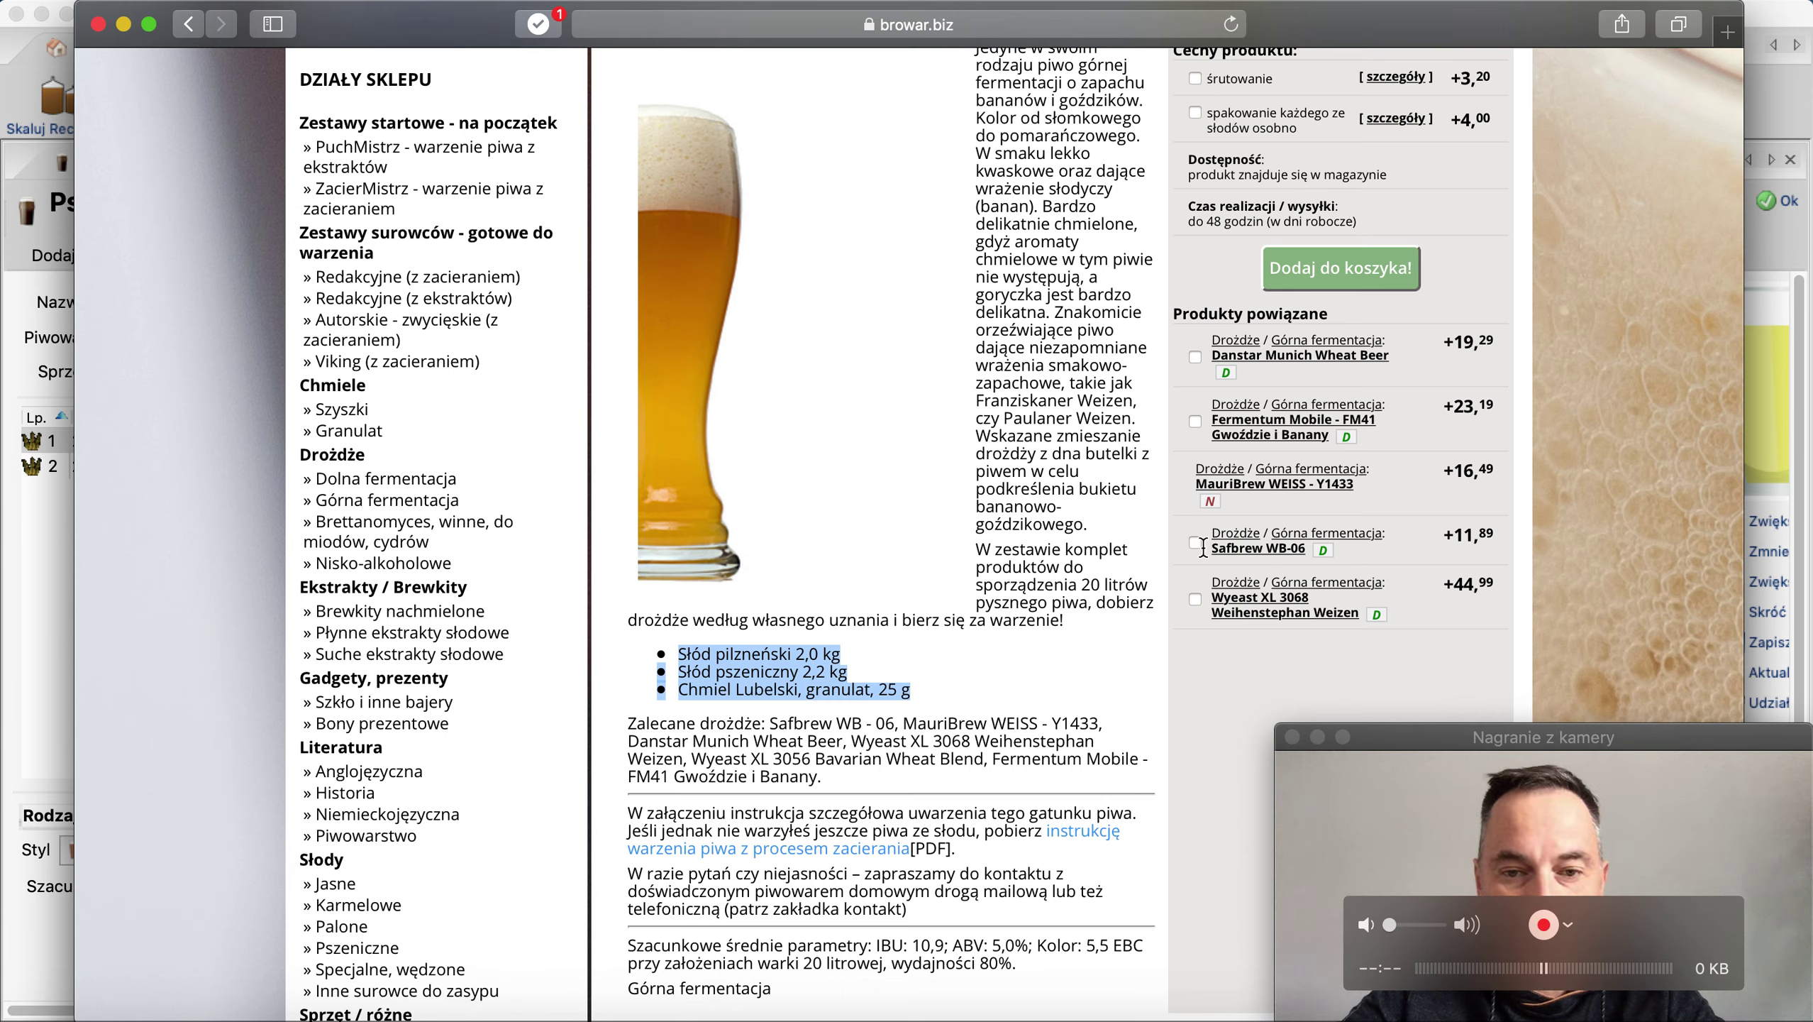
pyautogui.click(7, 113)
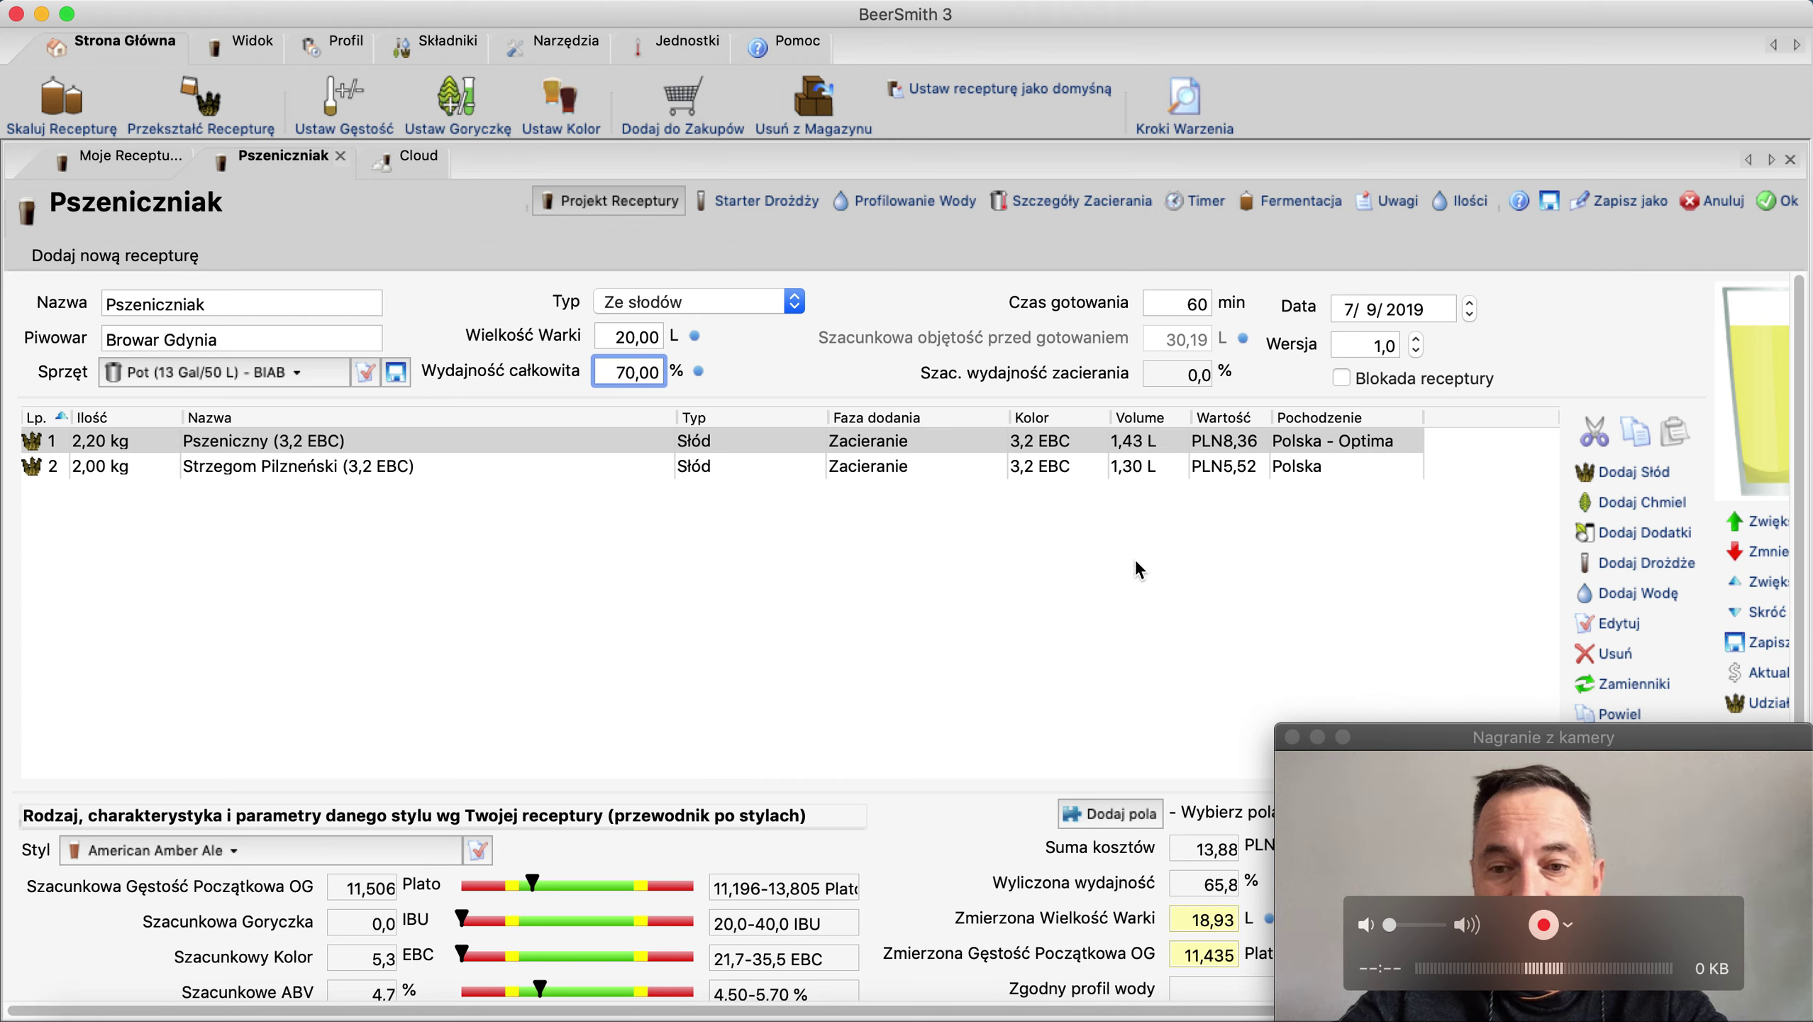
pyautogui.click(1117, 675)
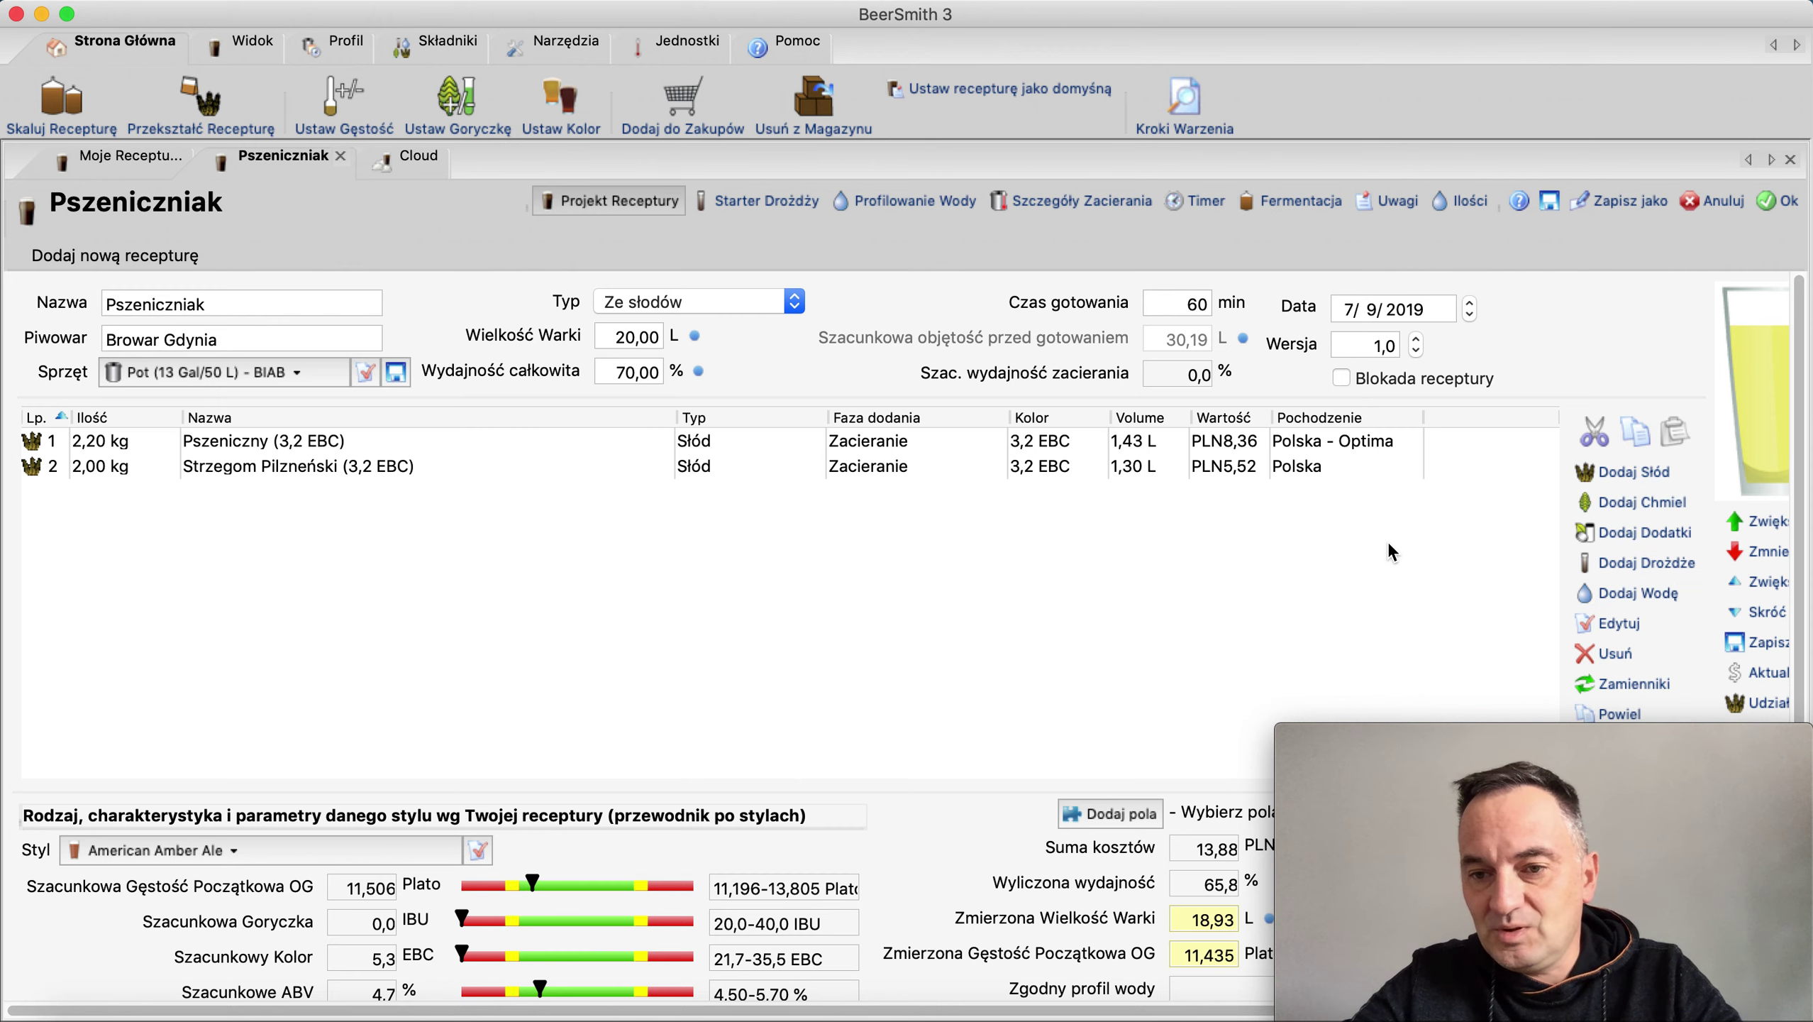
# Add 30 L of the Woda Gdynia Dąbrowa 2019 water profile to the recipe
pyautogui.scroll(-2, 1388, 541)
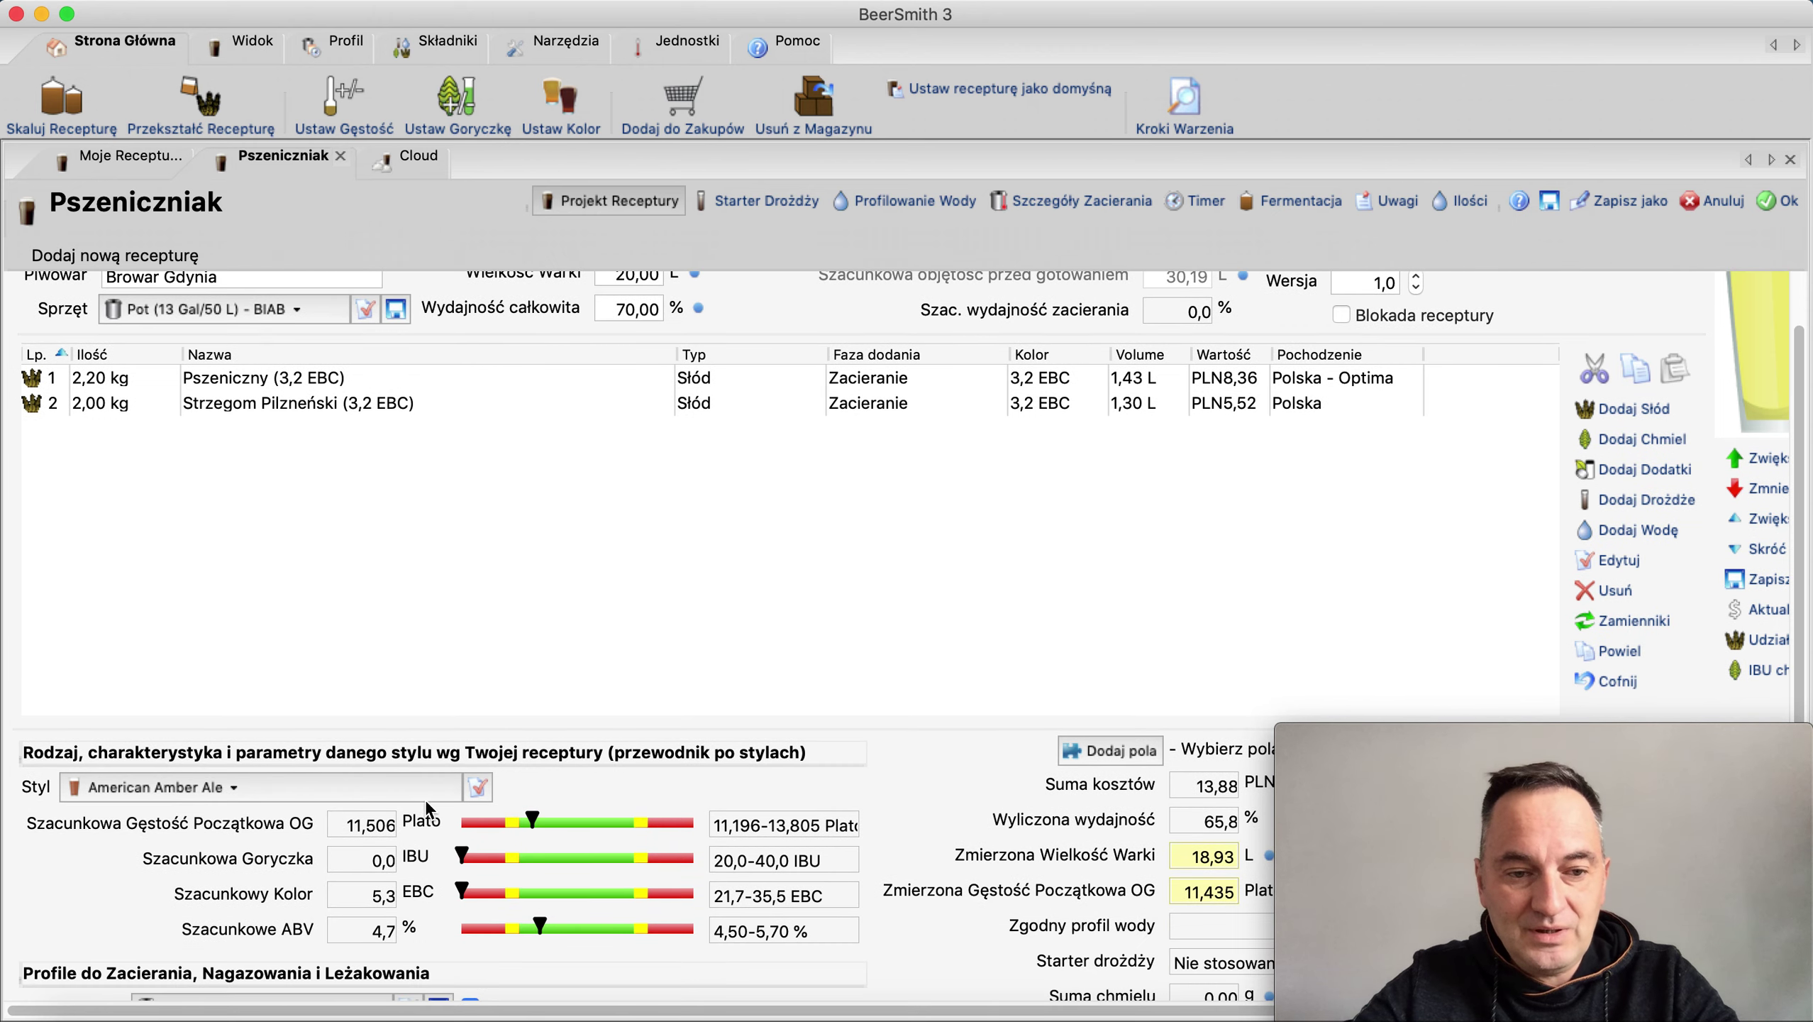
pyautogui.scroll(2, 1104, 705)
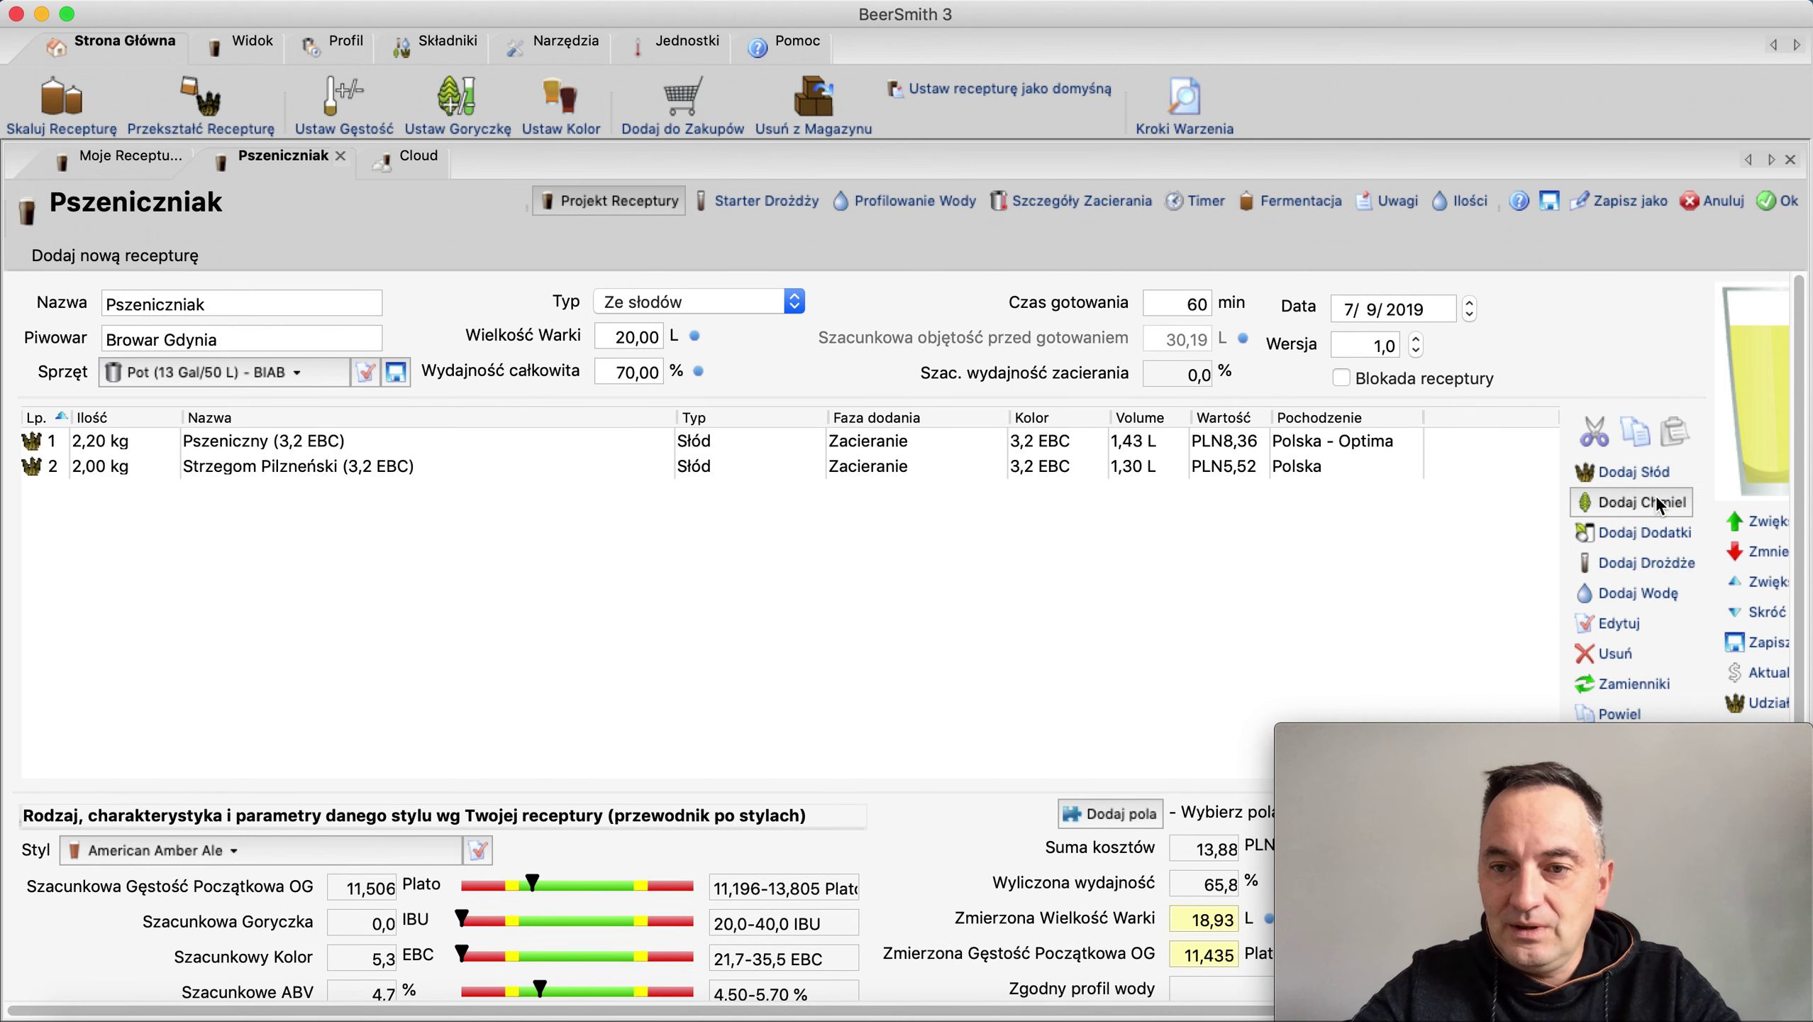
pyautogui.scroll(-3, 1641, 520)
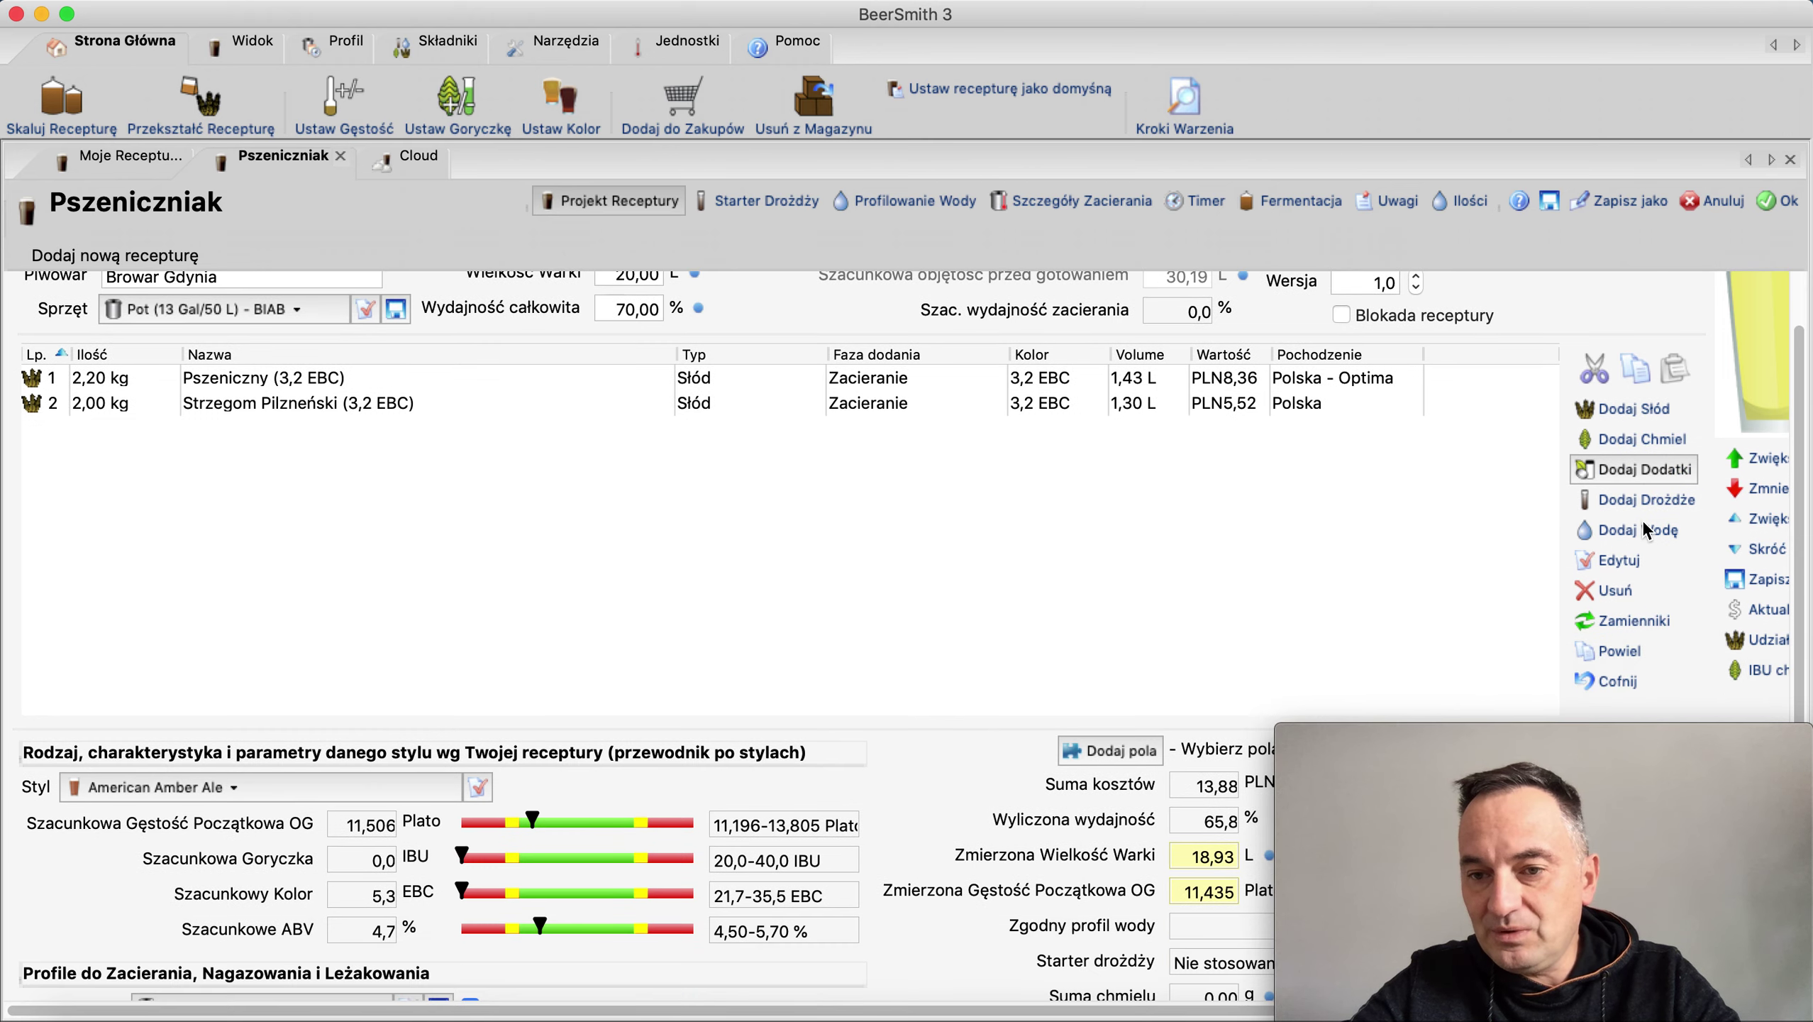
pyautogui.click(1643, 509)
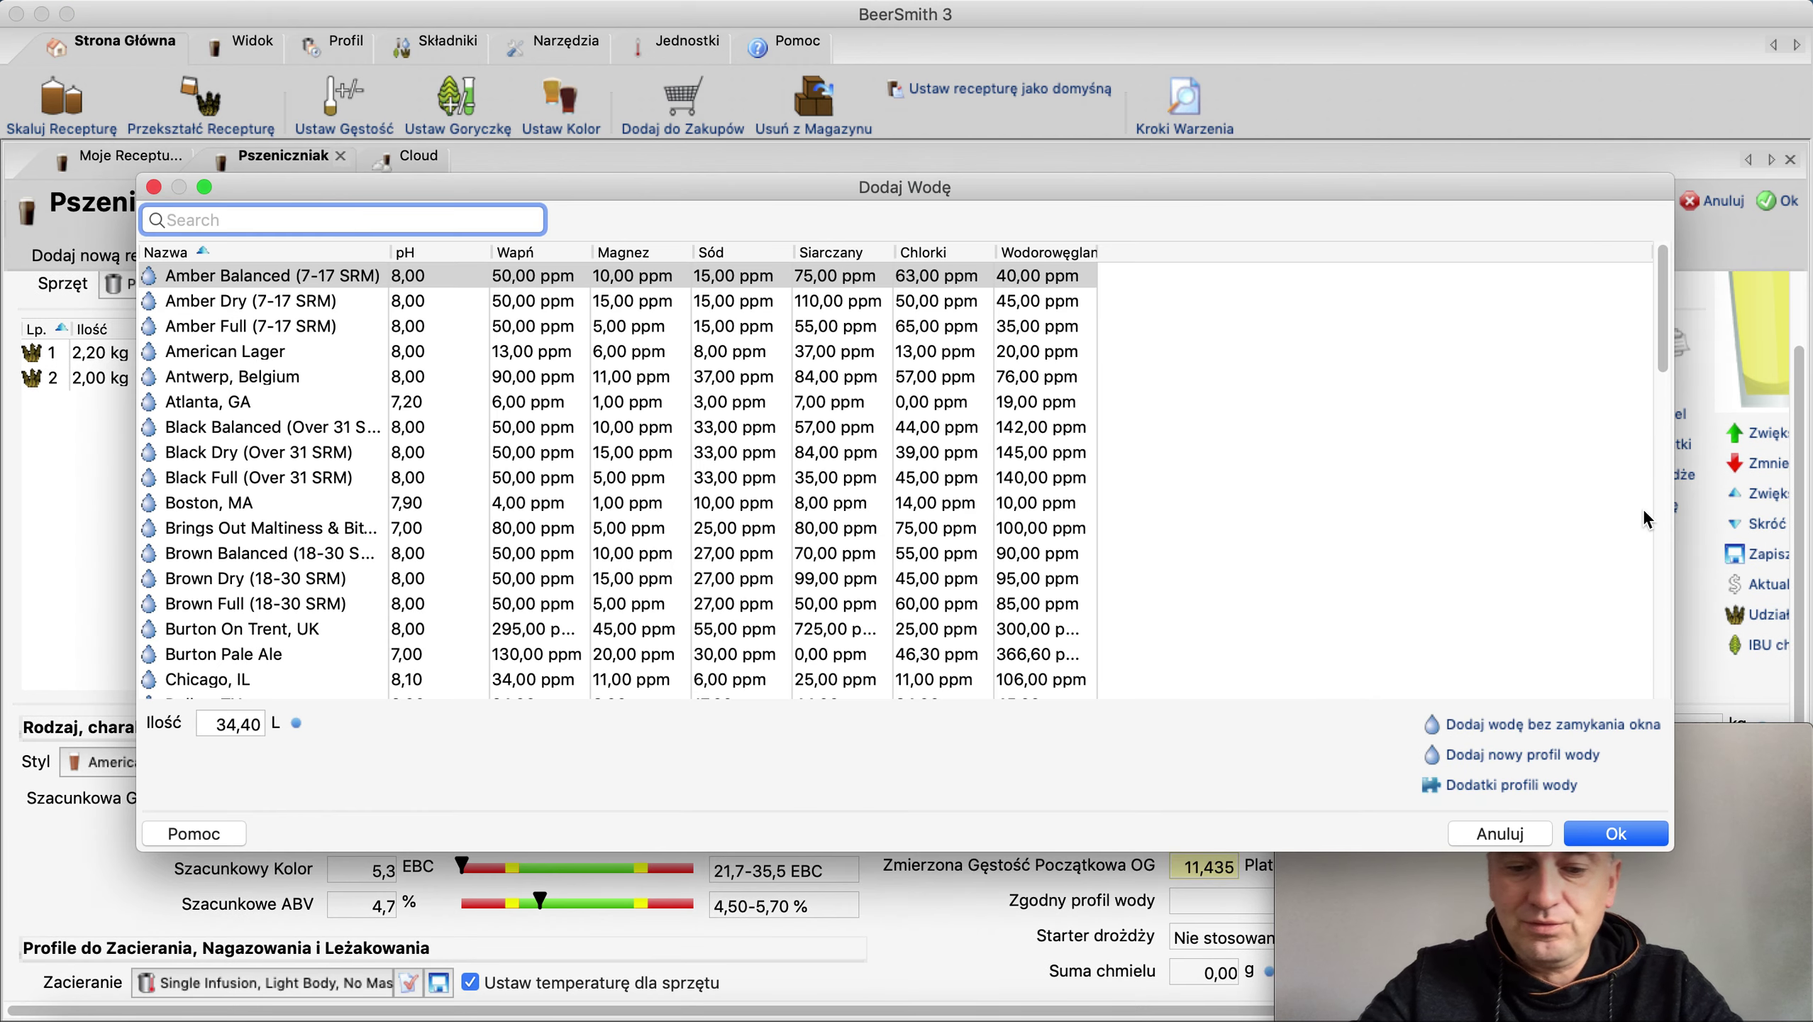
pyautogui.write('gdy')
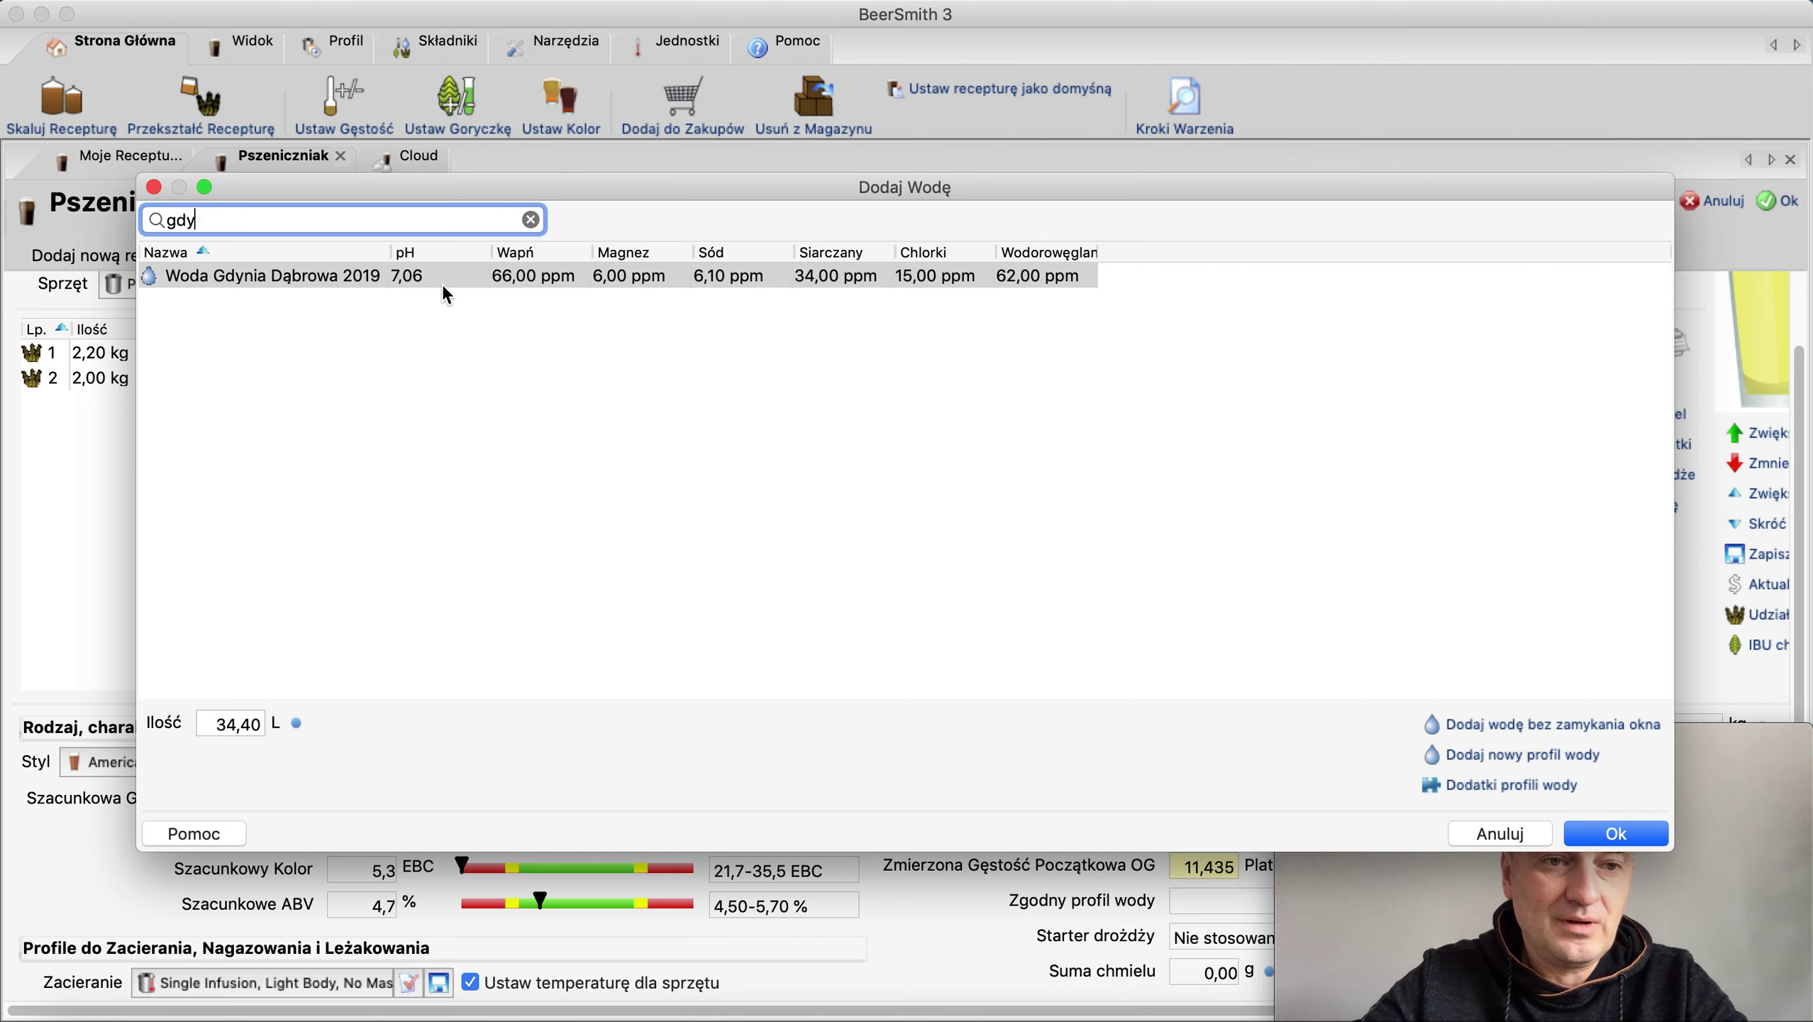
pyautogui.click(348, 277)
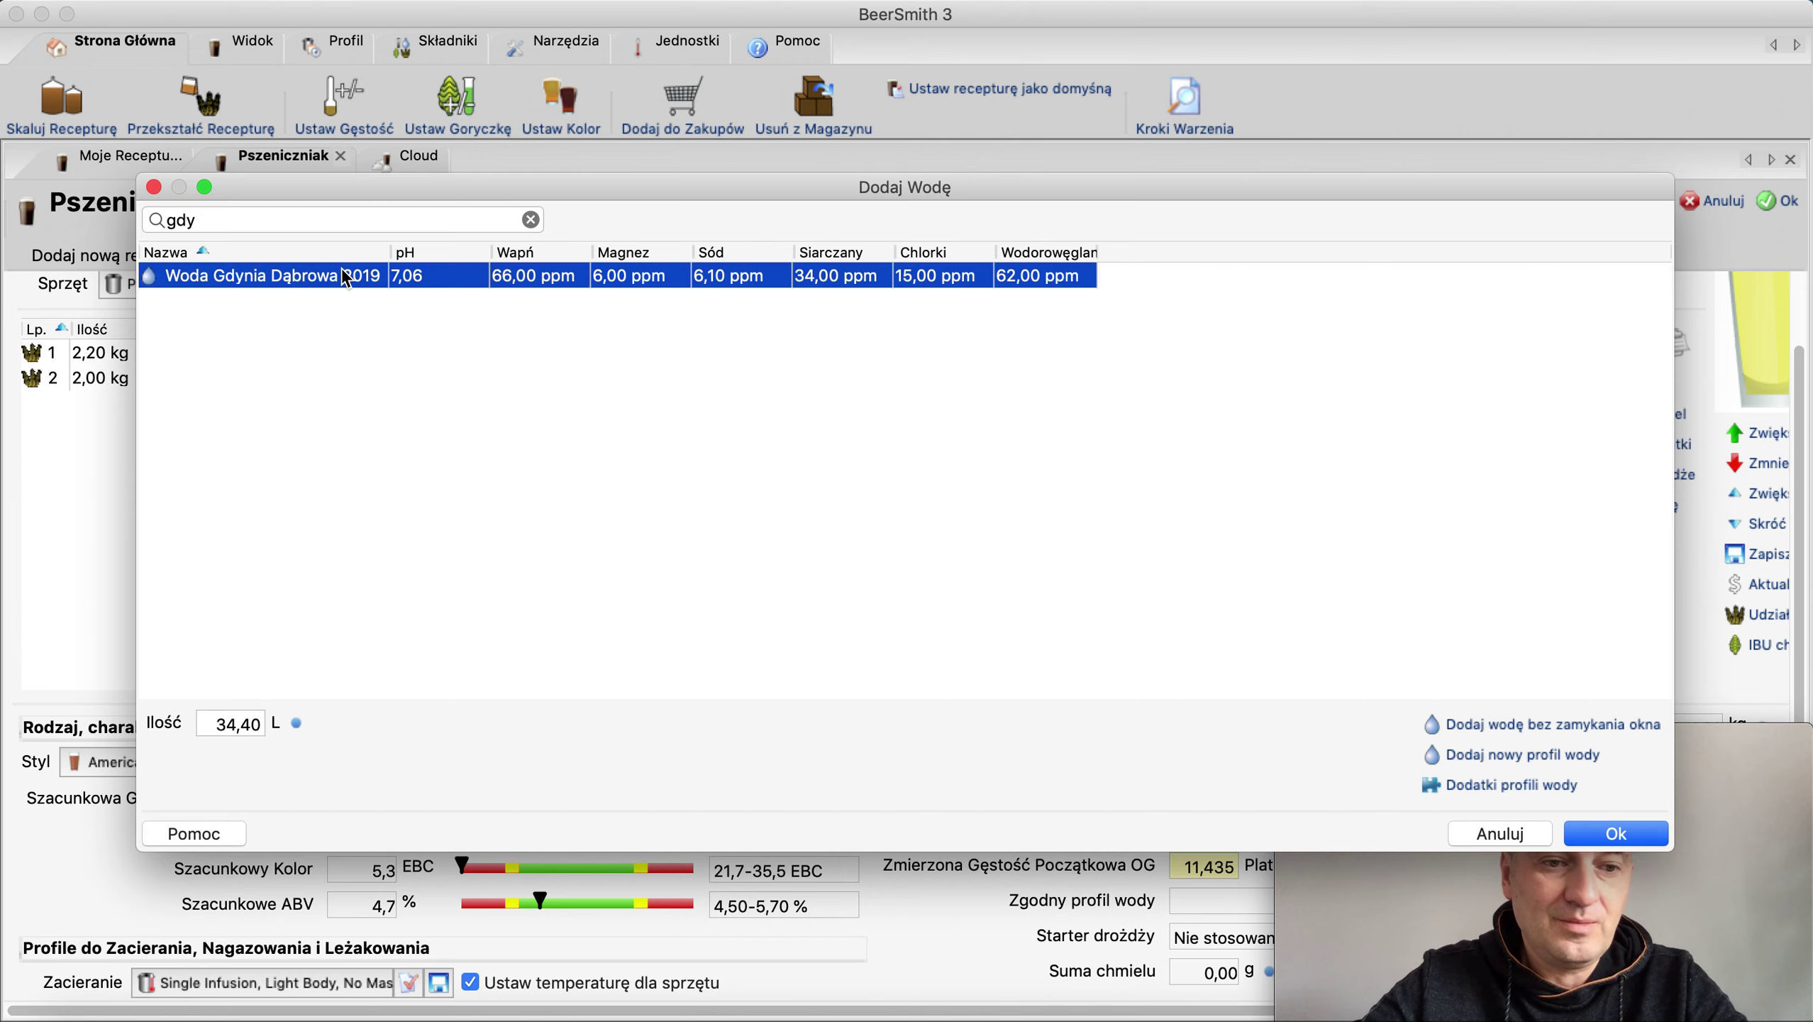
pyautogui.click(214, 724)
pyautogui.write('30')
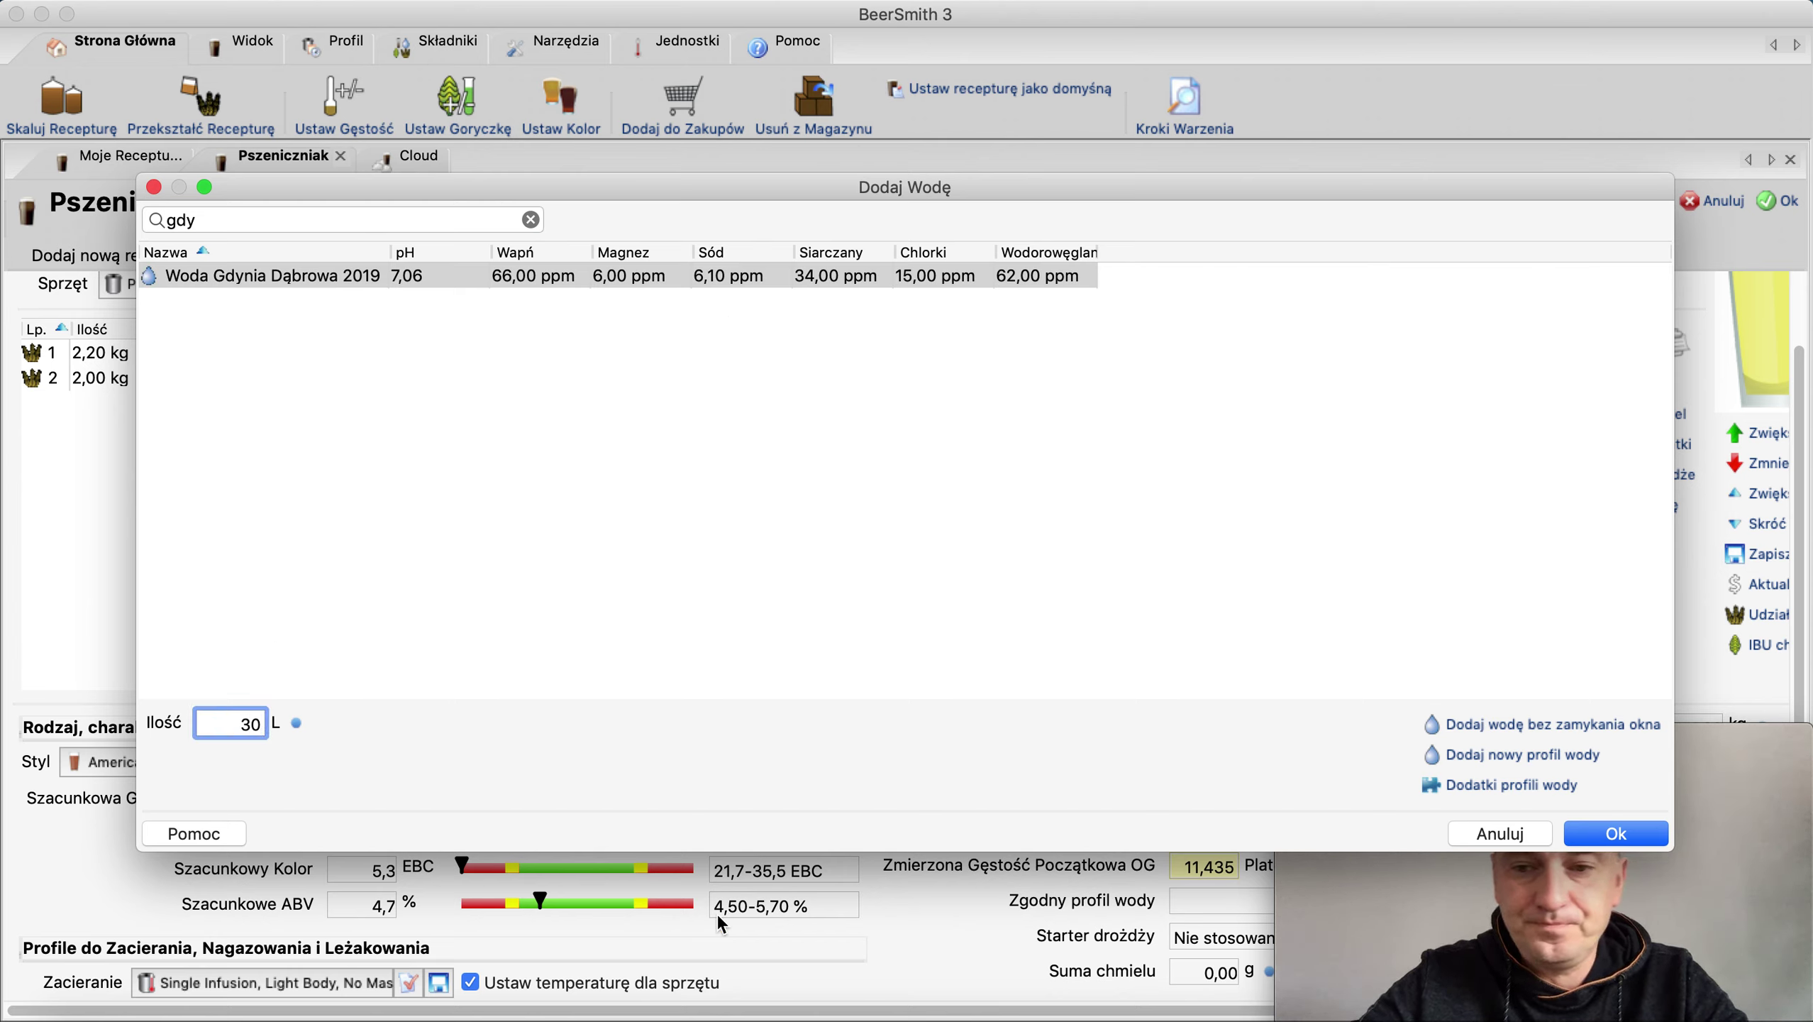
pyautogui.click(1633, 834)
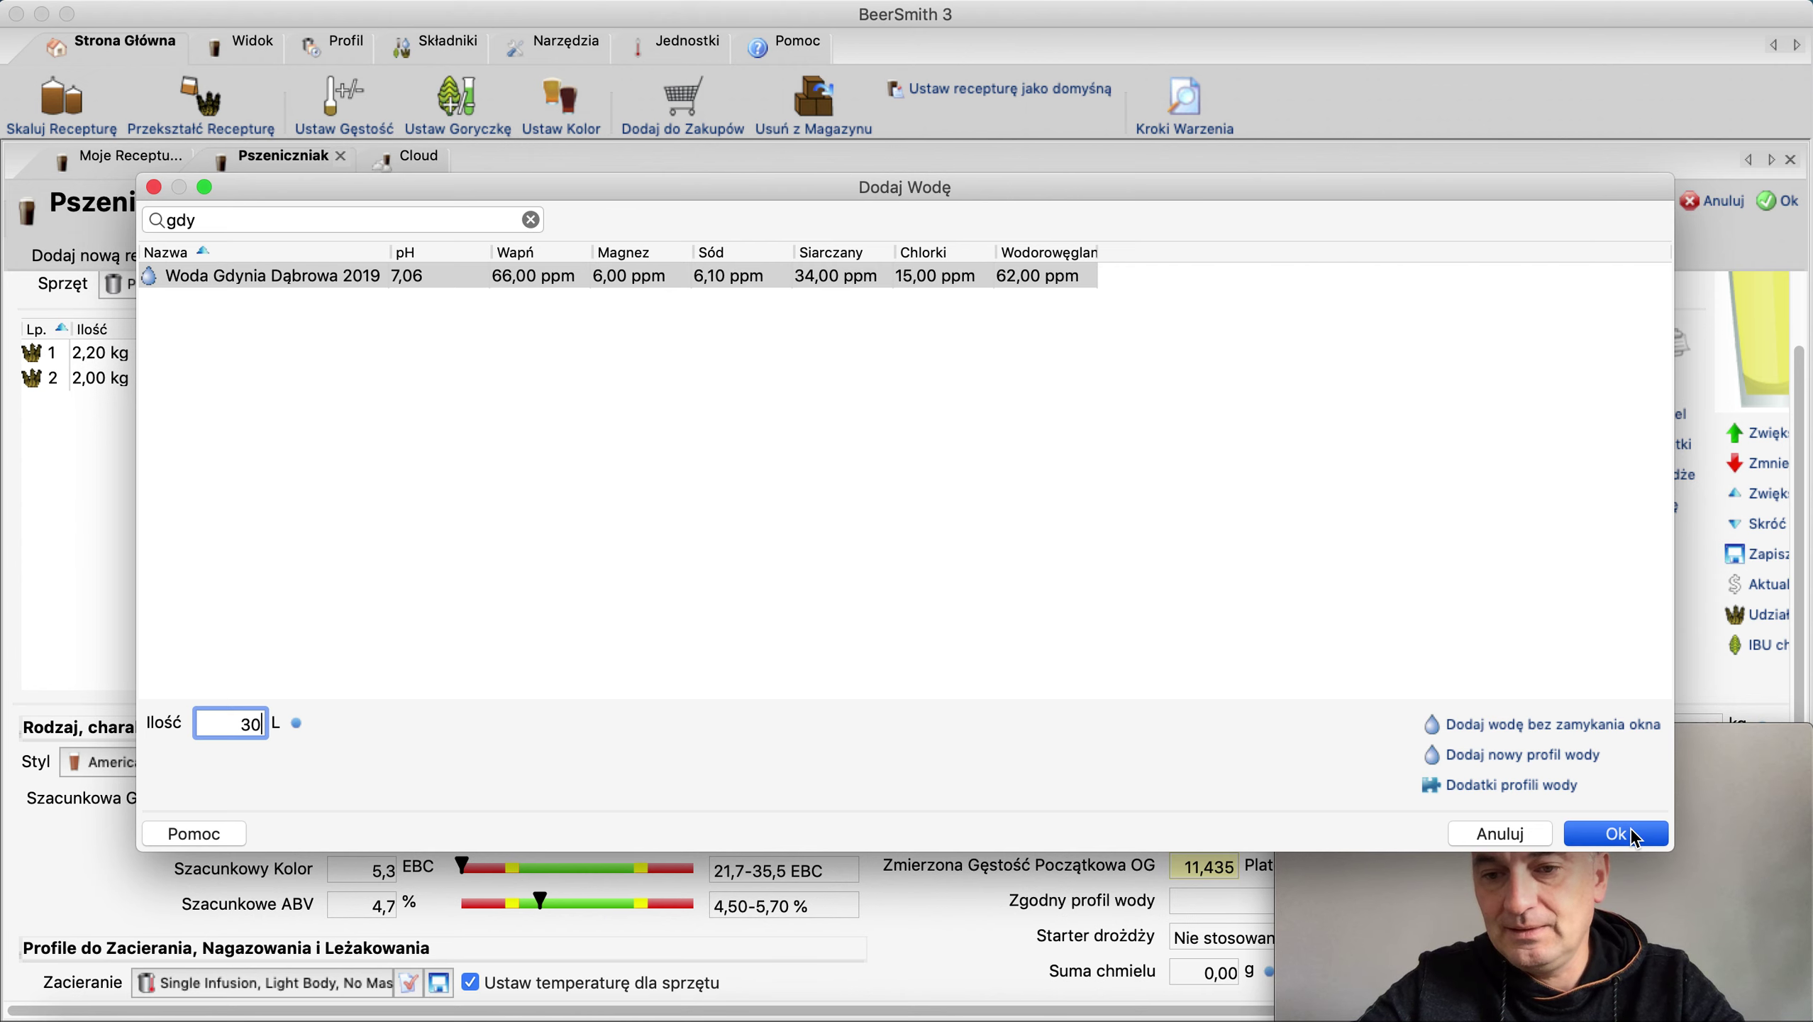
pyautogui.click(1465, 532)
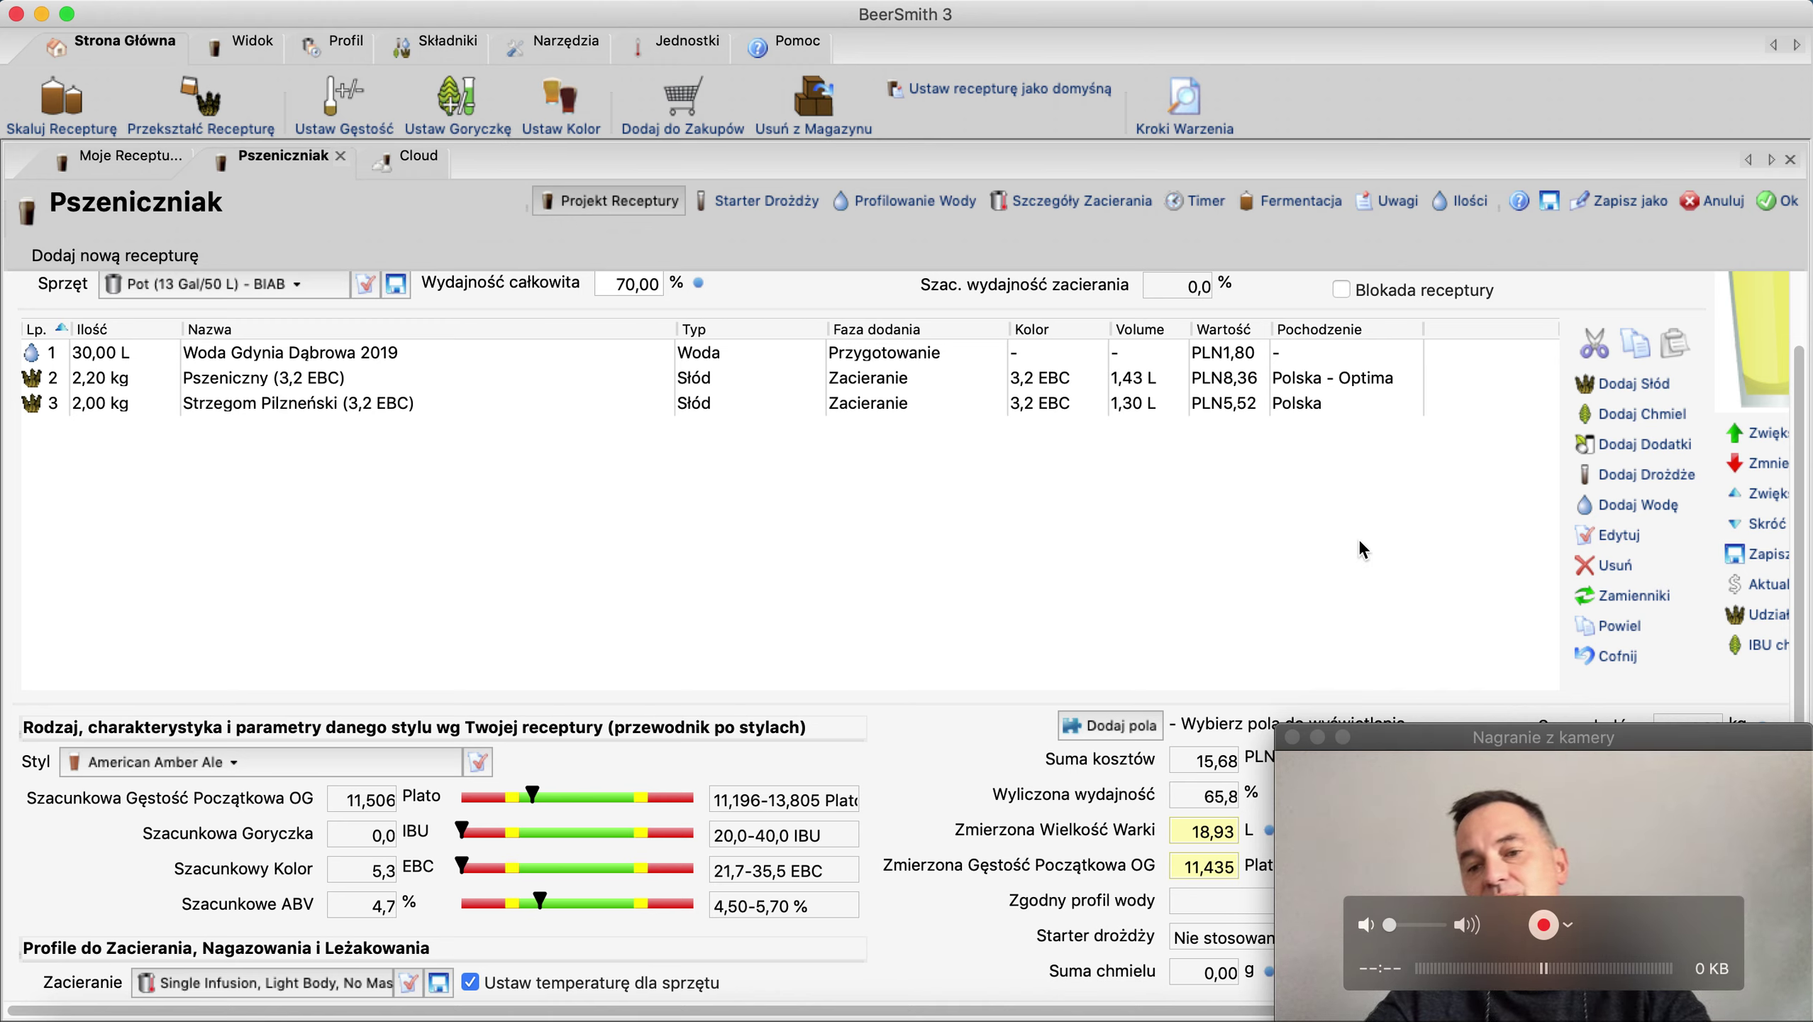
pyautogui.click(1387, 926)
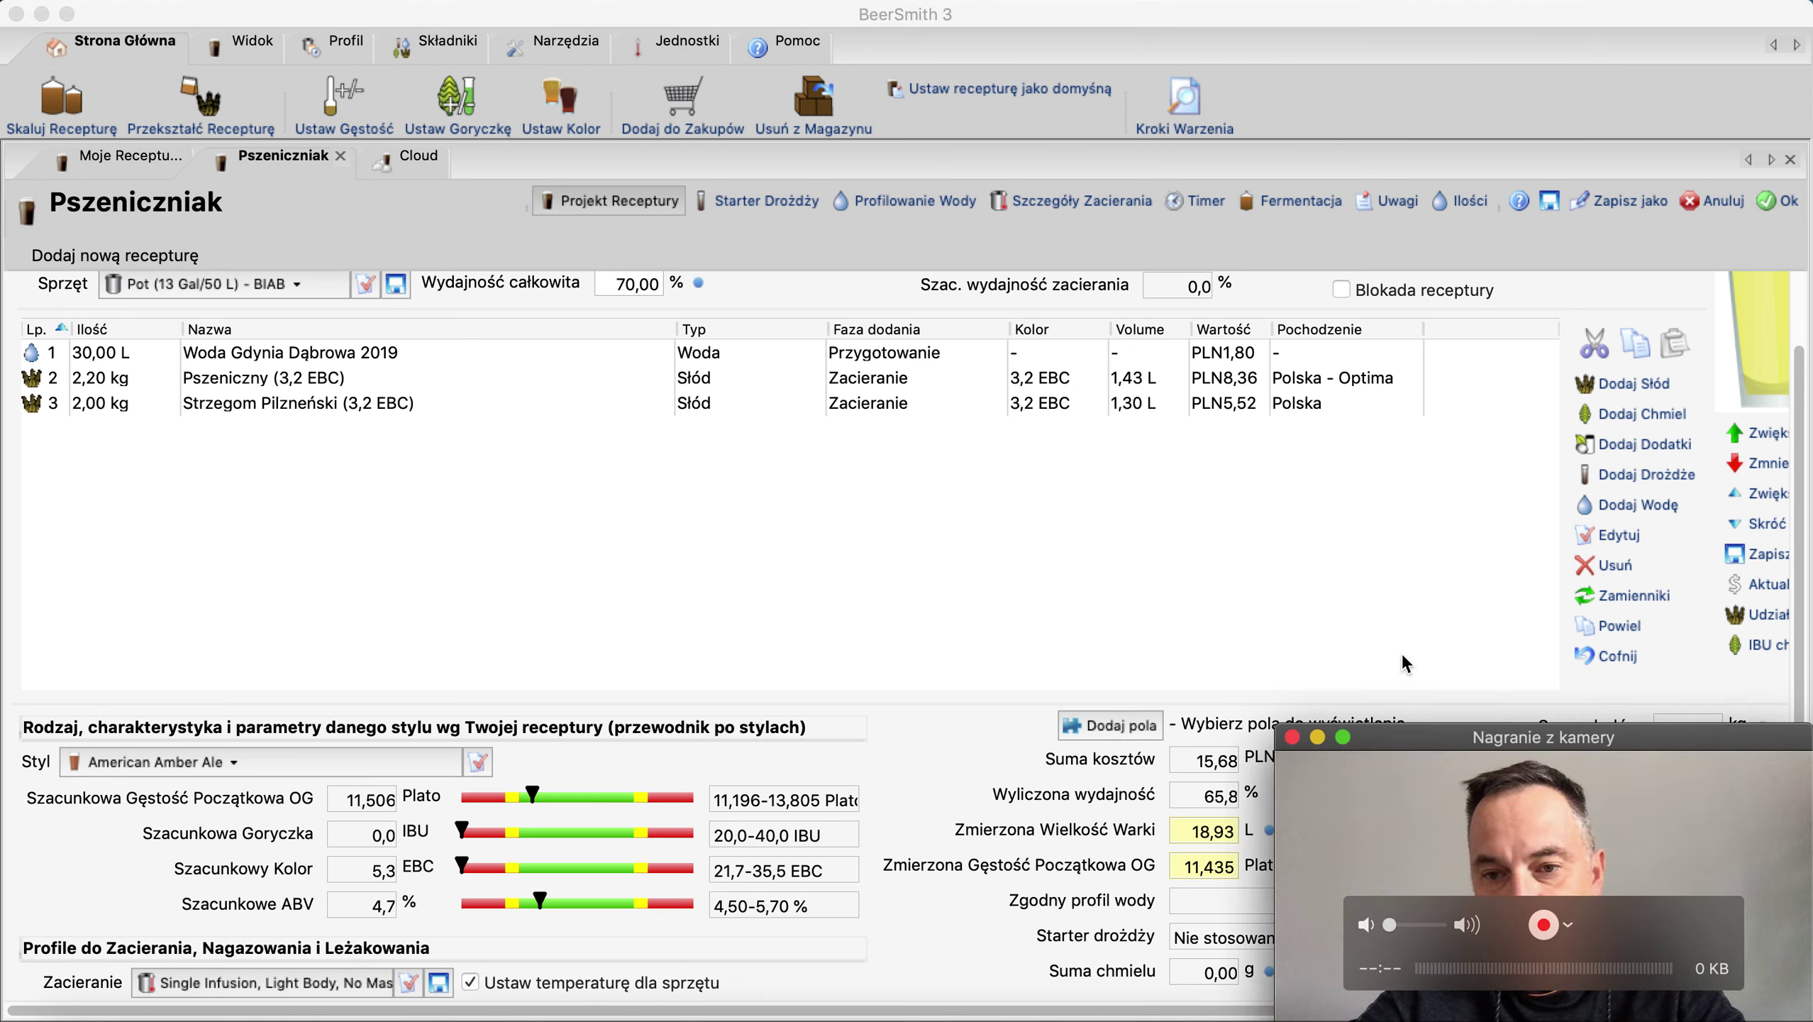
pyautogui.click(1382, 621)
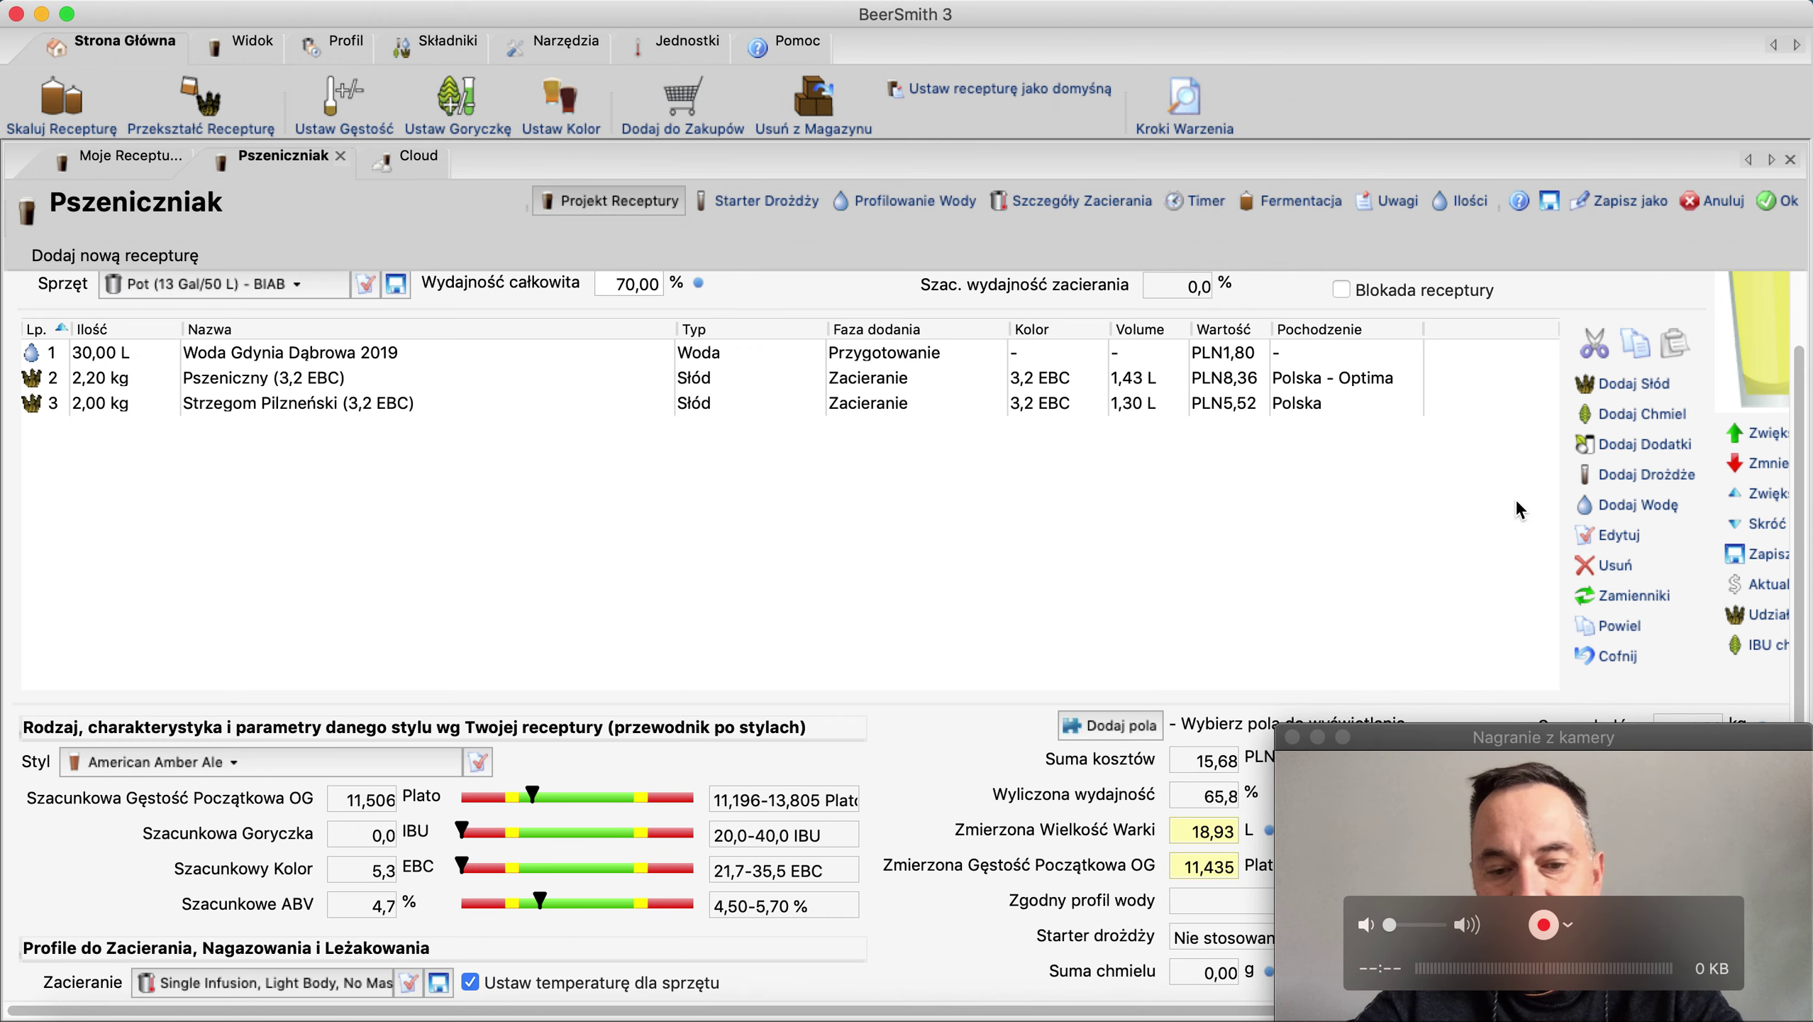
# Add one package of Fermentum Mobile FM41 Gwoździe i banany yeast to the recipe
pyautogui.click(1640, 475)
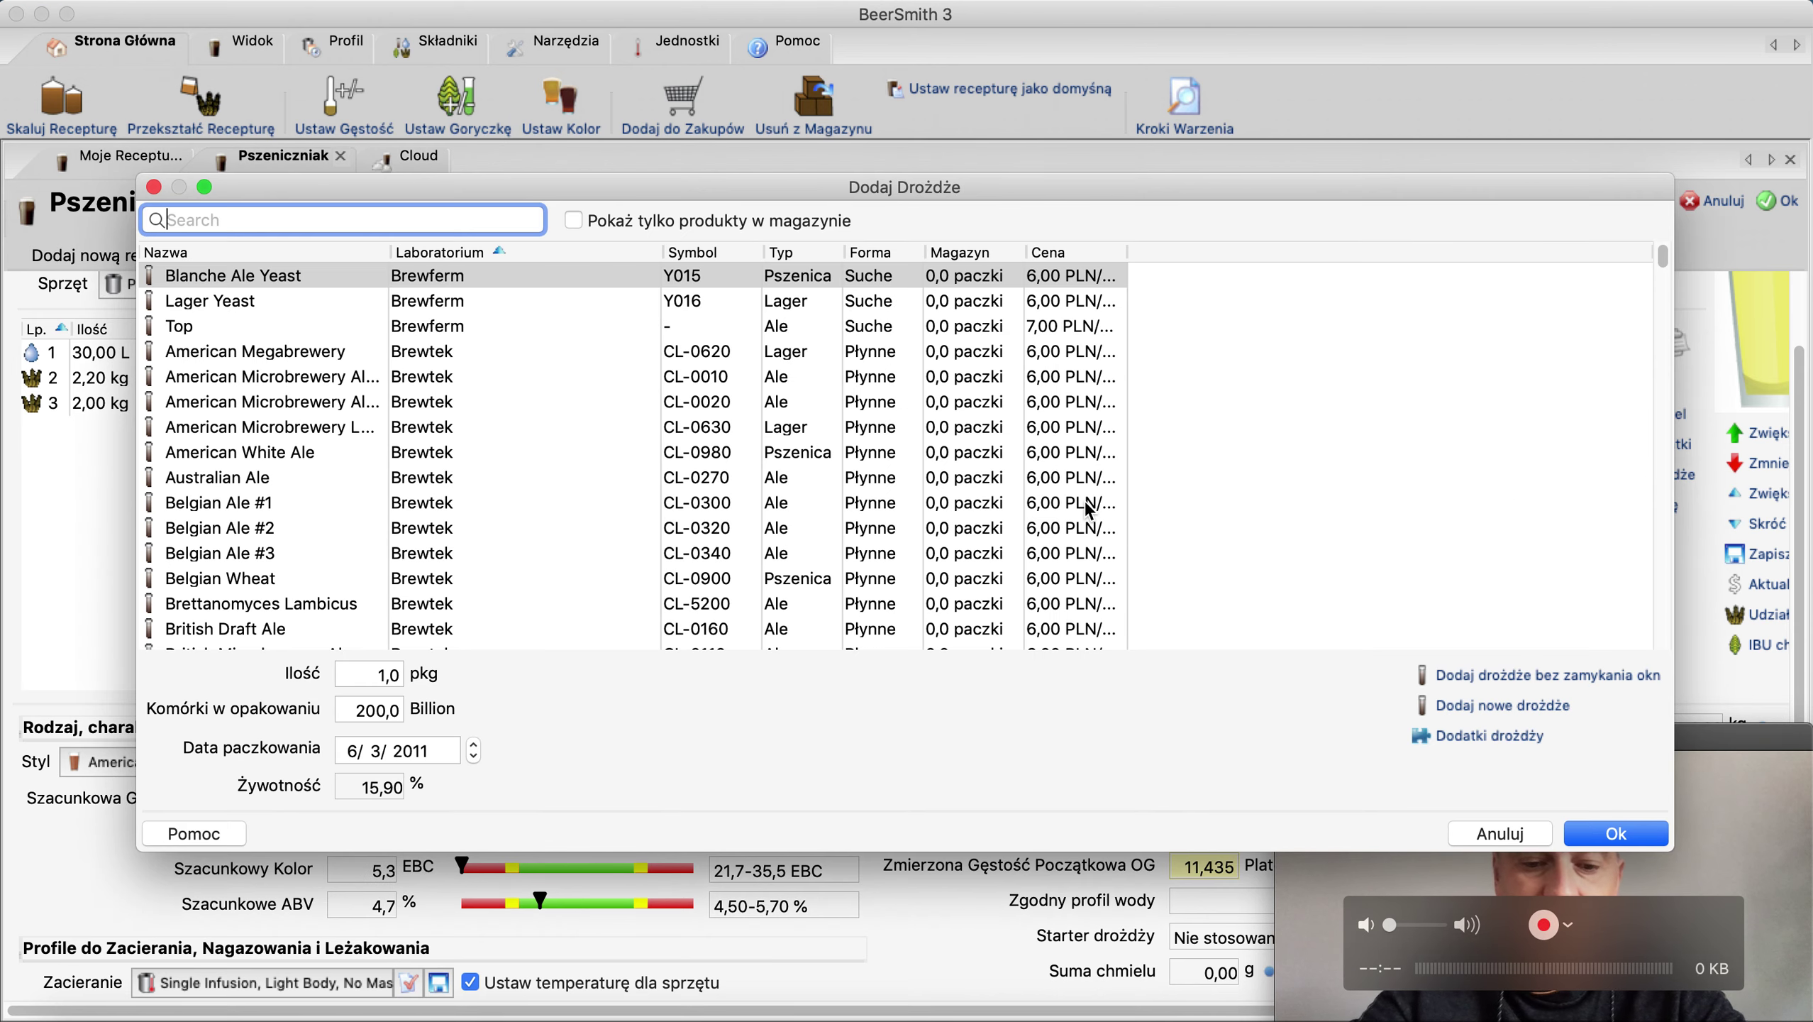
pyautogui.write('fm')
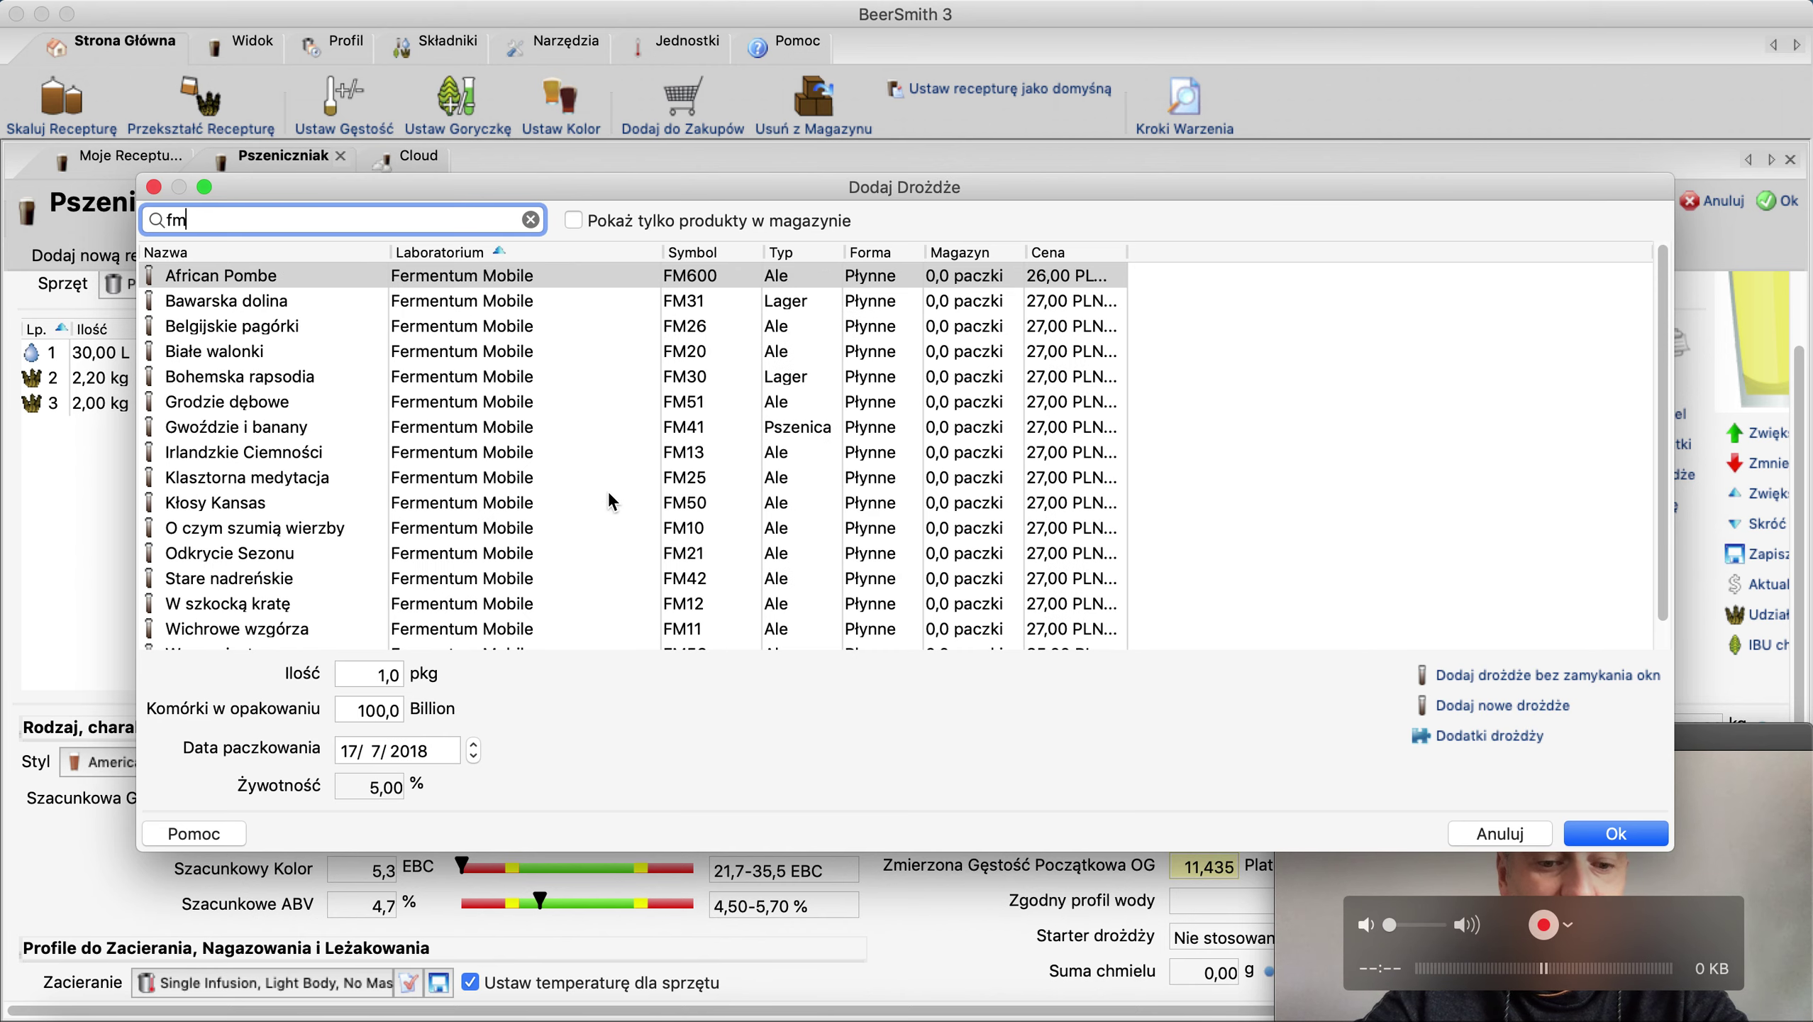
pyautogui.write('41')
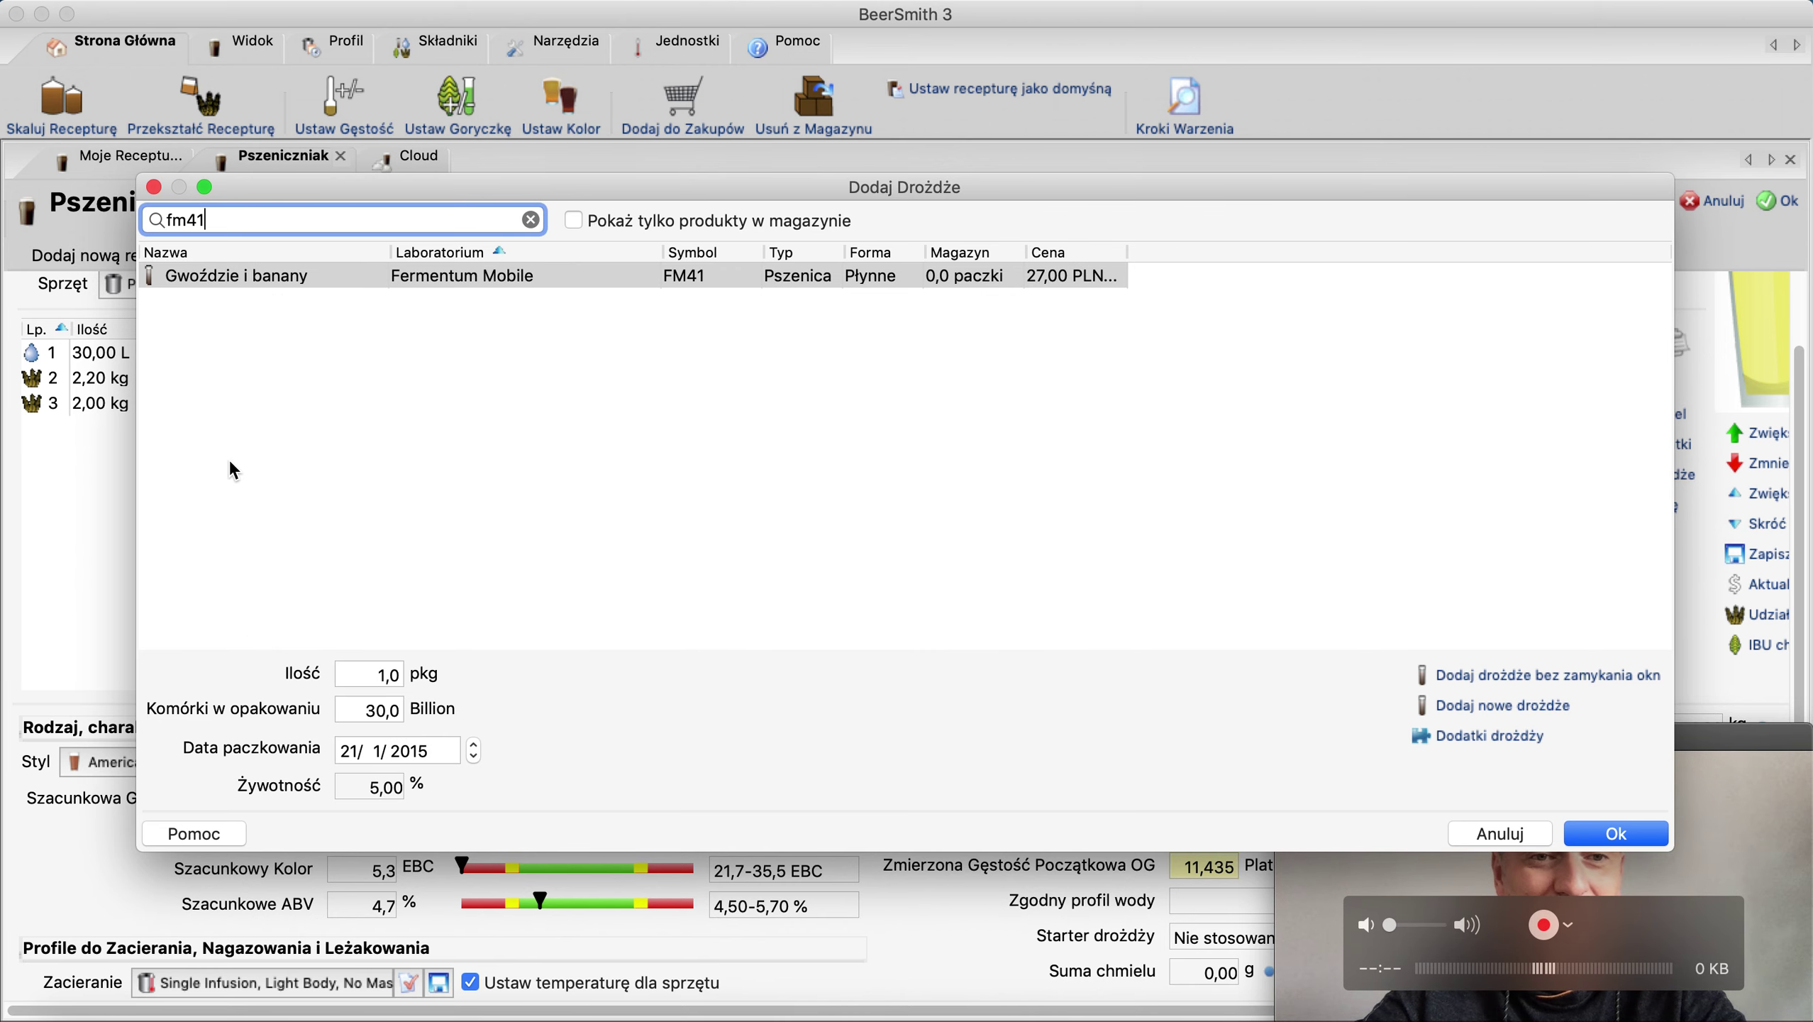
pyautogui.click(304, 277)
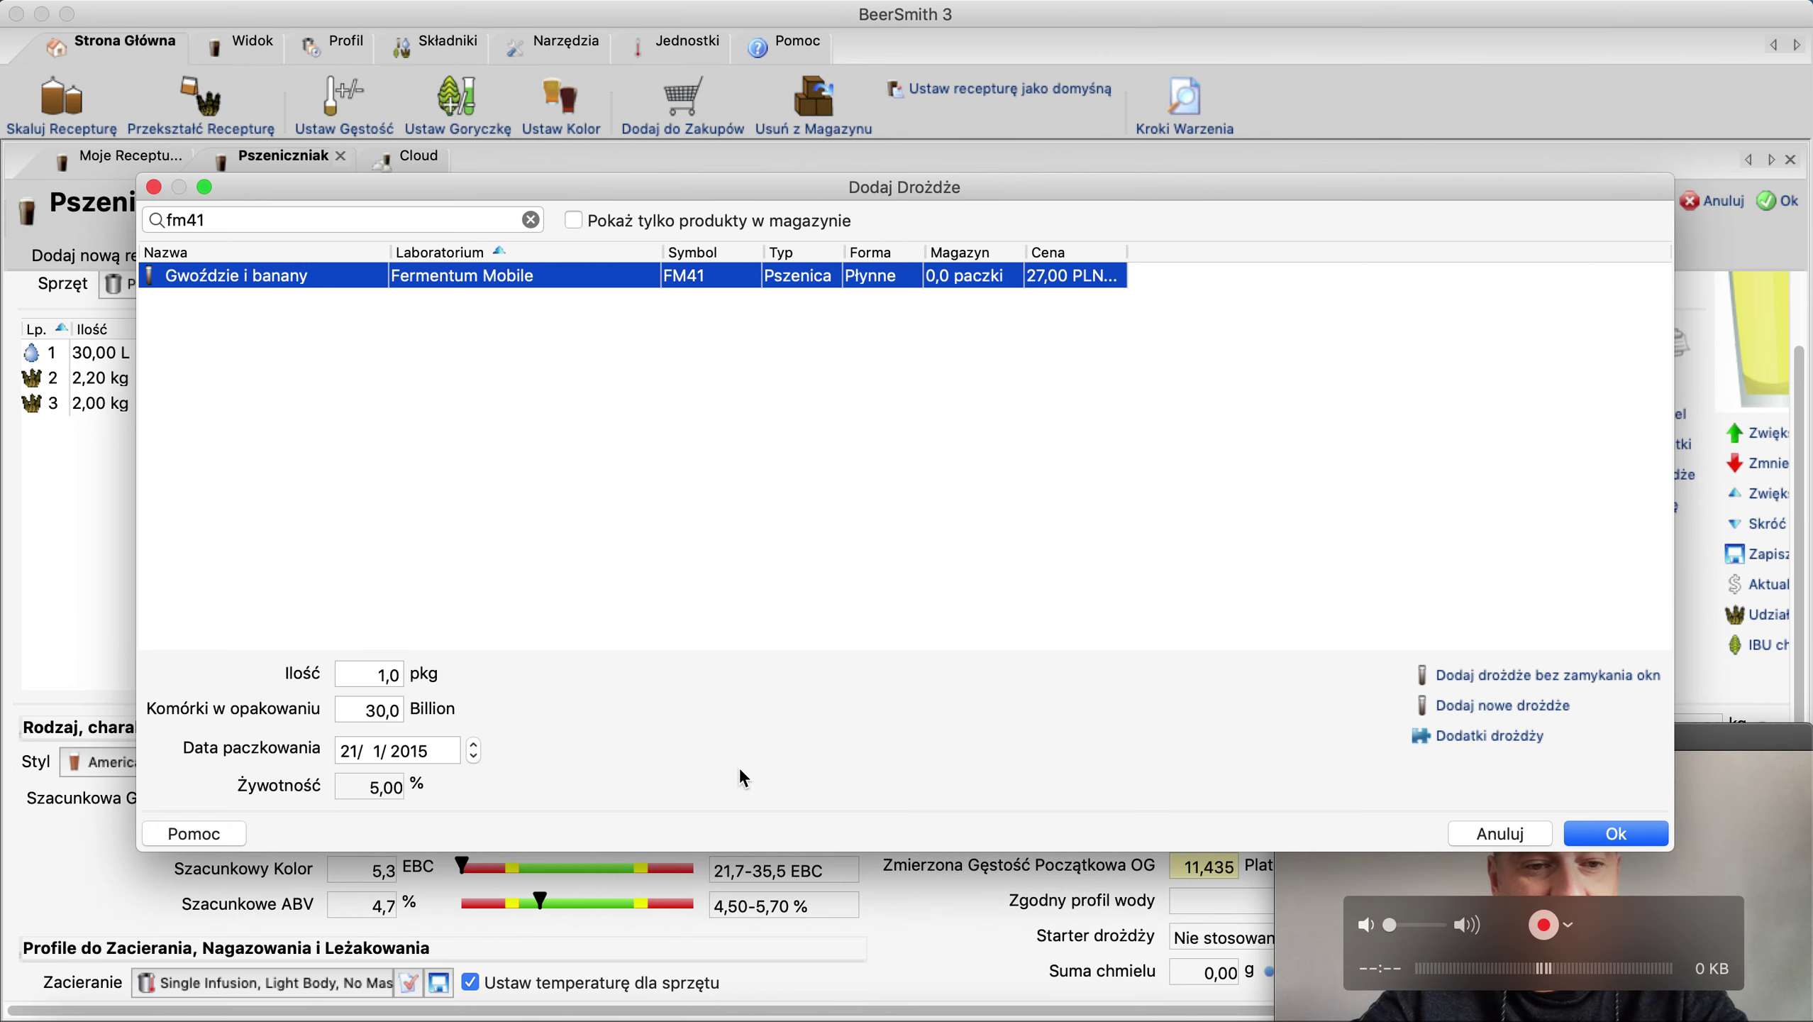
pyautogui.click(1620, 834)
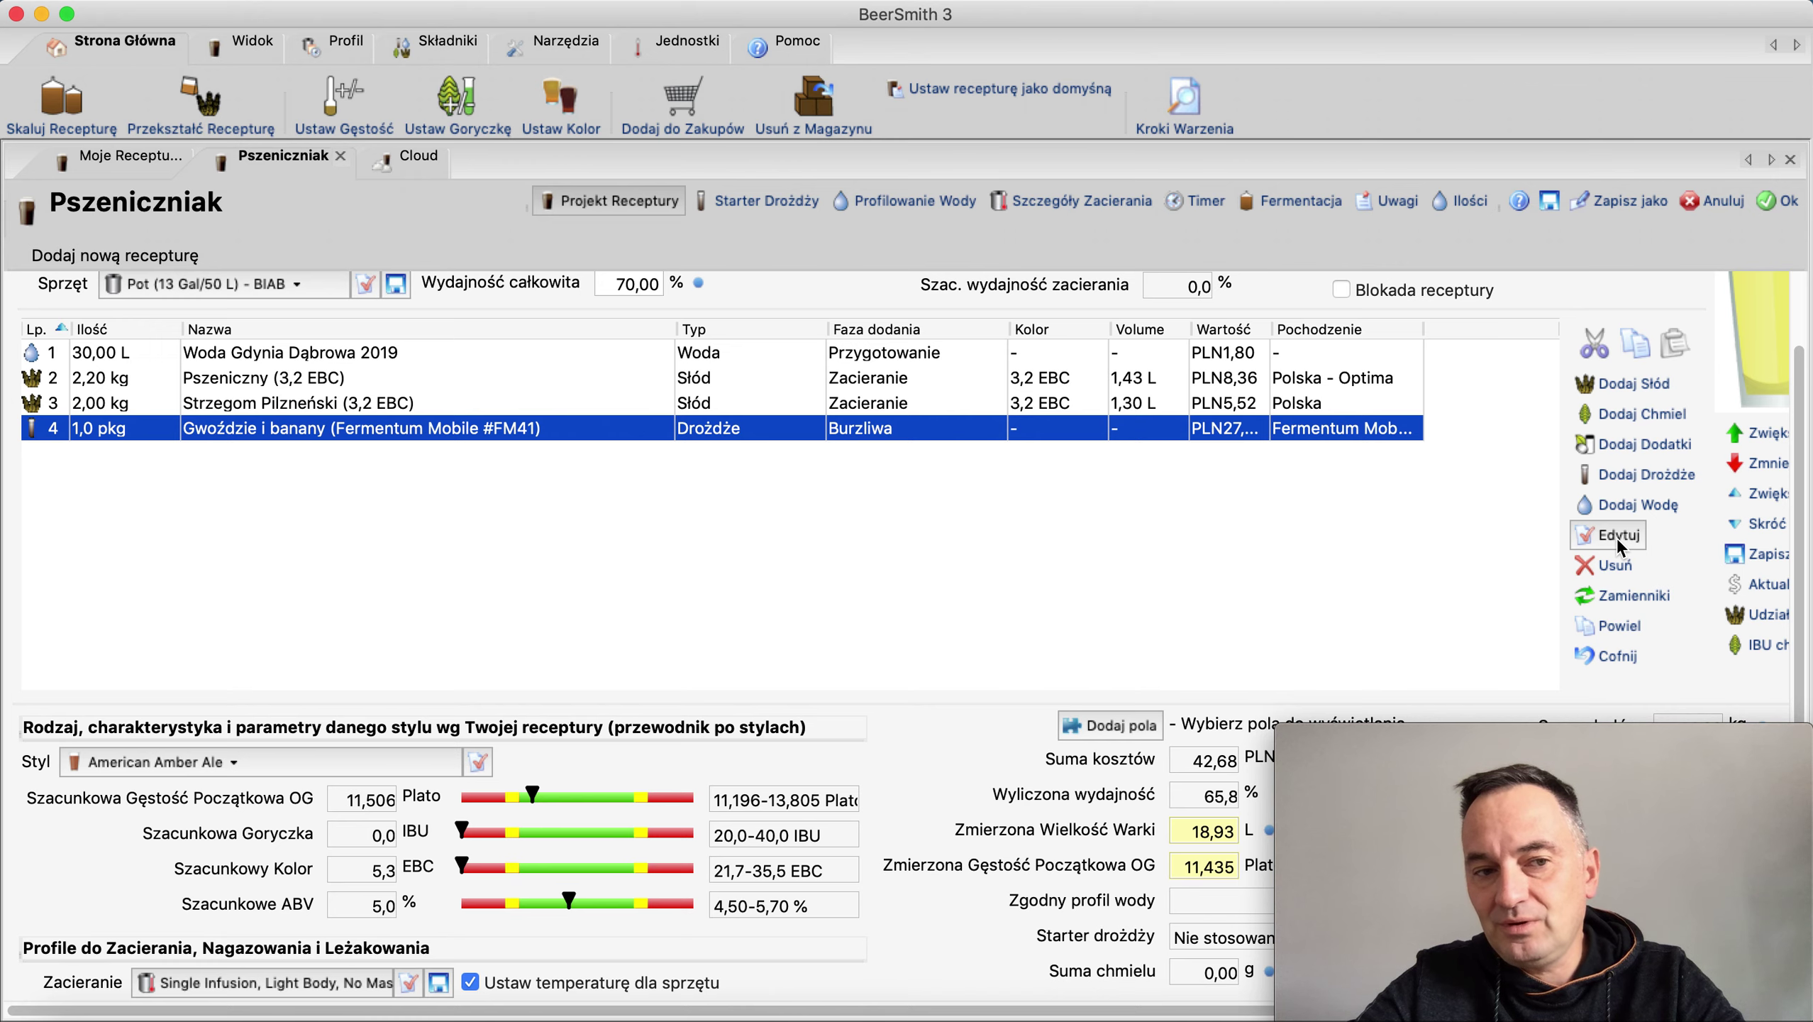
# Add 25 g of Lublin (Lubelski) hops to the recipe as a 45-minute boil addition
pyautogui.click(1645, 415)
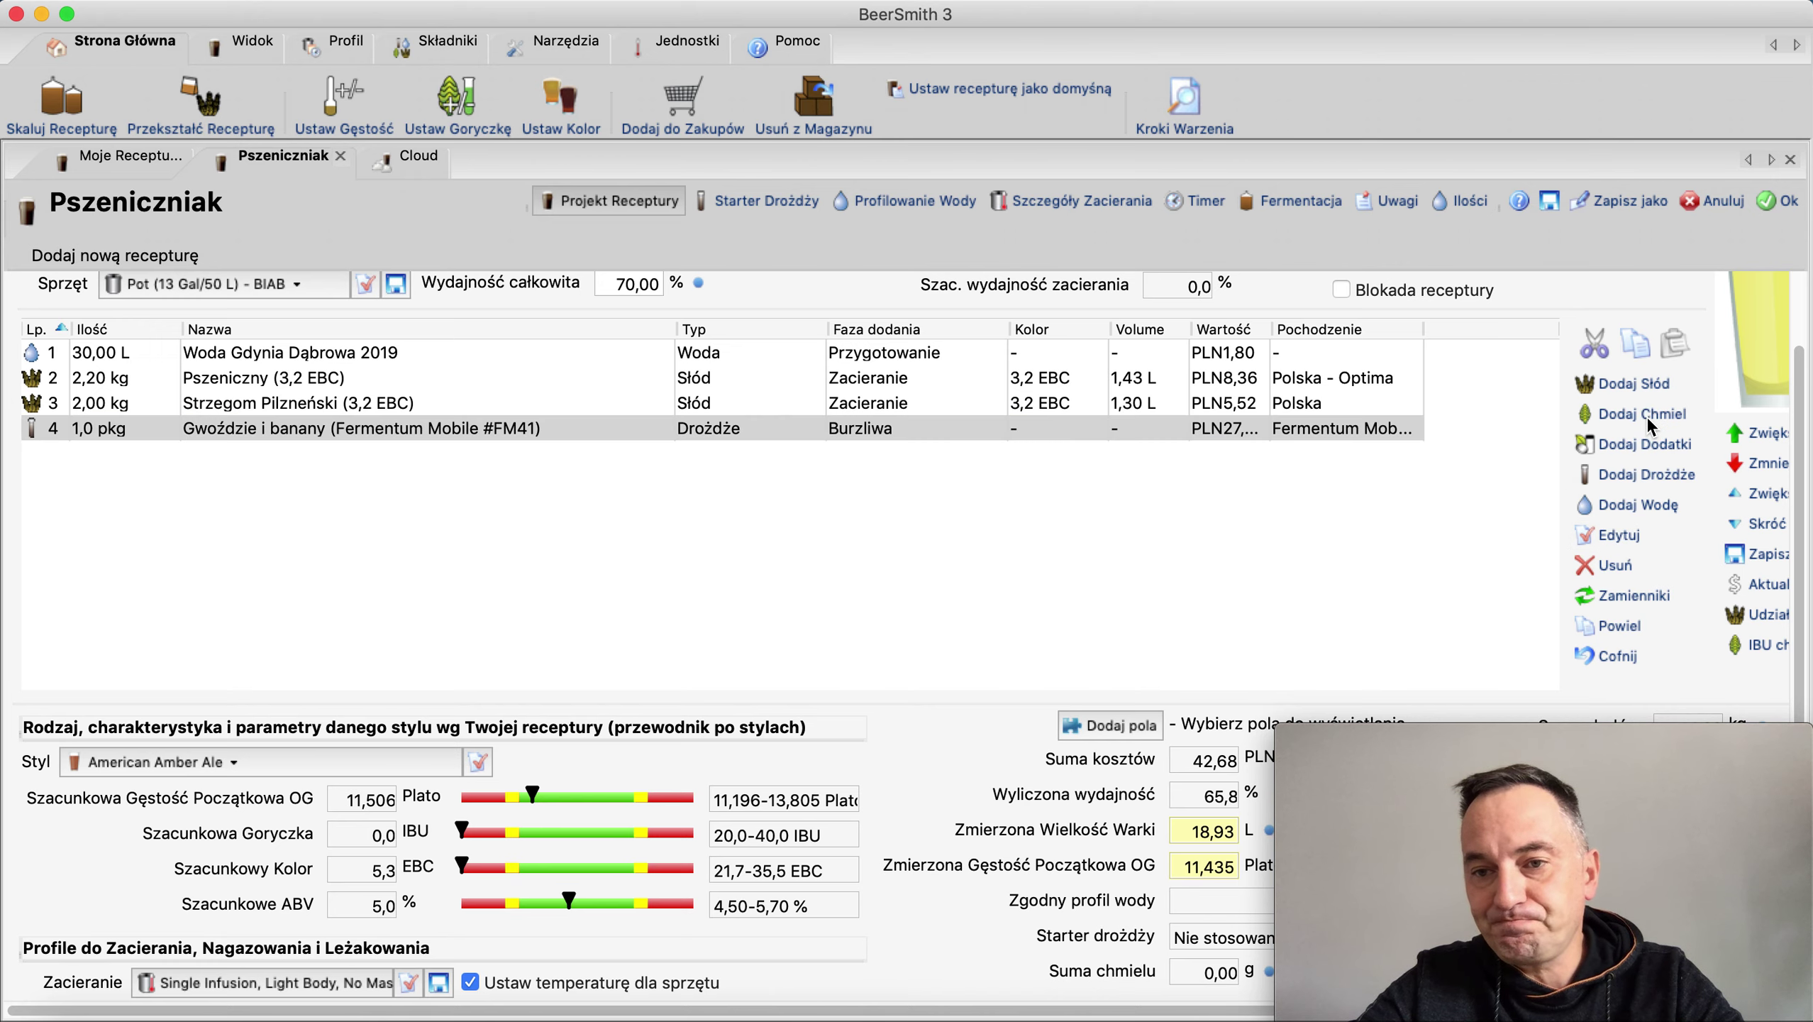
pyautogui.write('lubels')
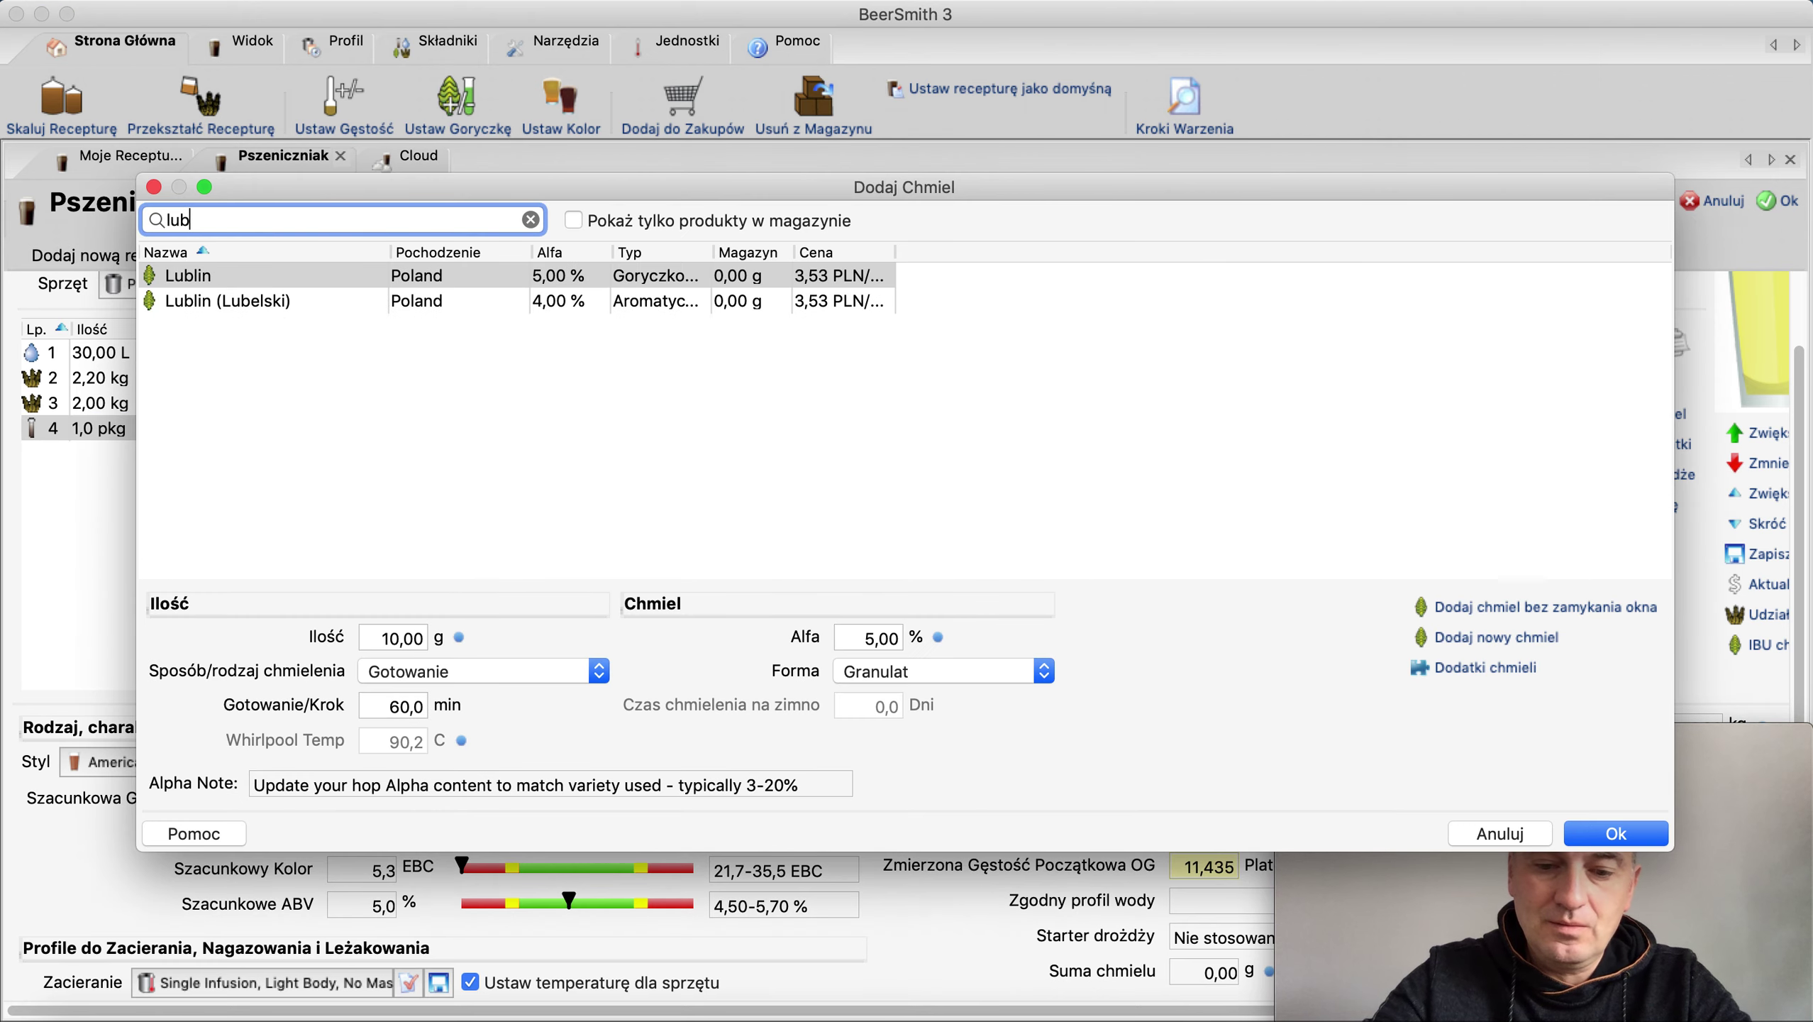
pyautogui.click(388, 634)
pyautogui.write('2')
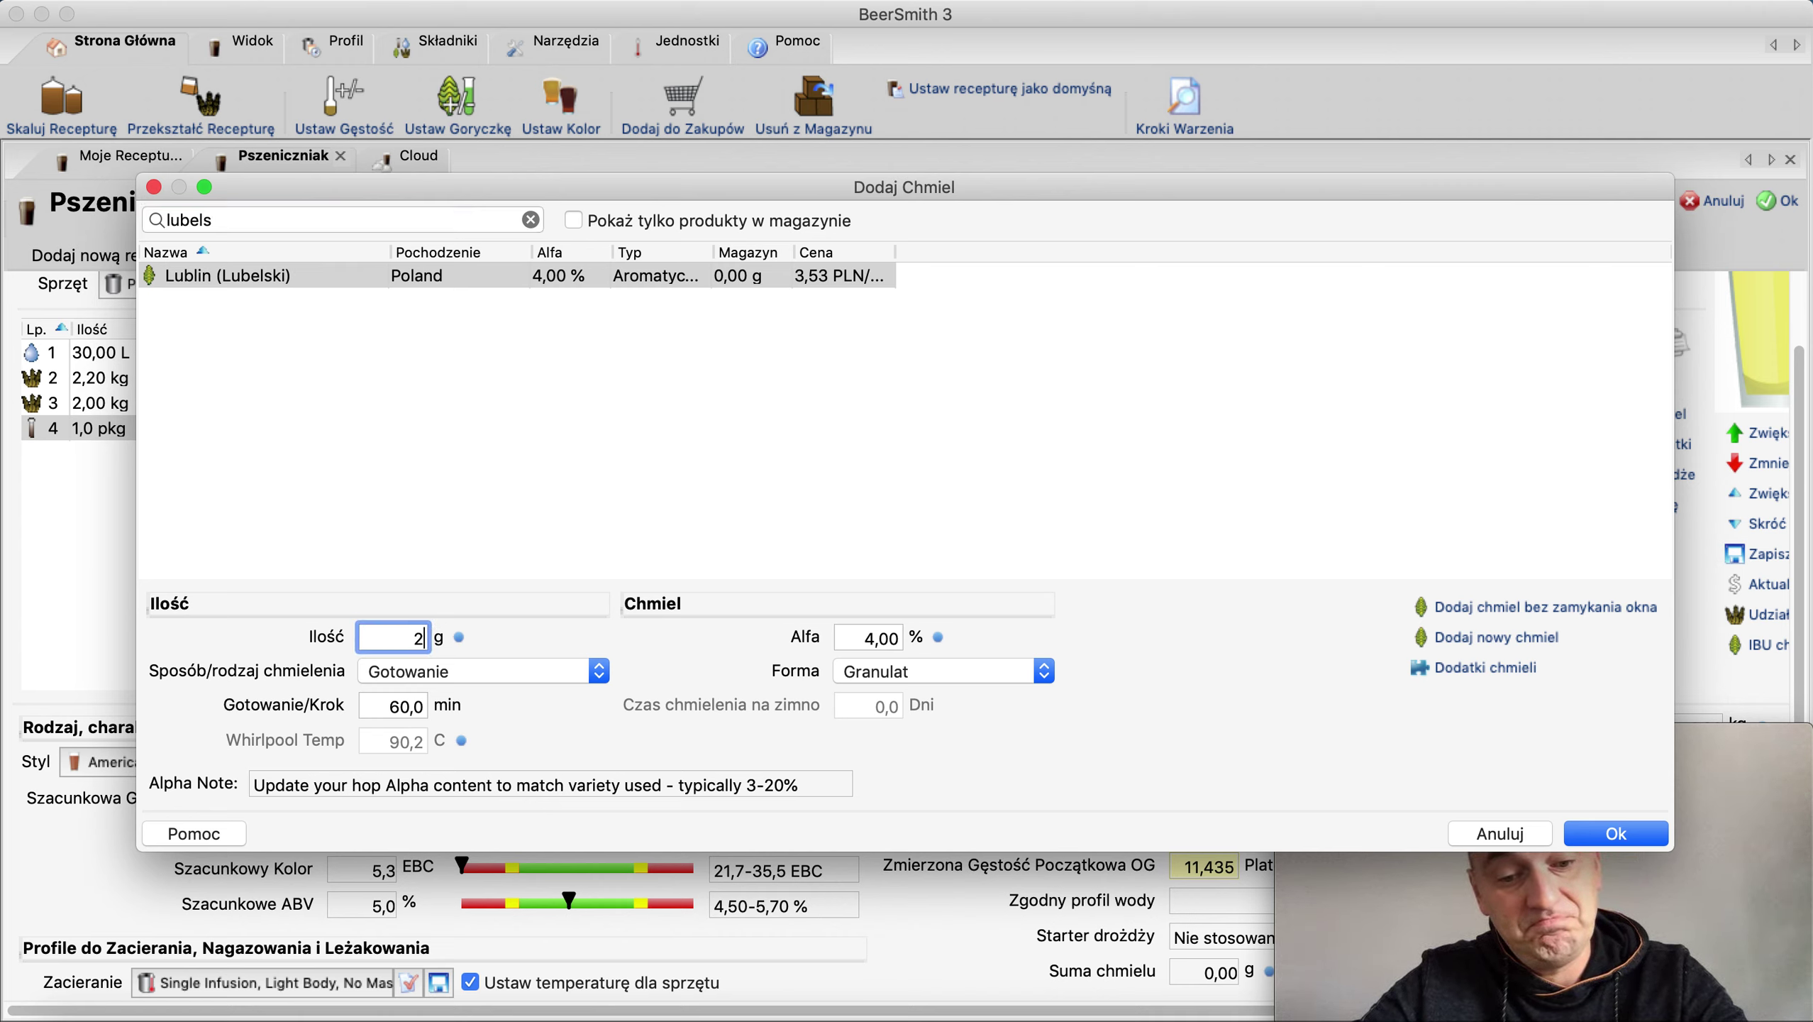
pyautogui.write('5')
pyautogui.click(390, 707)
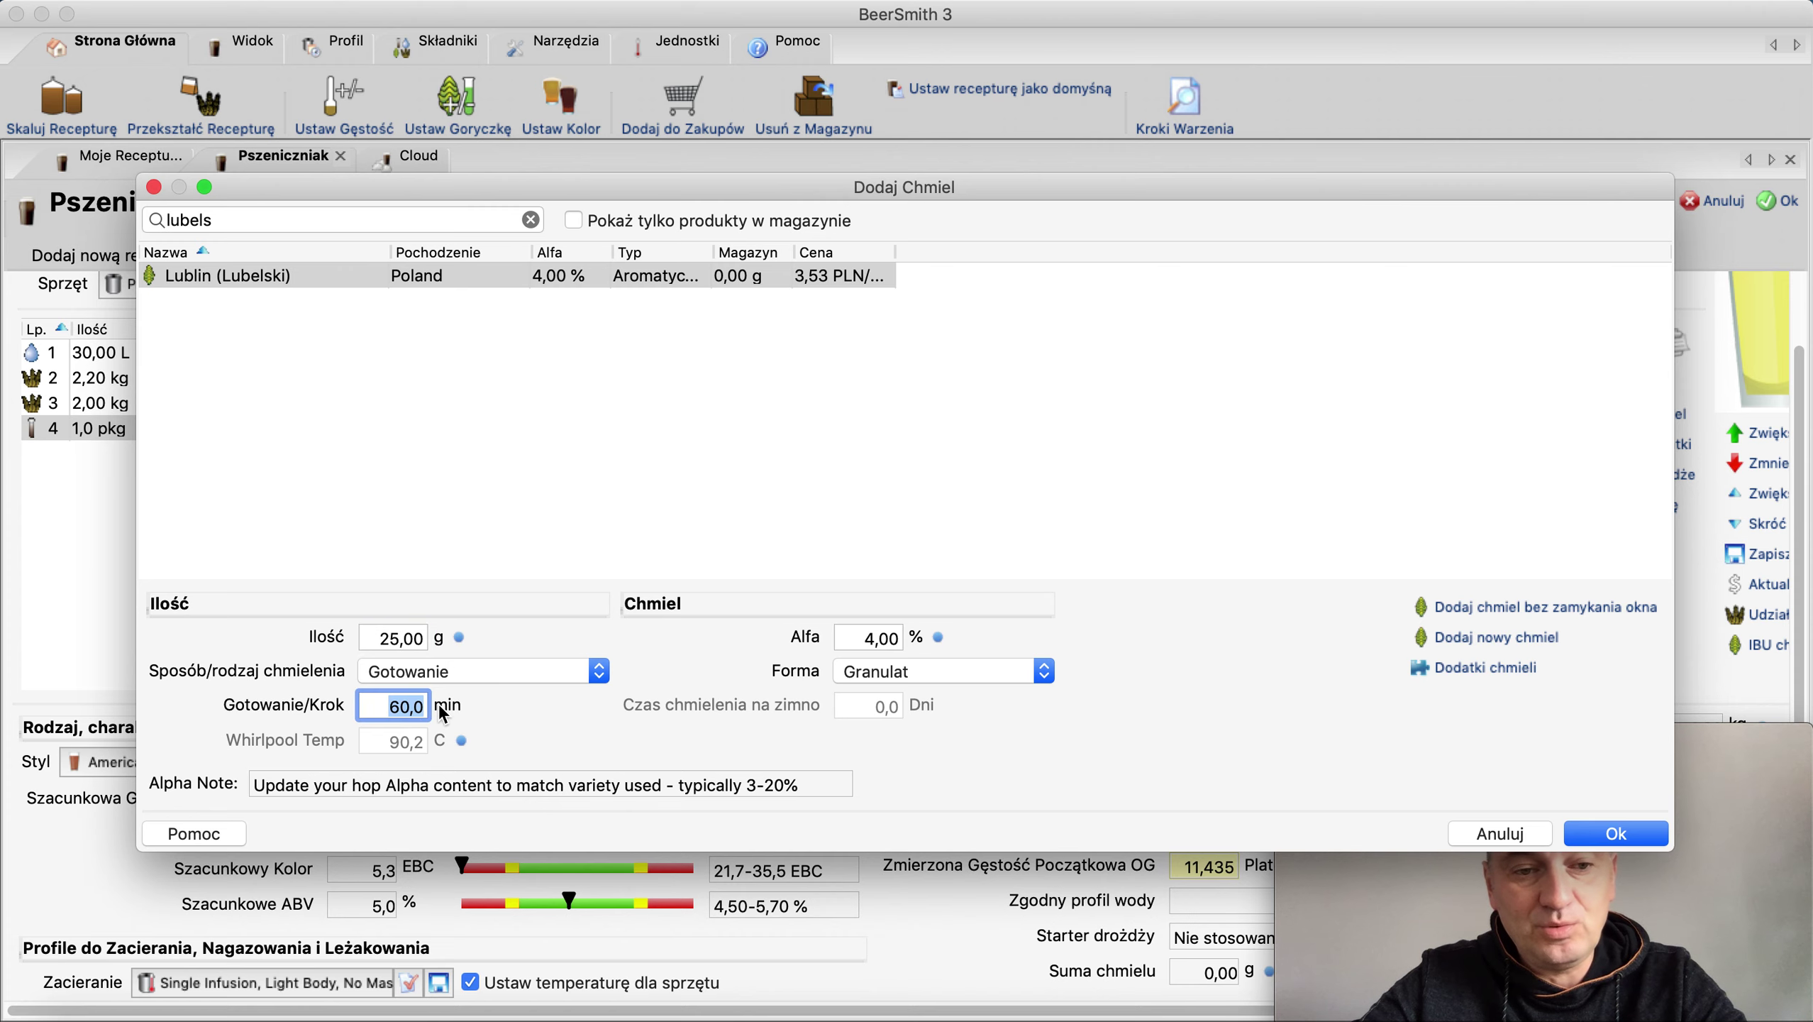
pyautogui.write('45')
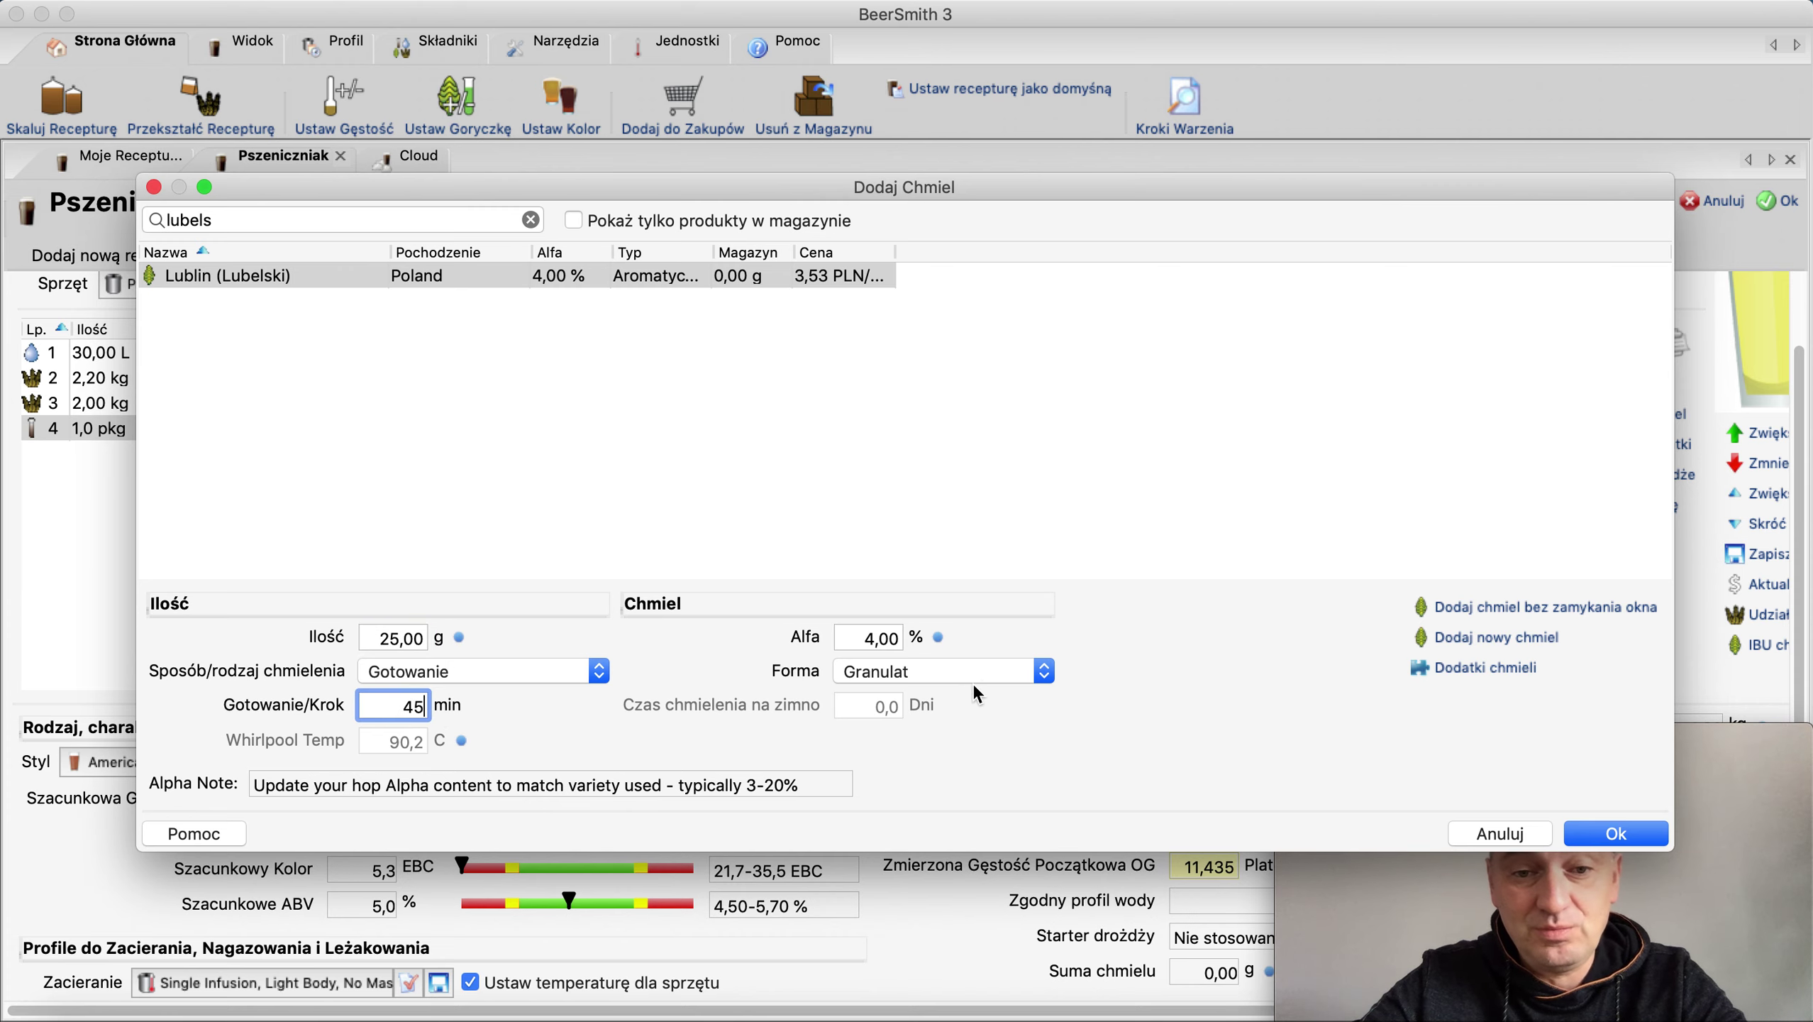
pyautogui.click(1581, 841)
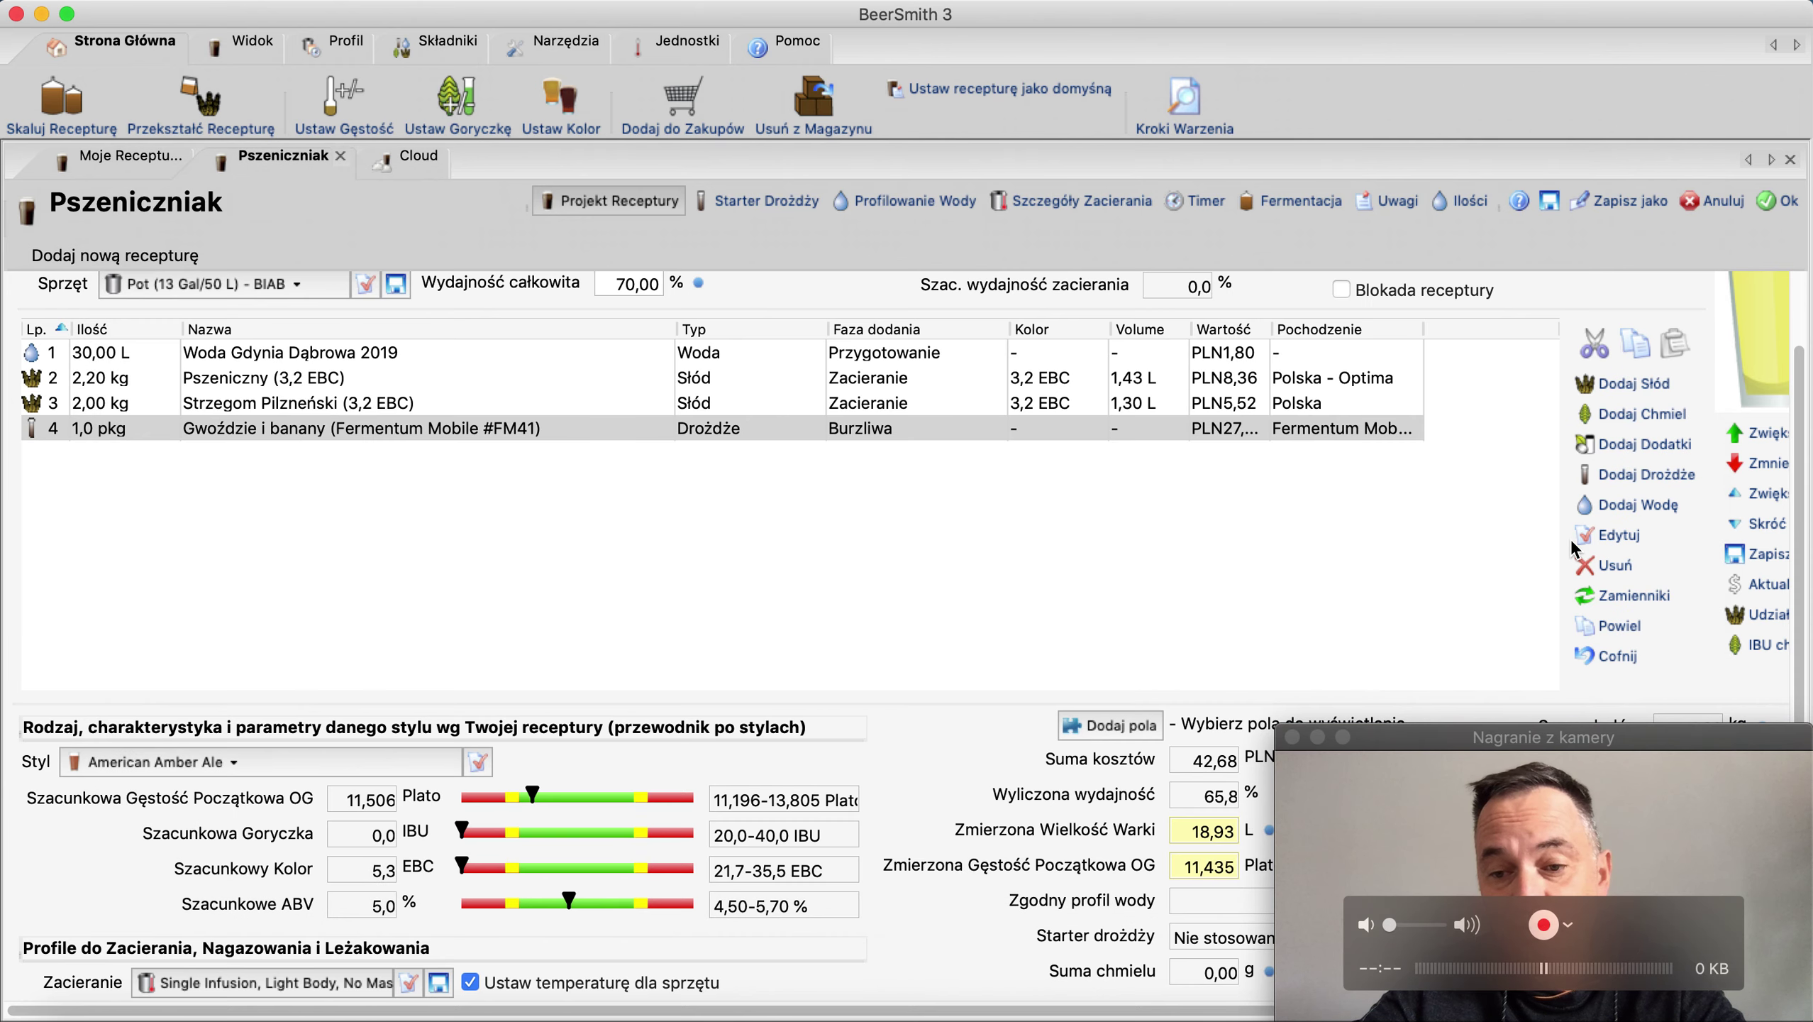
pyautogui.click(760, 555)
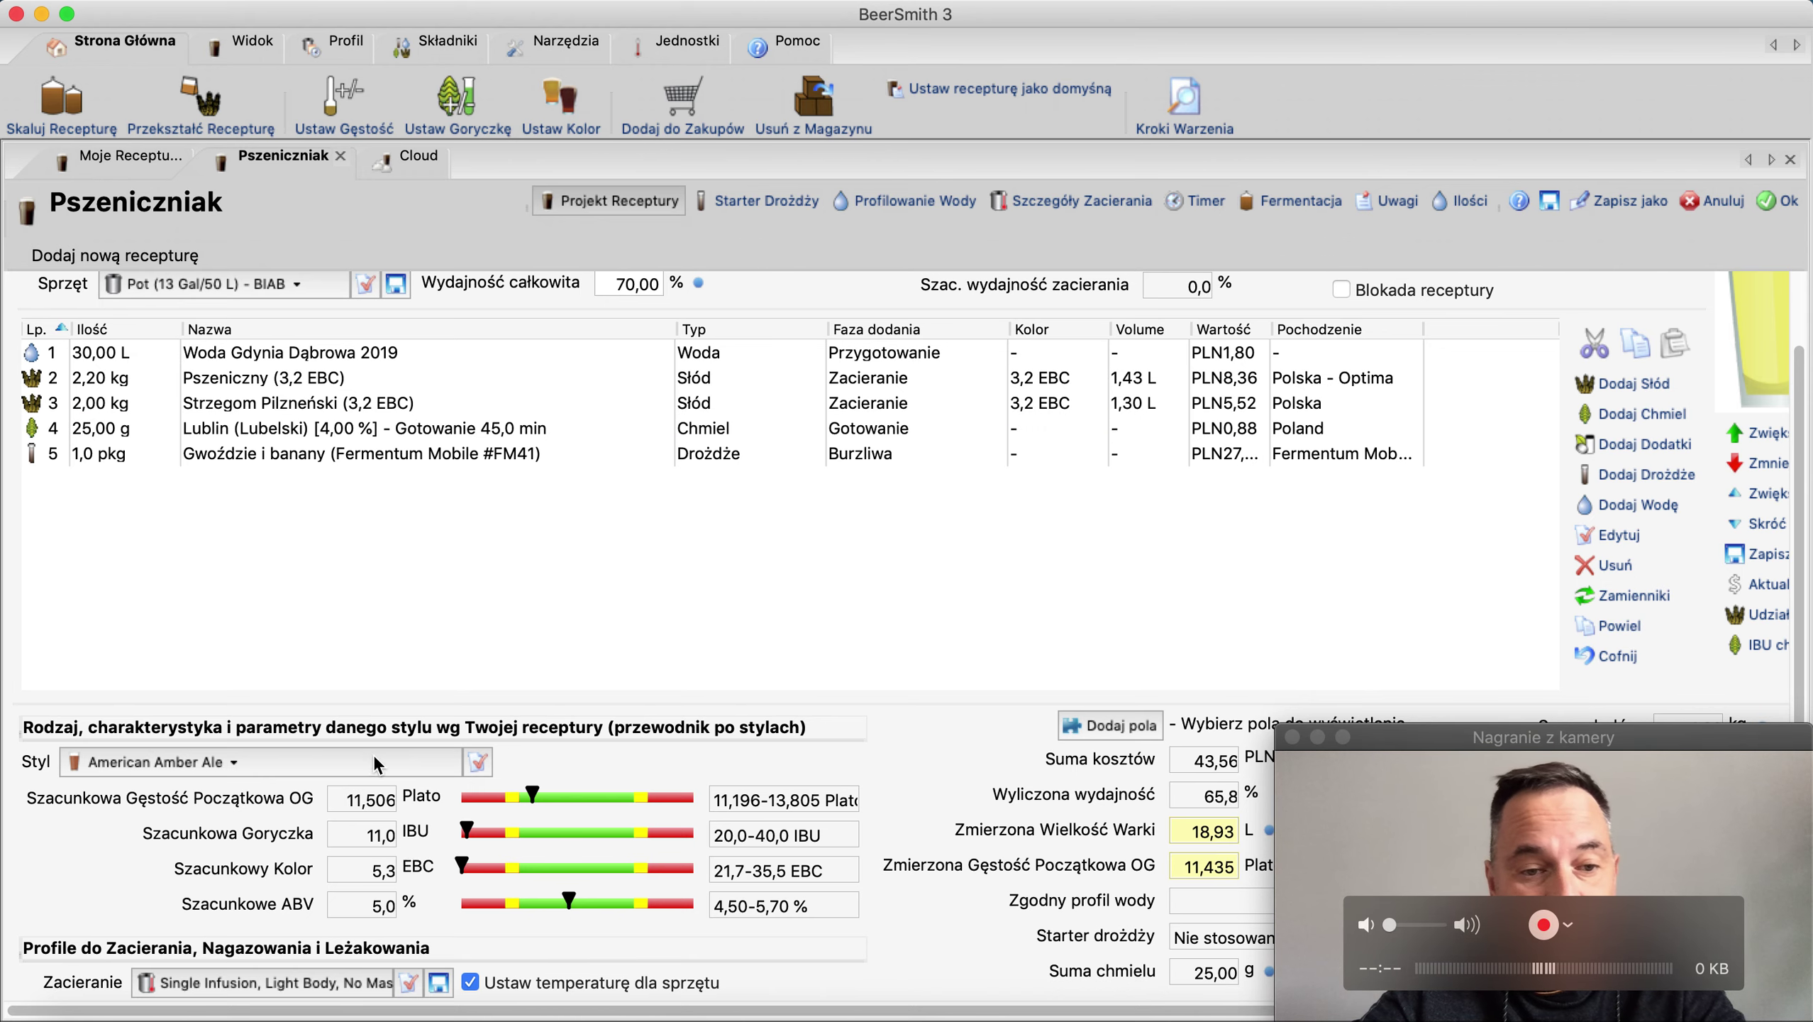
# Set the recipe's beer style to Weissbier from the BJCP 2015 guide, widening the style list's category column to read it
pyautogui.click(265, 749)
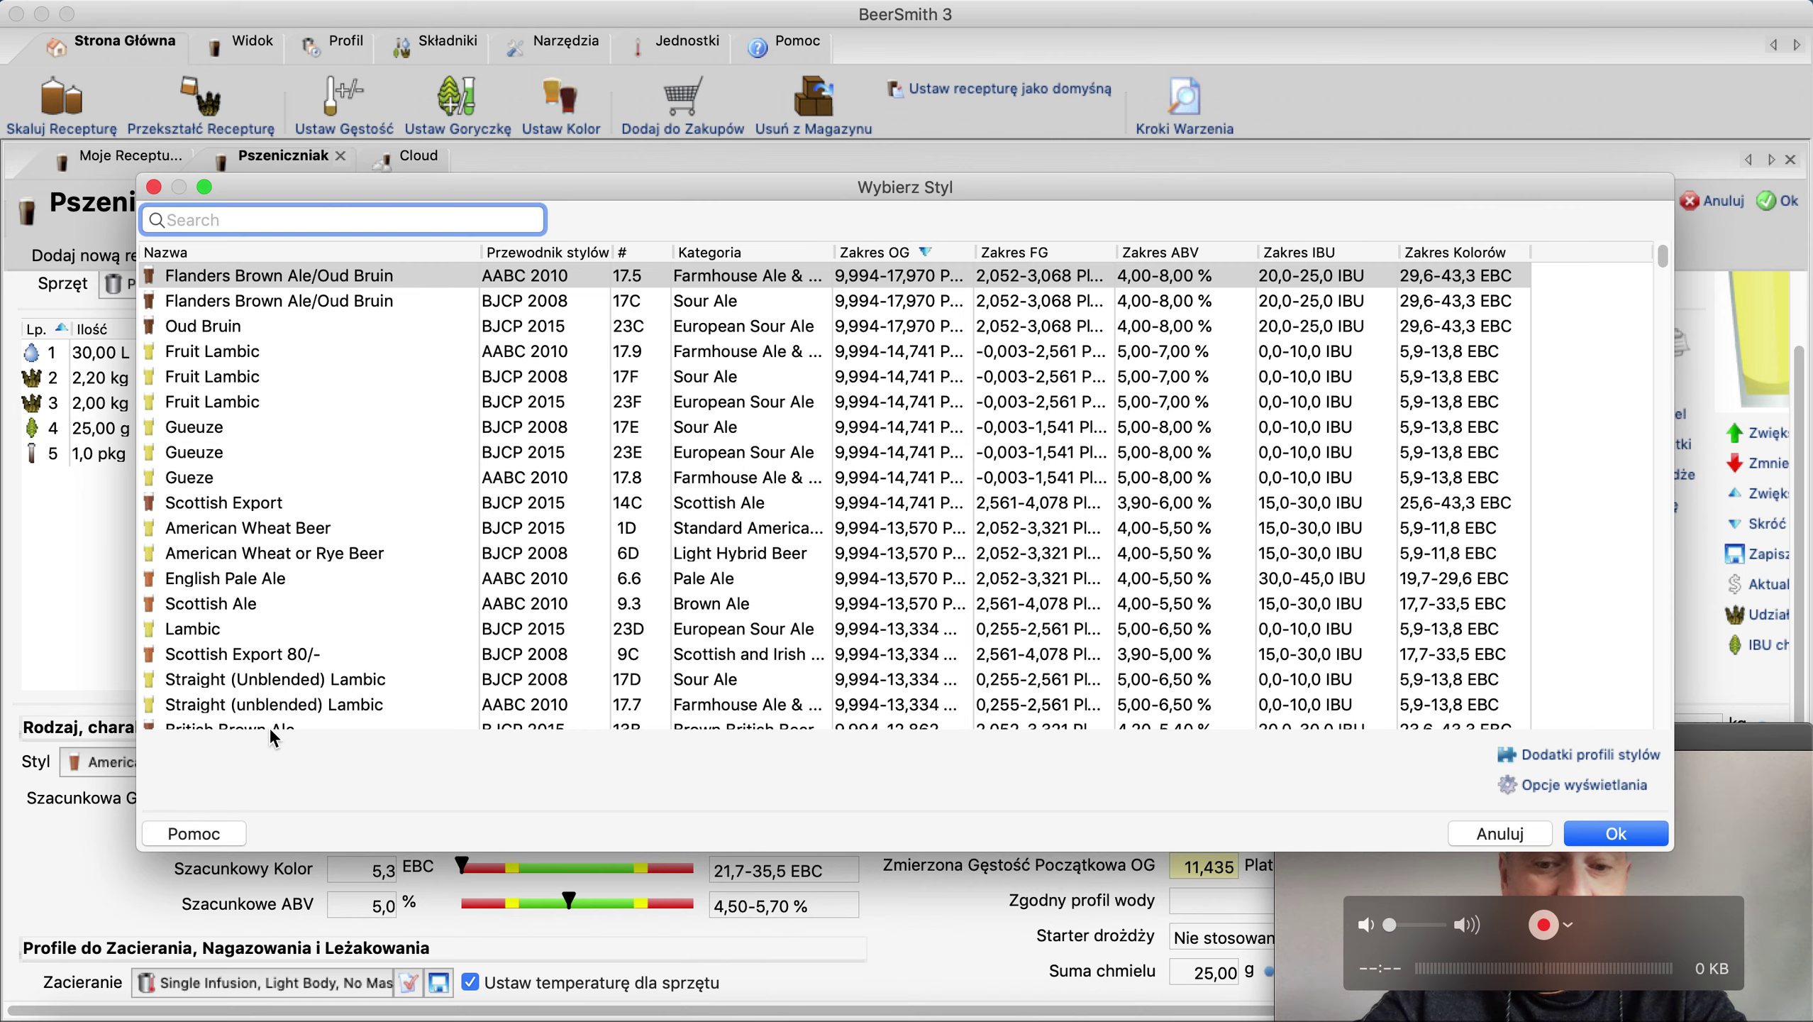
pyautogui.write('psze')
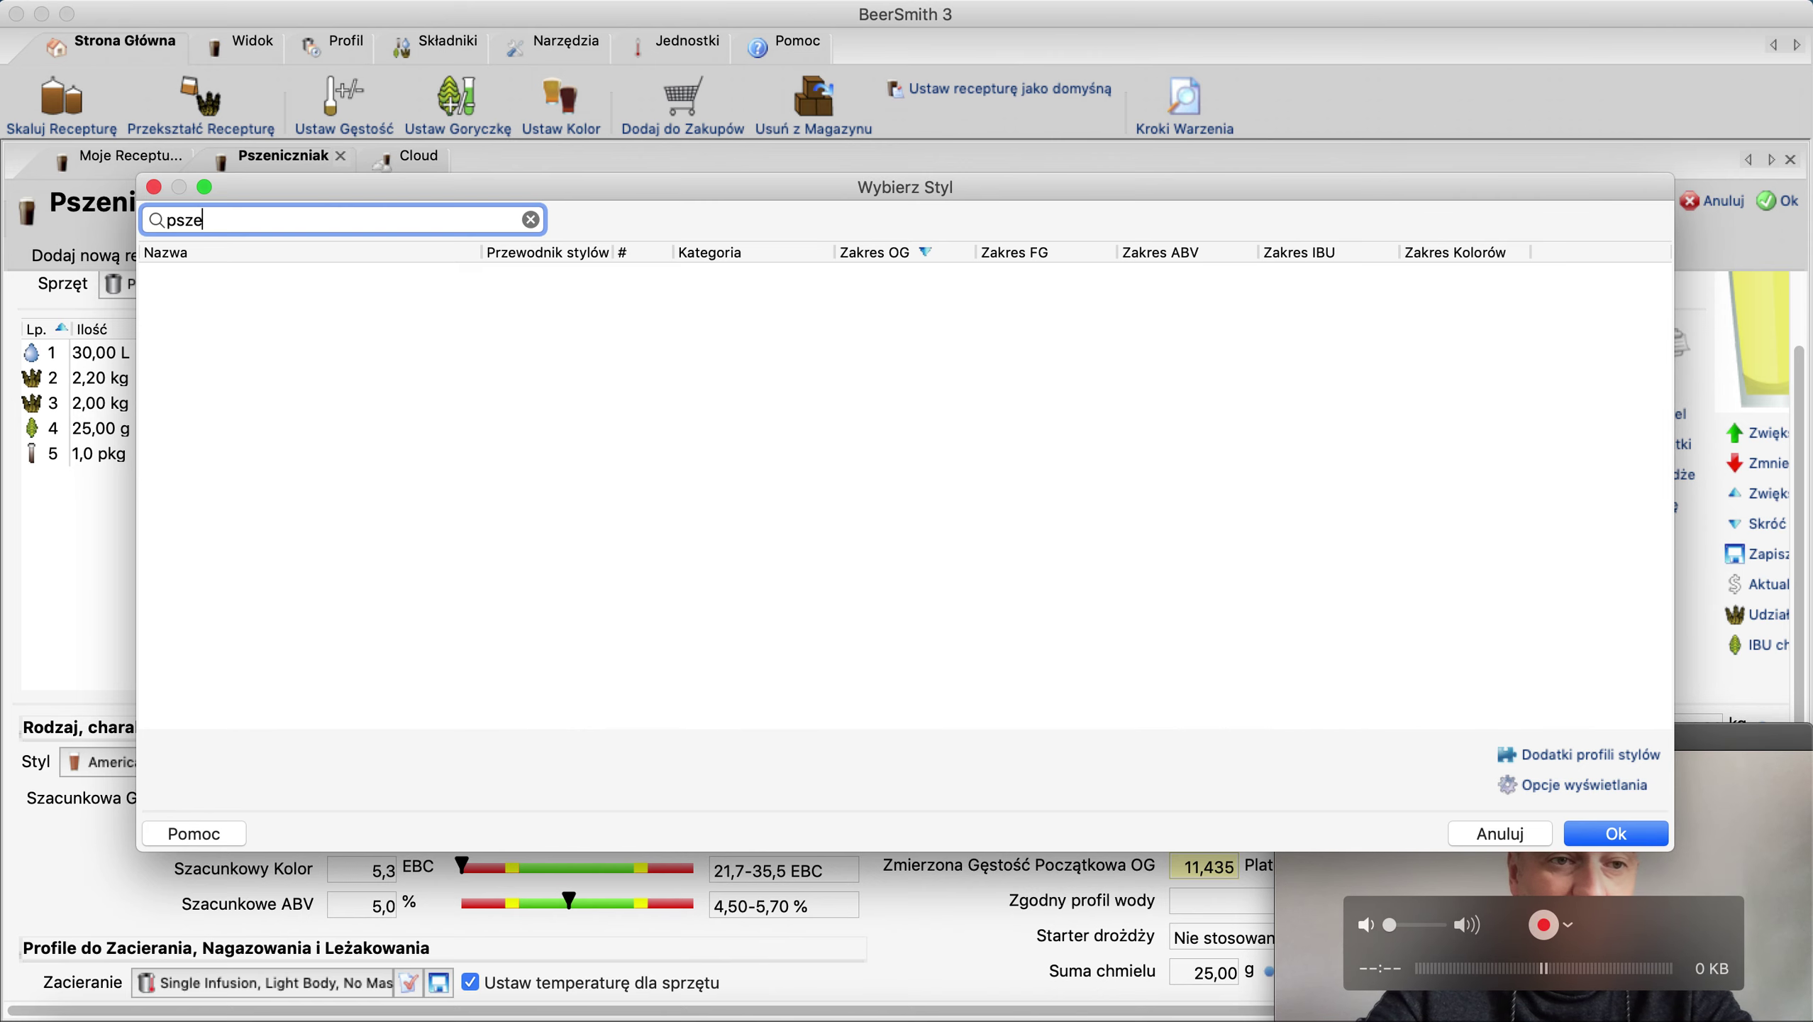
pyautogui.press('BackSpace')
pyautogui.press('BackSpace')
pyautogui.write('whe')
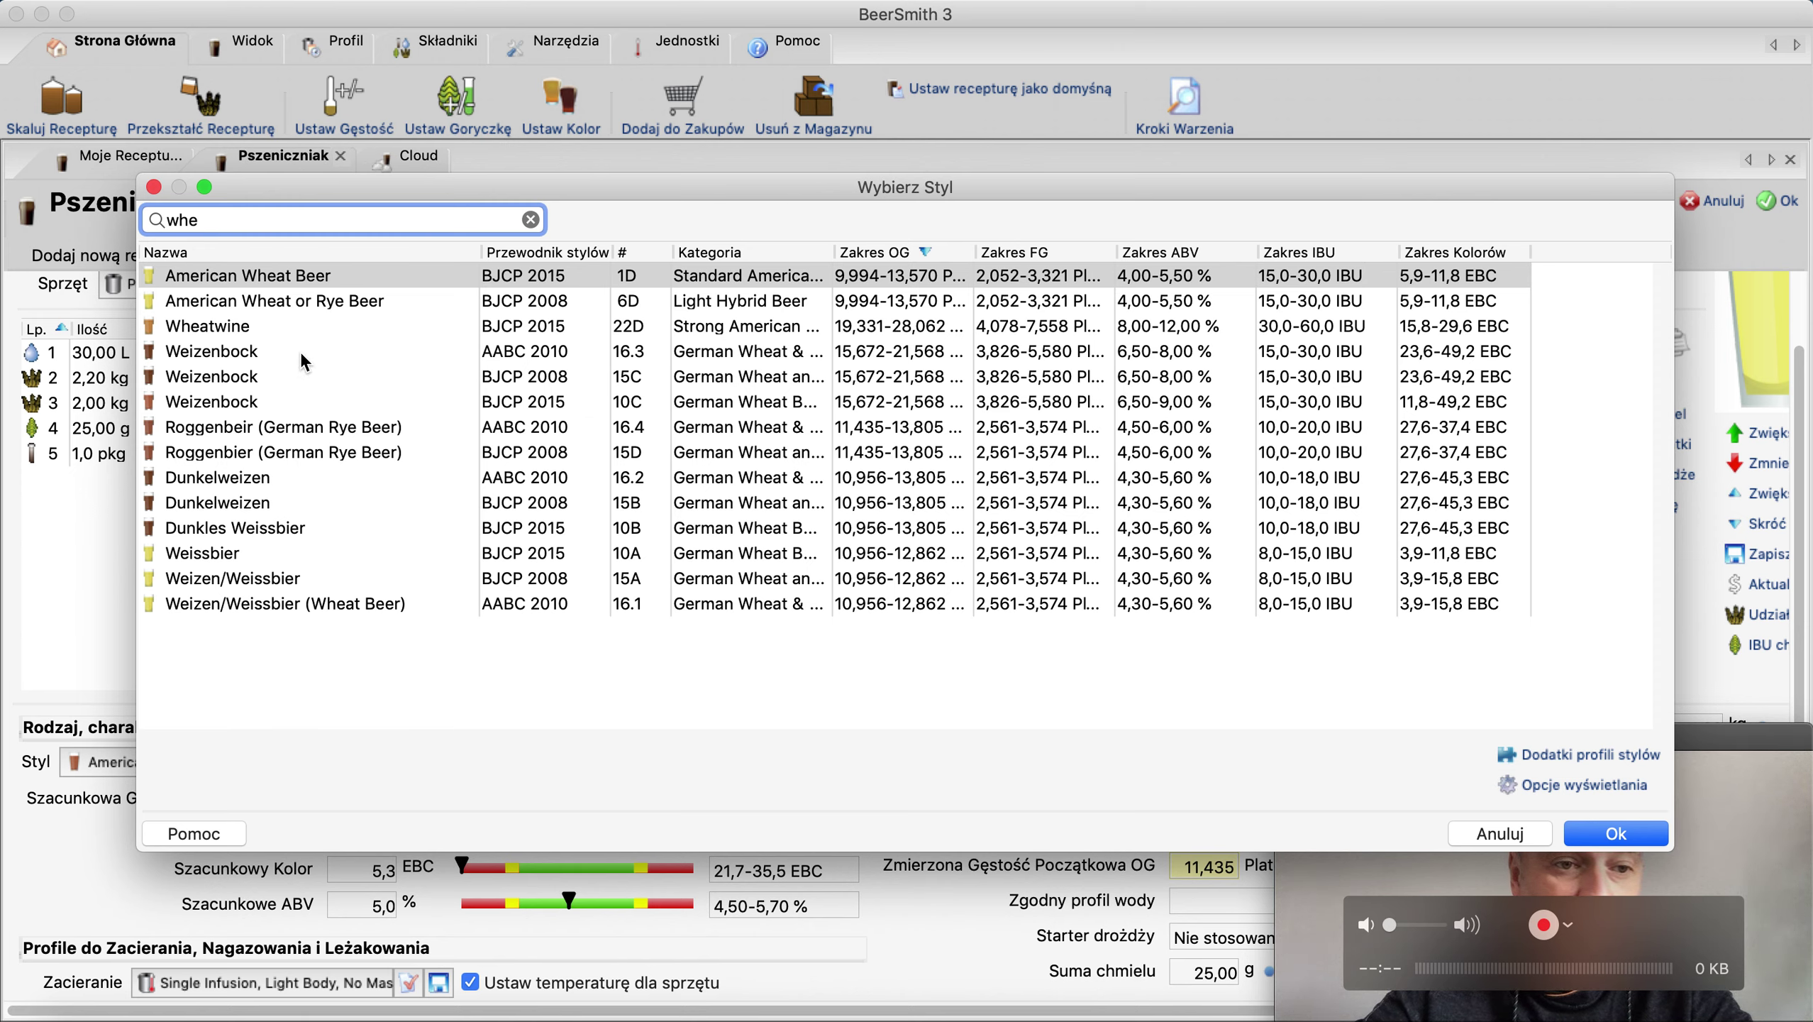
pyautogui.click(244, 405)
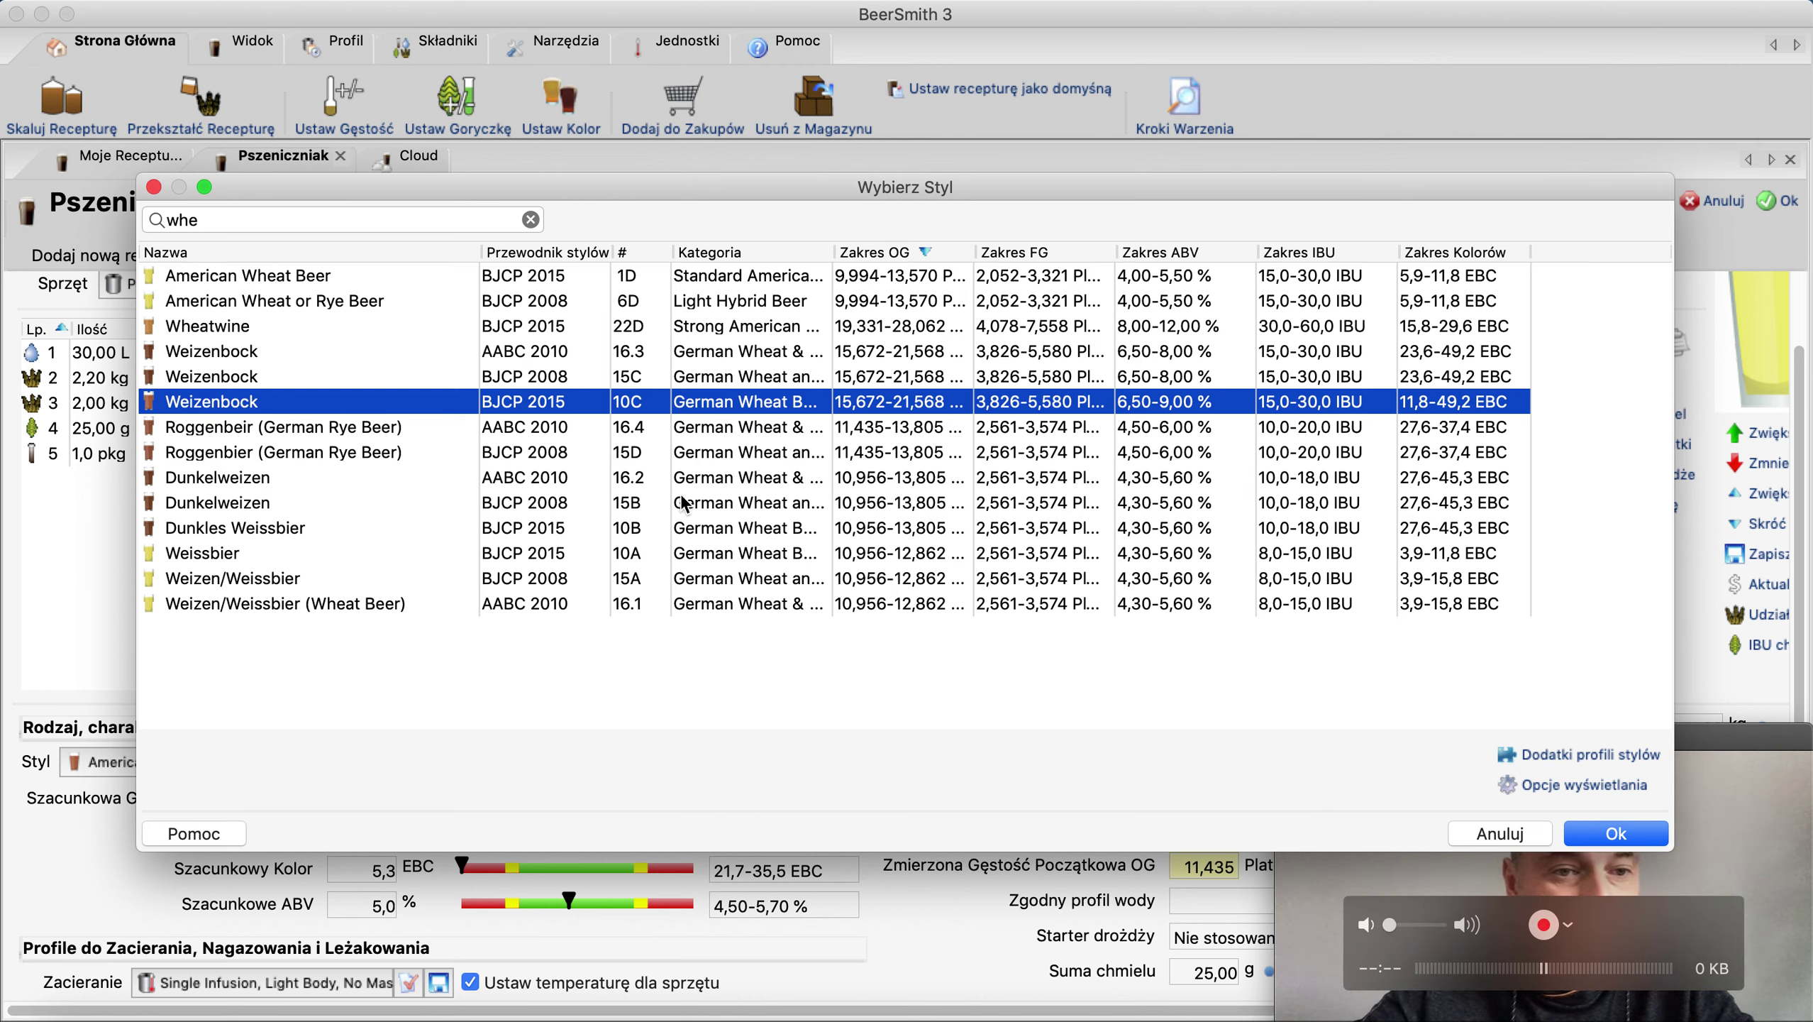
pyautogui.click(238, 554)
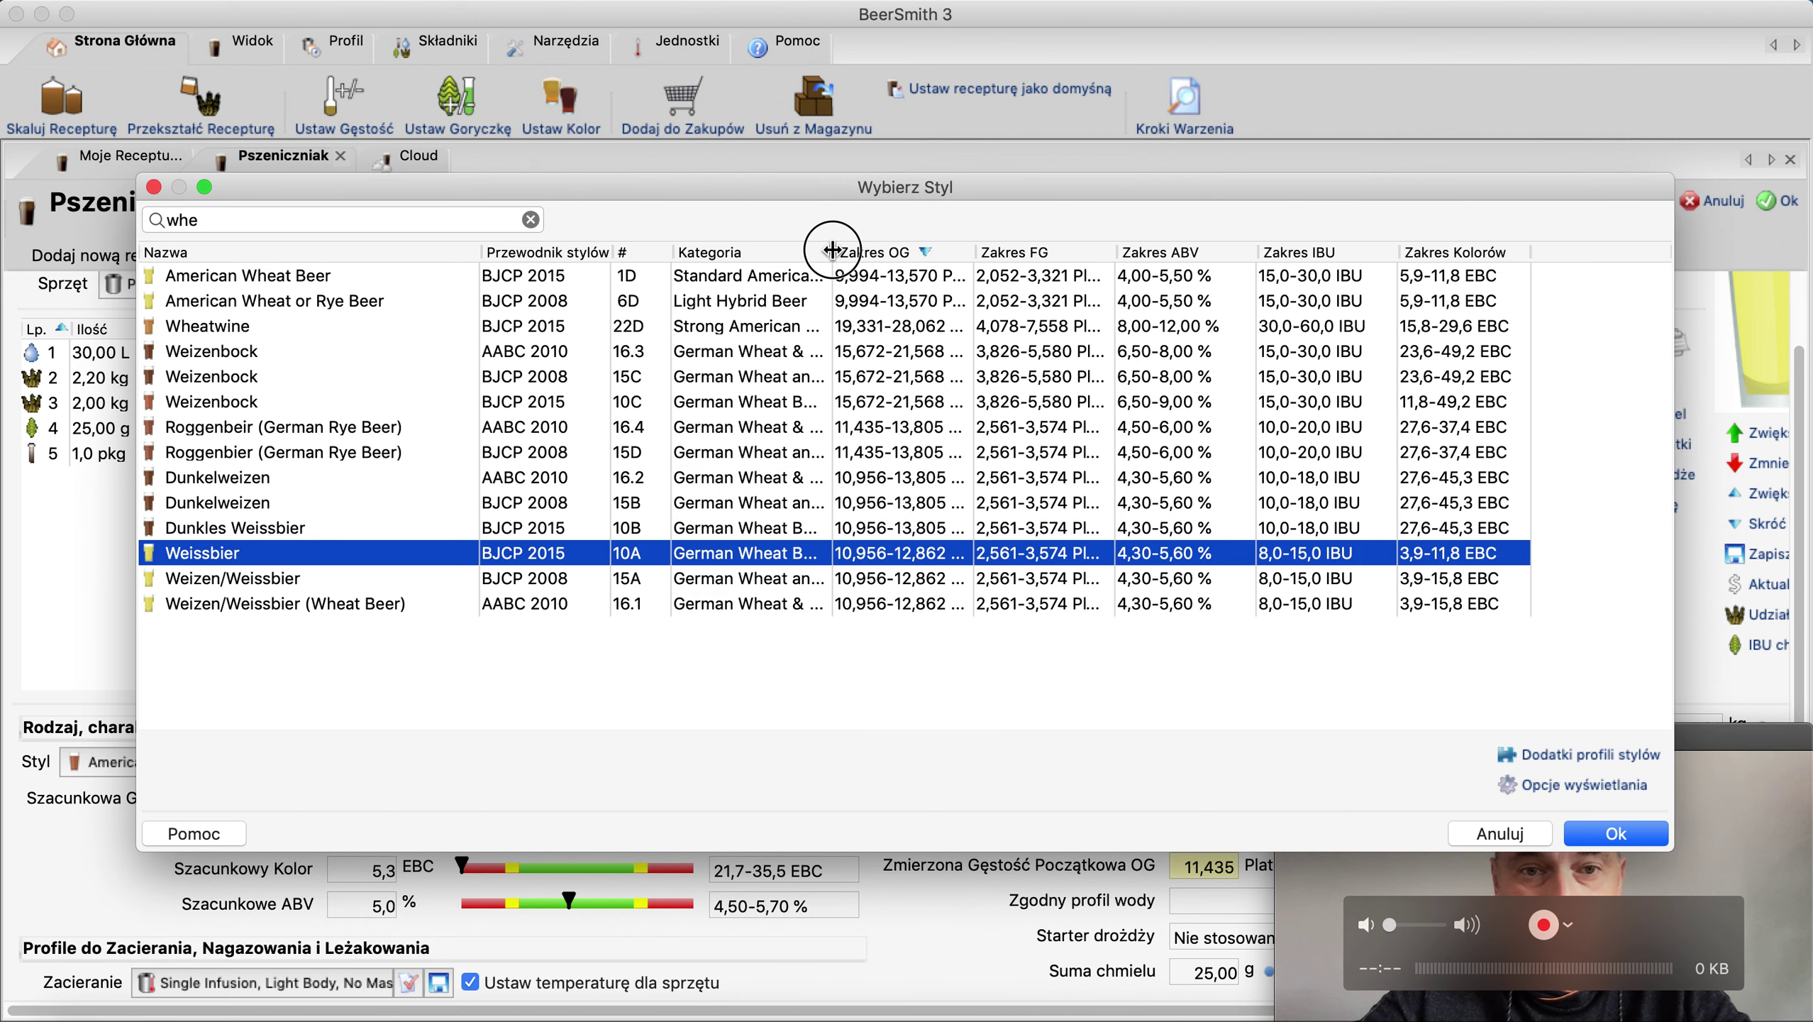
pyautogui.moveTo(831, 249); pyautogui.dragTo(949, 255)
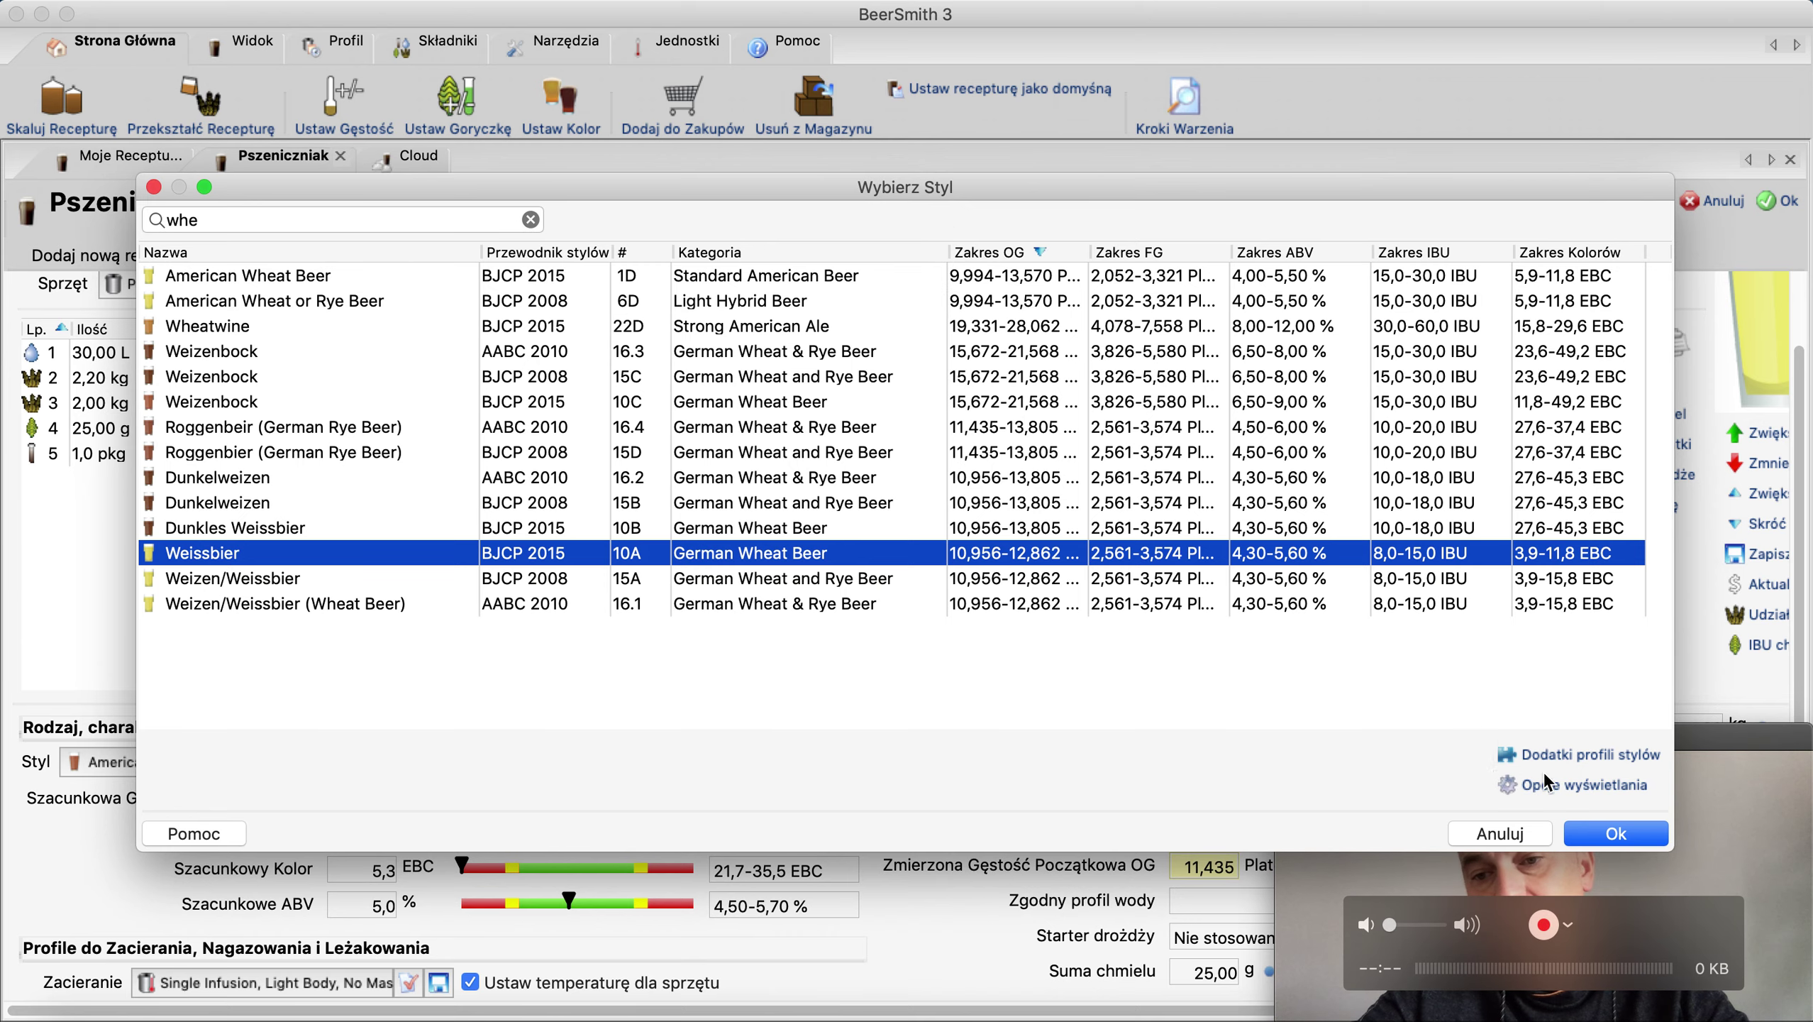
pyautogui.click(1612, 834)
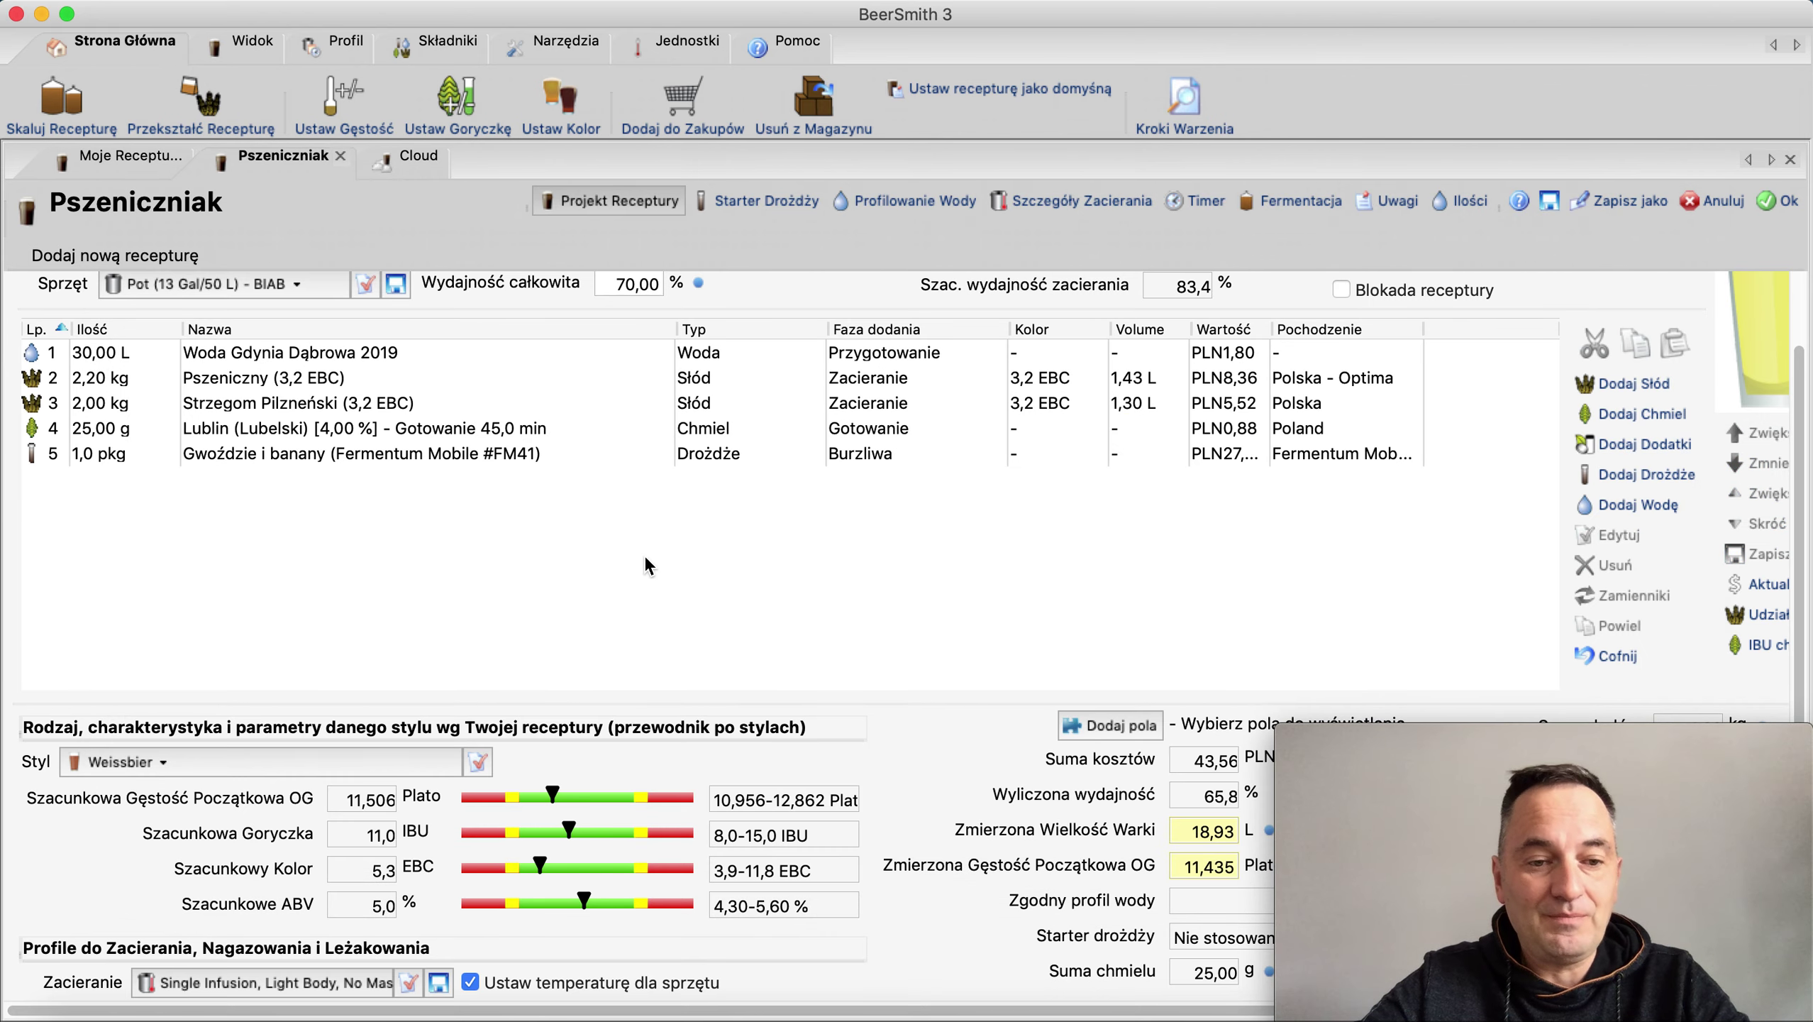
# Compare the recipe's estimated parameters with those of the browar.biz kit in Safari, then return to the BeerSmith recipe
pyautogui.scroll(-3, 589, 783)
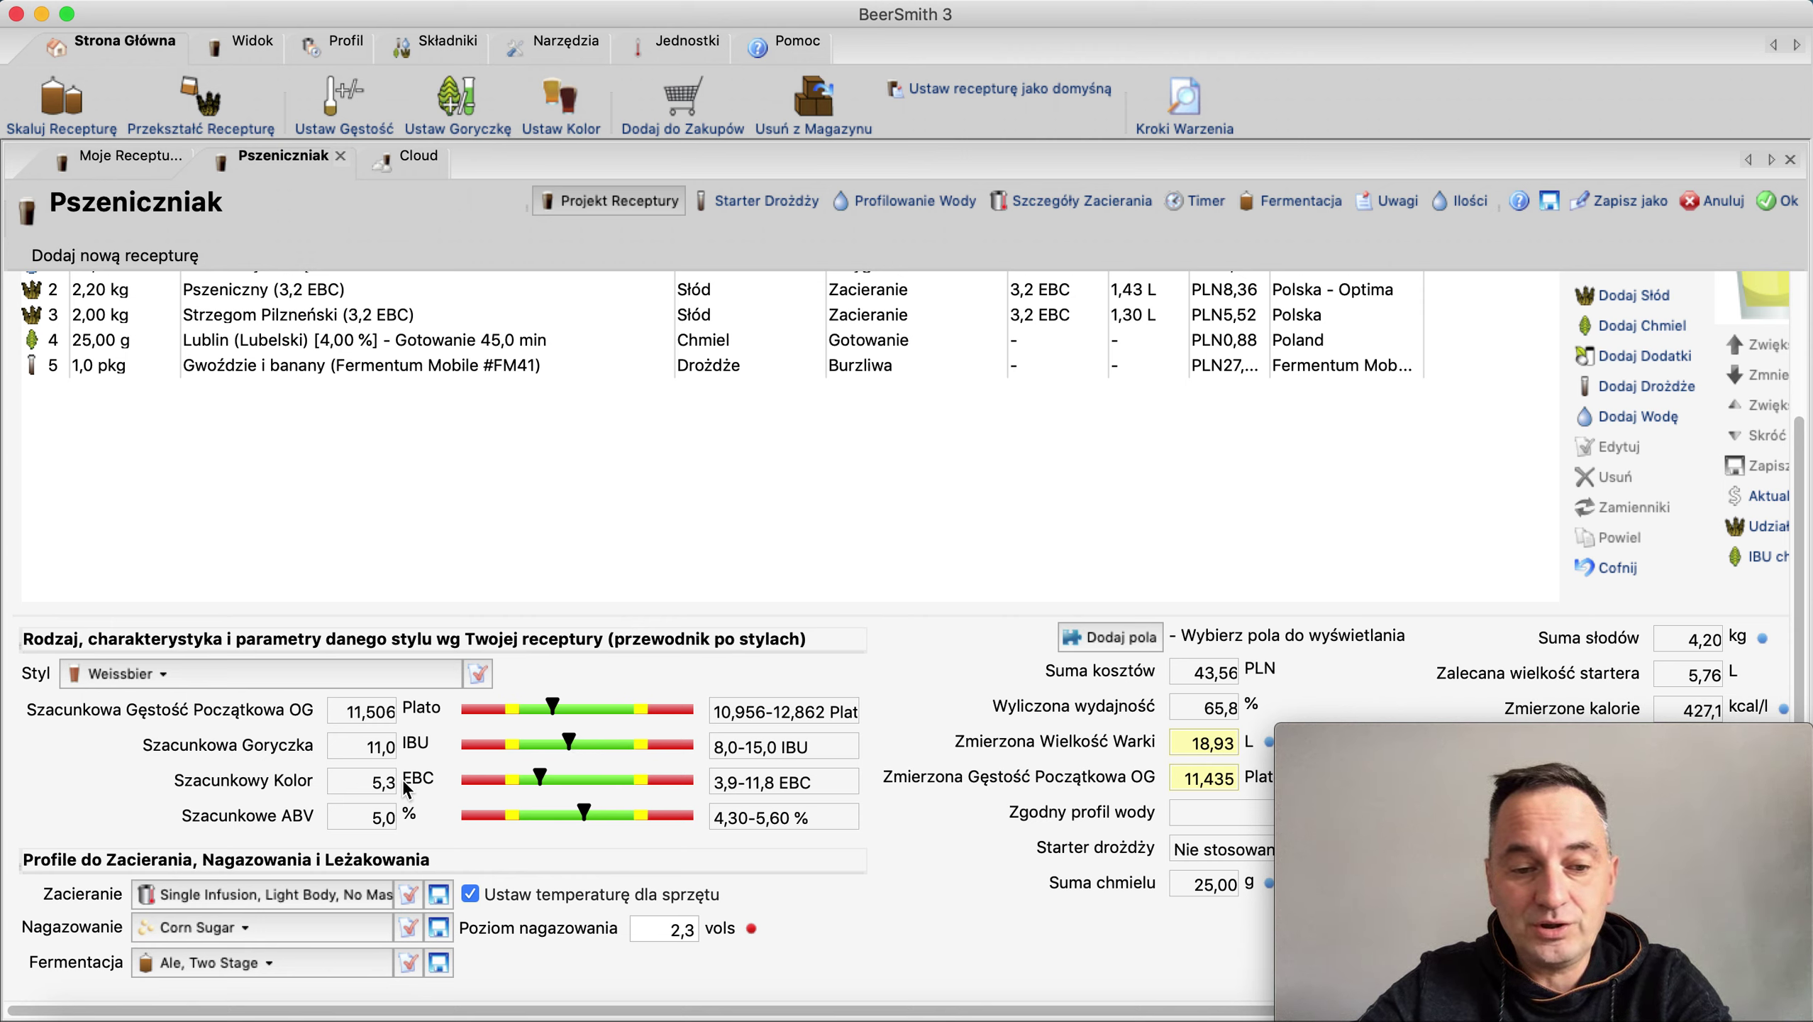
pyautogui.click(488, 1010)
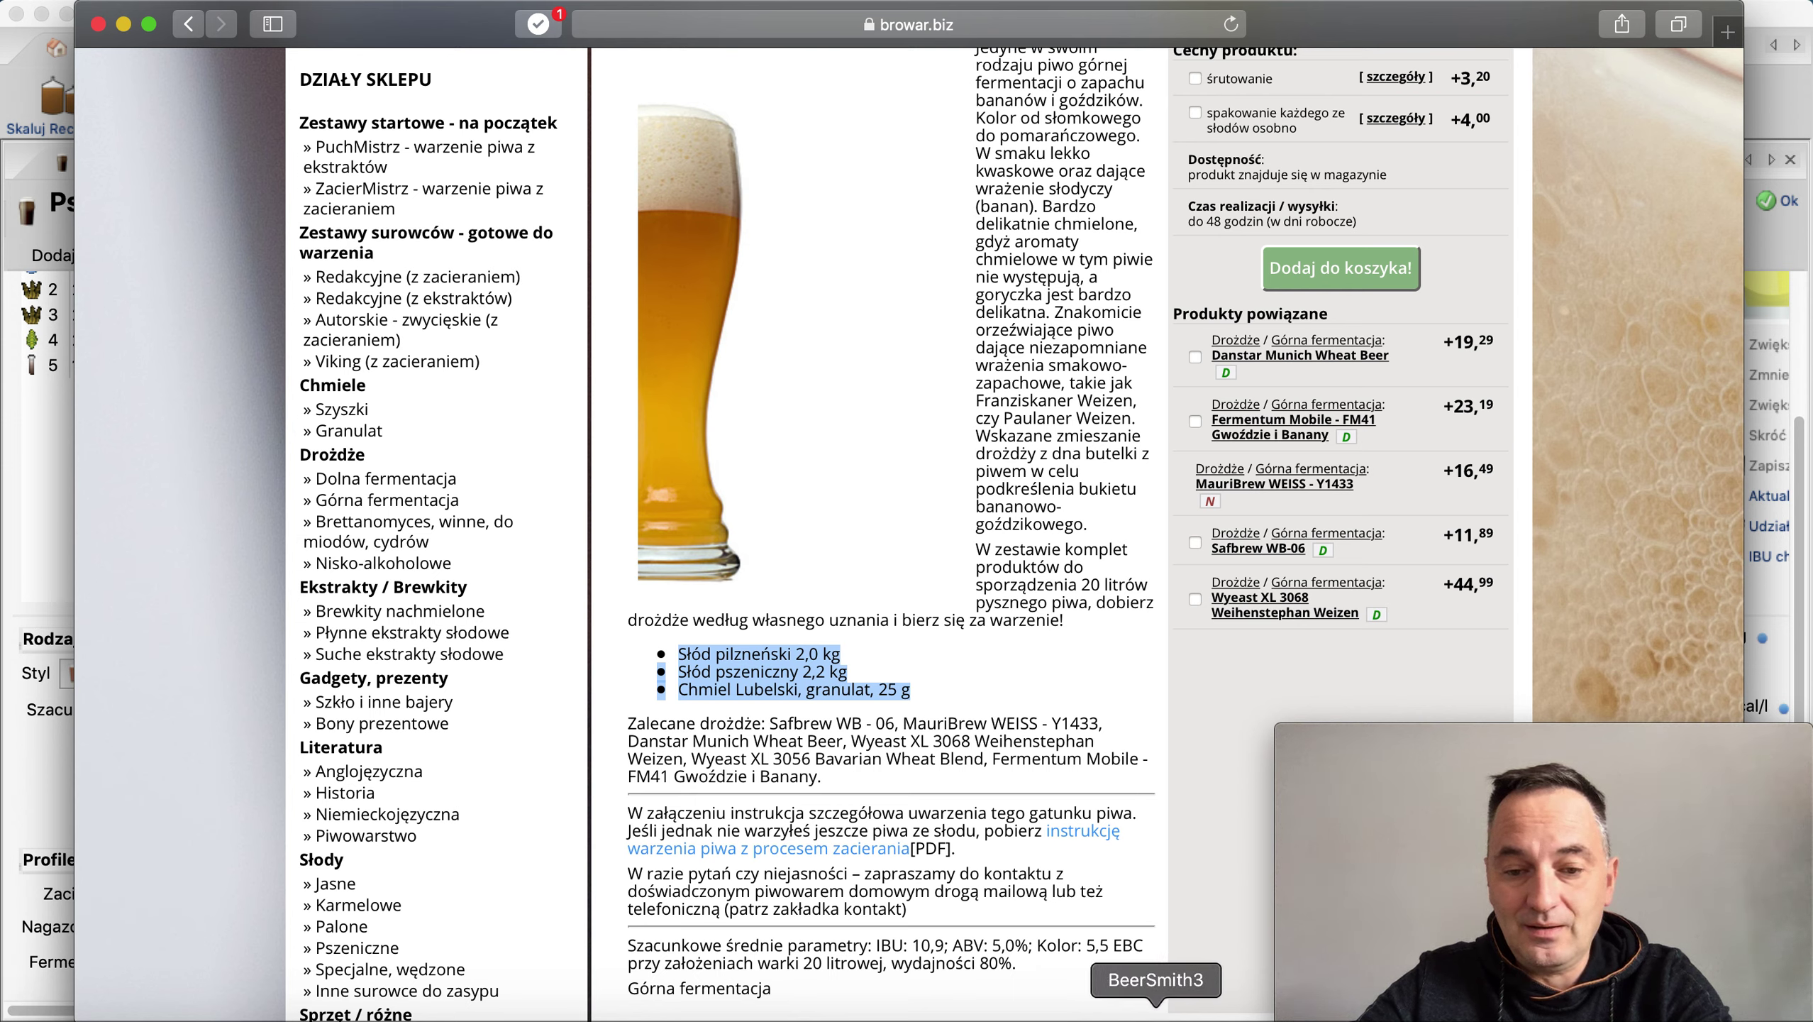
pyautogui.click(1157, 1014)
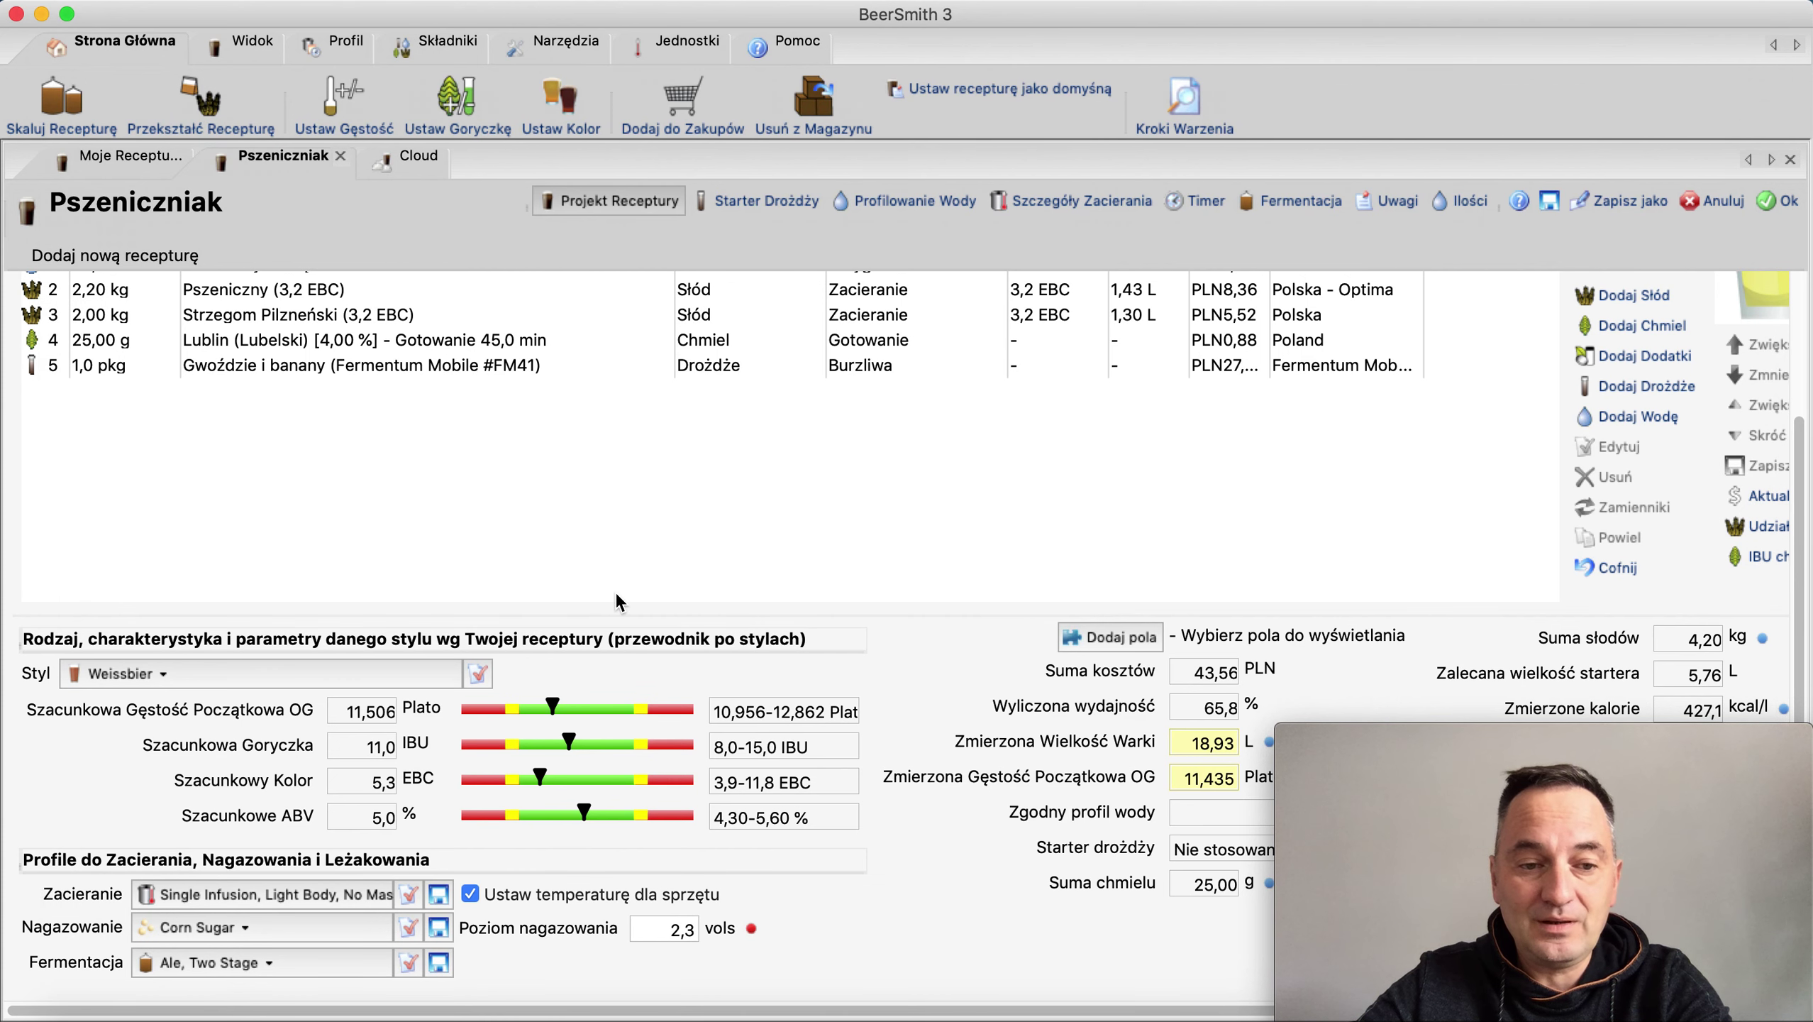
# Try a total efficiency of 80 % and check its effect on the estimated style parameters
pyautogui.scroll(5, 636, 471)
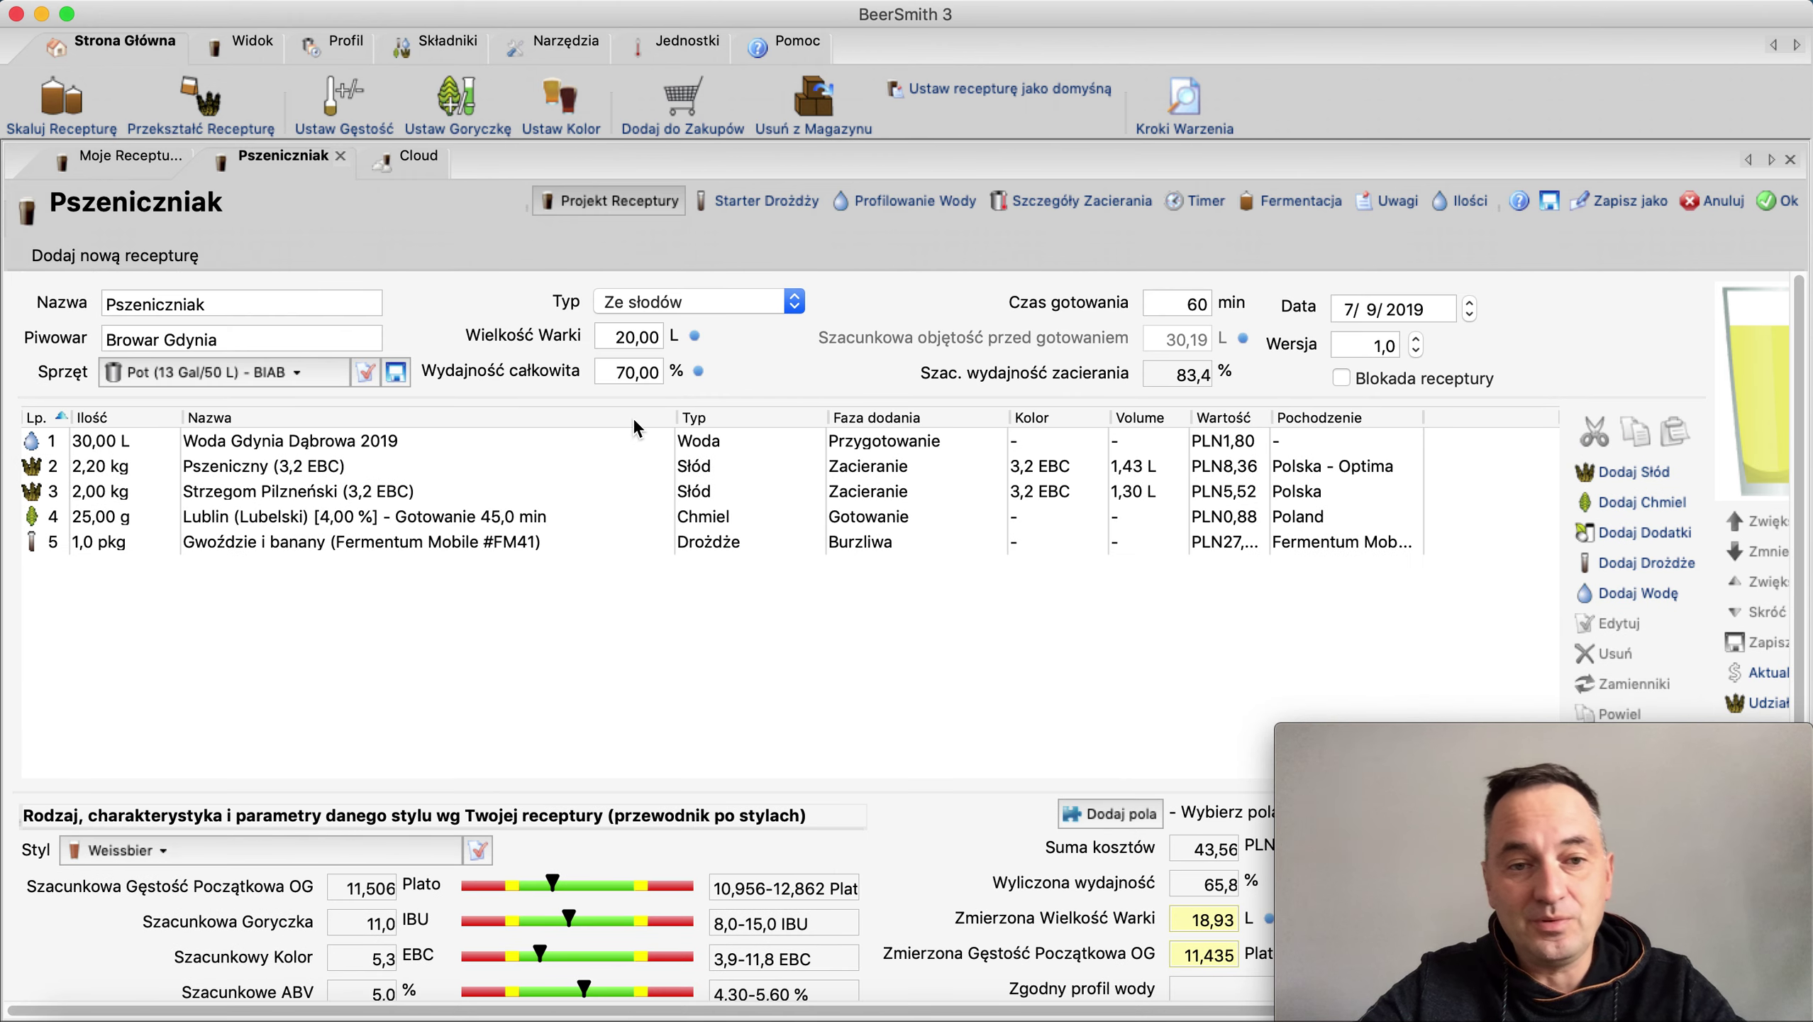
pyautogui.click(621, 372)
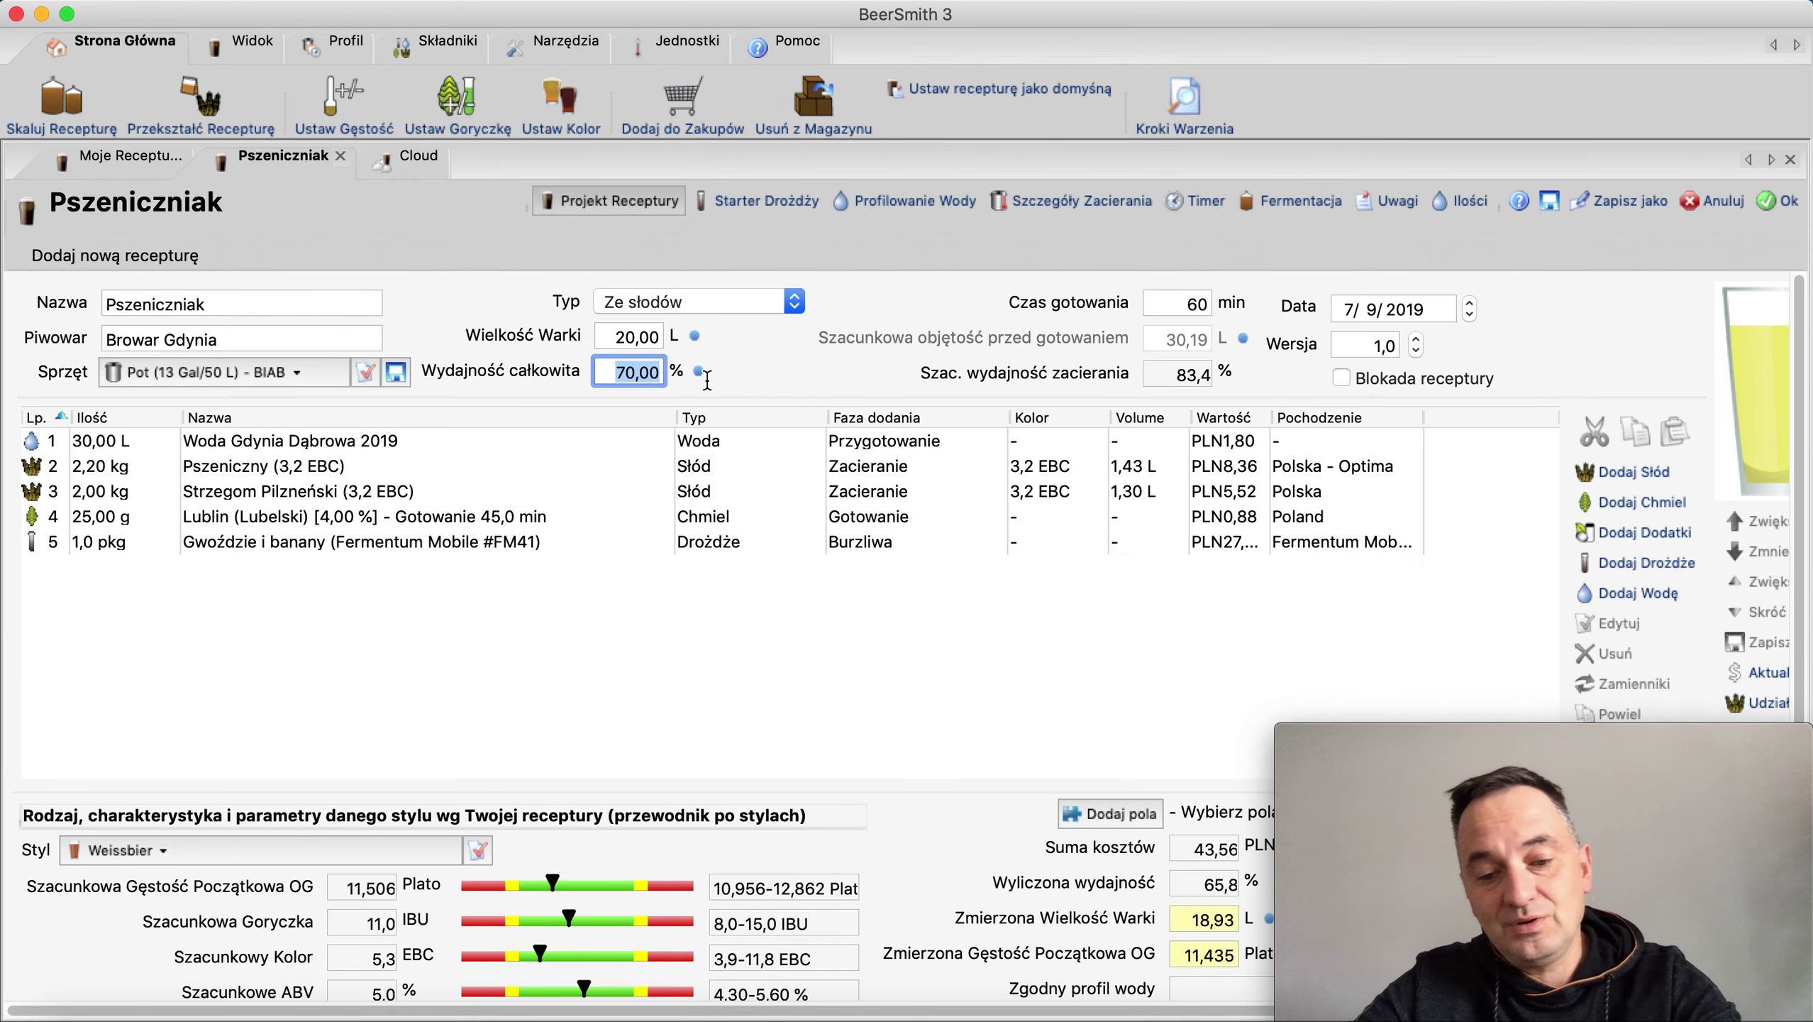
pyautogui.write('80')
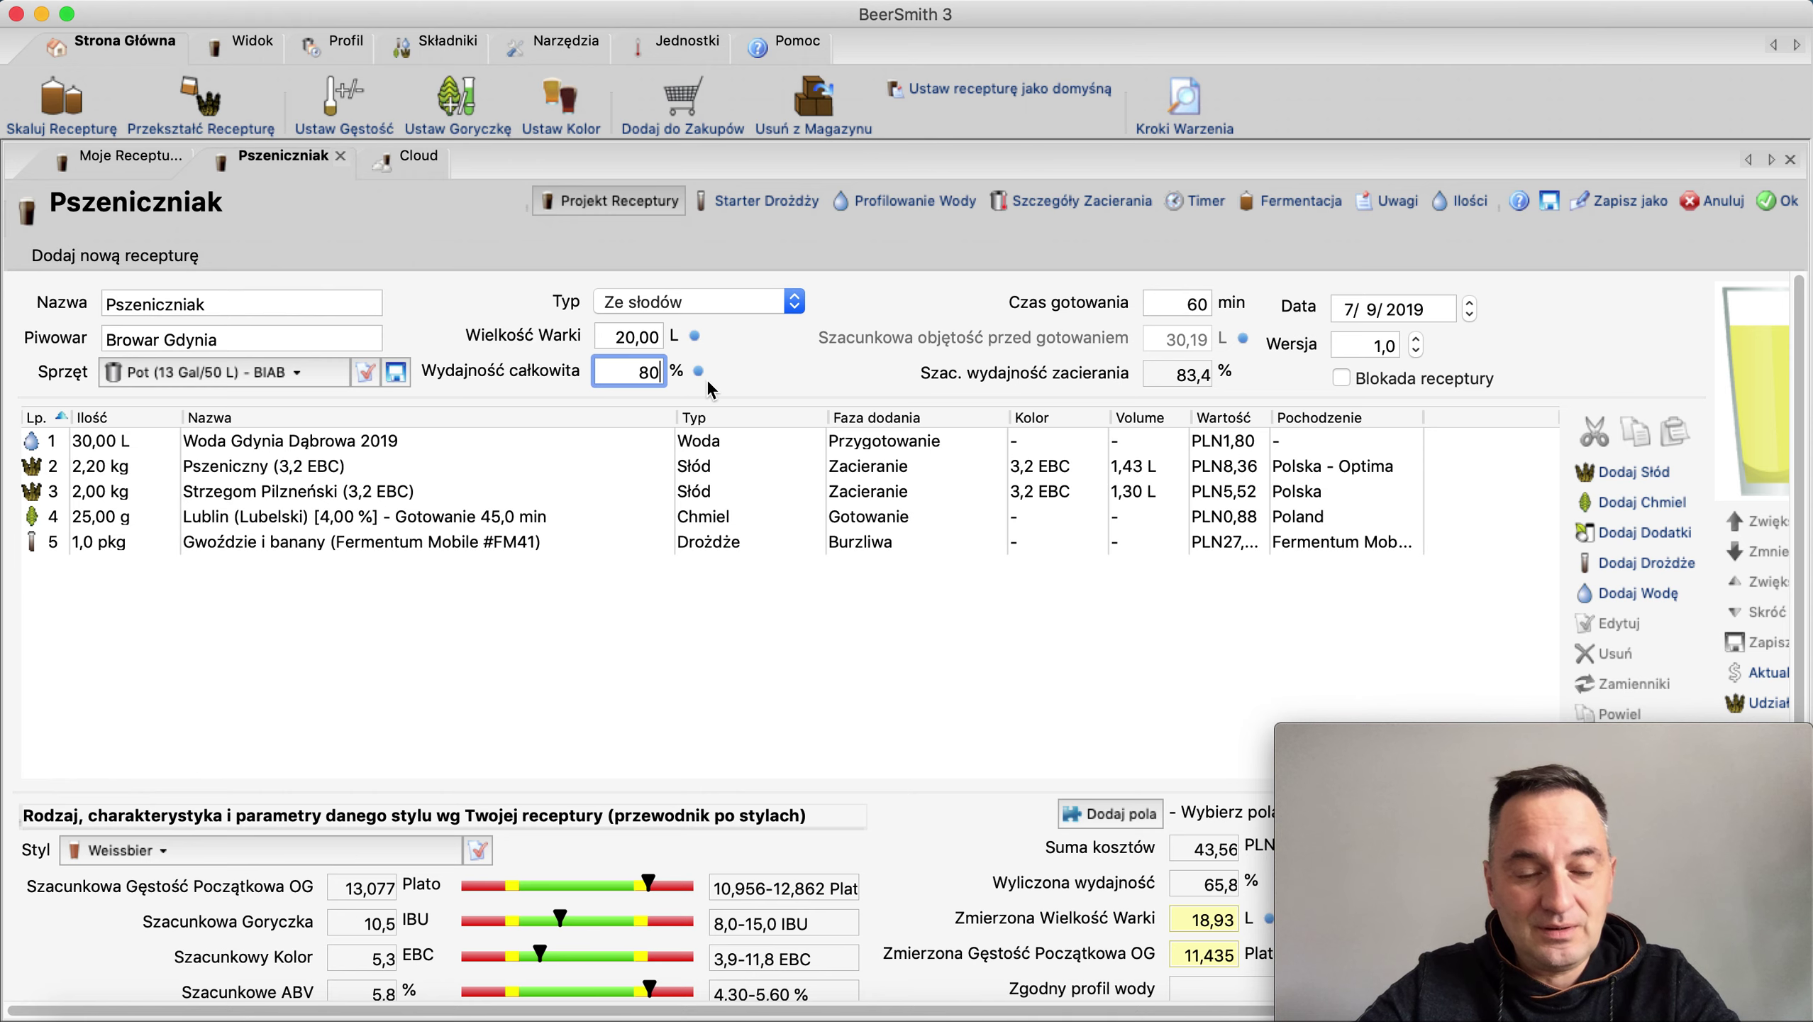
pyautogui.scroll(-2, 713, 445)
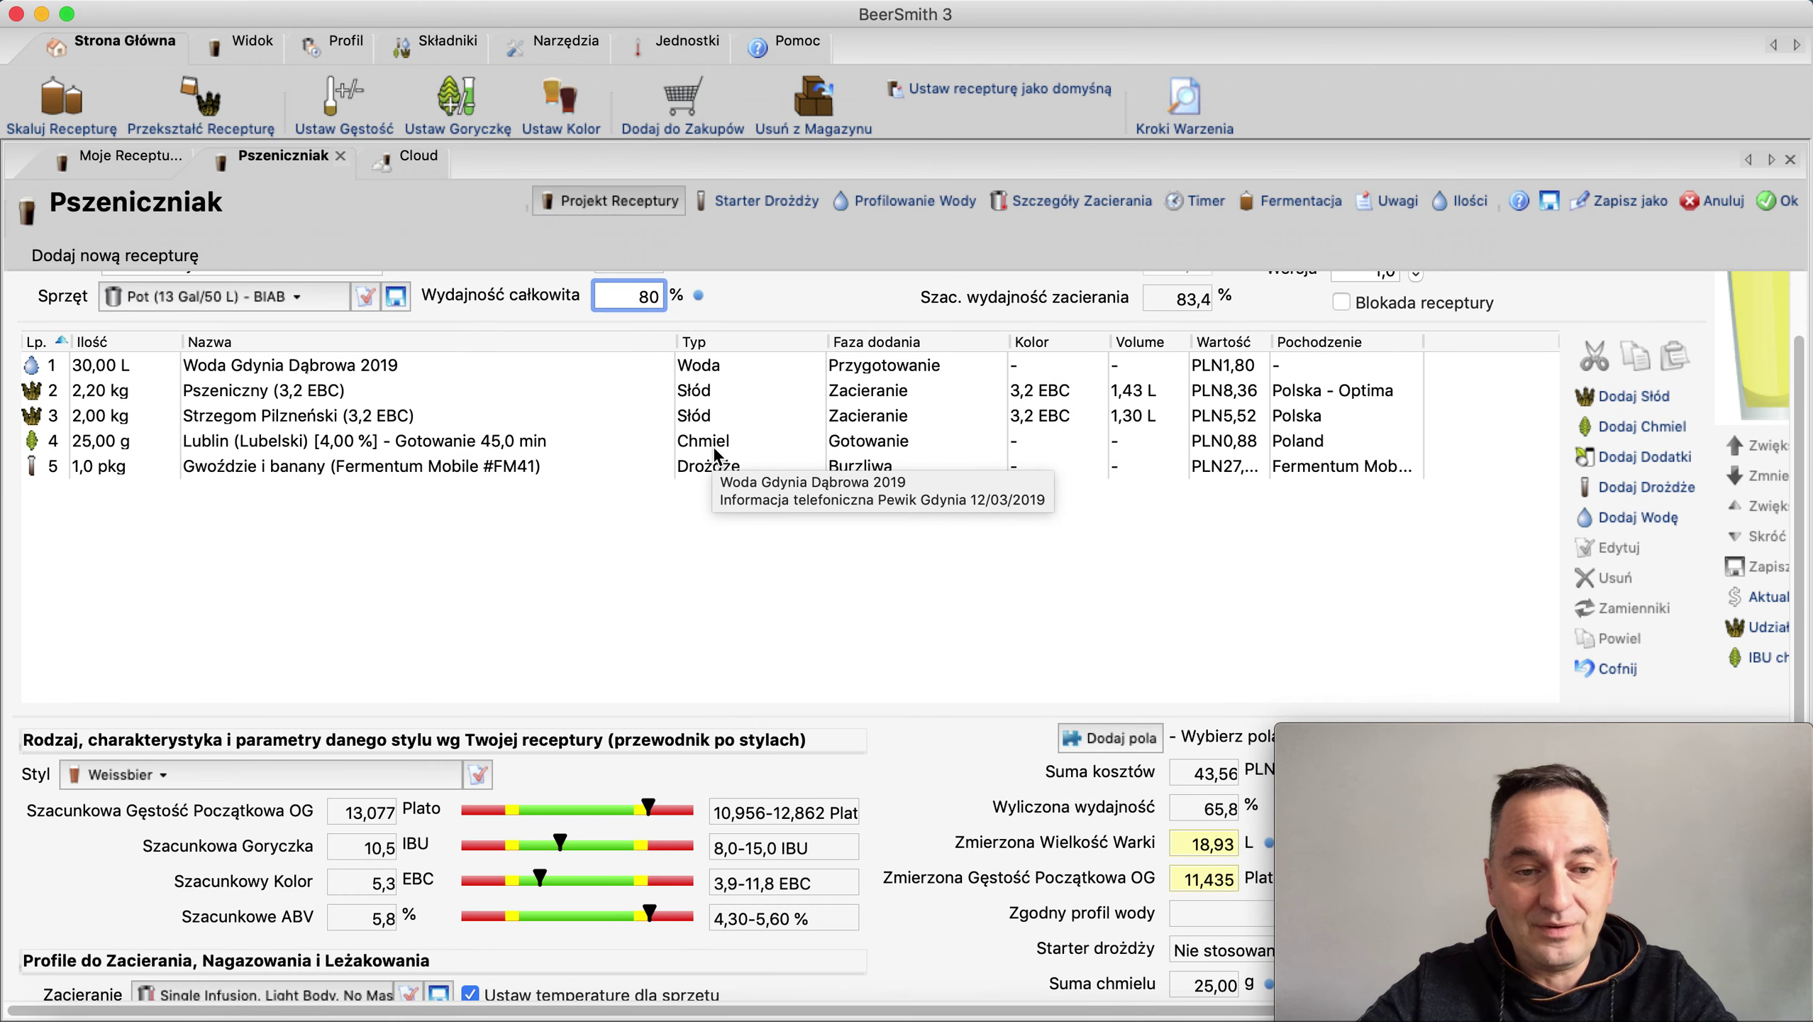
pyautogui.scroll(2, 708, 444)
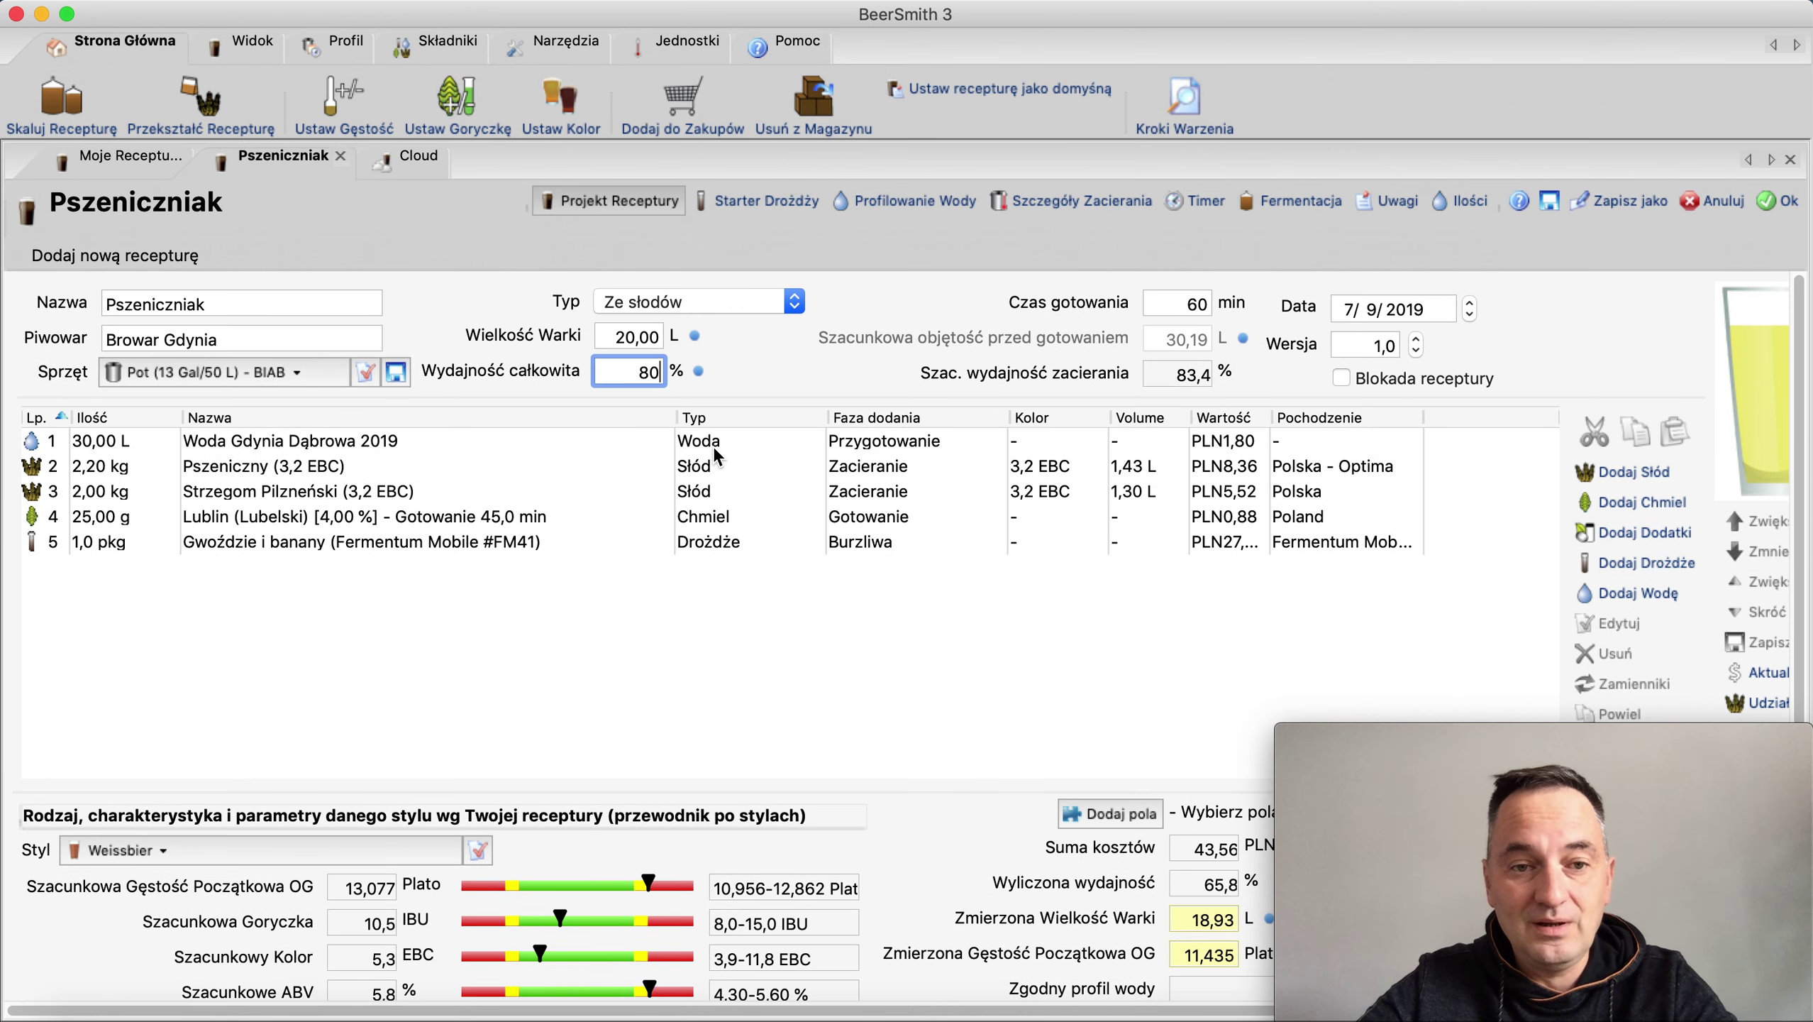
# Set the recipe's total efficiency to 75 % and review the estimated gravity, bitterness, colour and ABV
pyautogui.doubleClick(642, 372)
pyautogui.write('75')
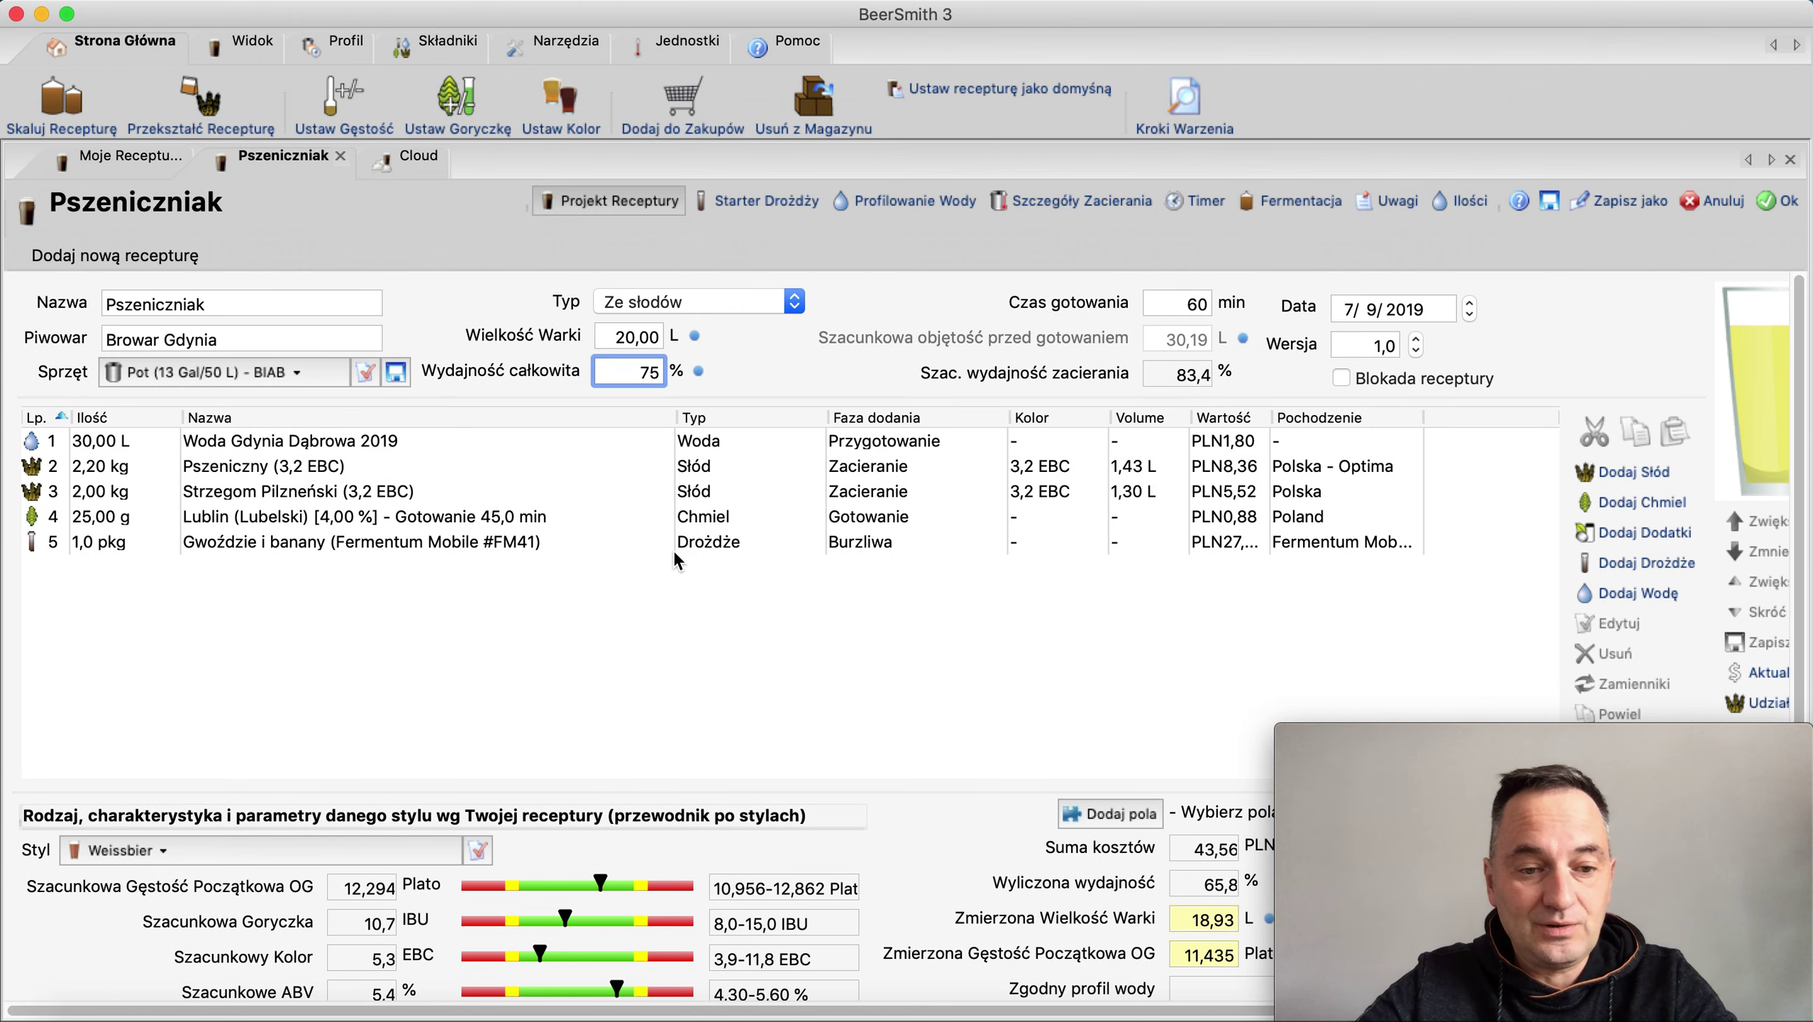
pyautogui.scroll(-1, 673, 550)
pyautogui.scroll(1, 673, 549)
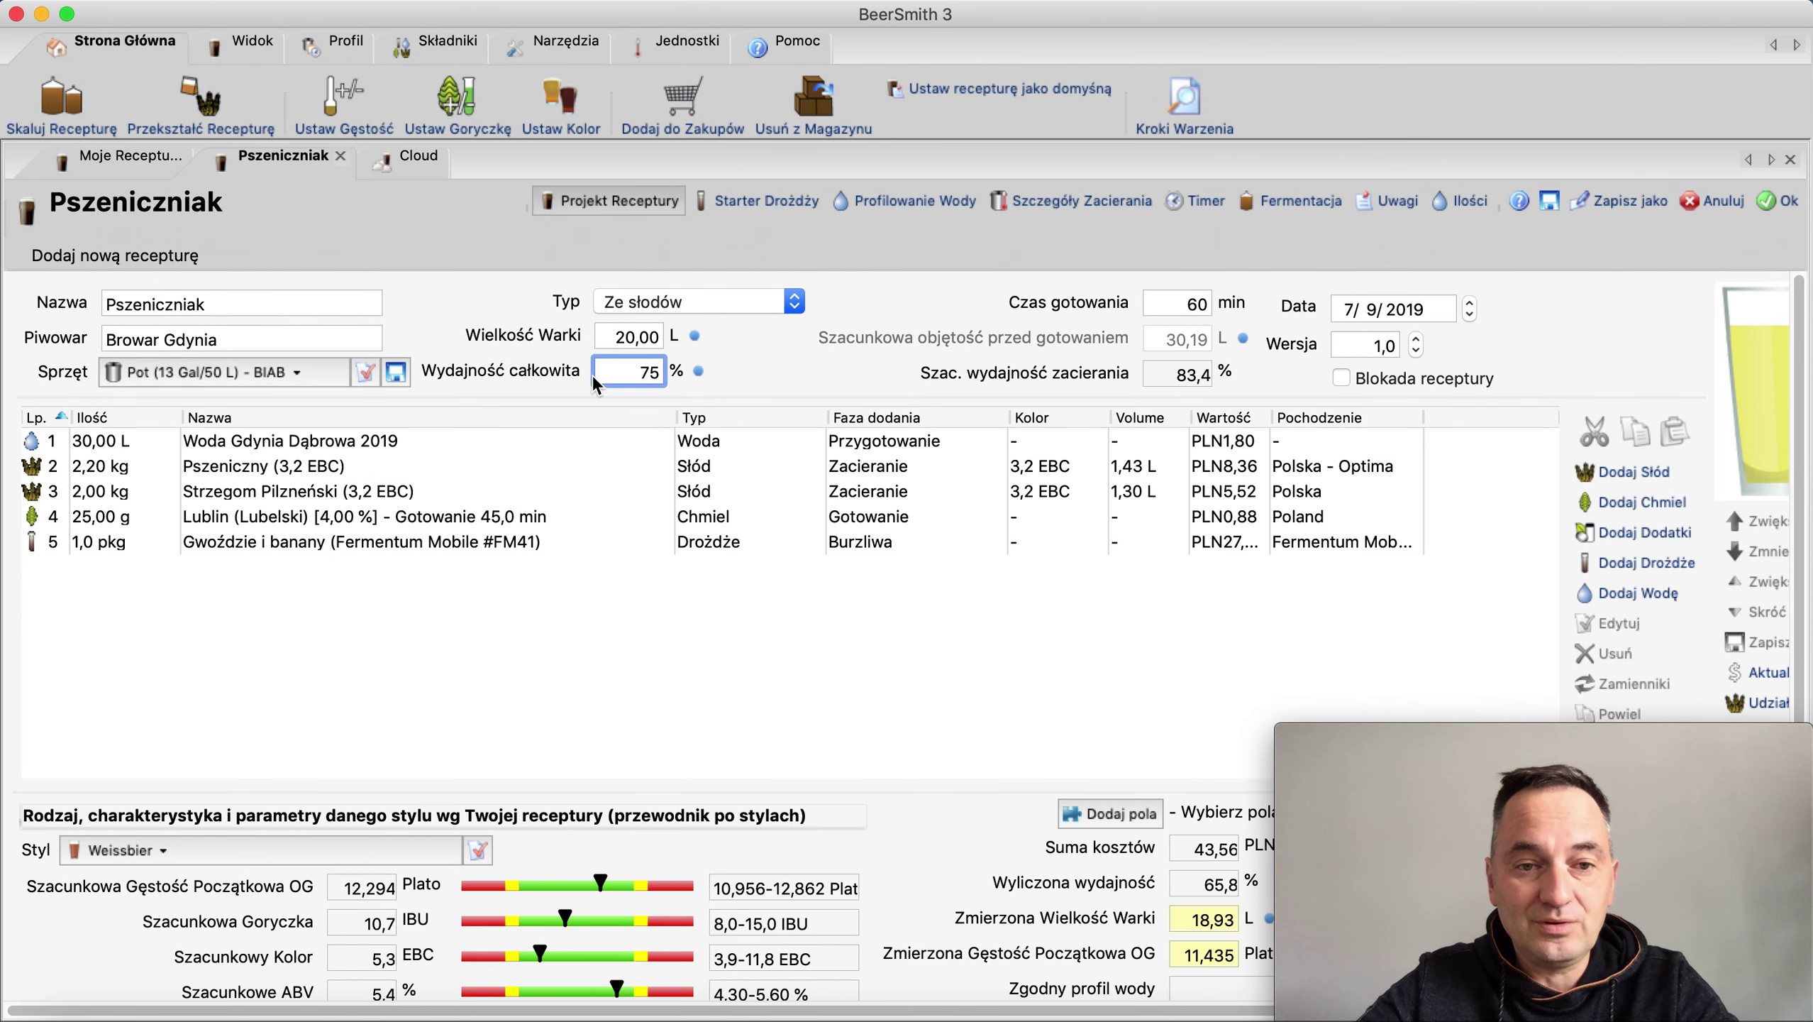
pyautogui.click(612, 541)
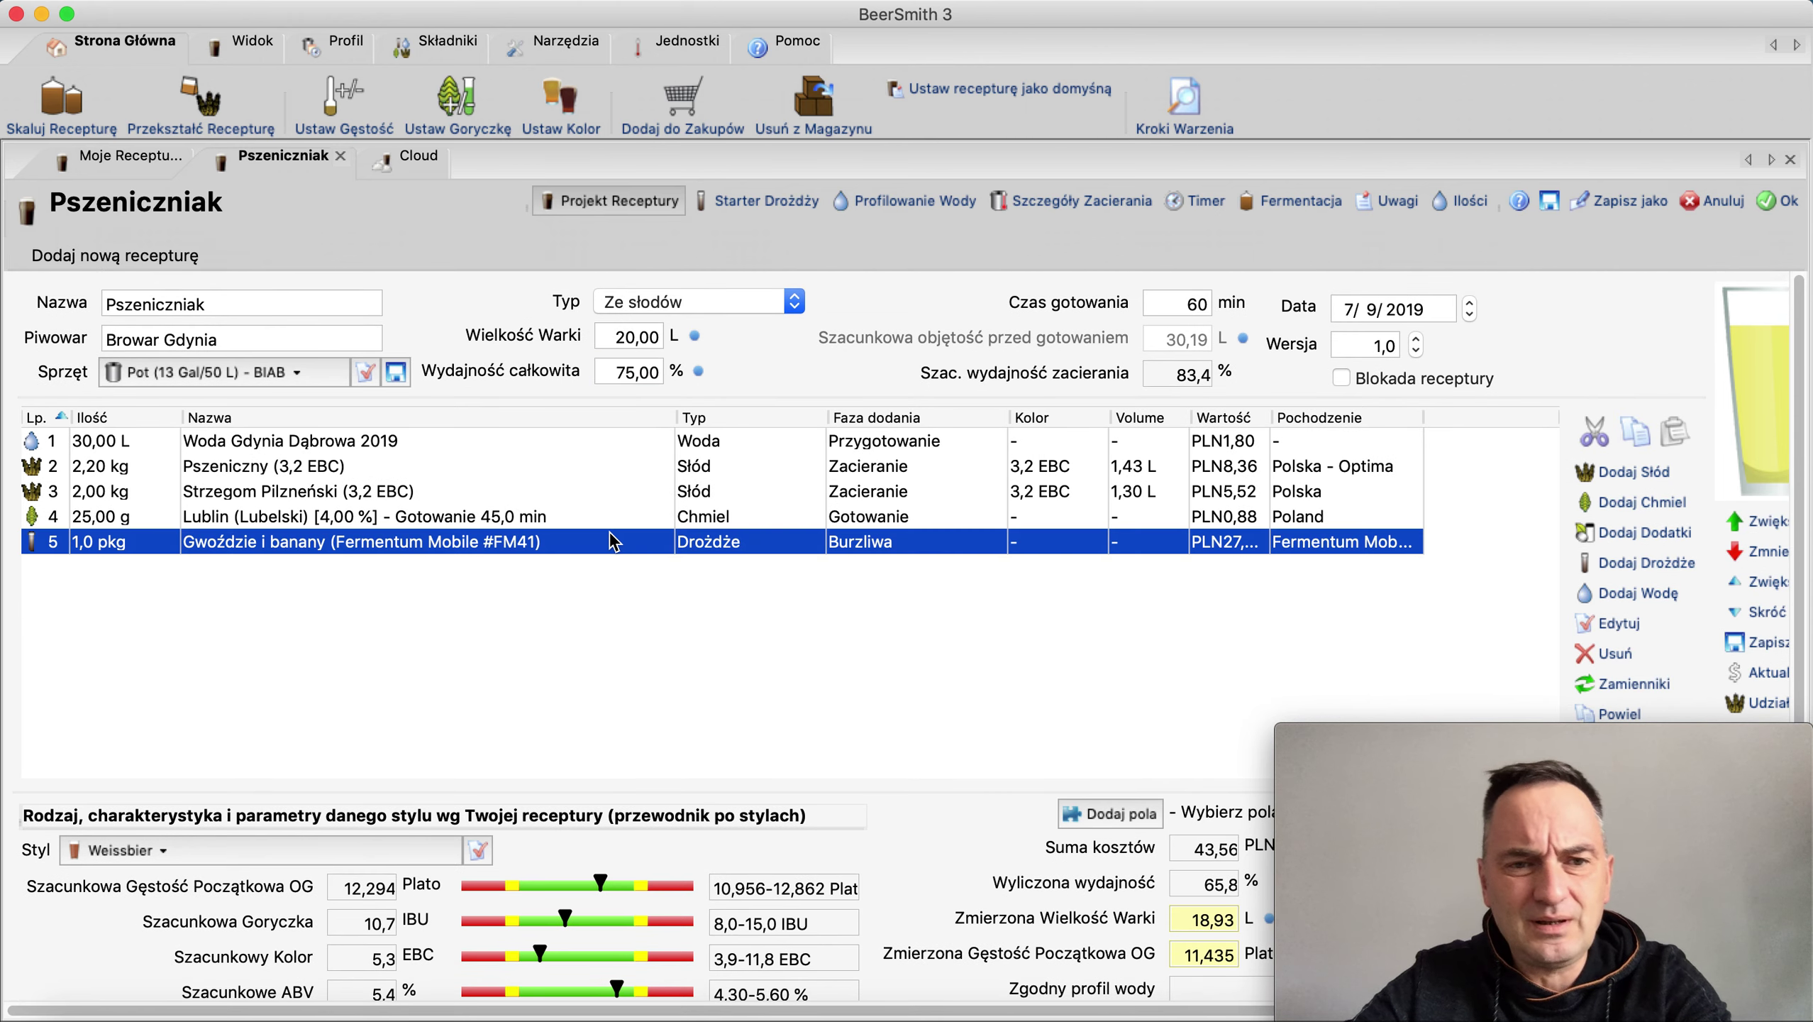
pyautogui.scroll(-3, 538, 495)
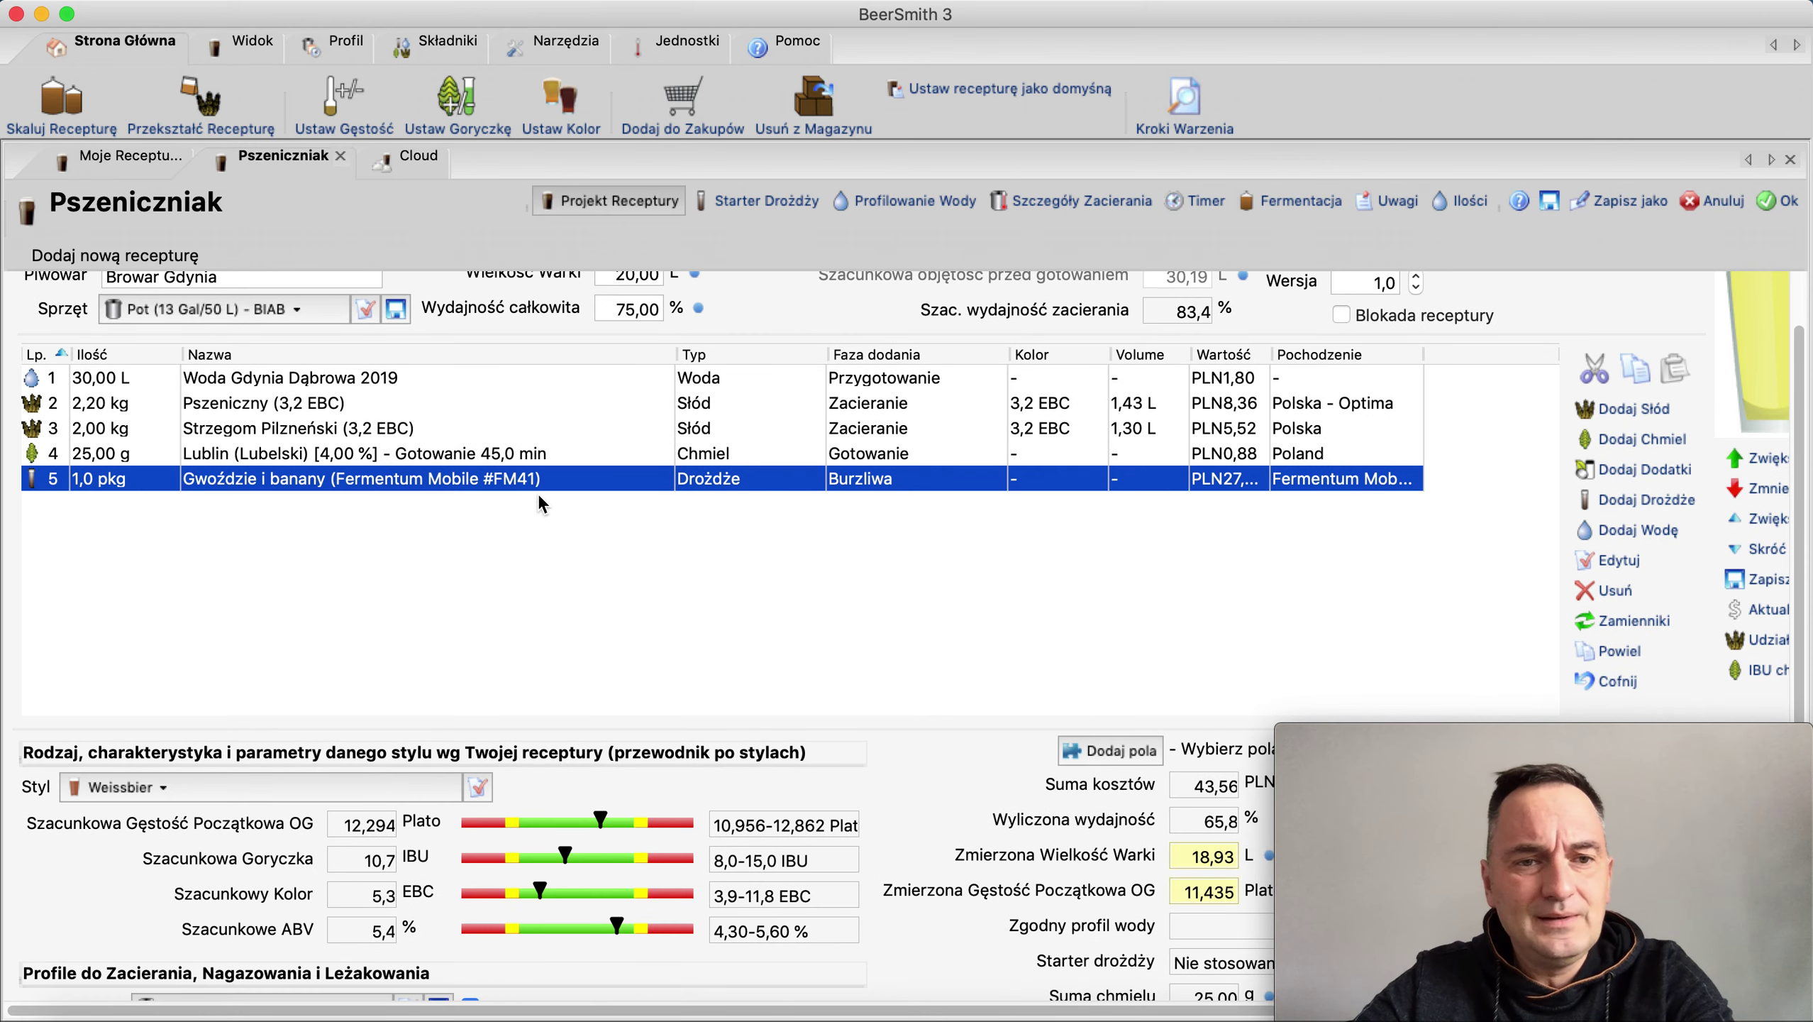
pyautogui.scroll(3, 538, 493)
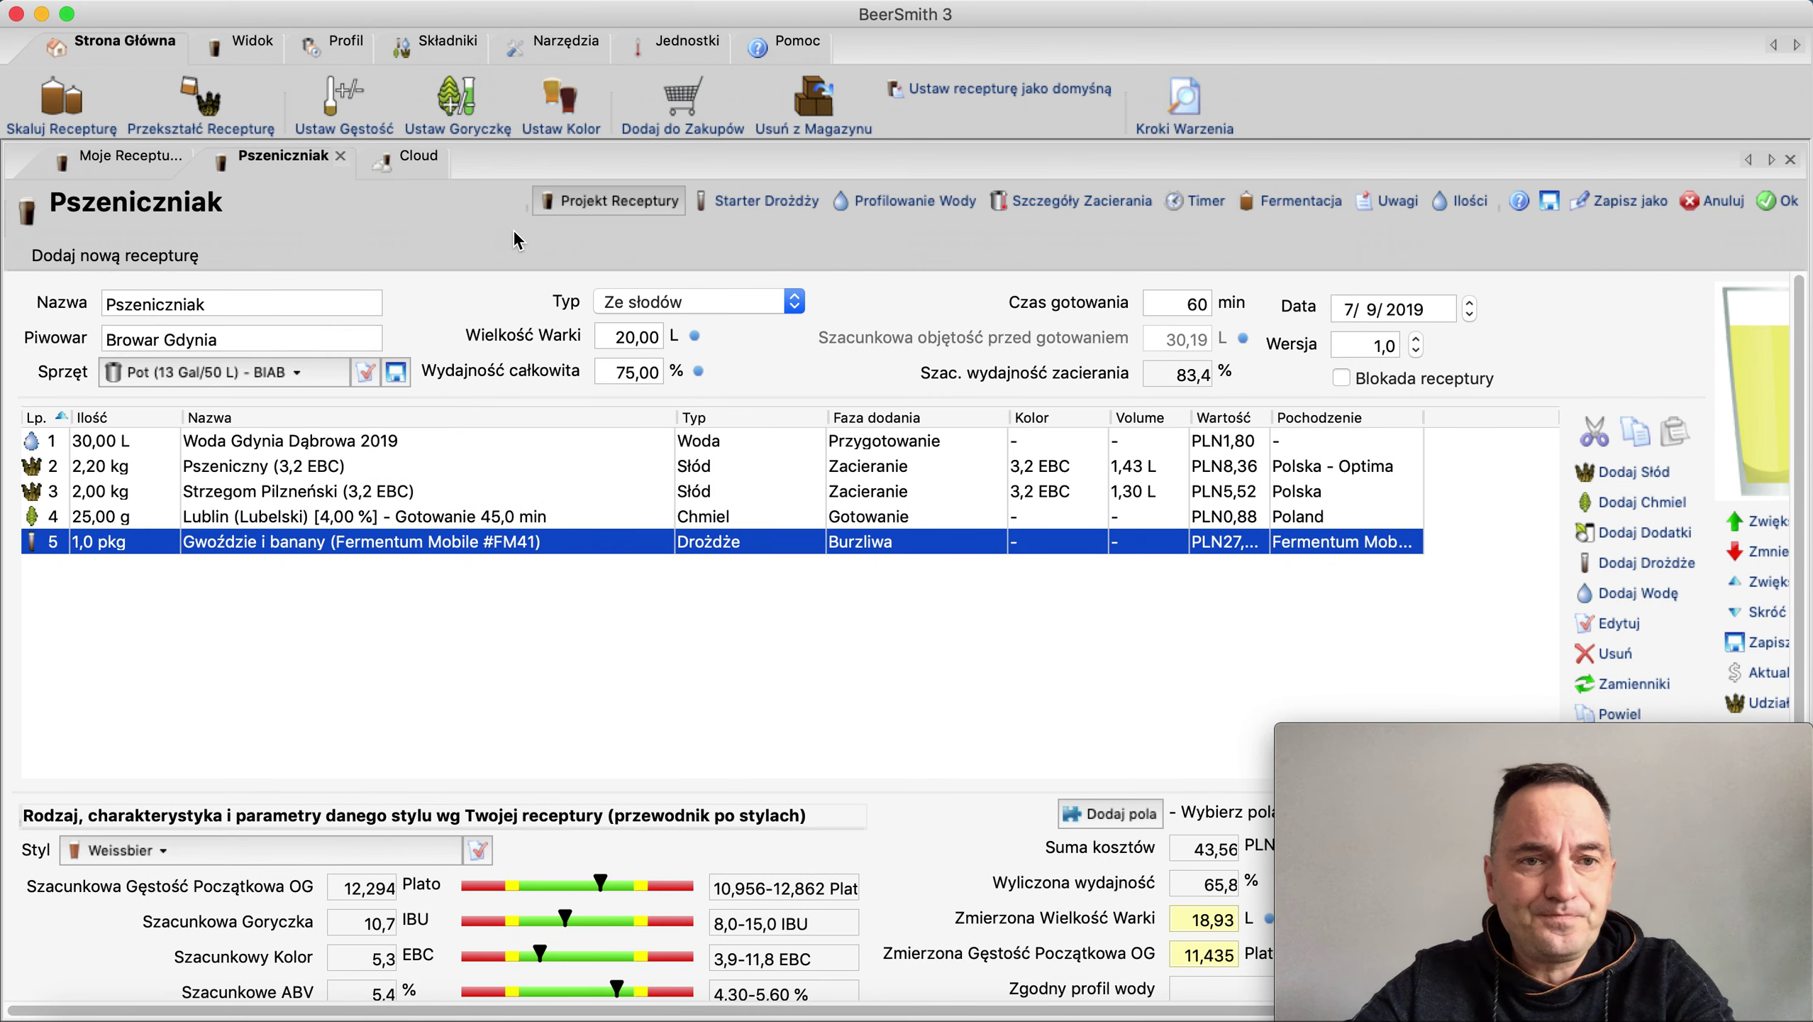
# Configure the yeast starter with a stirrer, a volume of 2 L and a gravity of 8 Plato, and include the starter at bottling
pyautogui.click(764, 210)
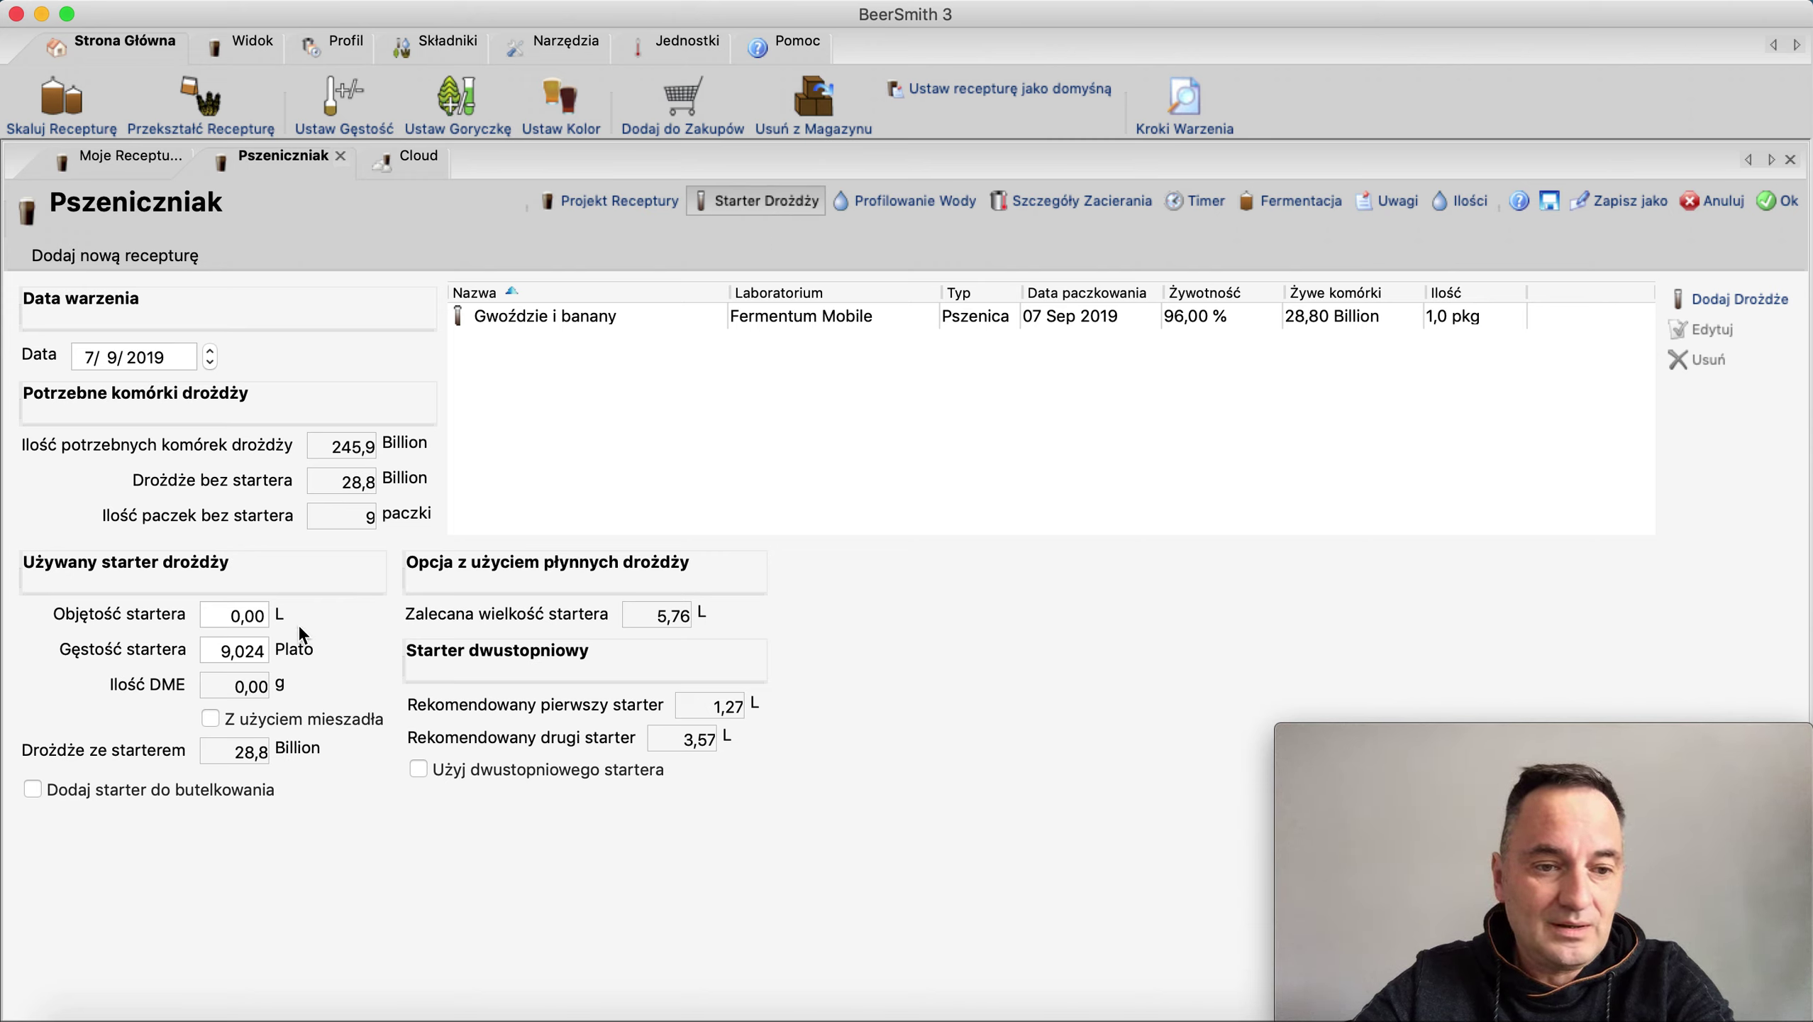
pyautogui.click(210, 718)
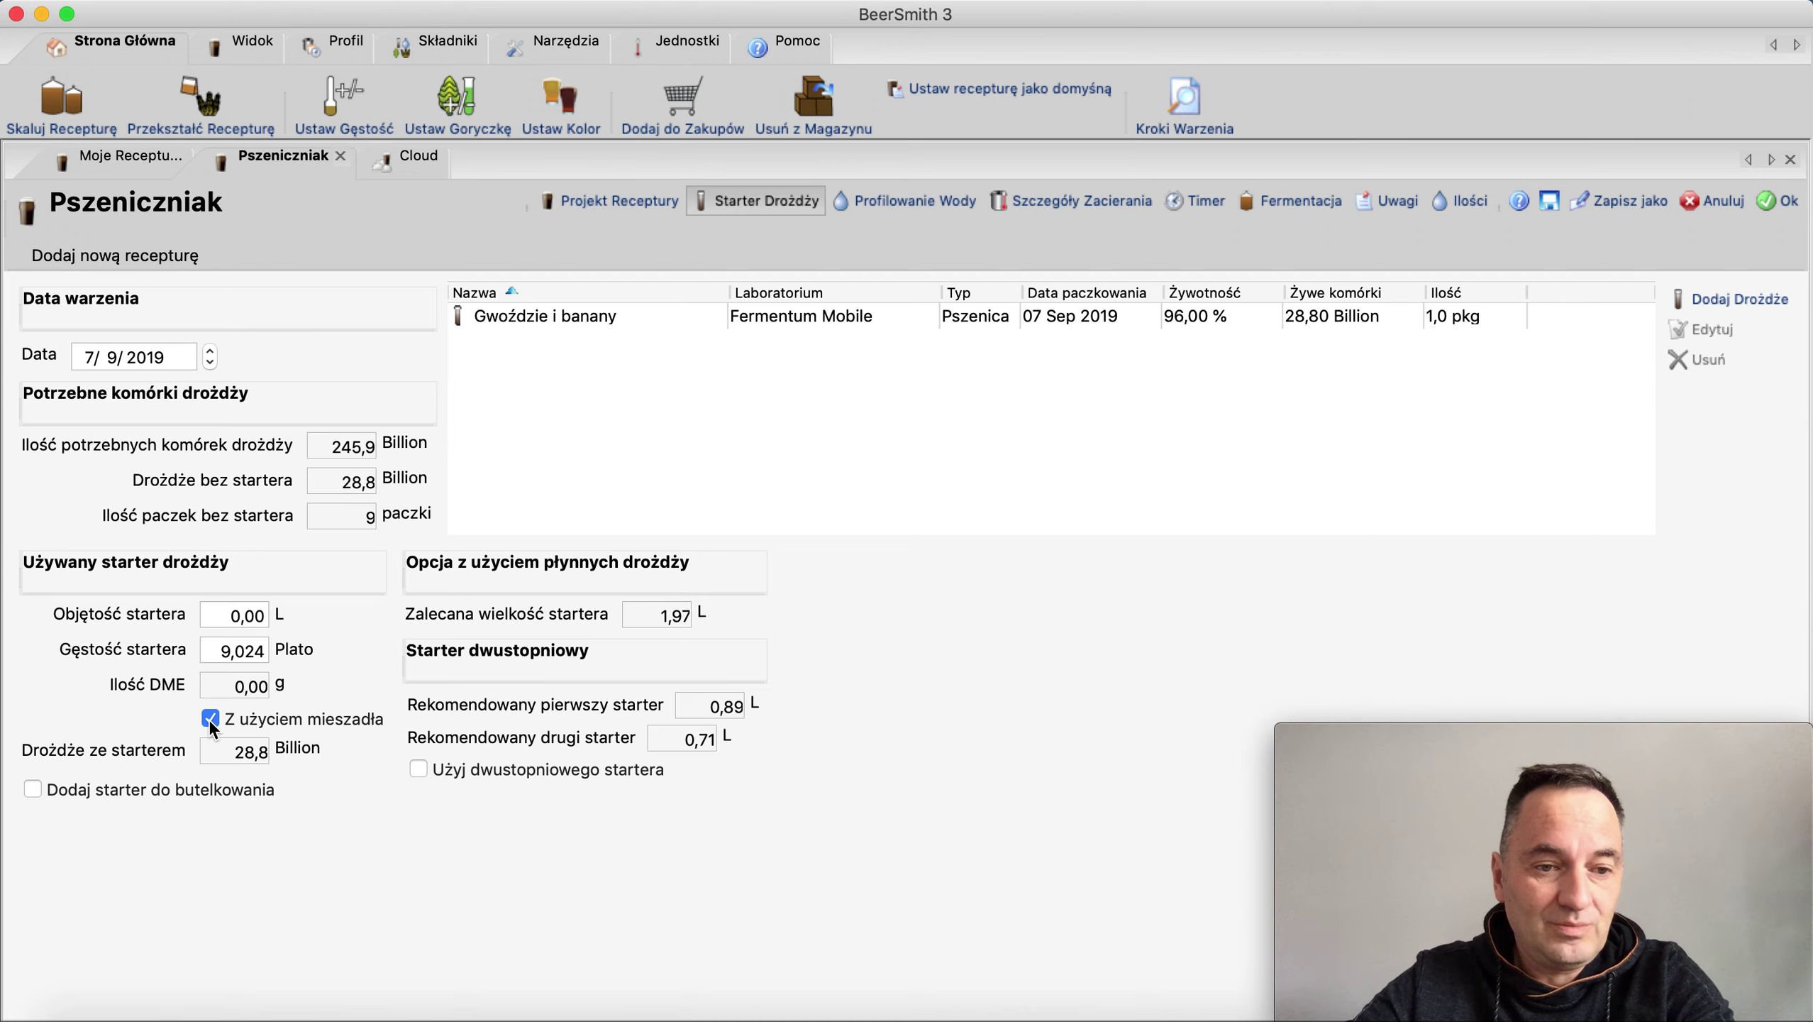
pyautogui.click(232, 615)
pyautogui.write('2')
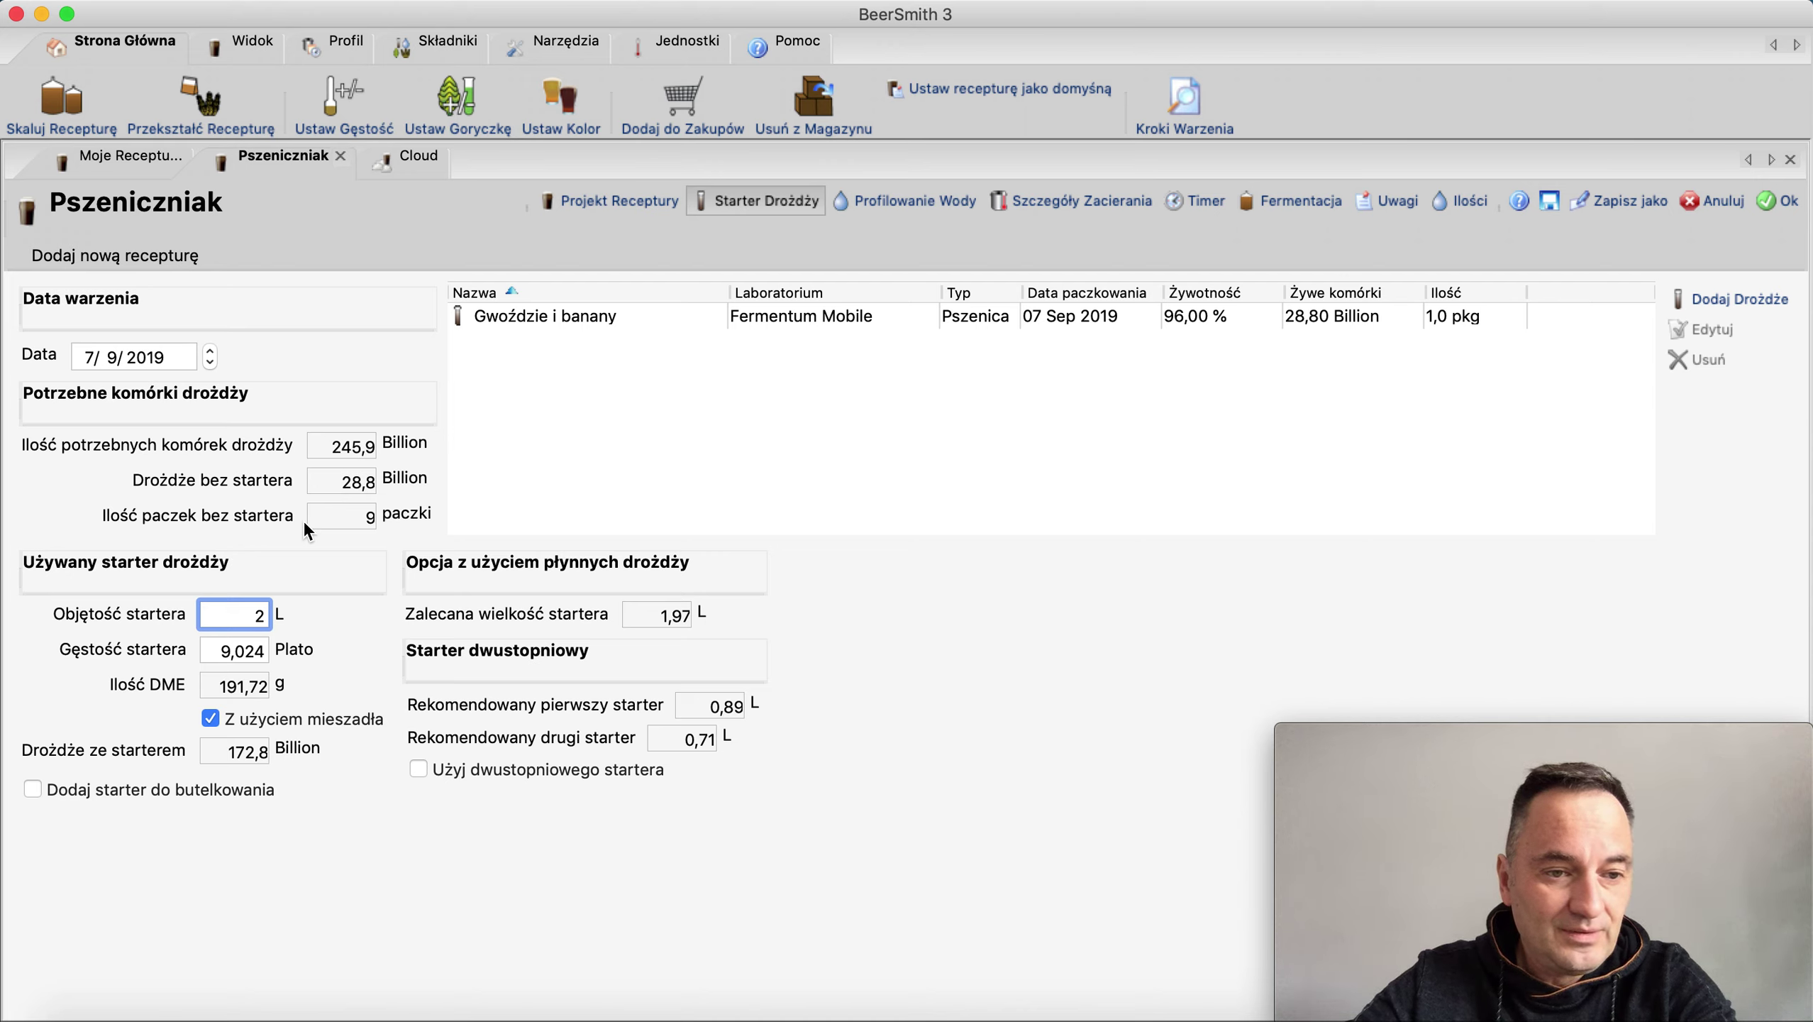
pyautogui.click(236, 650)
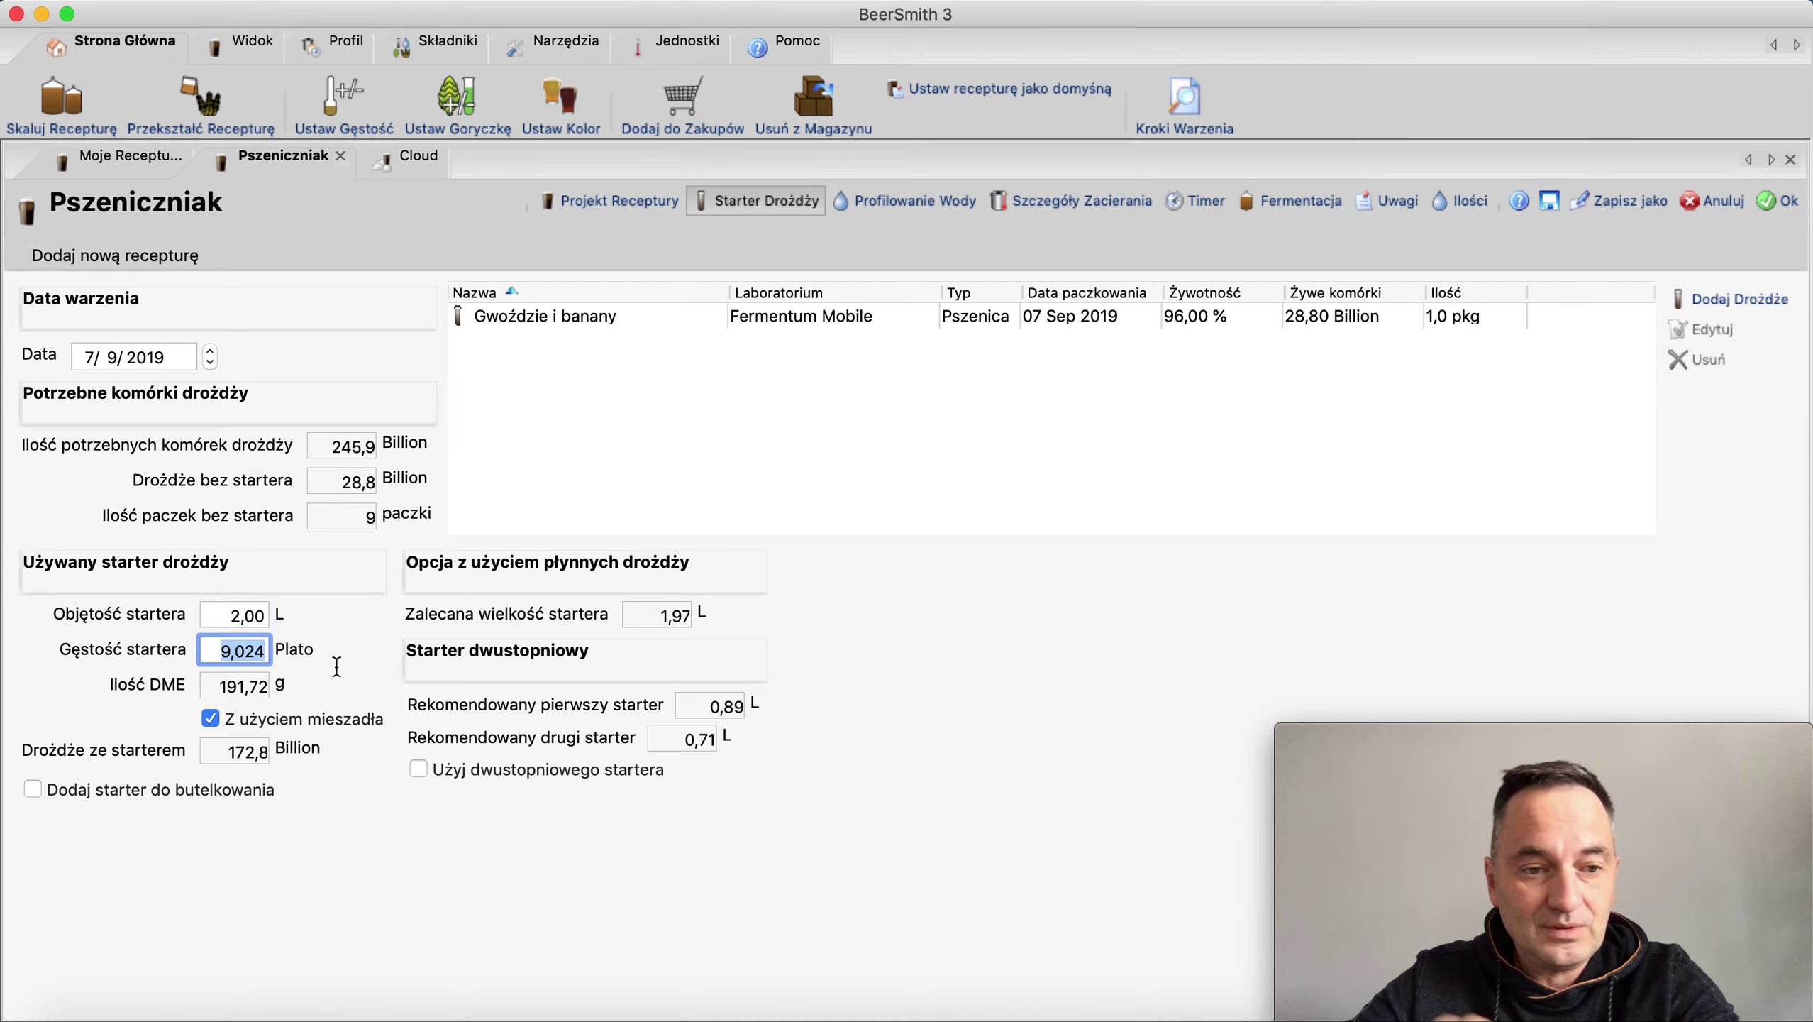
pyautogui.write('8')
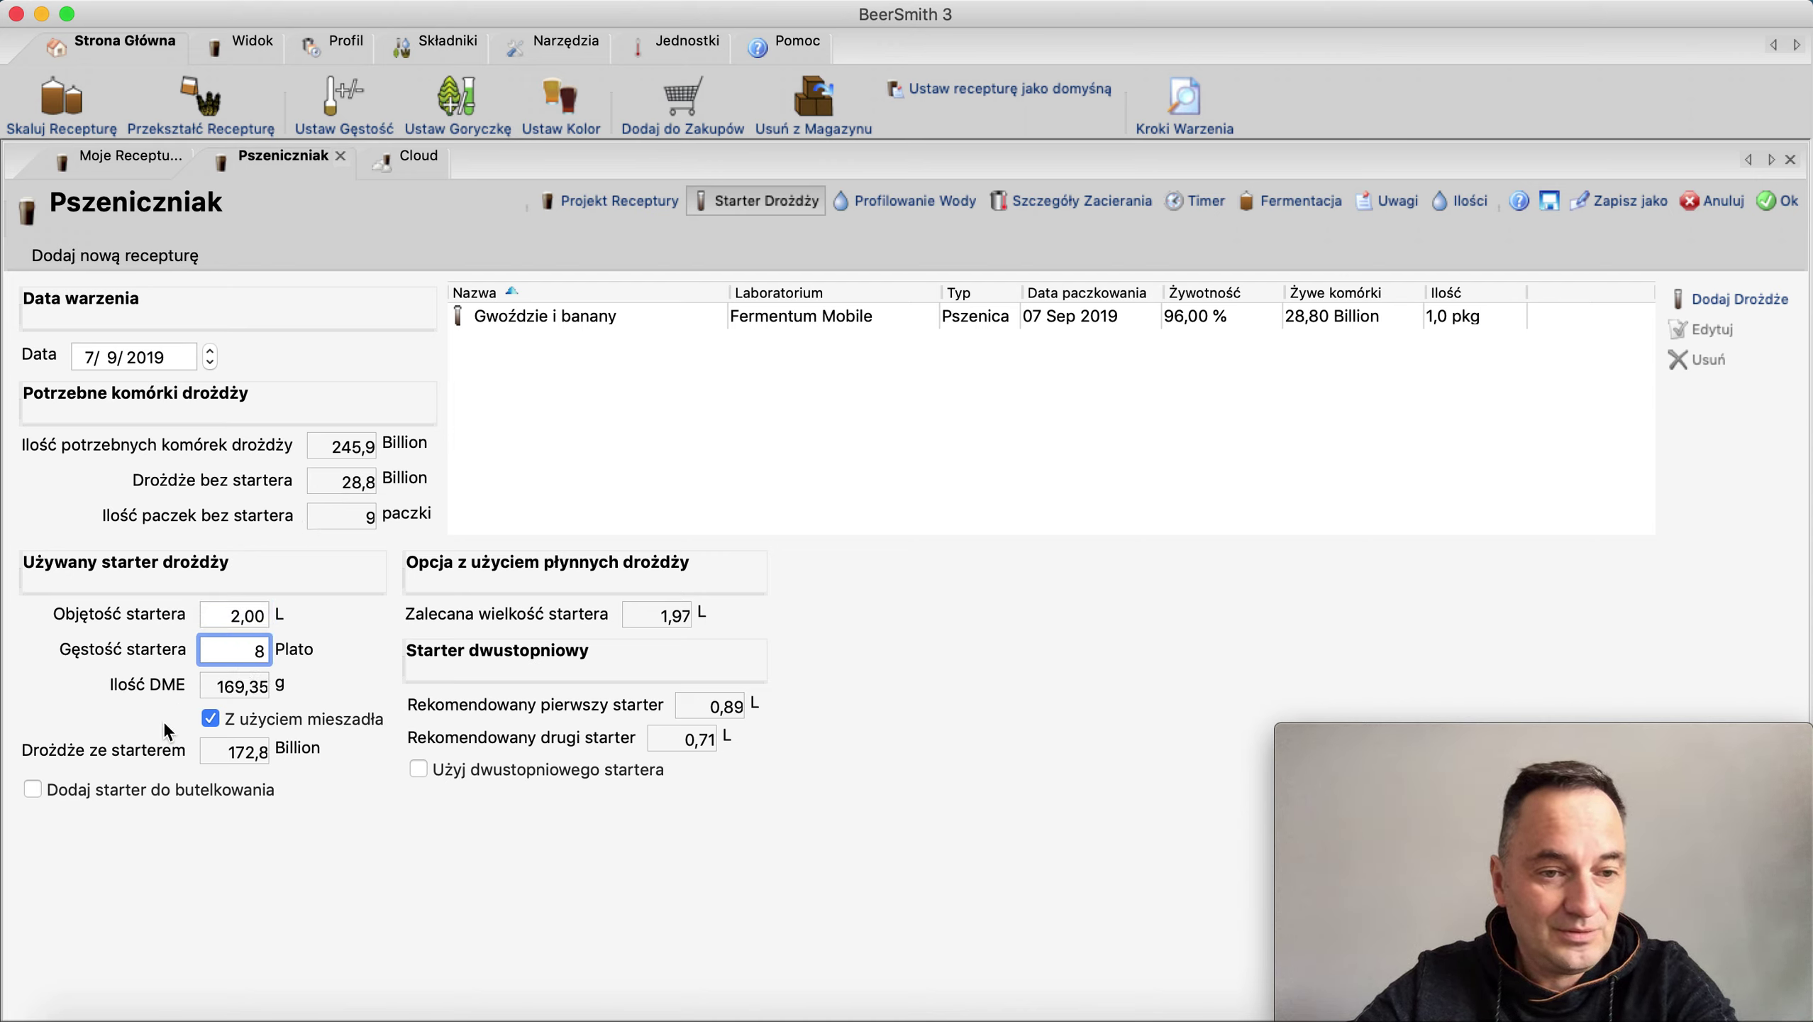
pyautogui.click(54, 694)
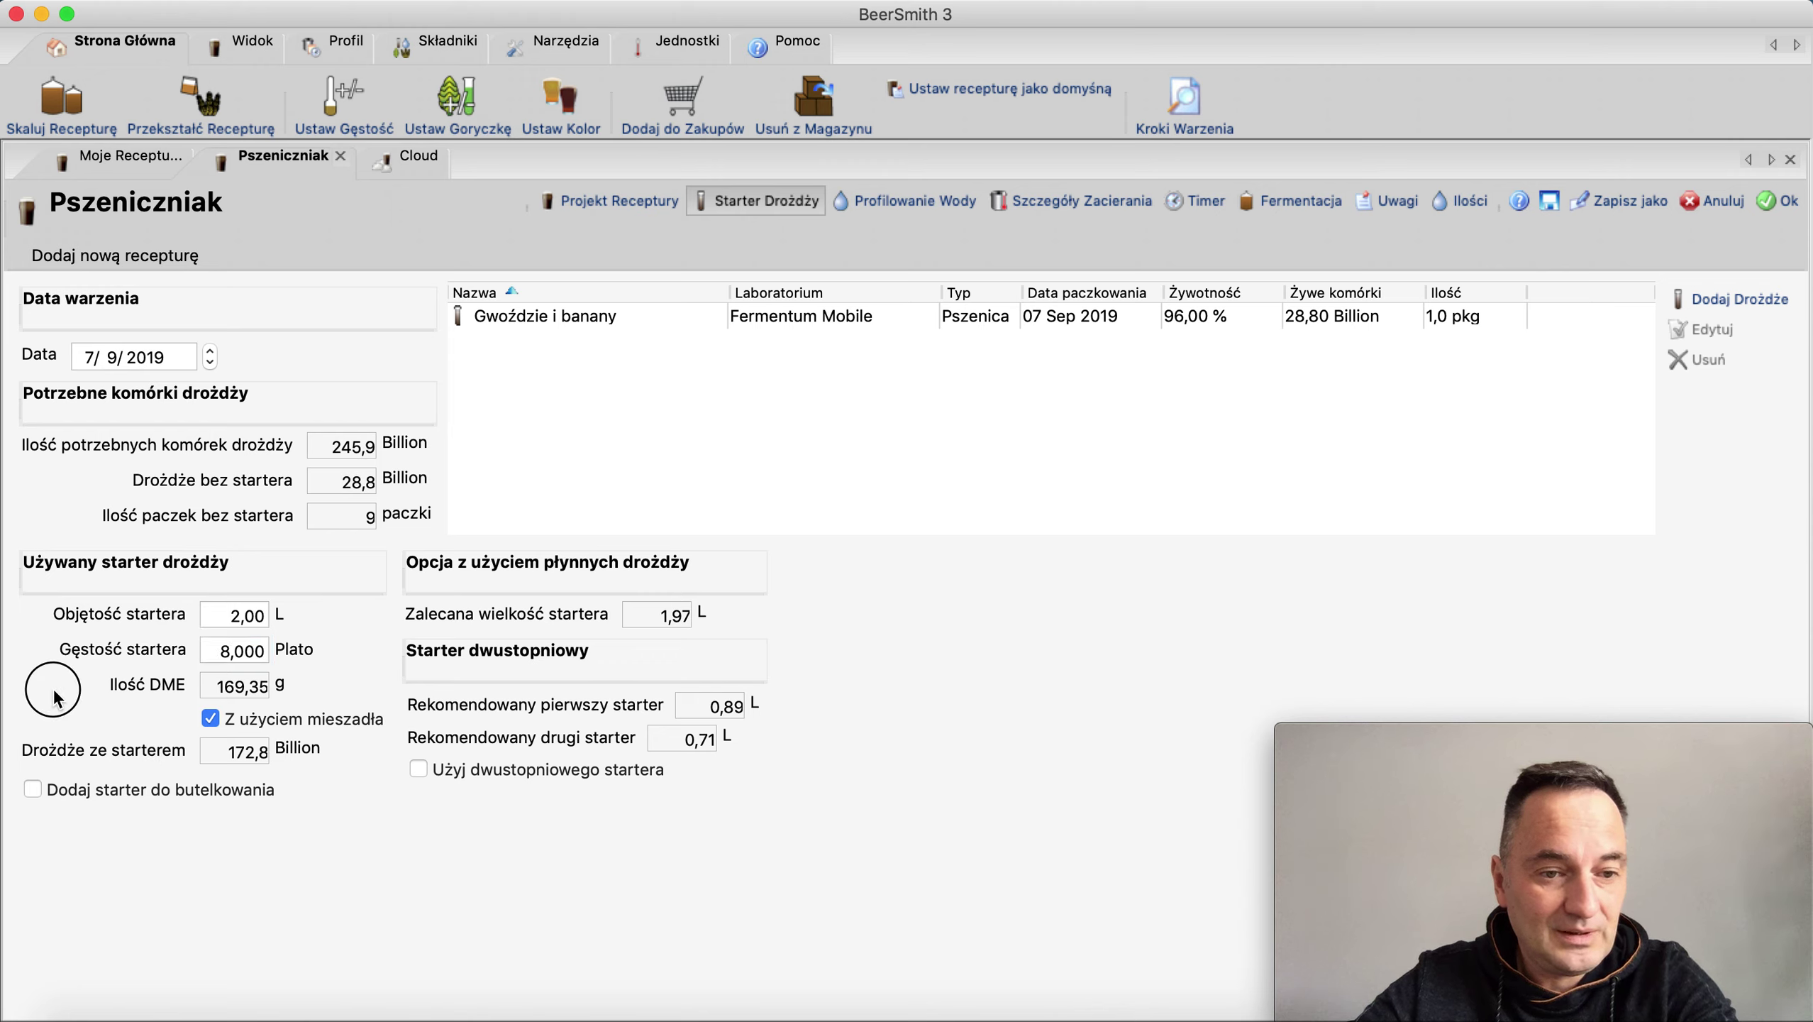
pyautogui.click(33, 789)
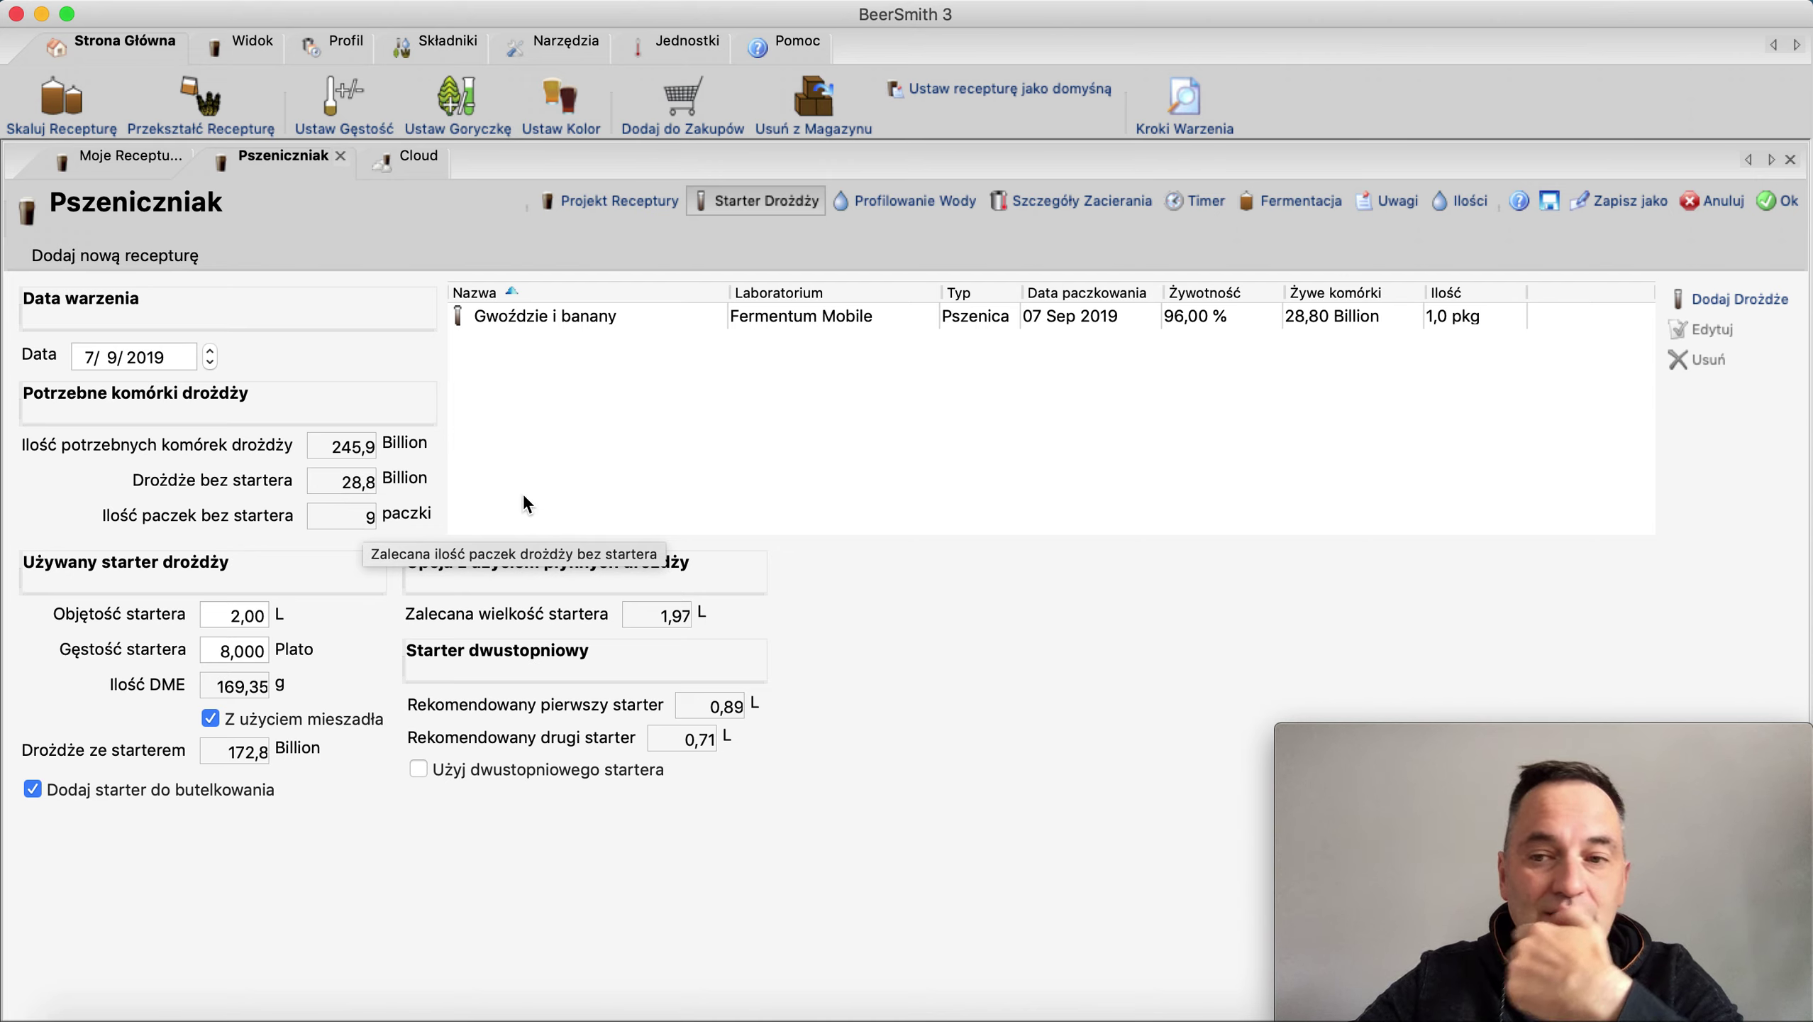
# Review the recipe's water profile and mash details, then return to the recipe design
pyautogui.click(895, 202)
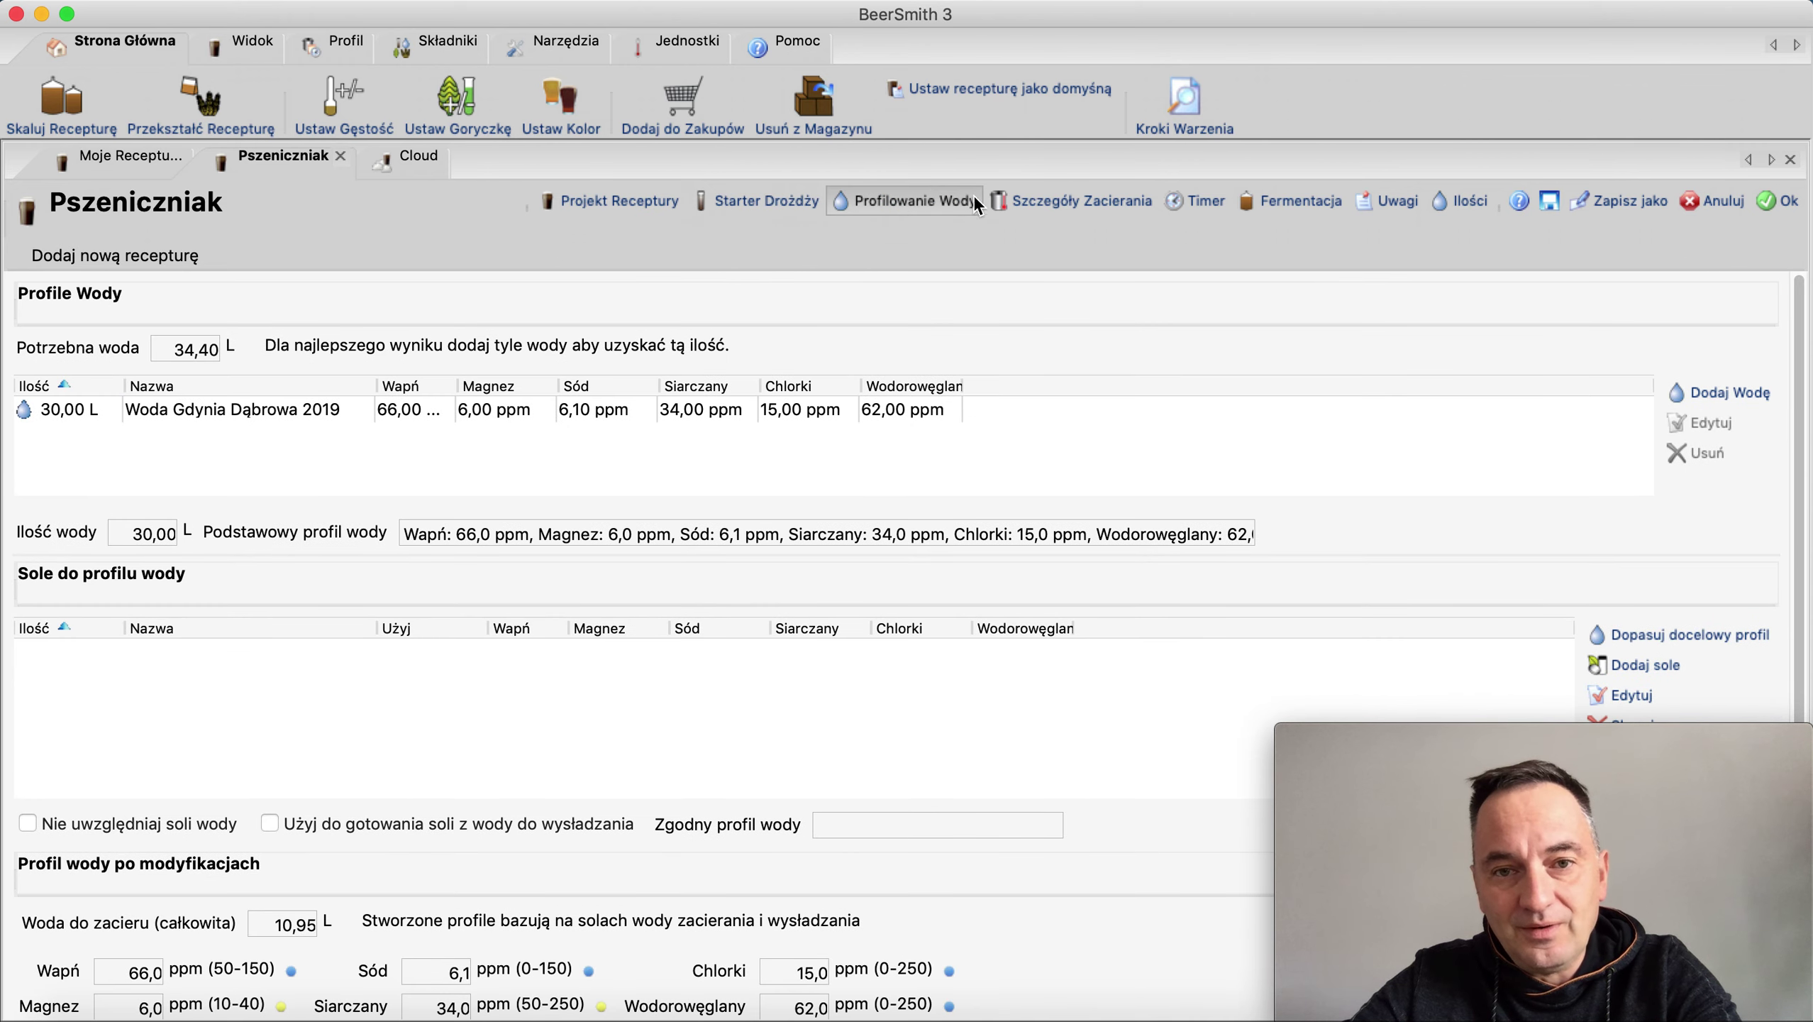
pyautogui.click(1030, 195)
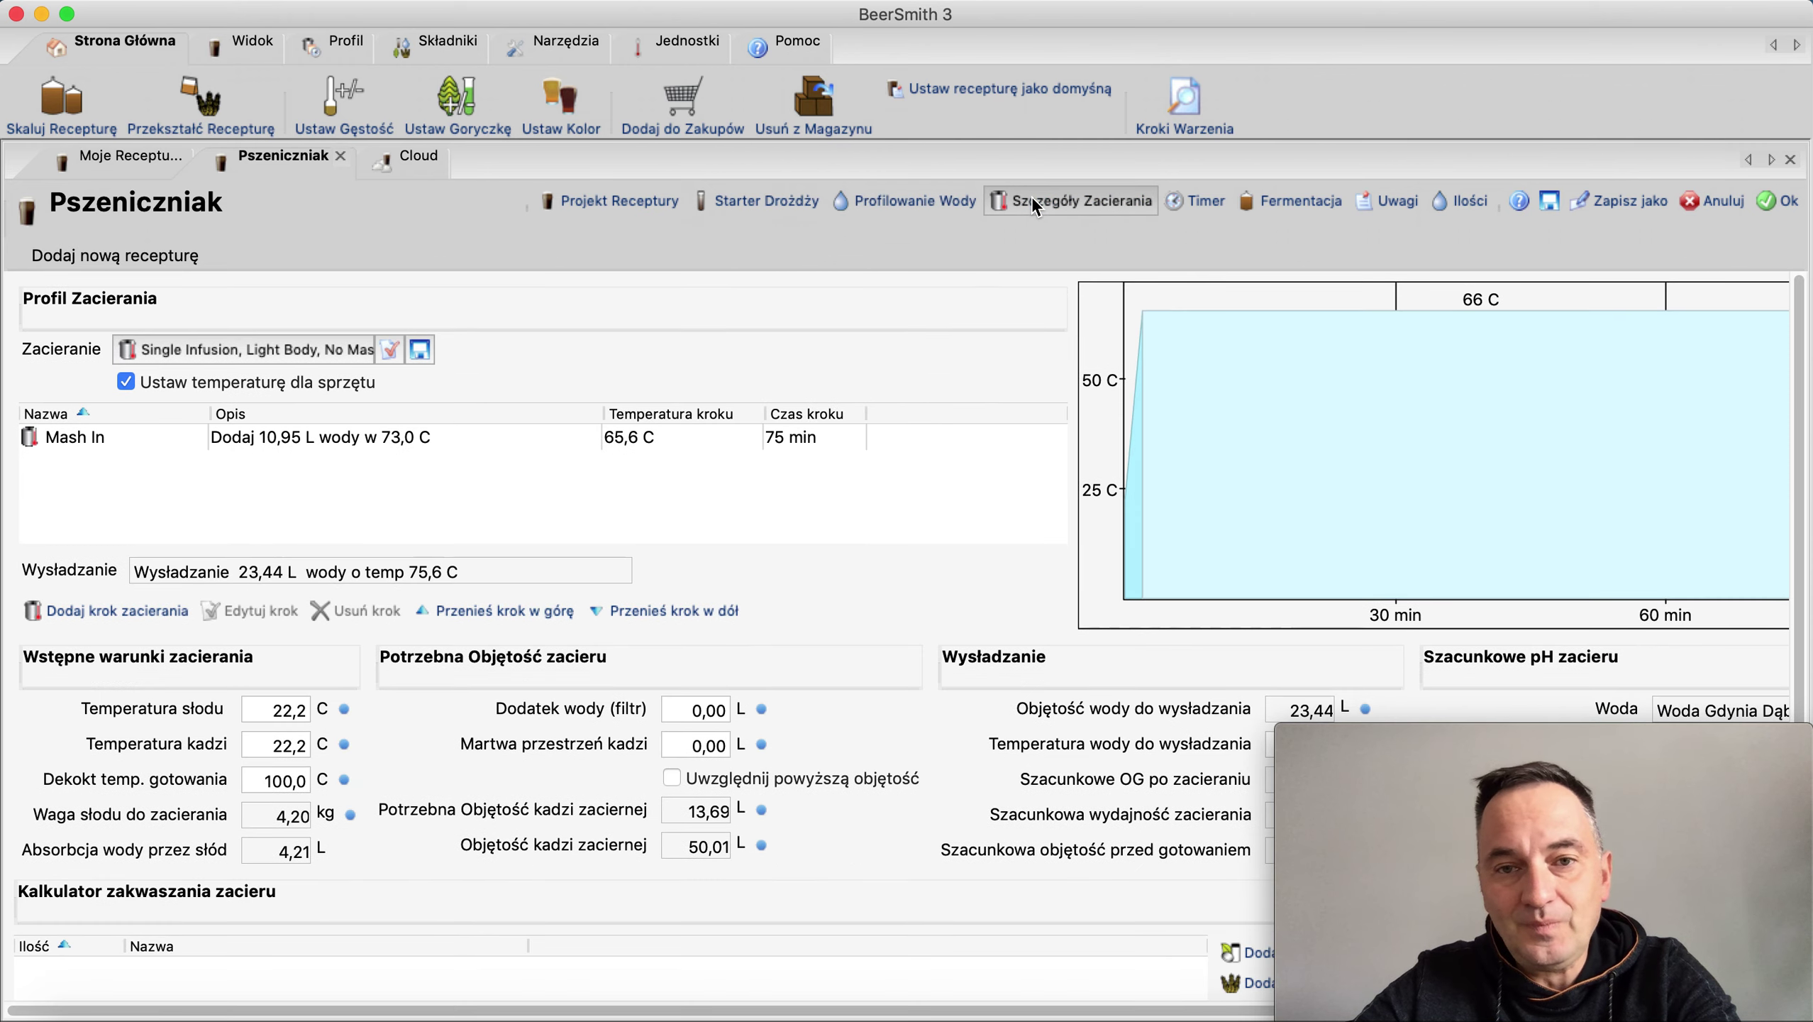
pyautogui.click(609, 198)
# Set the recipe's carbonation level to 3.0 vols, after trying 2.5 vols
pyautogui.scroll(-5, 513, 913)
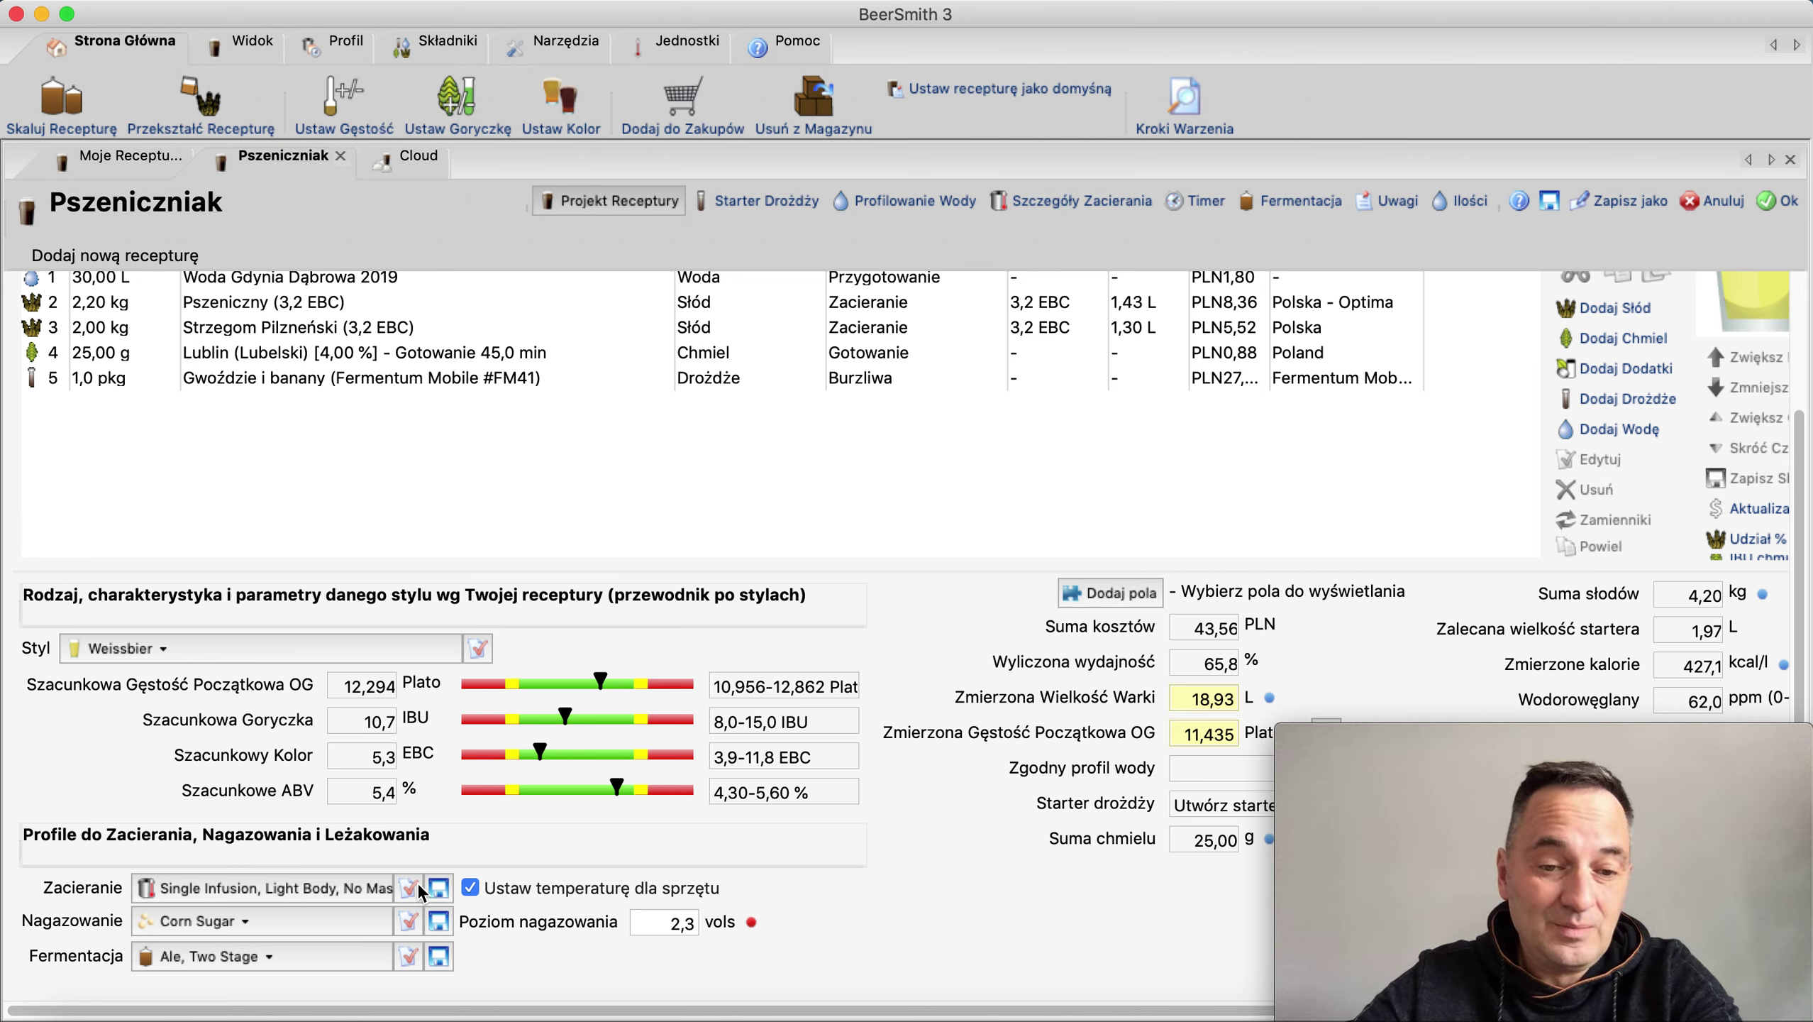
pyautogui.click(673, 913)
pyautogui.write('2,')
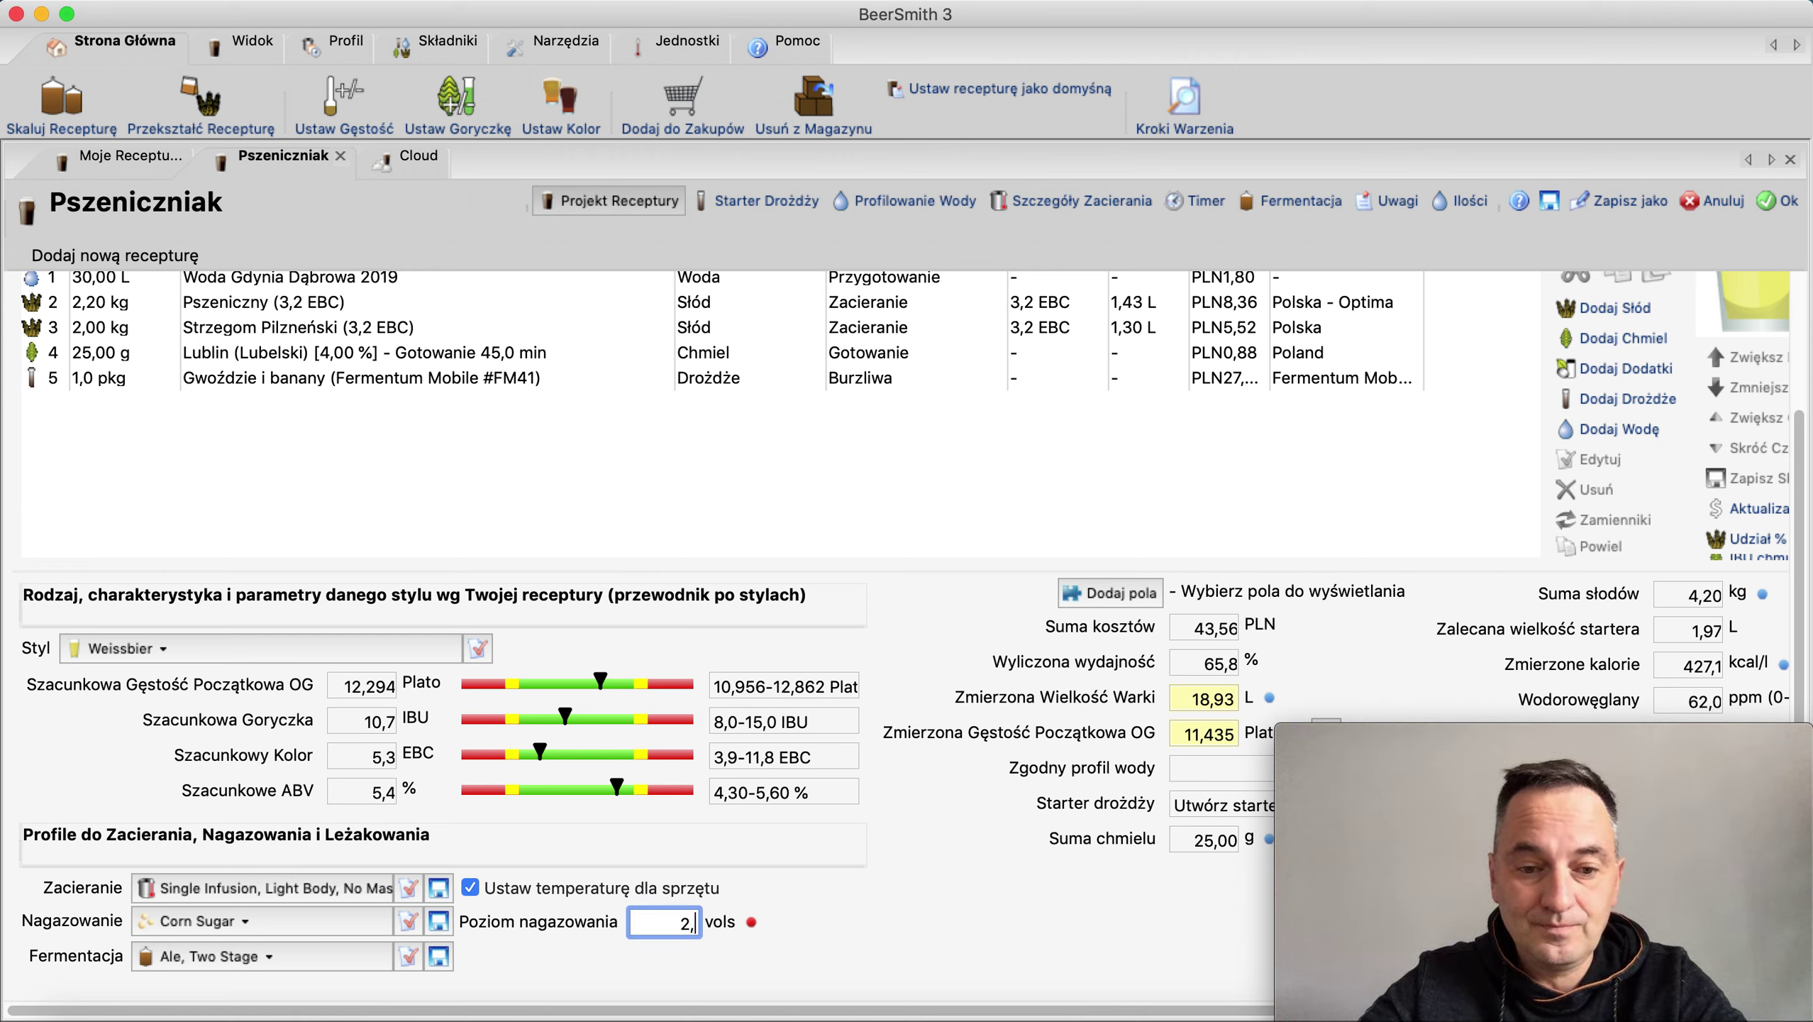
pyautogui.write('5')
pyautogui.click(862, 908)
pyautogui.click(672, 923)
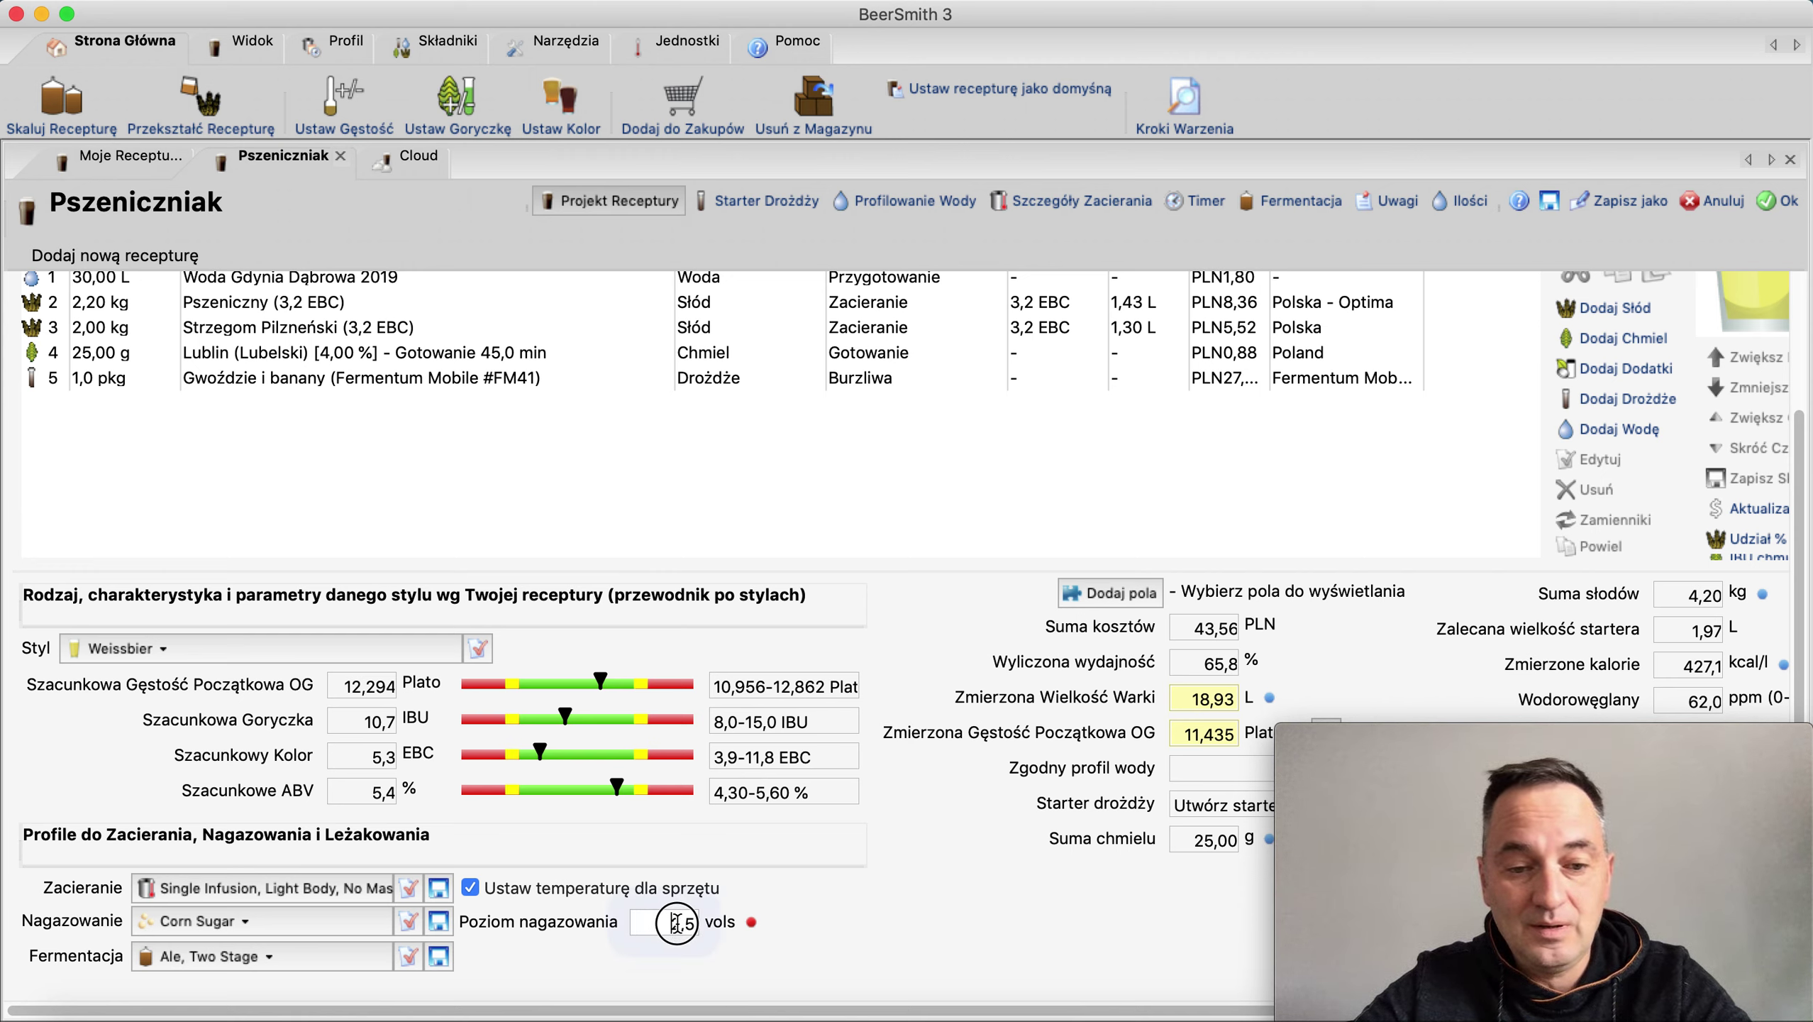
pyautogui.write('3,0')
pyautogui.click(815, 923)
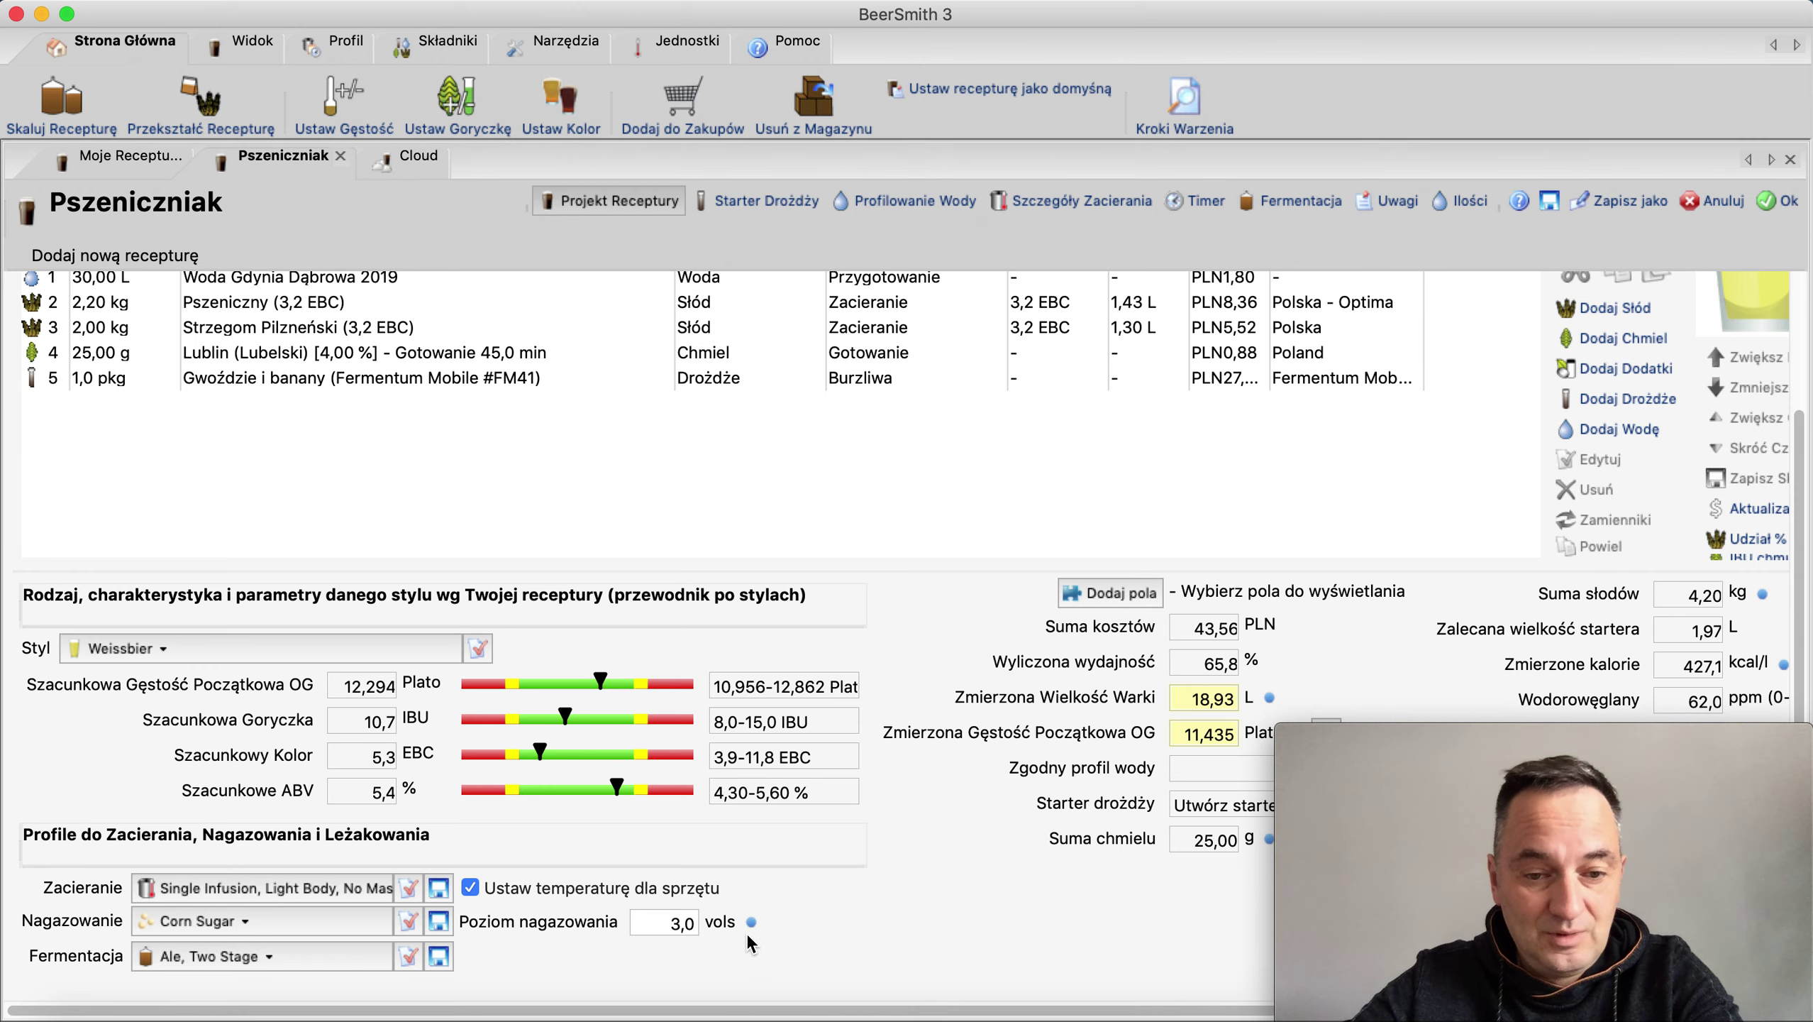
# Inspect the settings of the Single Infusion, Light Body, No Mash Out profile without changing them
pyautogui.click(402, 887)
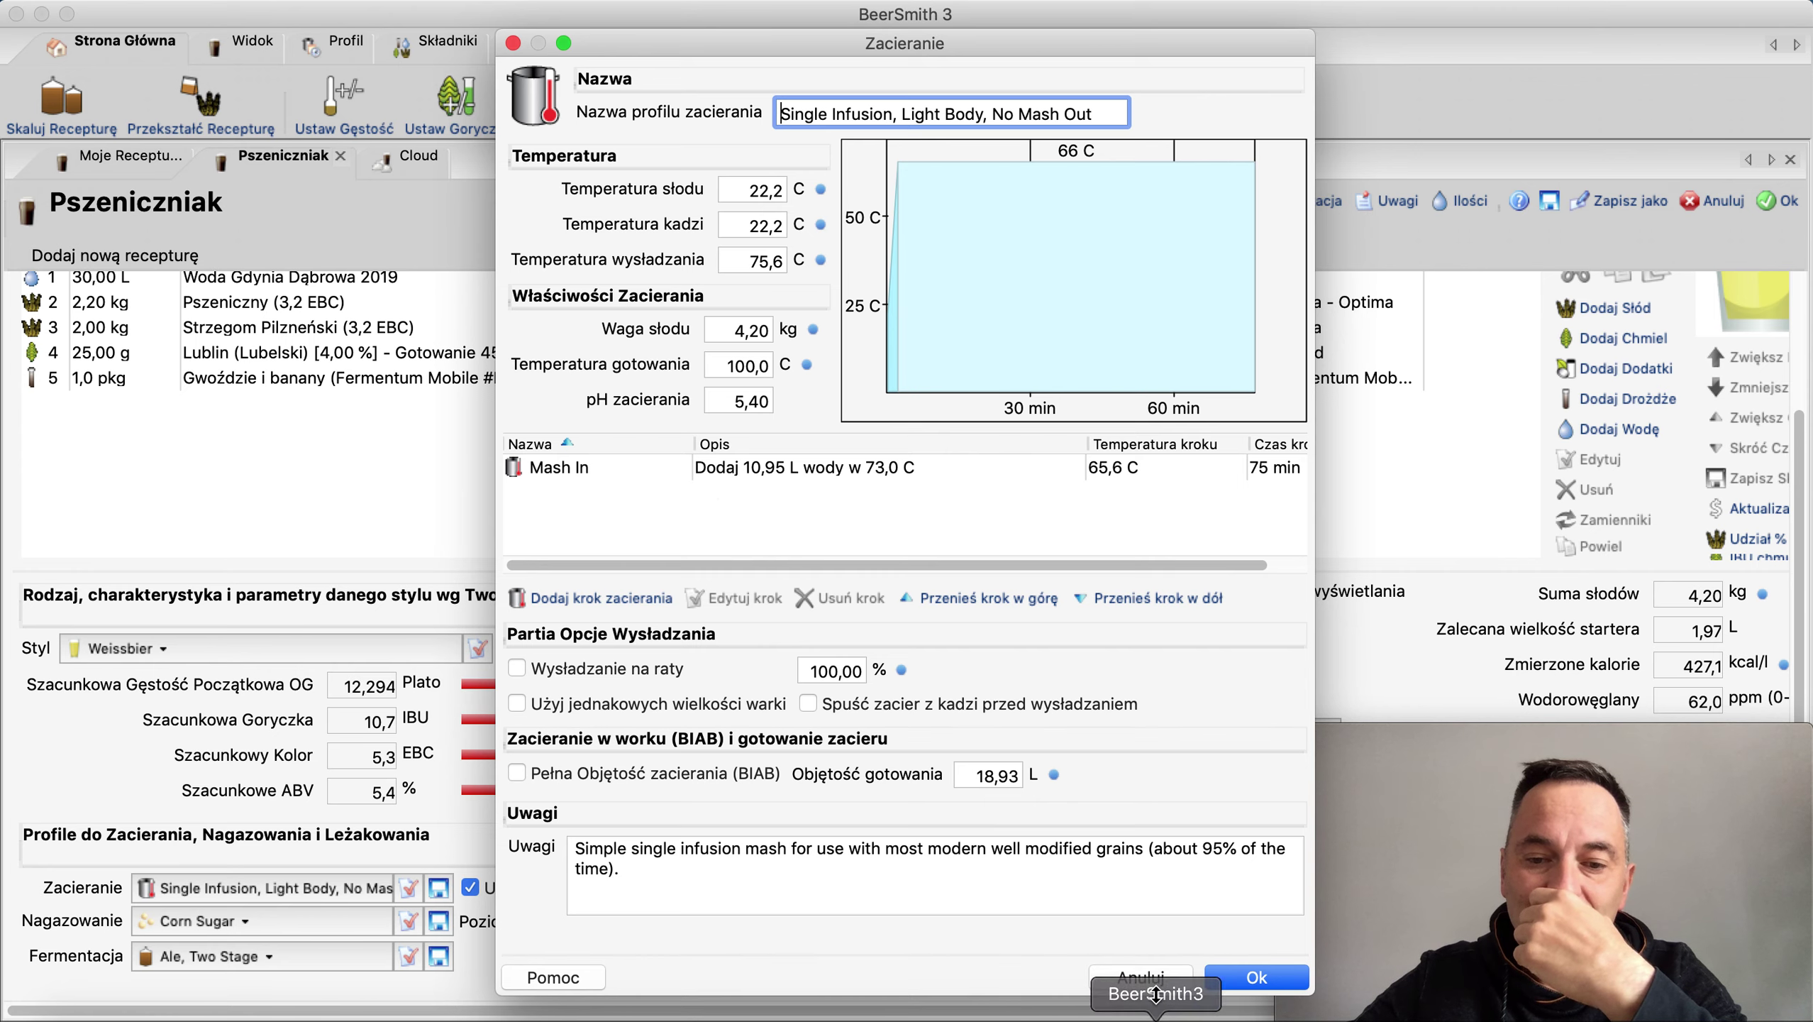
pyautogui.click(1234, 977)
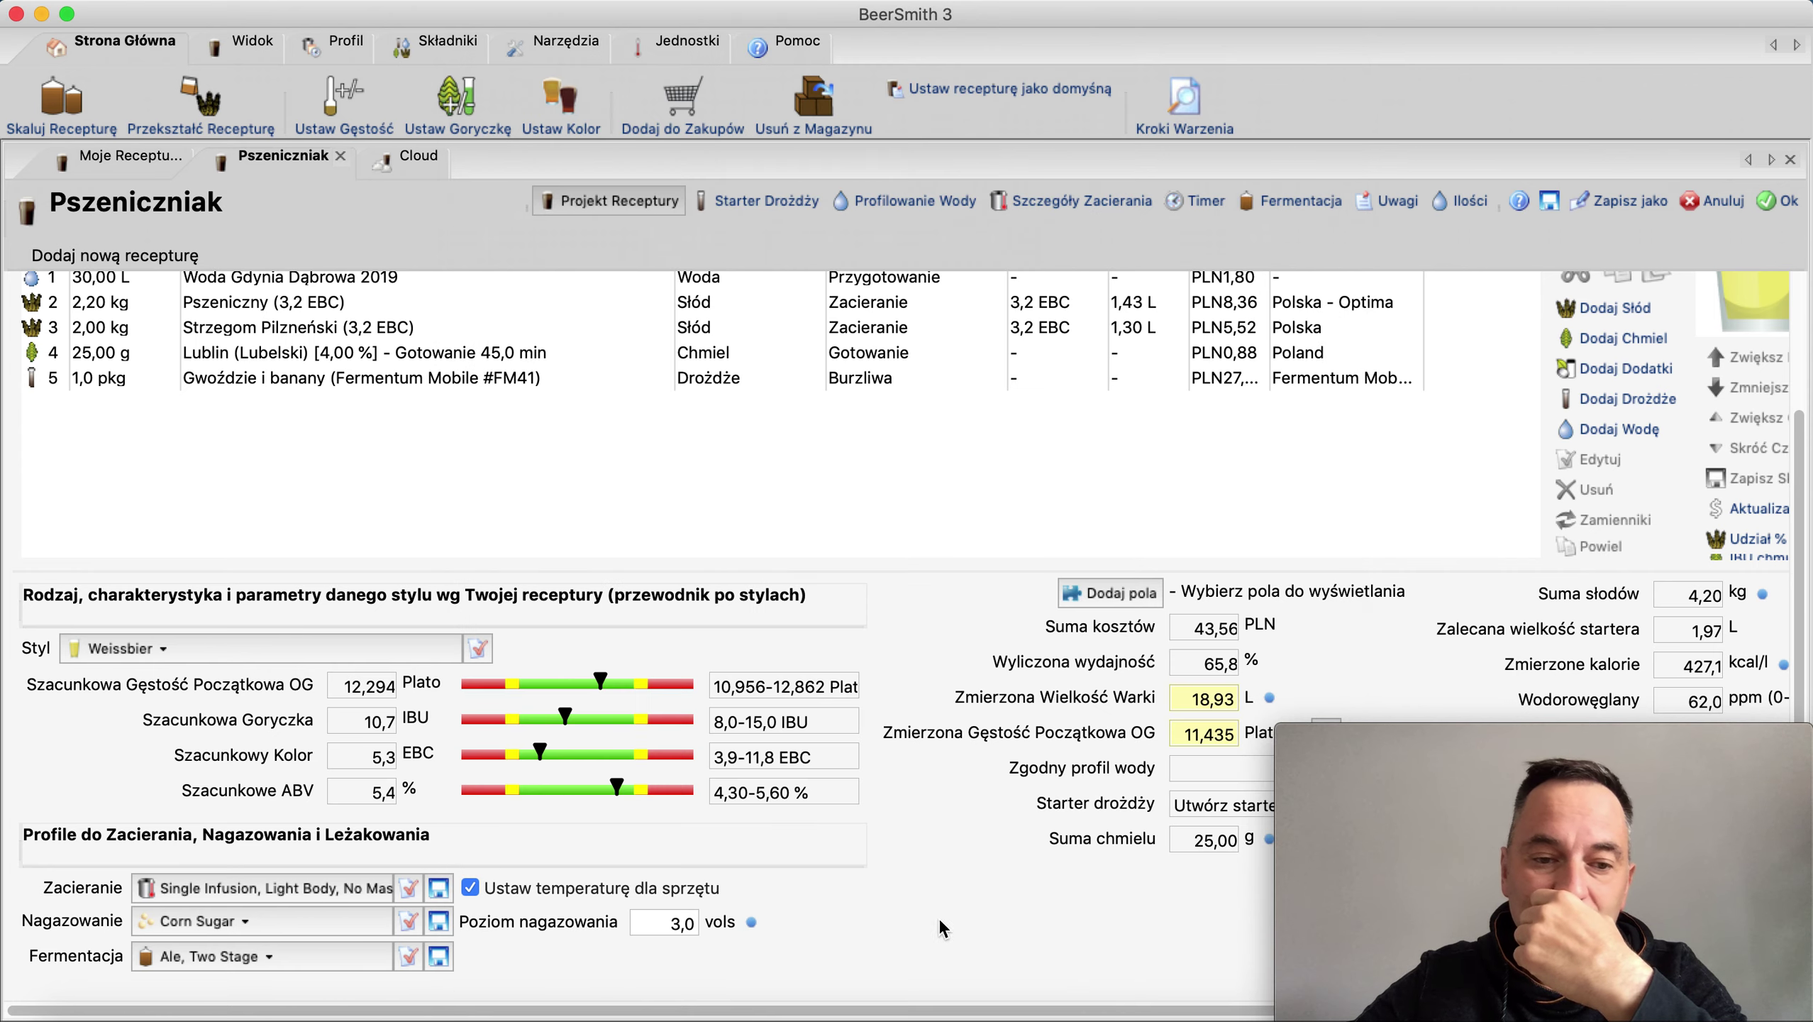
pyautogui.click(415, 892)
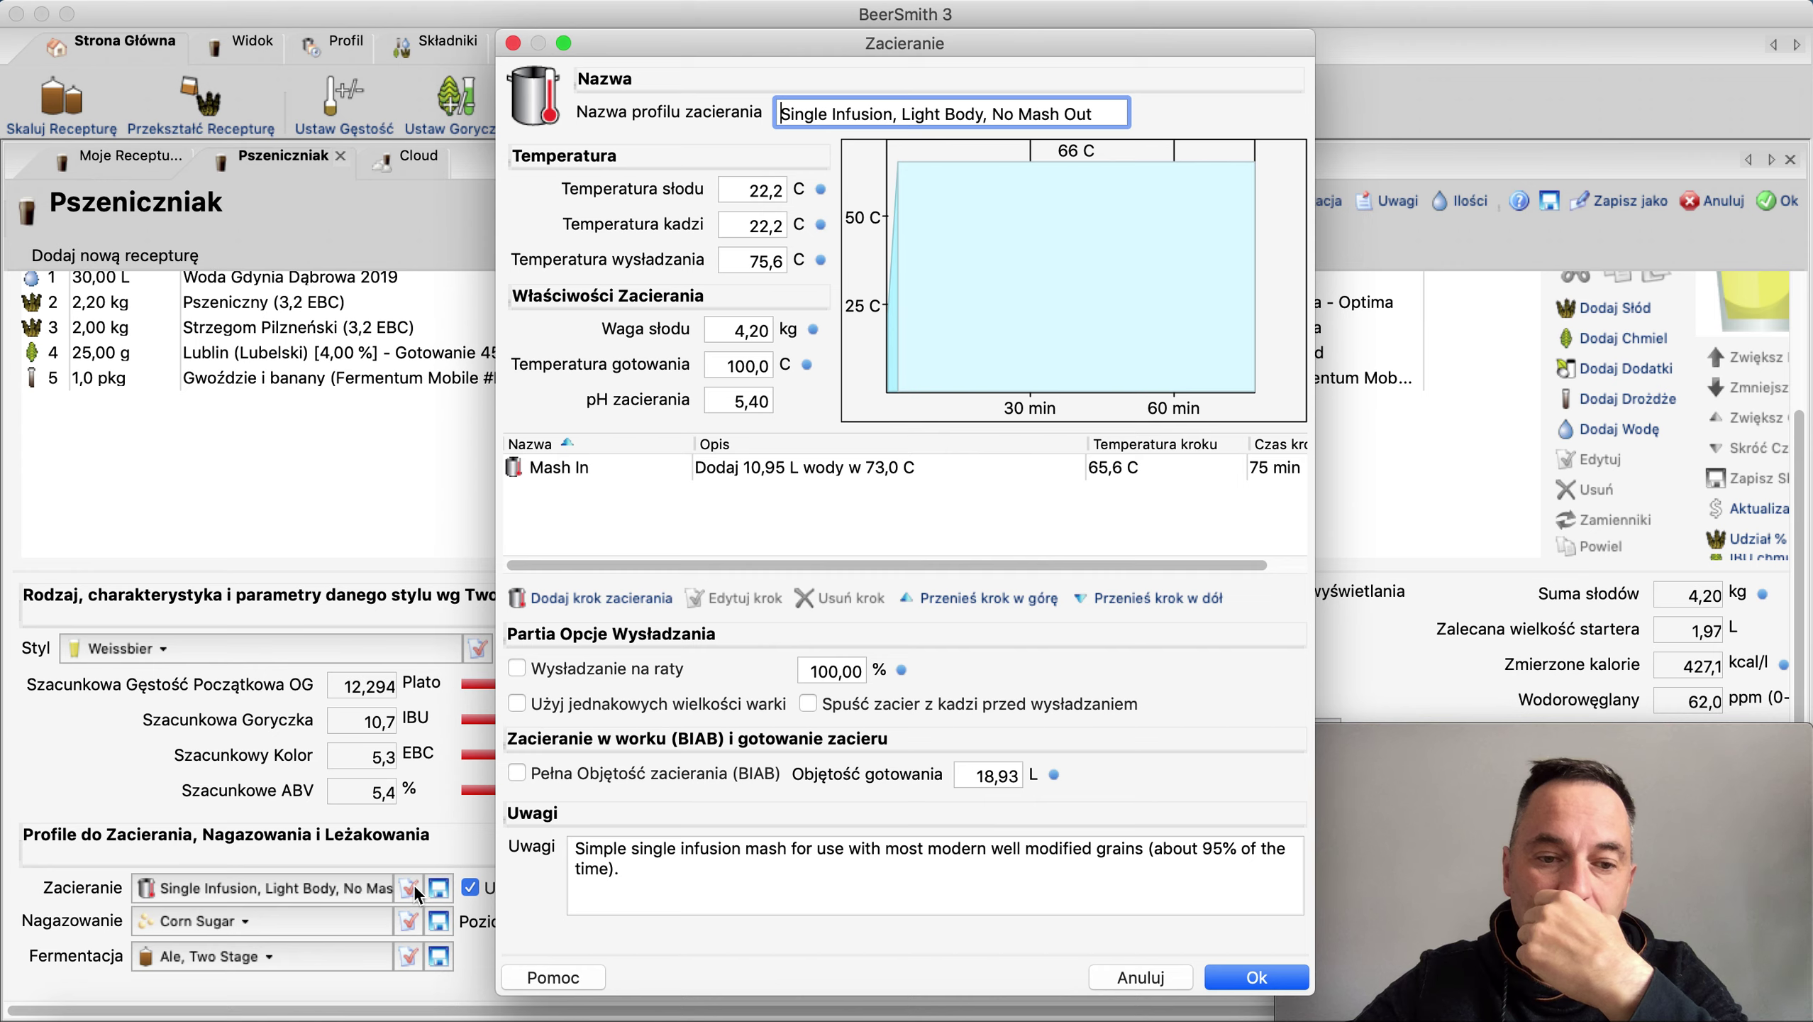
pyautogui.click(1130, 977)
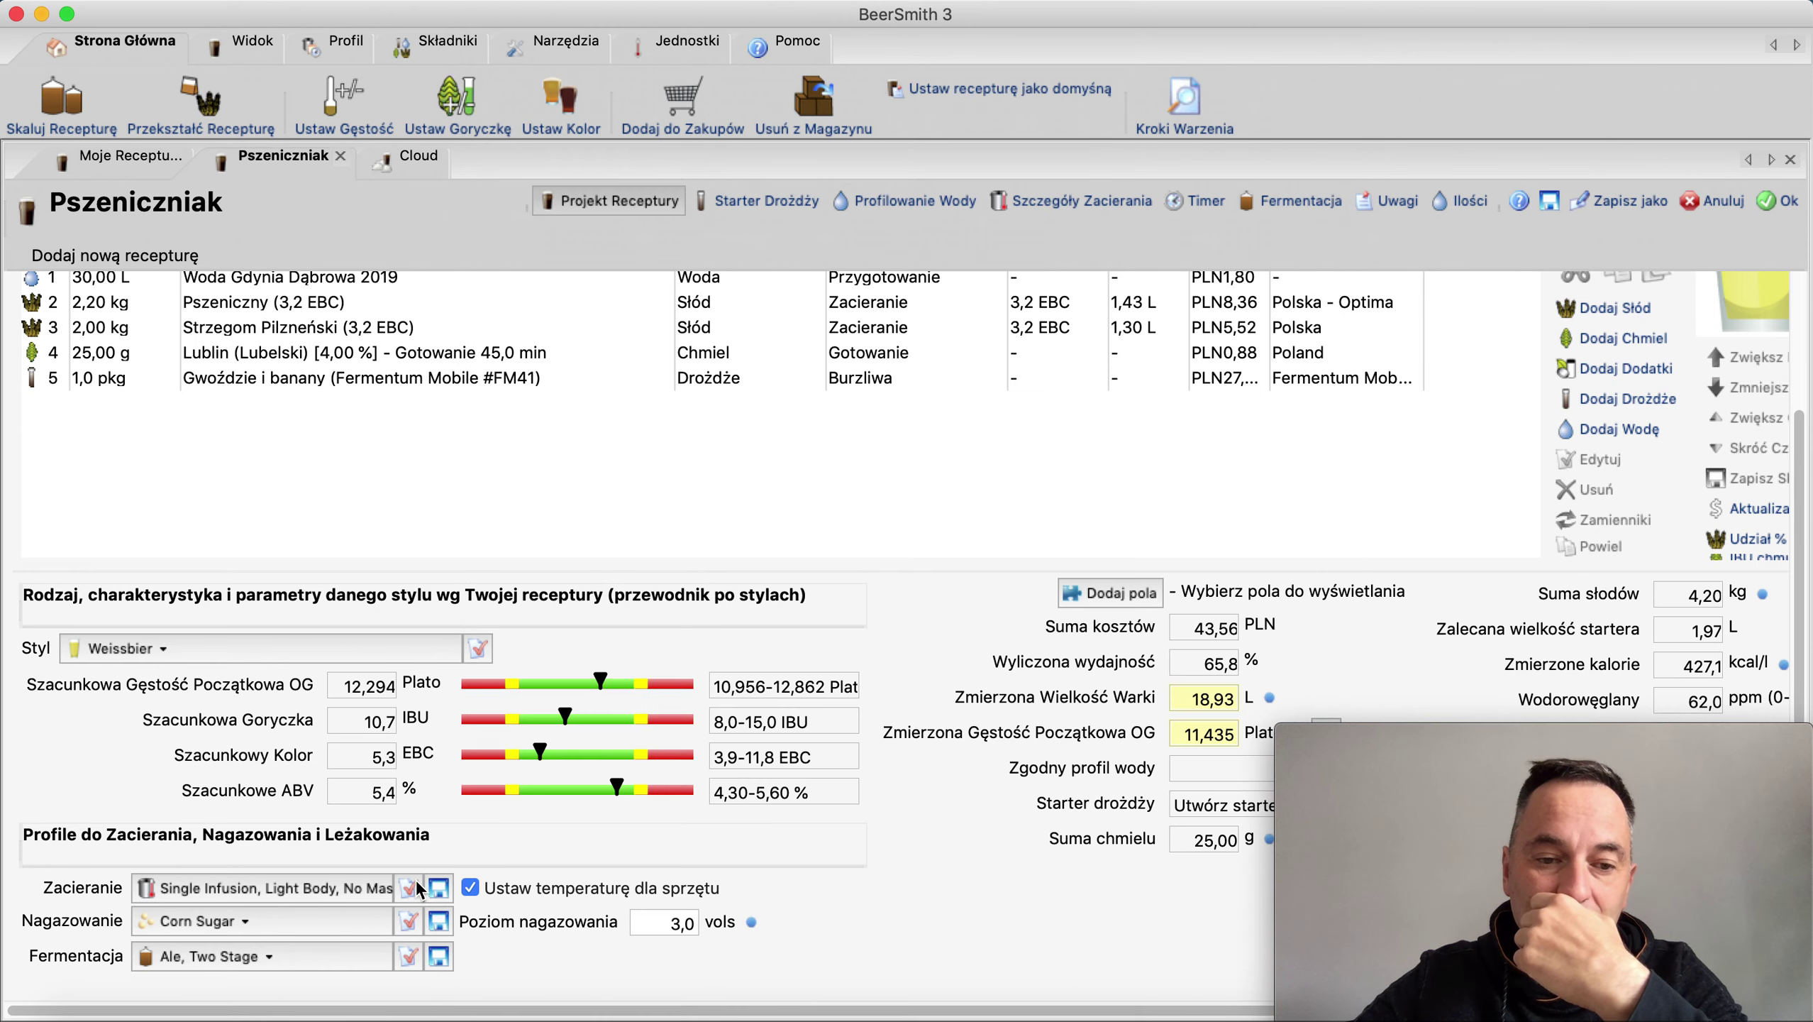
# Browse the available mash profiles and assign BIAB, Medium Body to the recipe
pyautogui.click(315, 894)
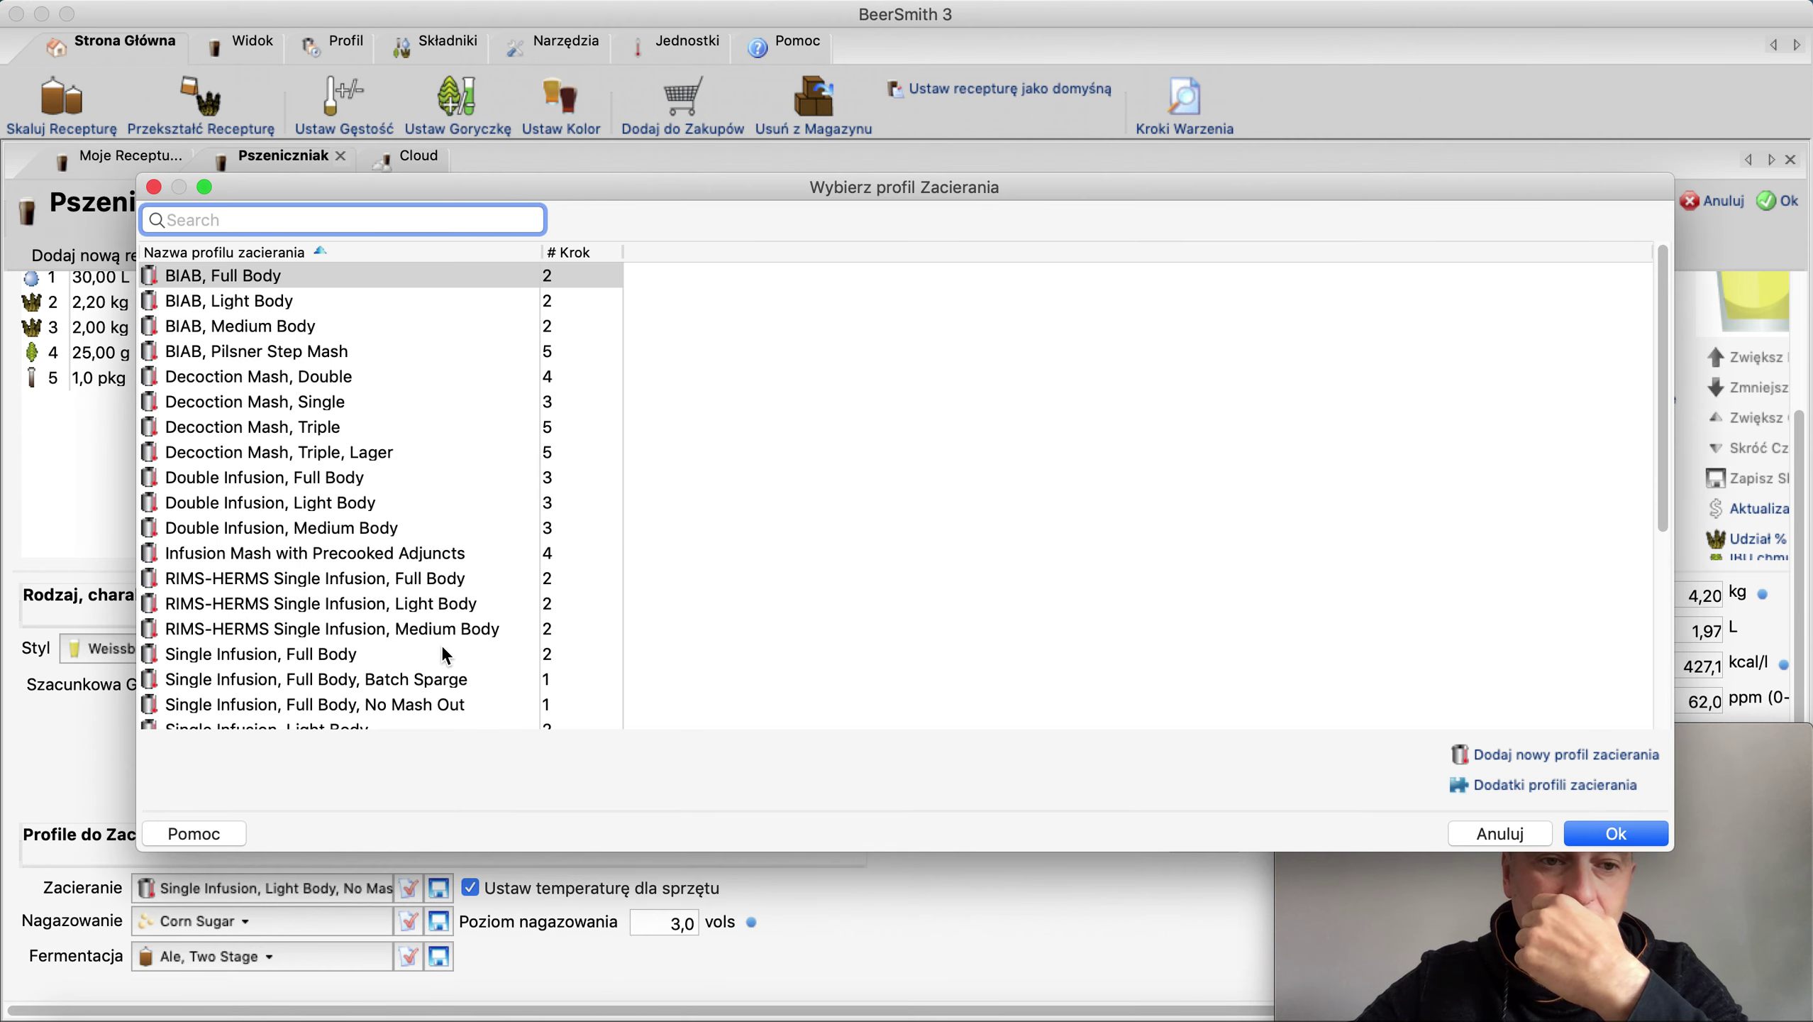
pyautogui.scroll(-5, 429, 655)
pyautogui.scroll(5, 444, 653)
pyautogui.scroll(1, 443, 653)
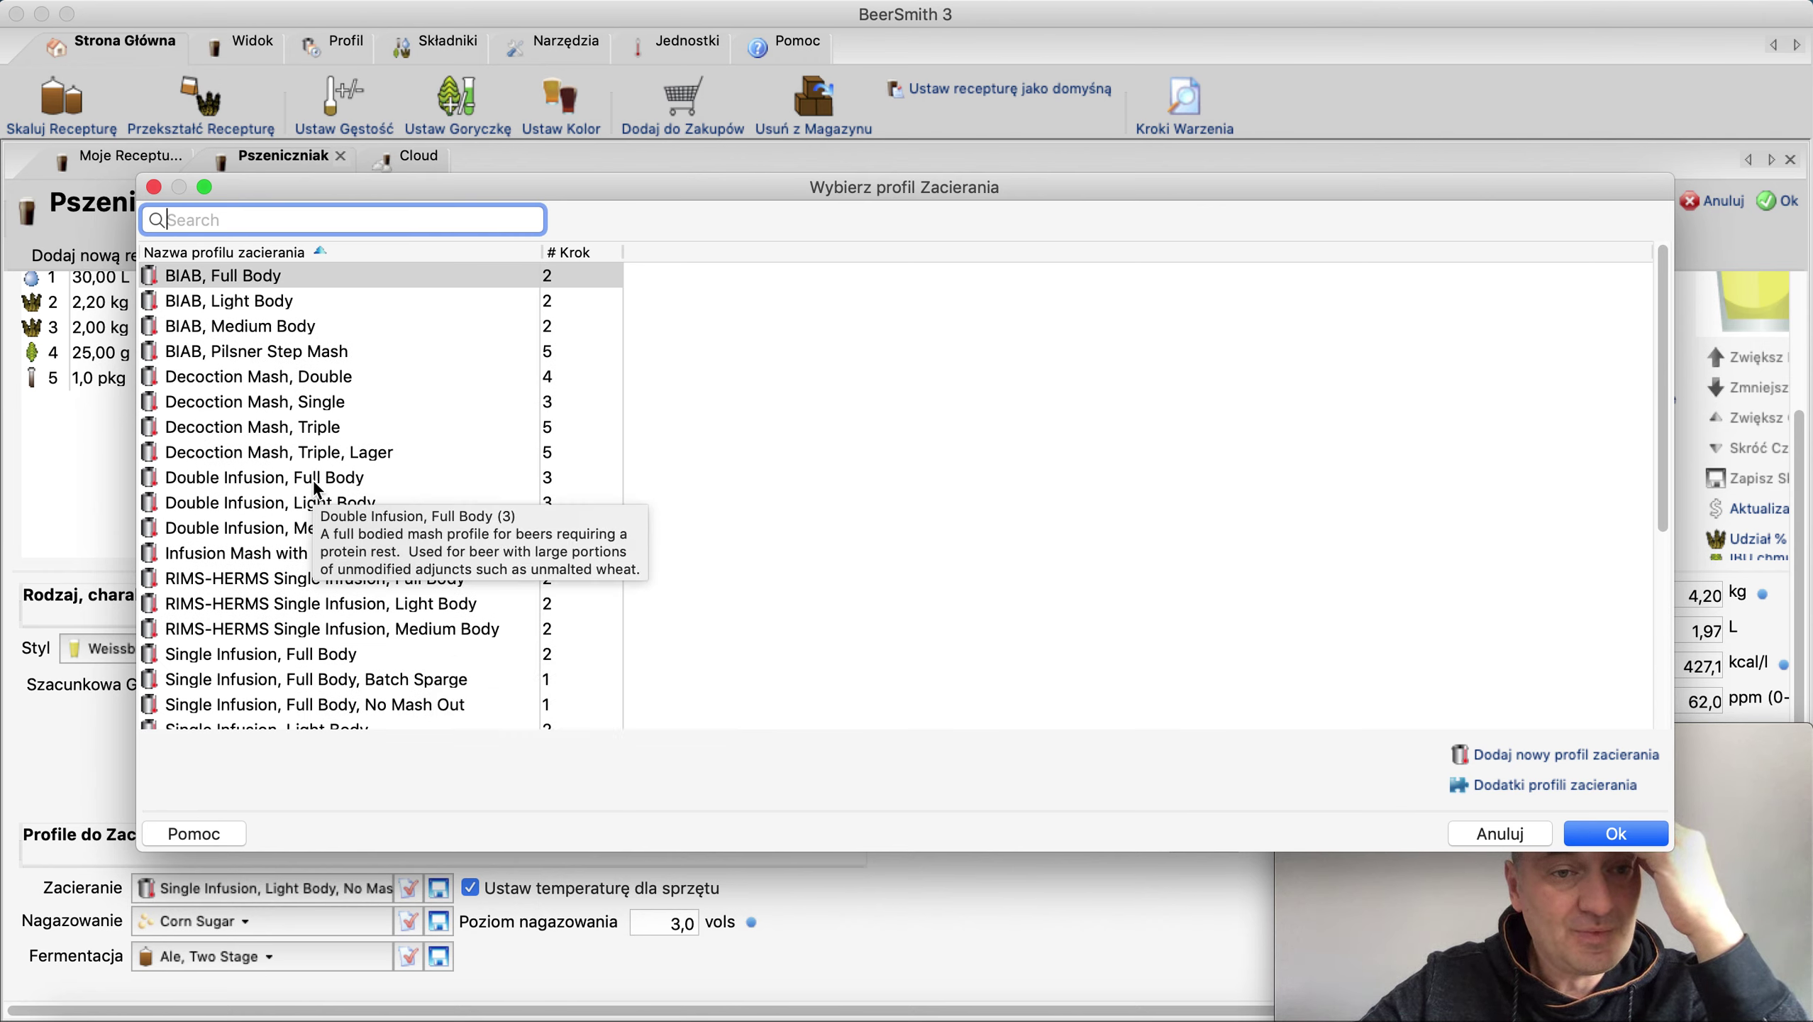
pyautogui.scroll(-5, 307, 572)
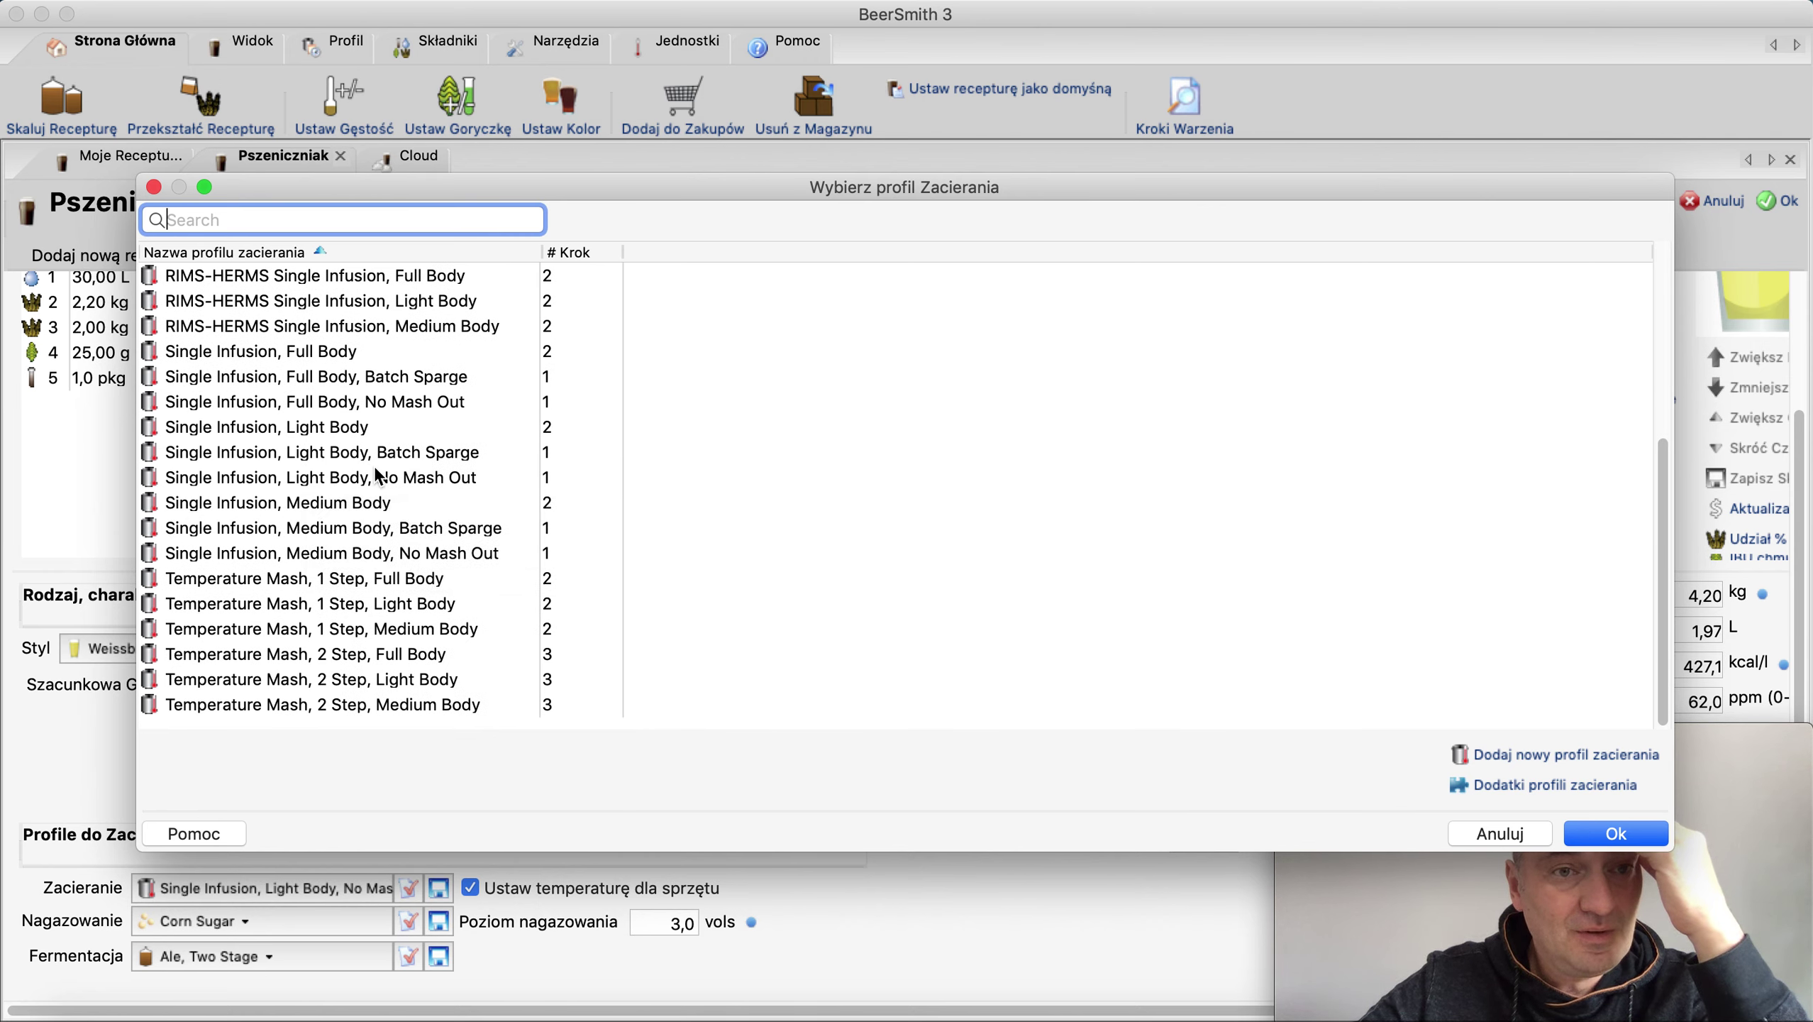
pyautogui.scroll(5, 361, 450)
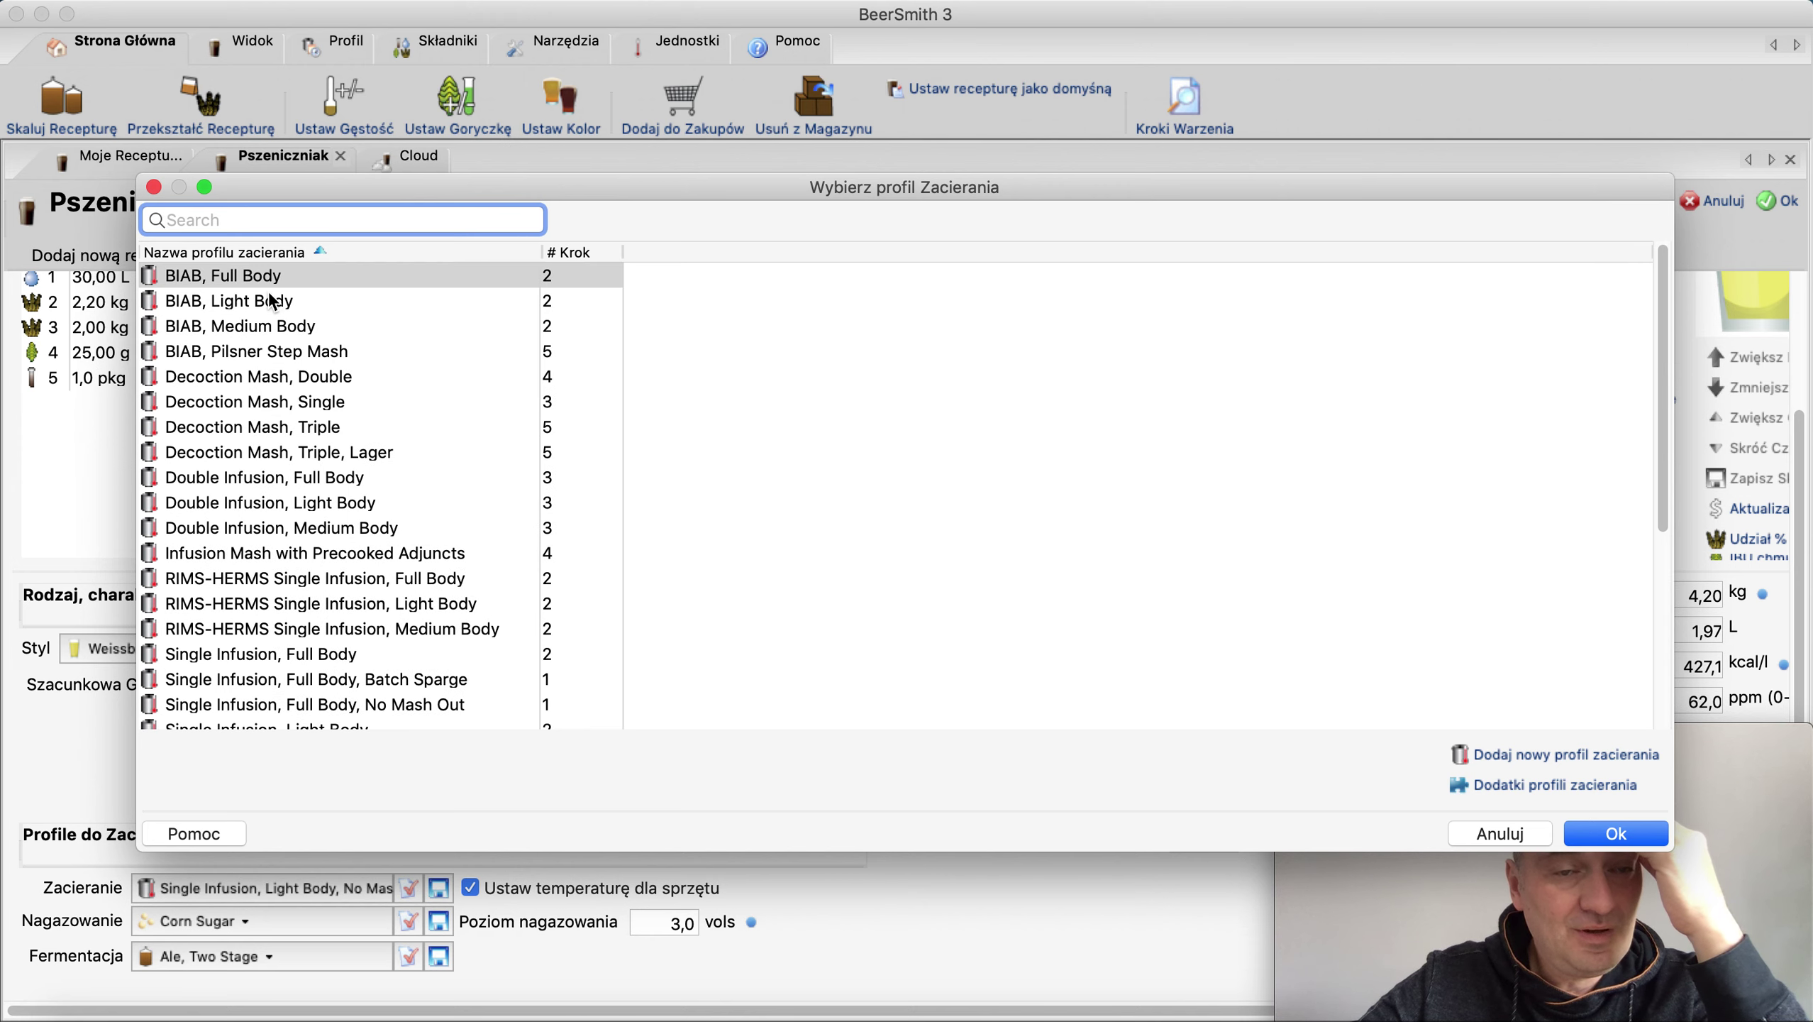
pyautogui.click(278, 328)
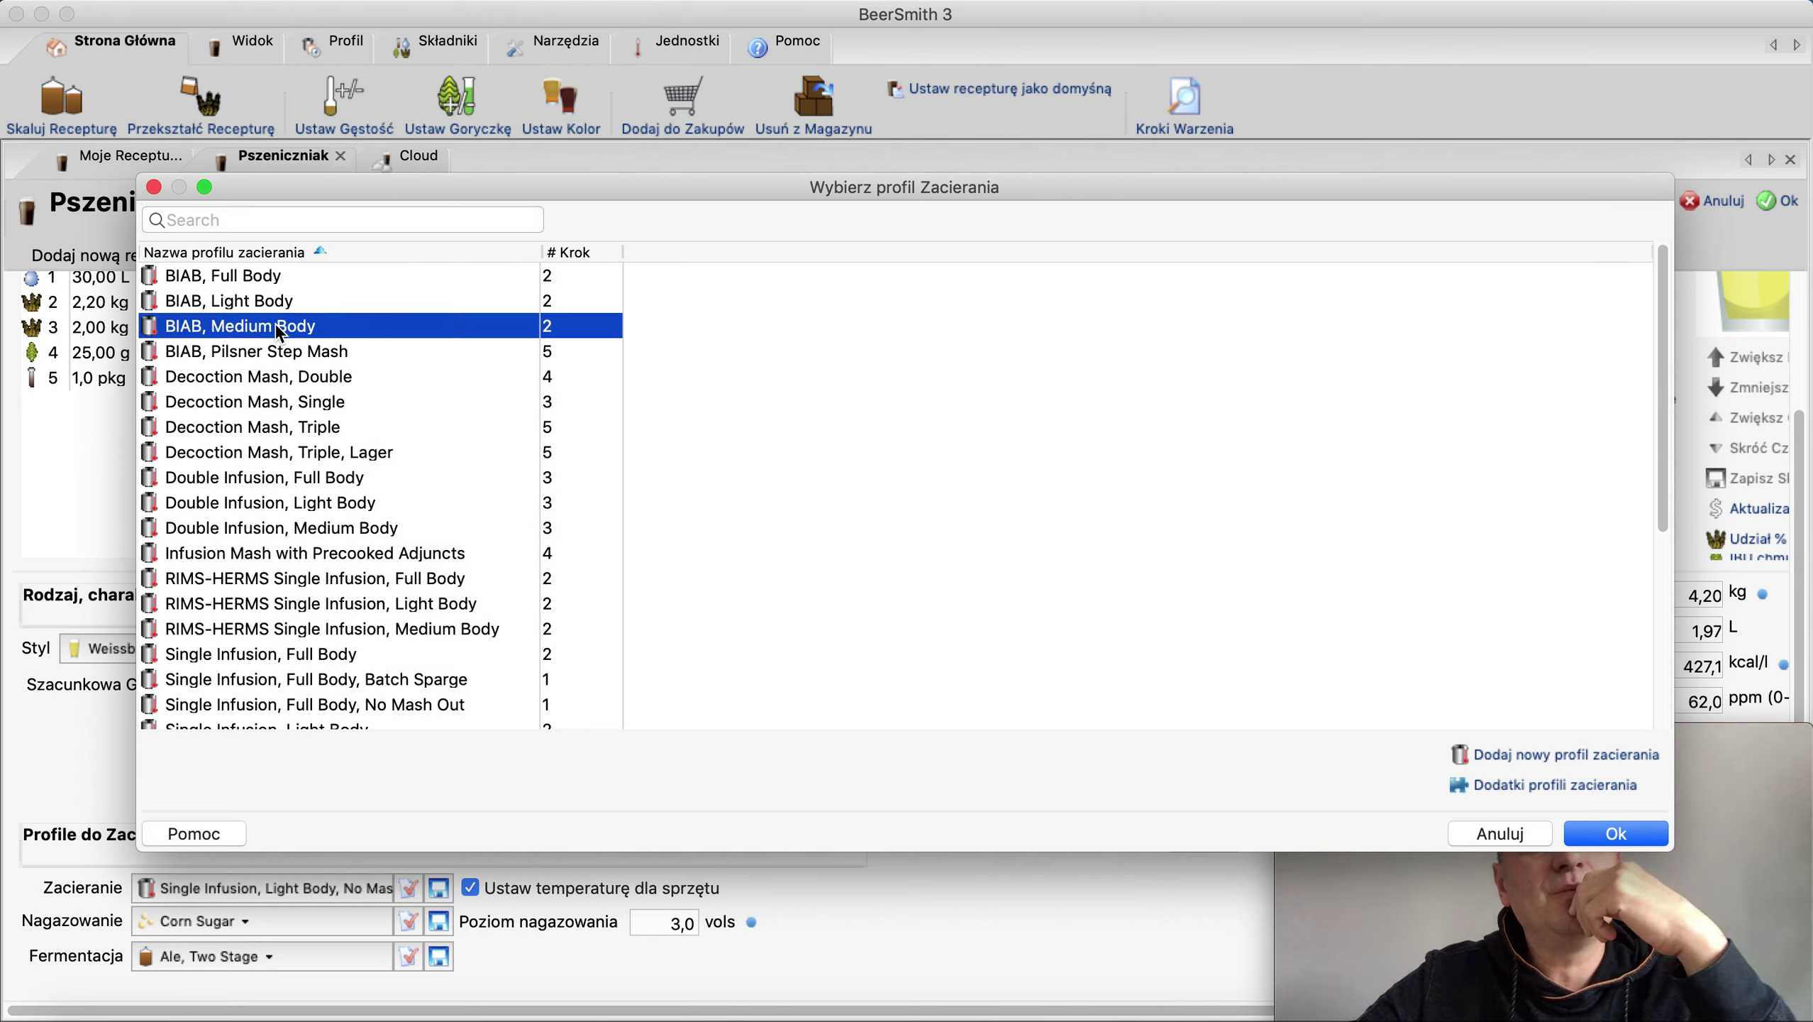
pyautogui.click(1616, 835)
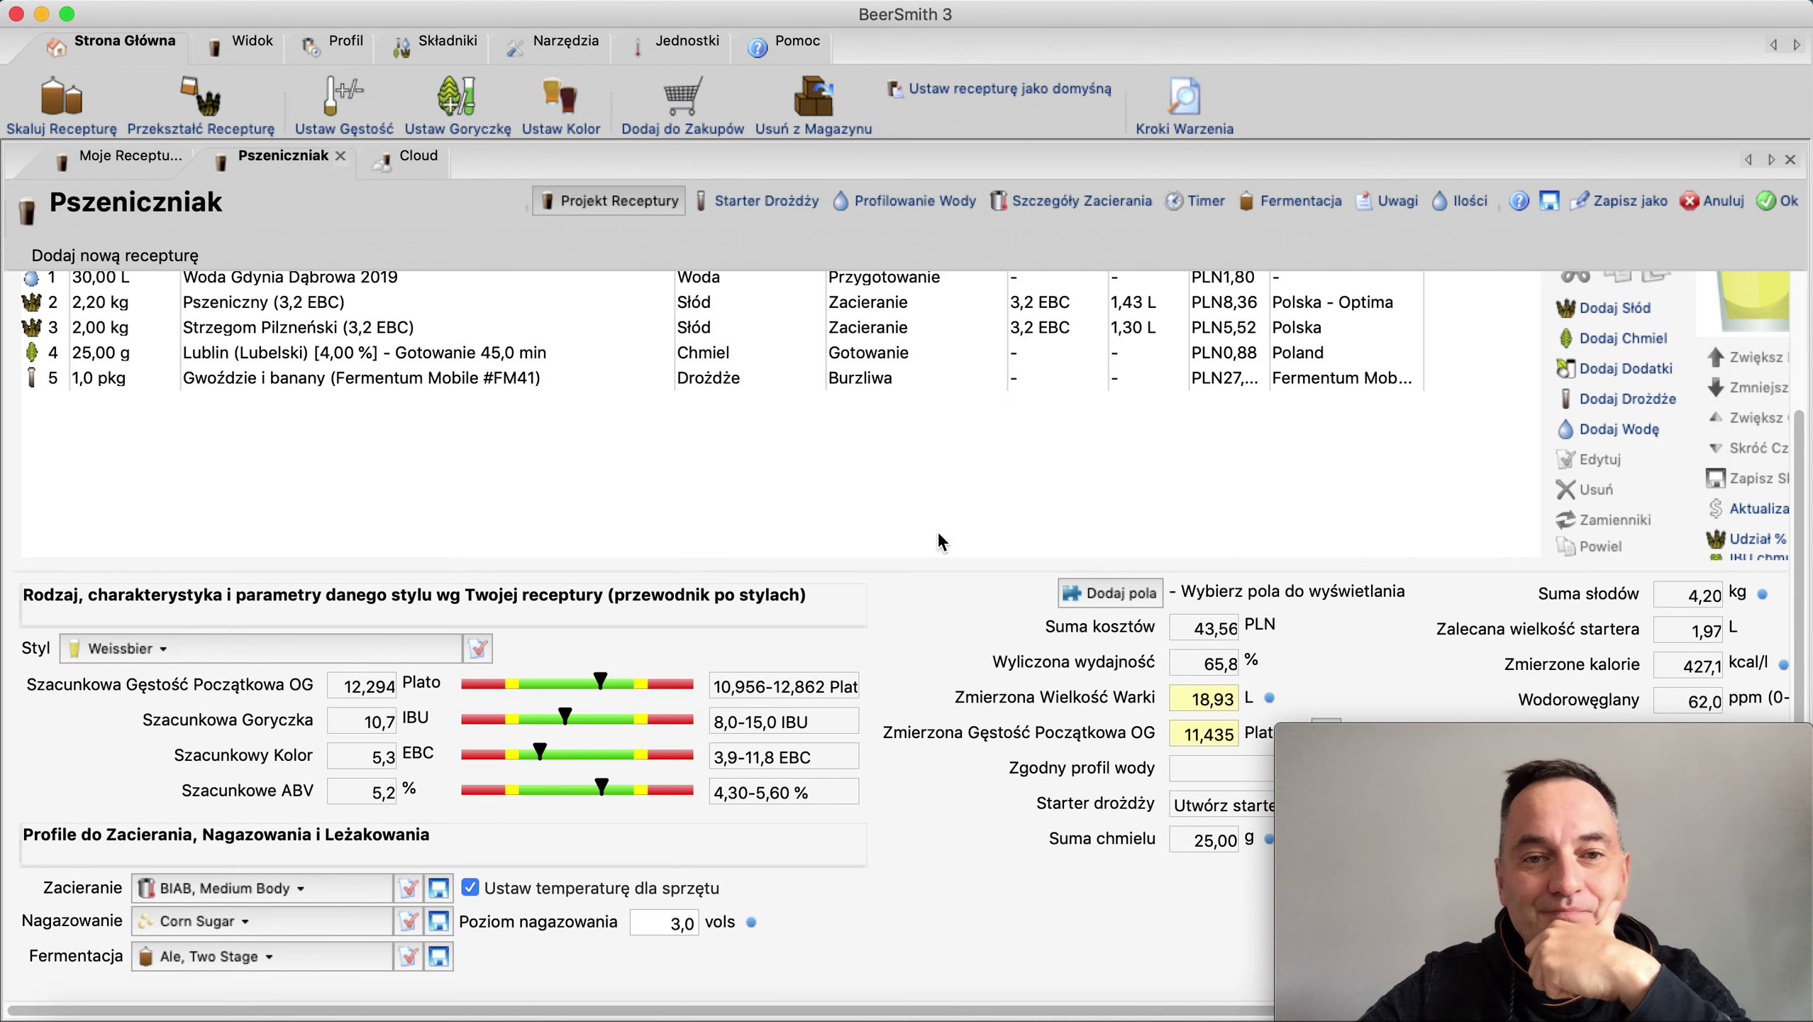
# Check the mash steps and temperatures of the BIAB profile, then return to the recipe design
pyautogui.click(1044, 204)
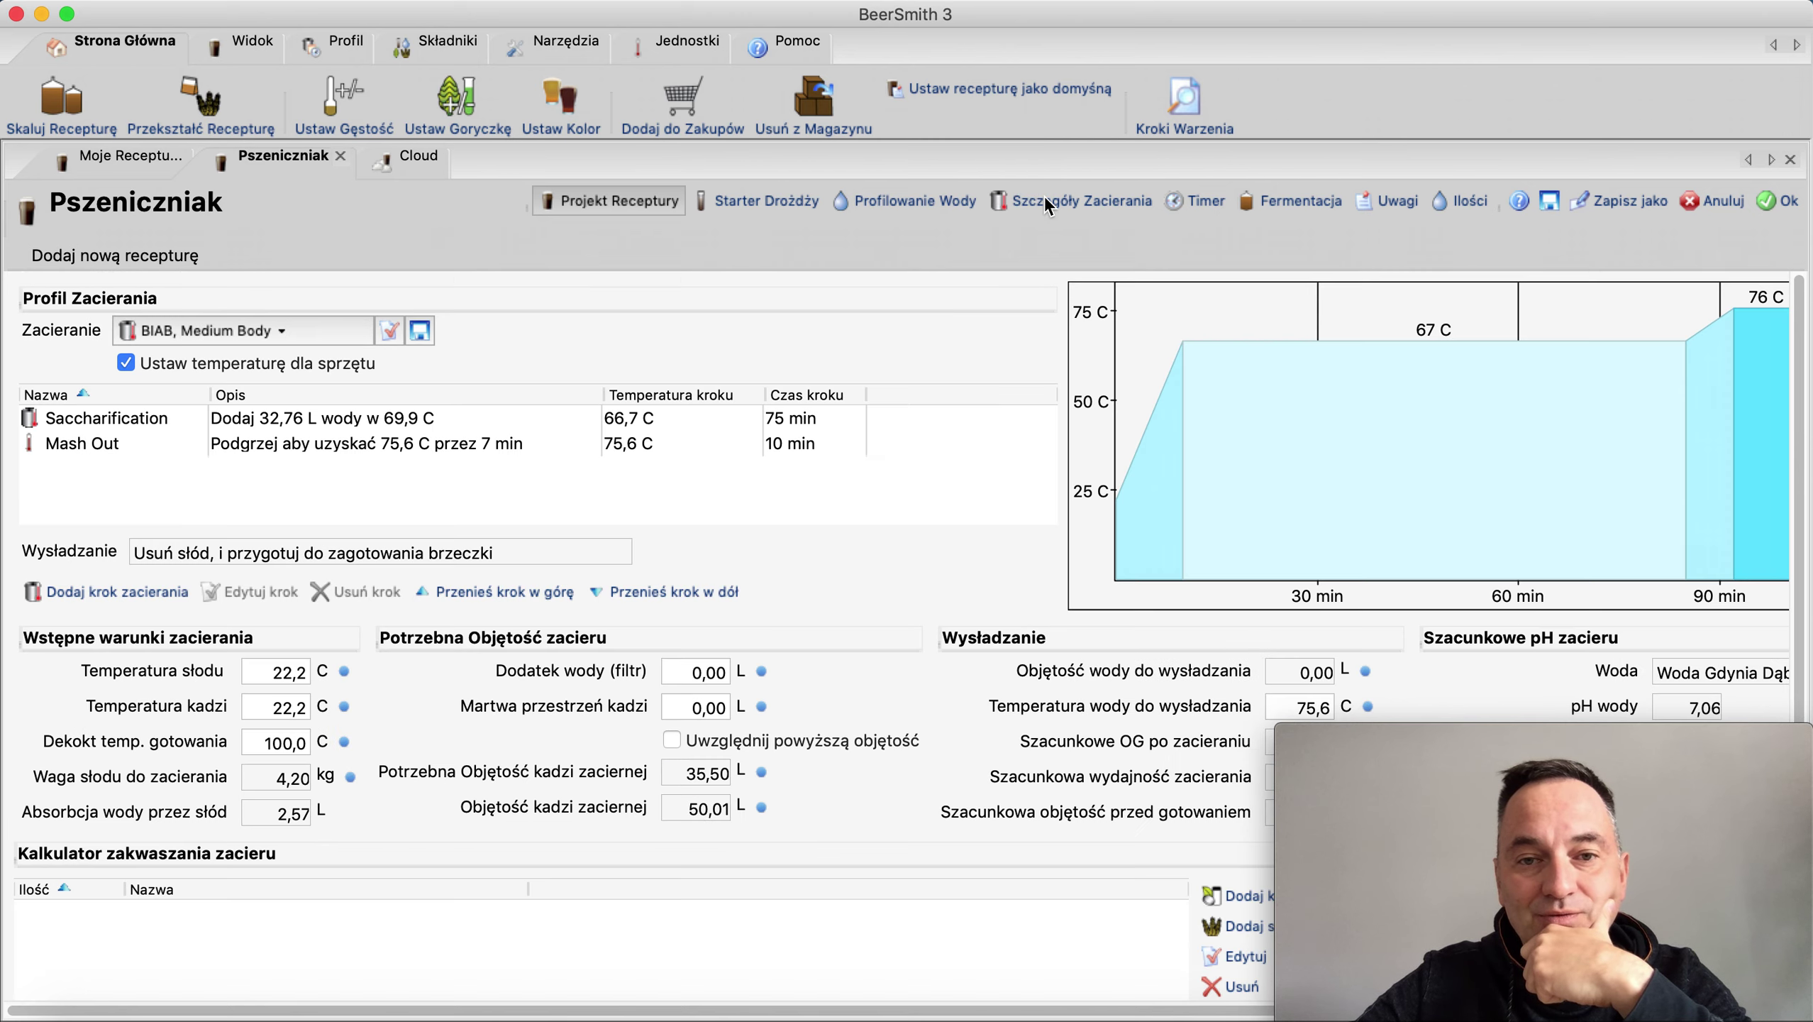
pyautogui.click(658, 200)
pyautogui.scroll(-2, 386, 715)
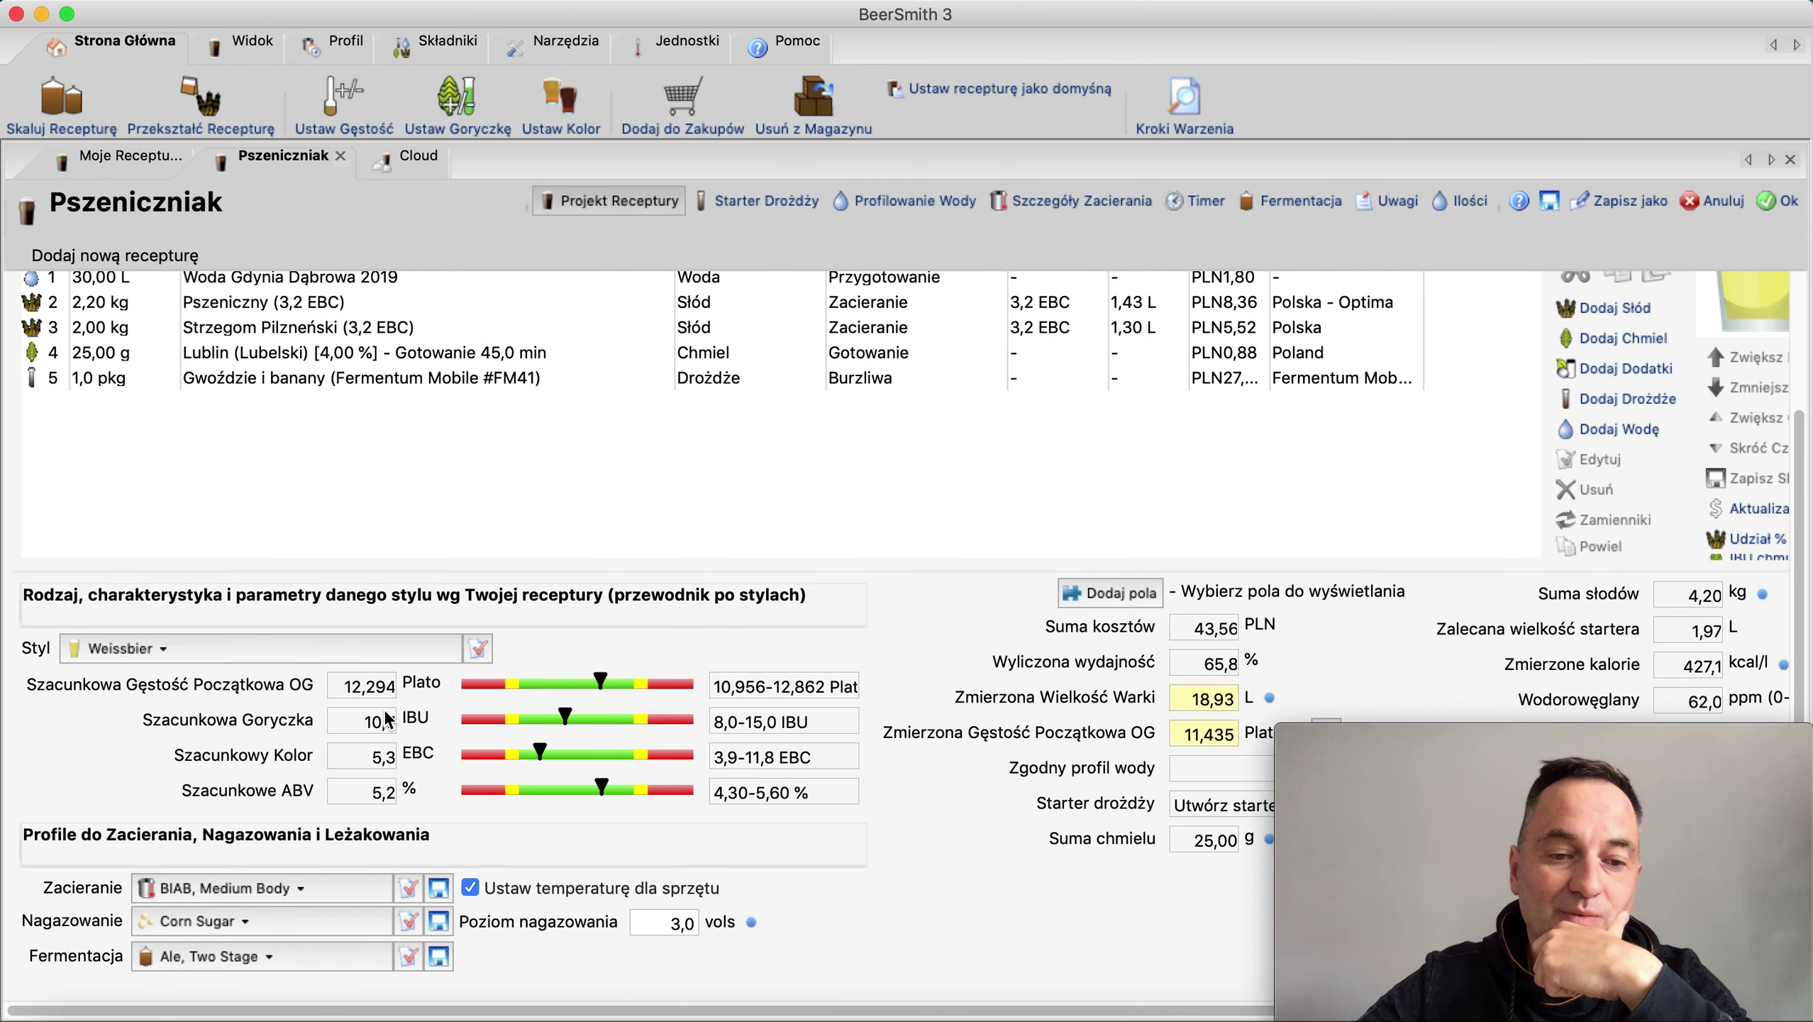
# In the recipe's BIAB mash profile, set grain and tun temperatures to 20 °C and sparge temperature to 75 °C
pyautogui.click(409, 888)
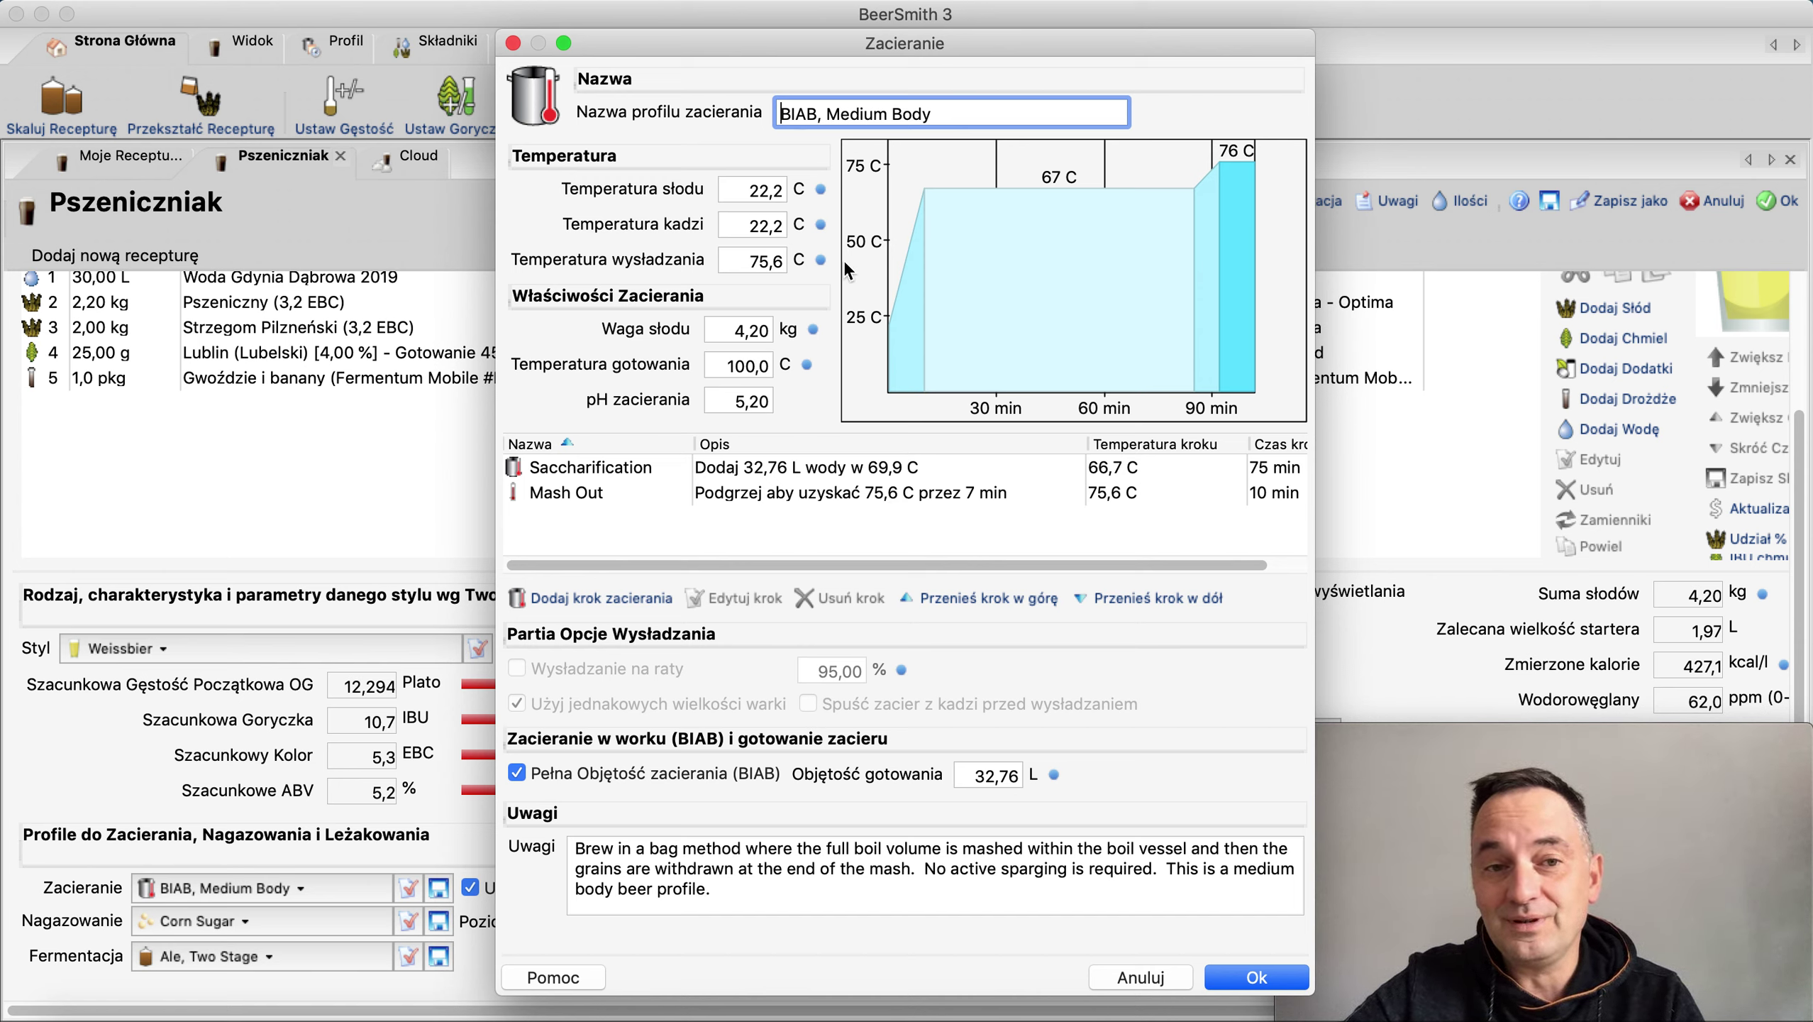
pyautogui.press('Tab')
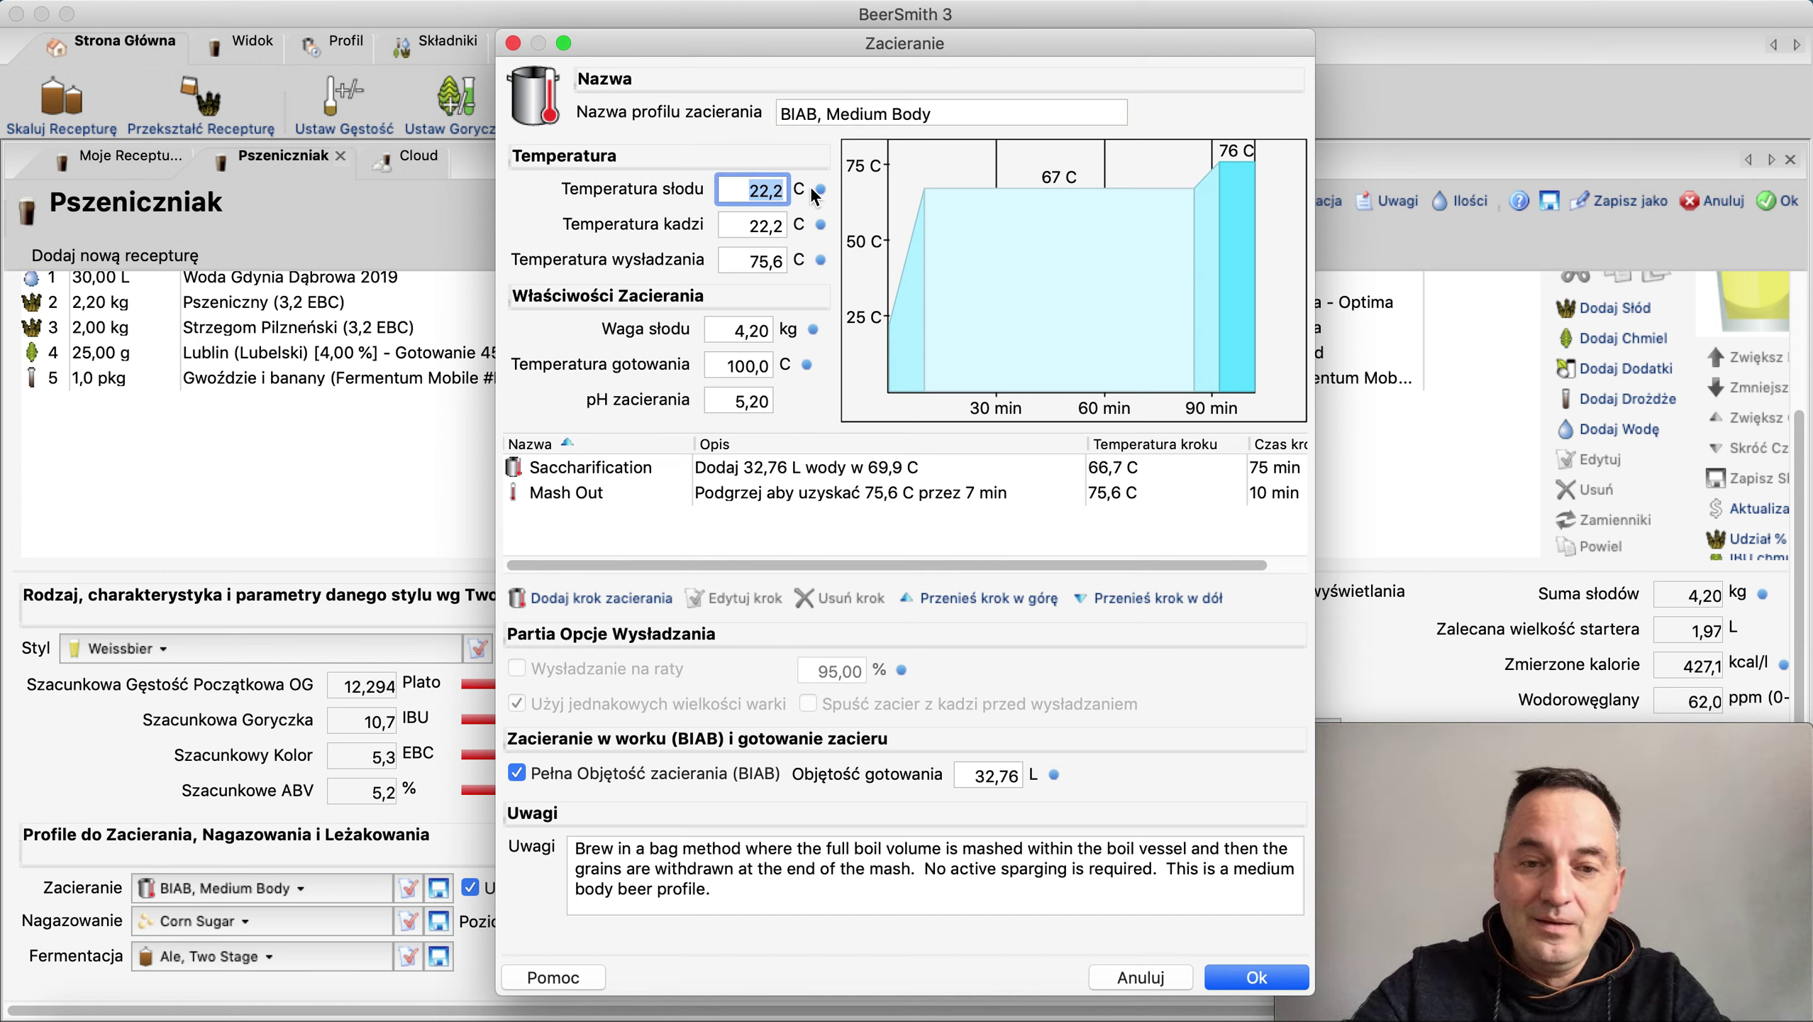
pyautogui.write('20')
pyautogui.moveTo(745, 222); pyautogui.dragTo(787, 259)
pyautogui.write('20')
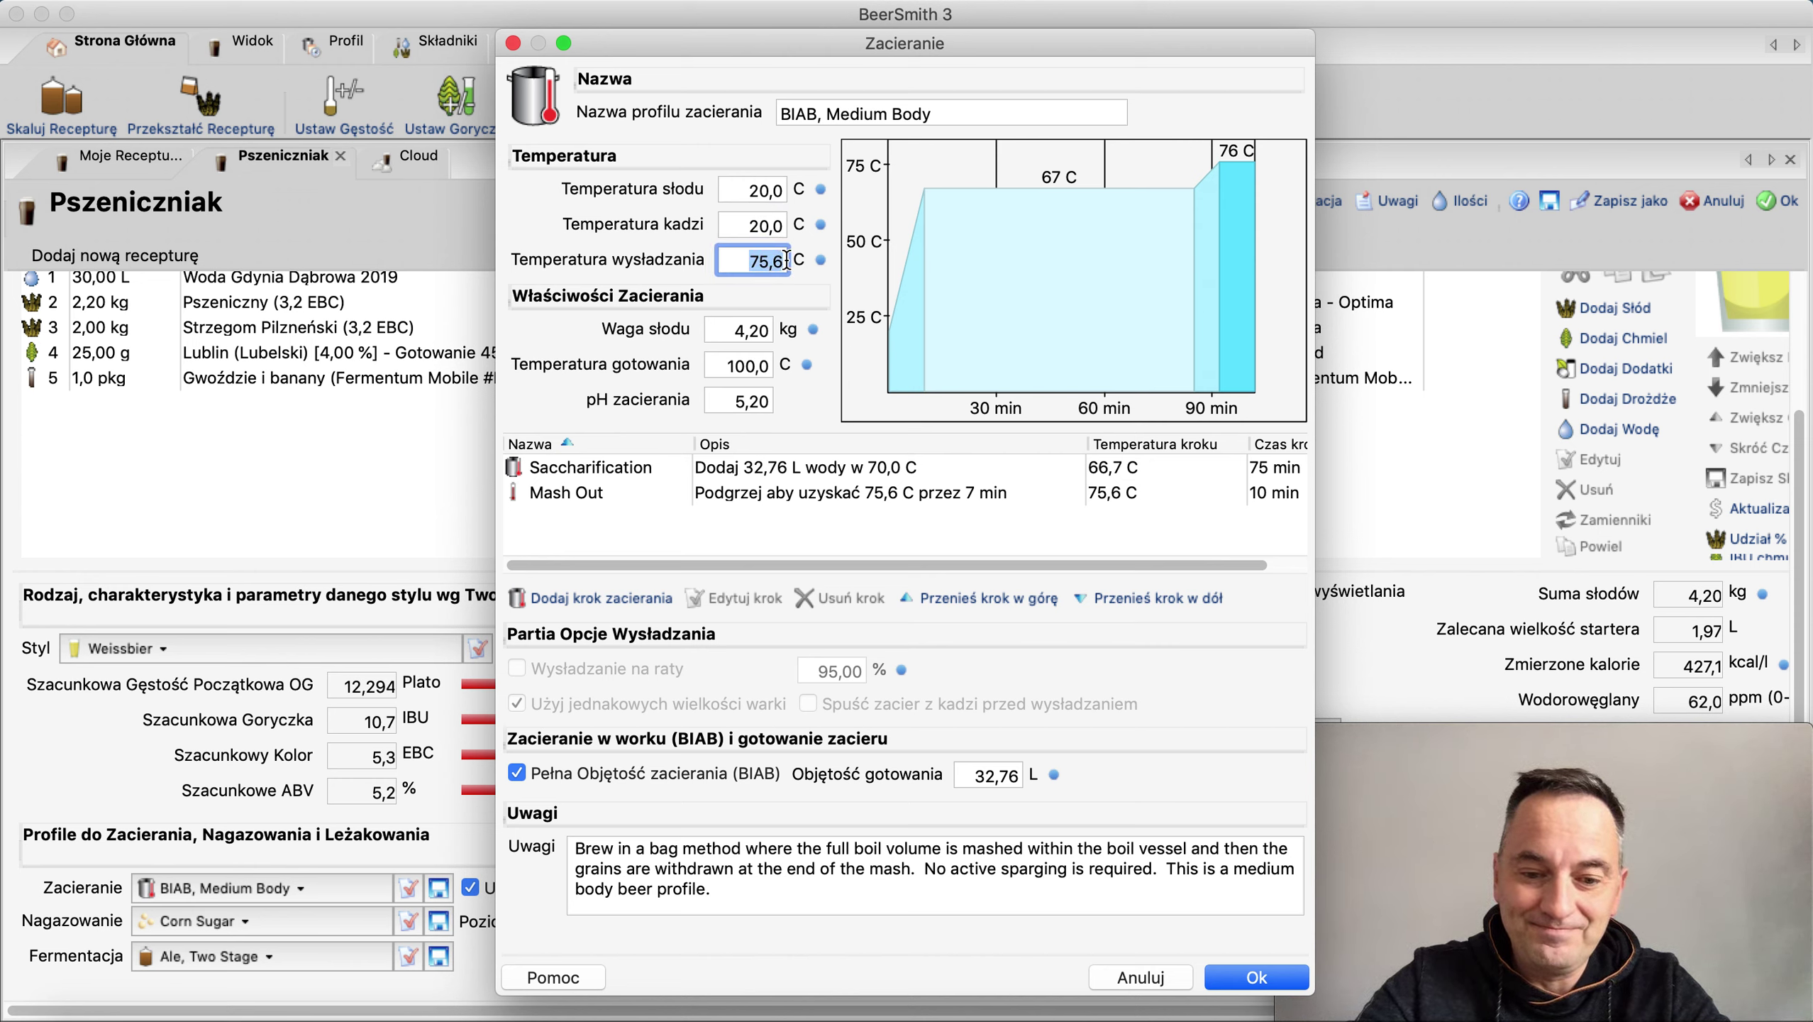
pyautogui.write('75')
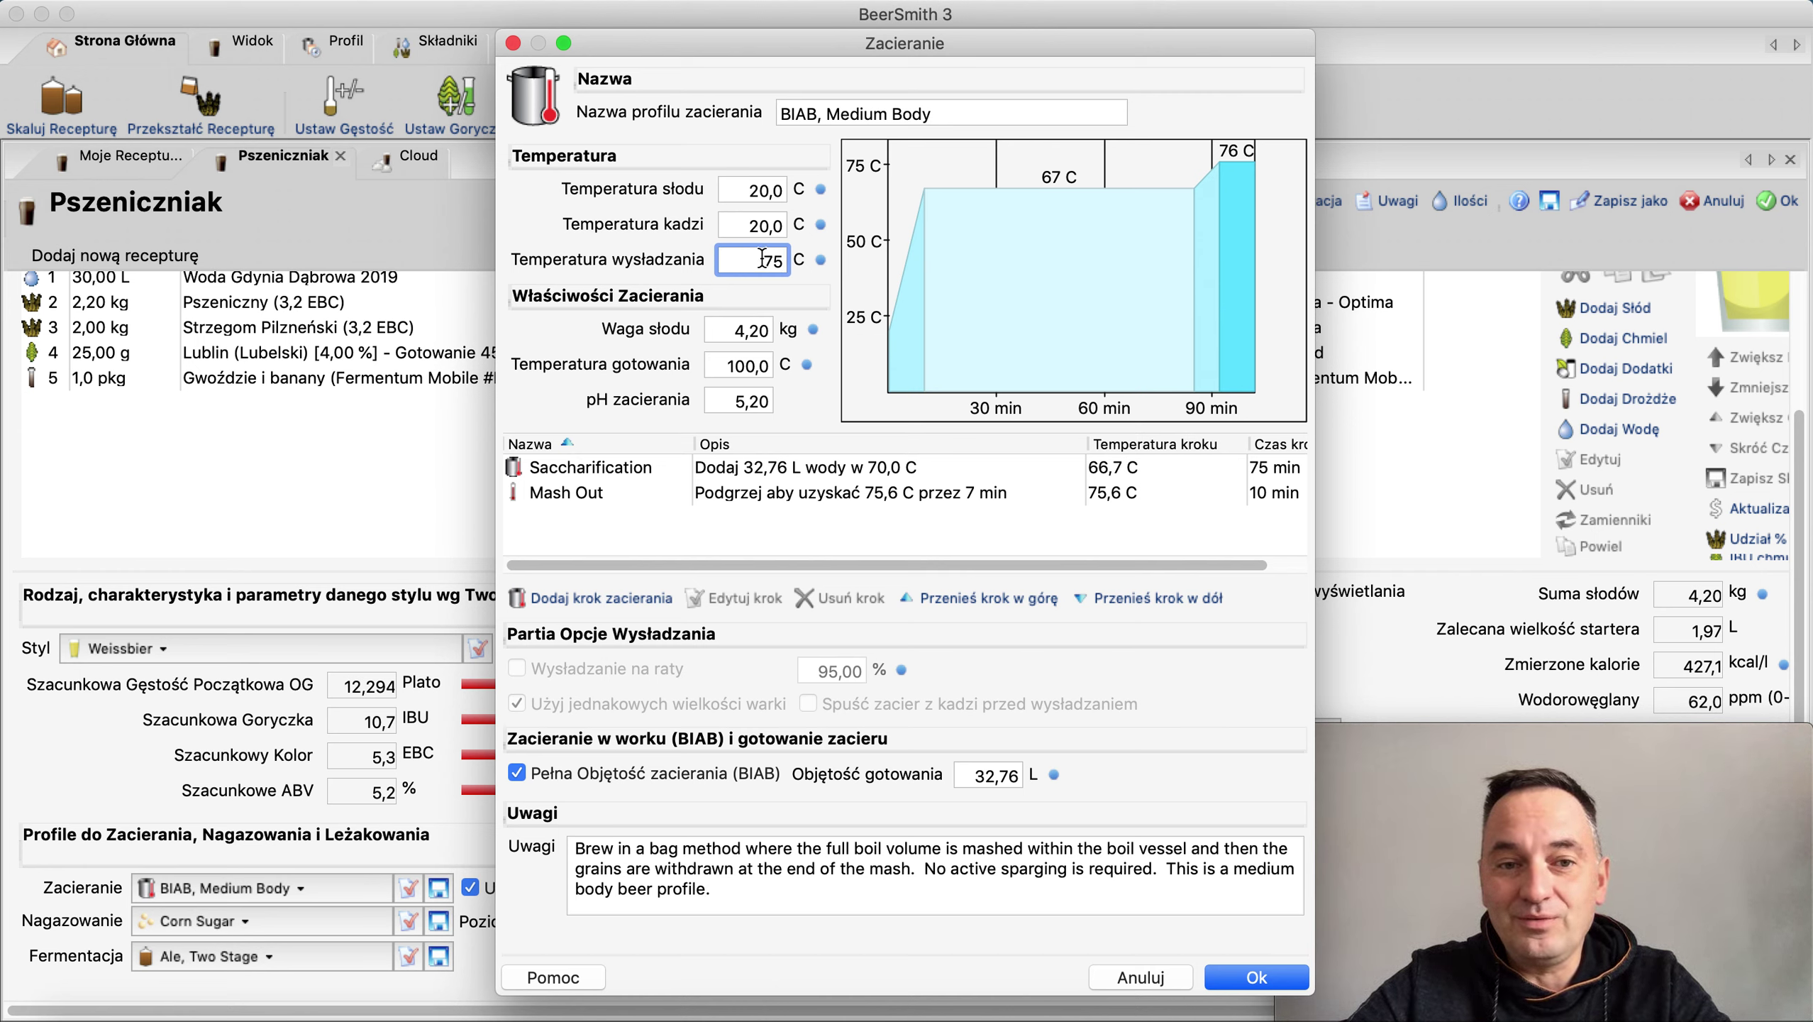
pyautogui.click(574, 341)
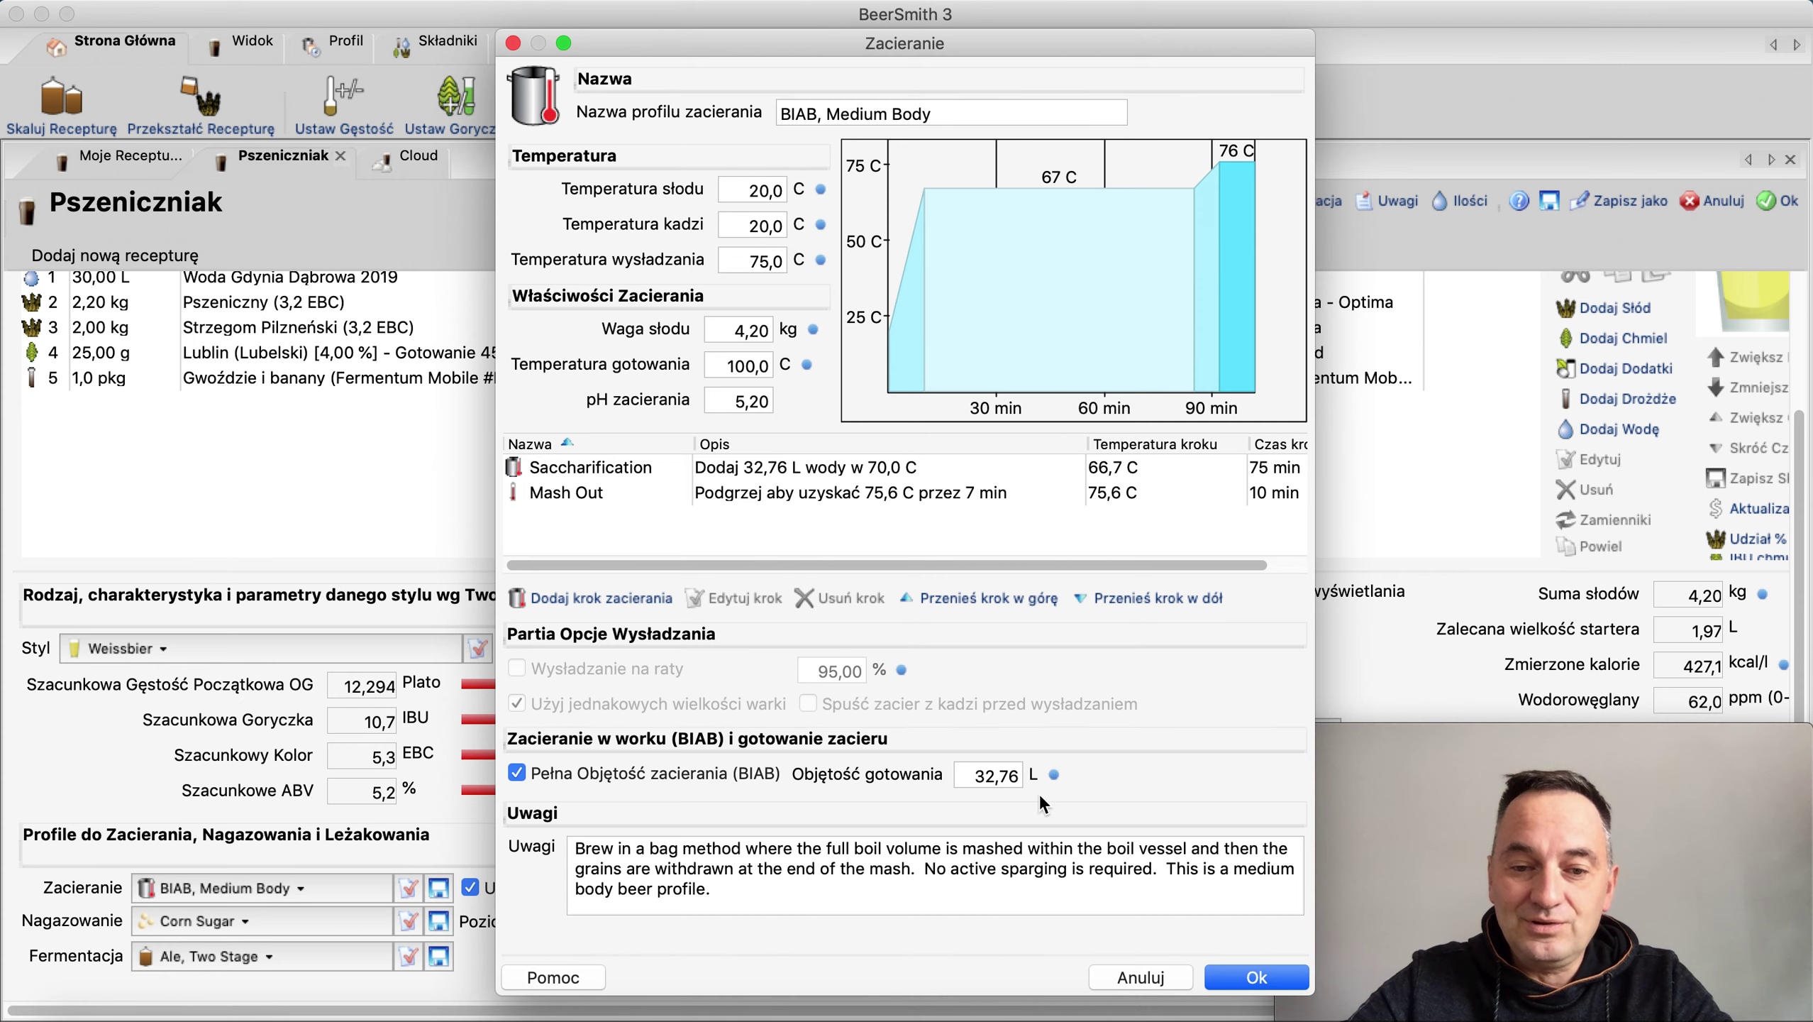
pyautogui.click(1241, 978)
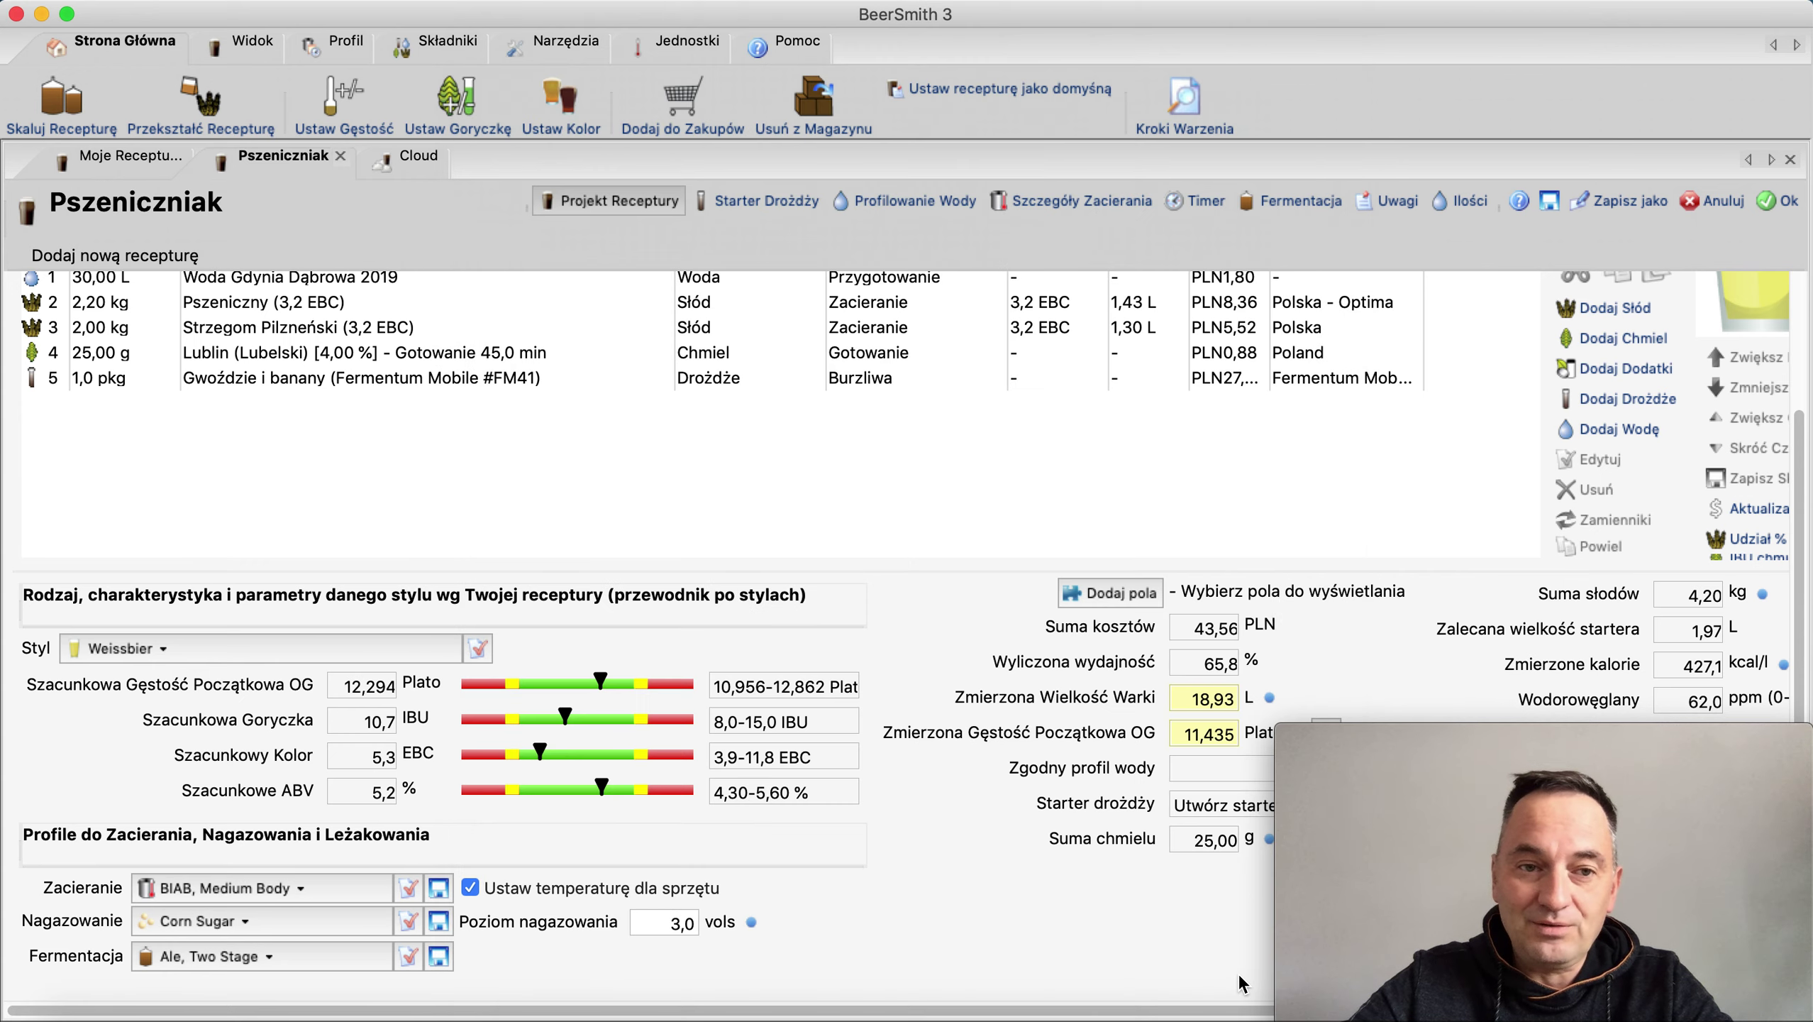
# Review the mash details and fermentation data, then look over the completed recipe design
pyautogui.click(1072, 214)
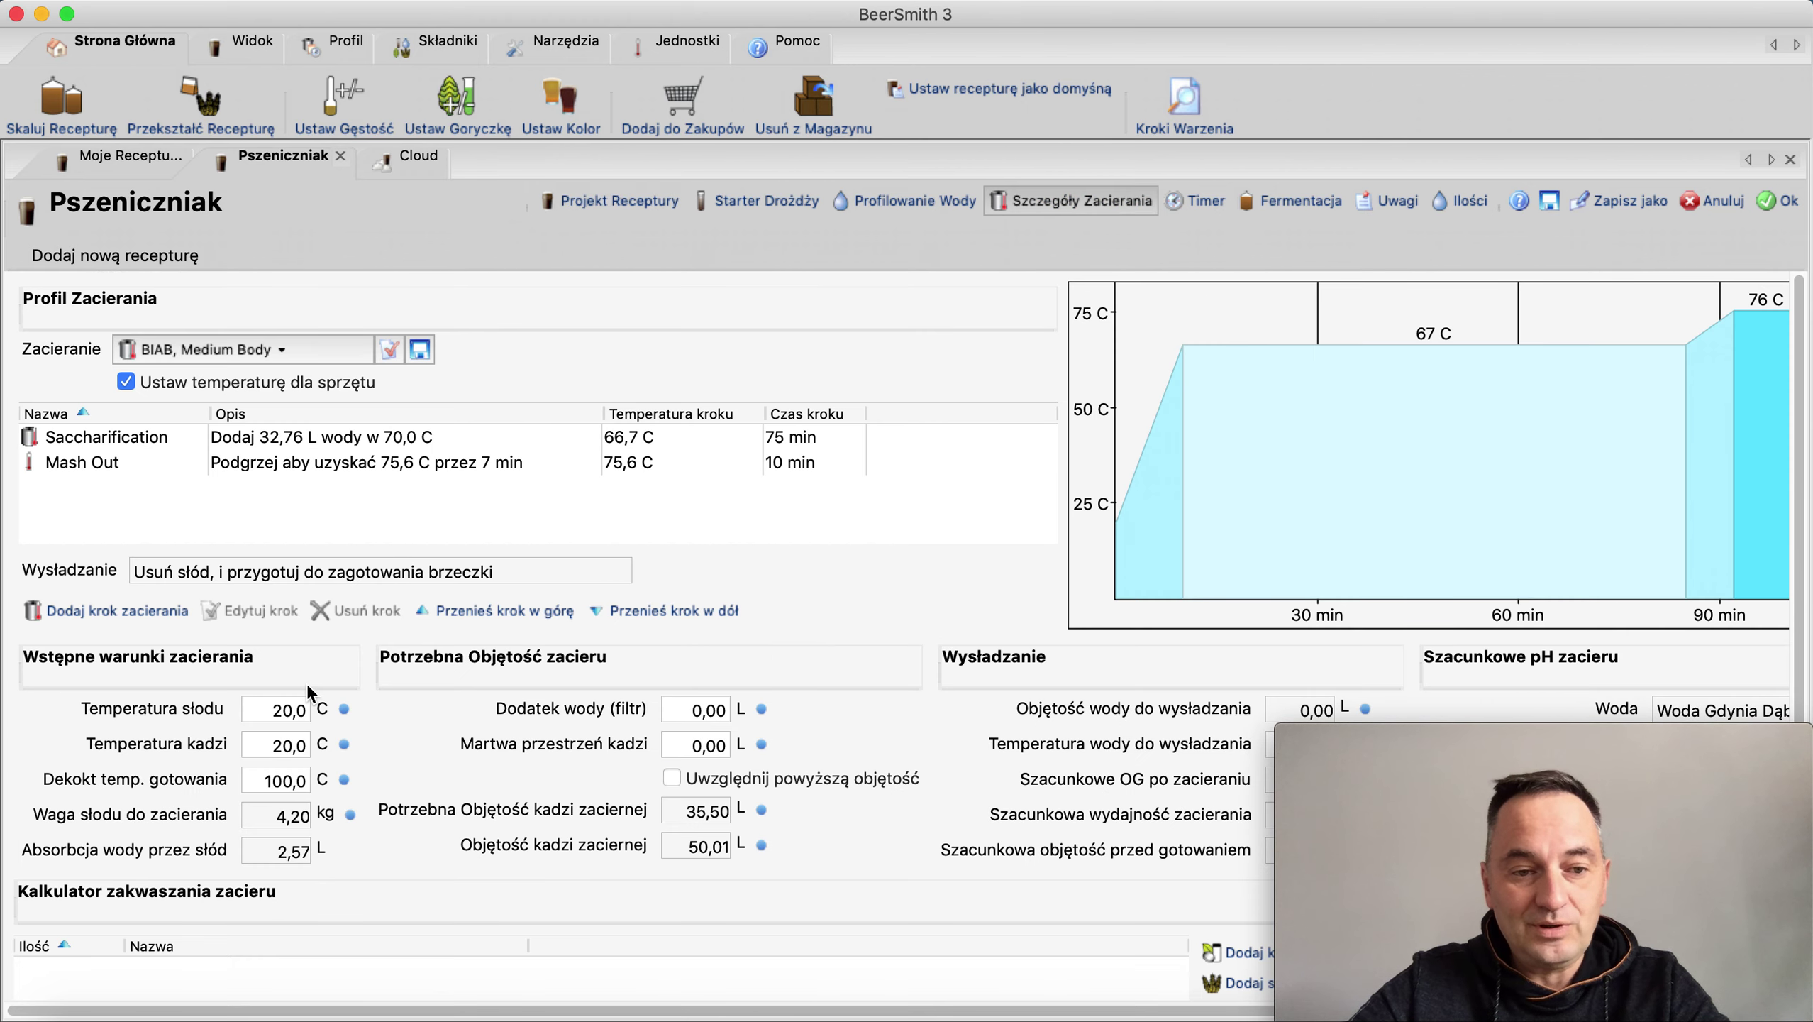
pyautogui.scroll(-3, 842, 621)
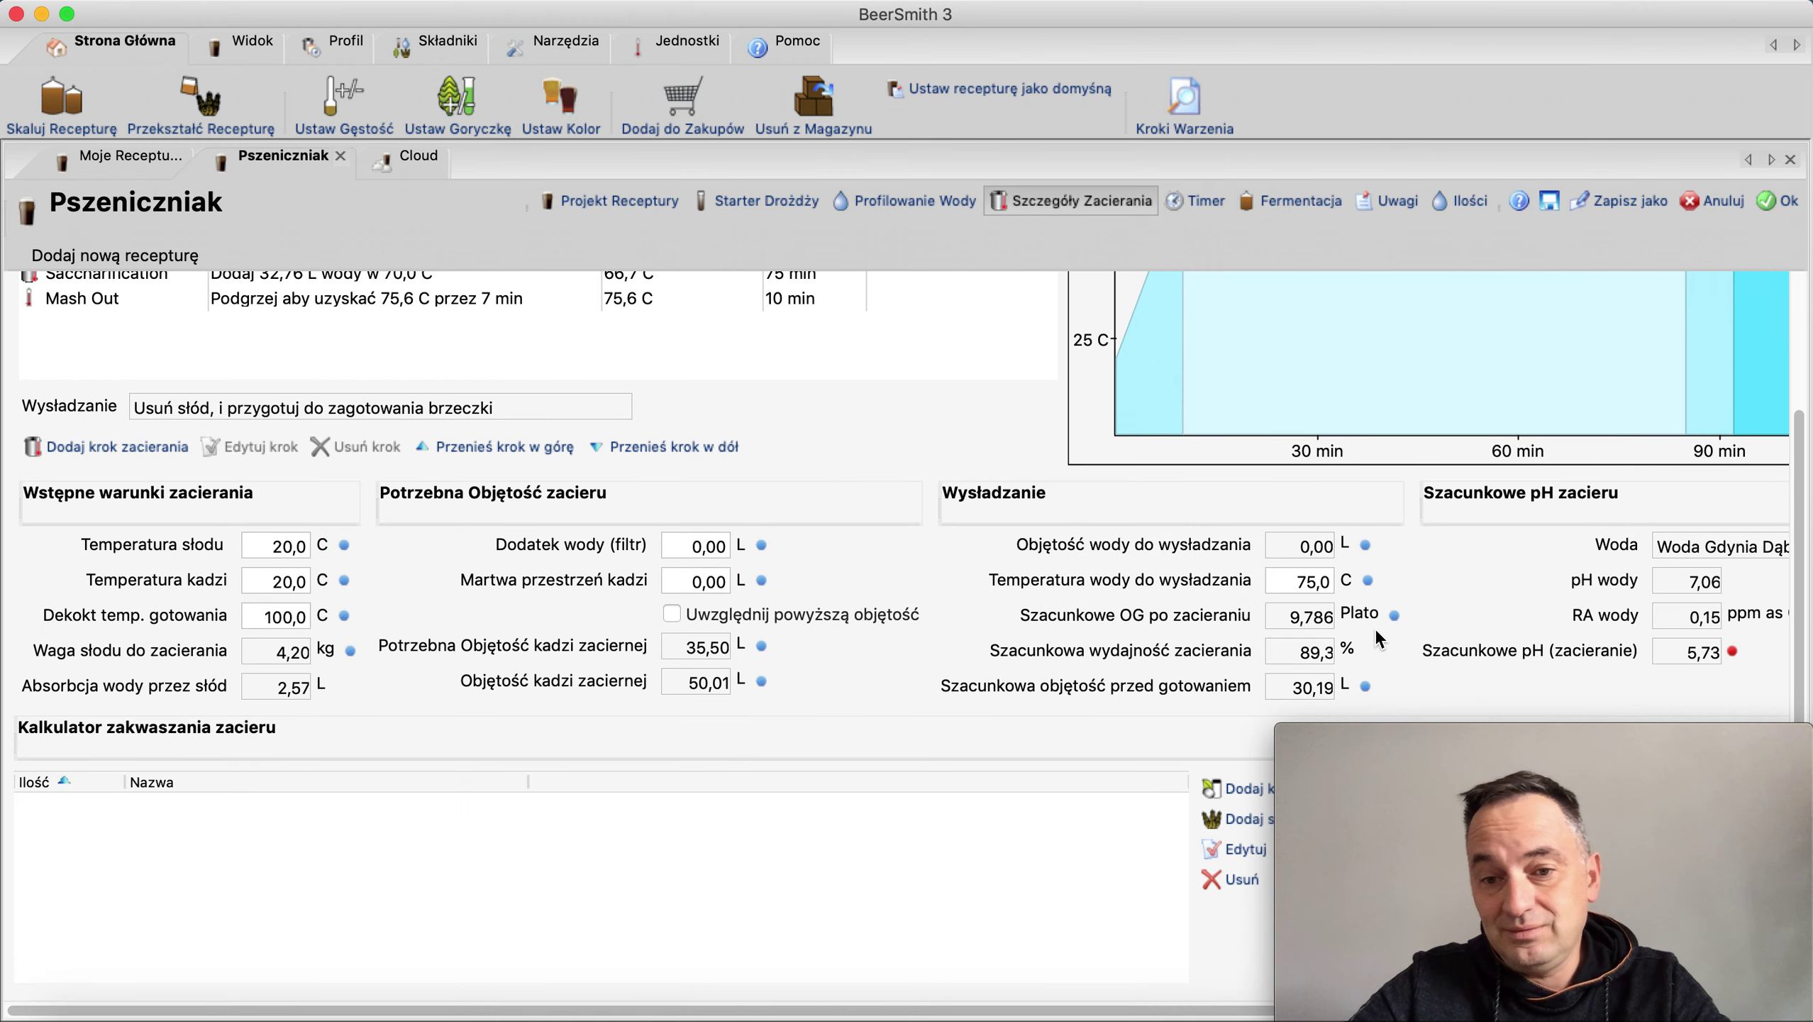
pyautogui.scroll(3, 931, 626)
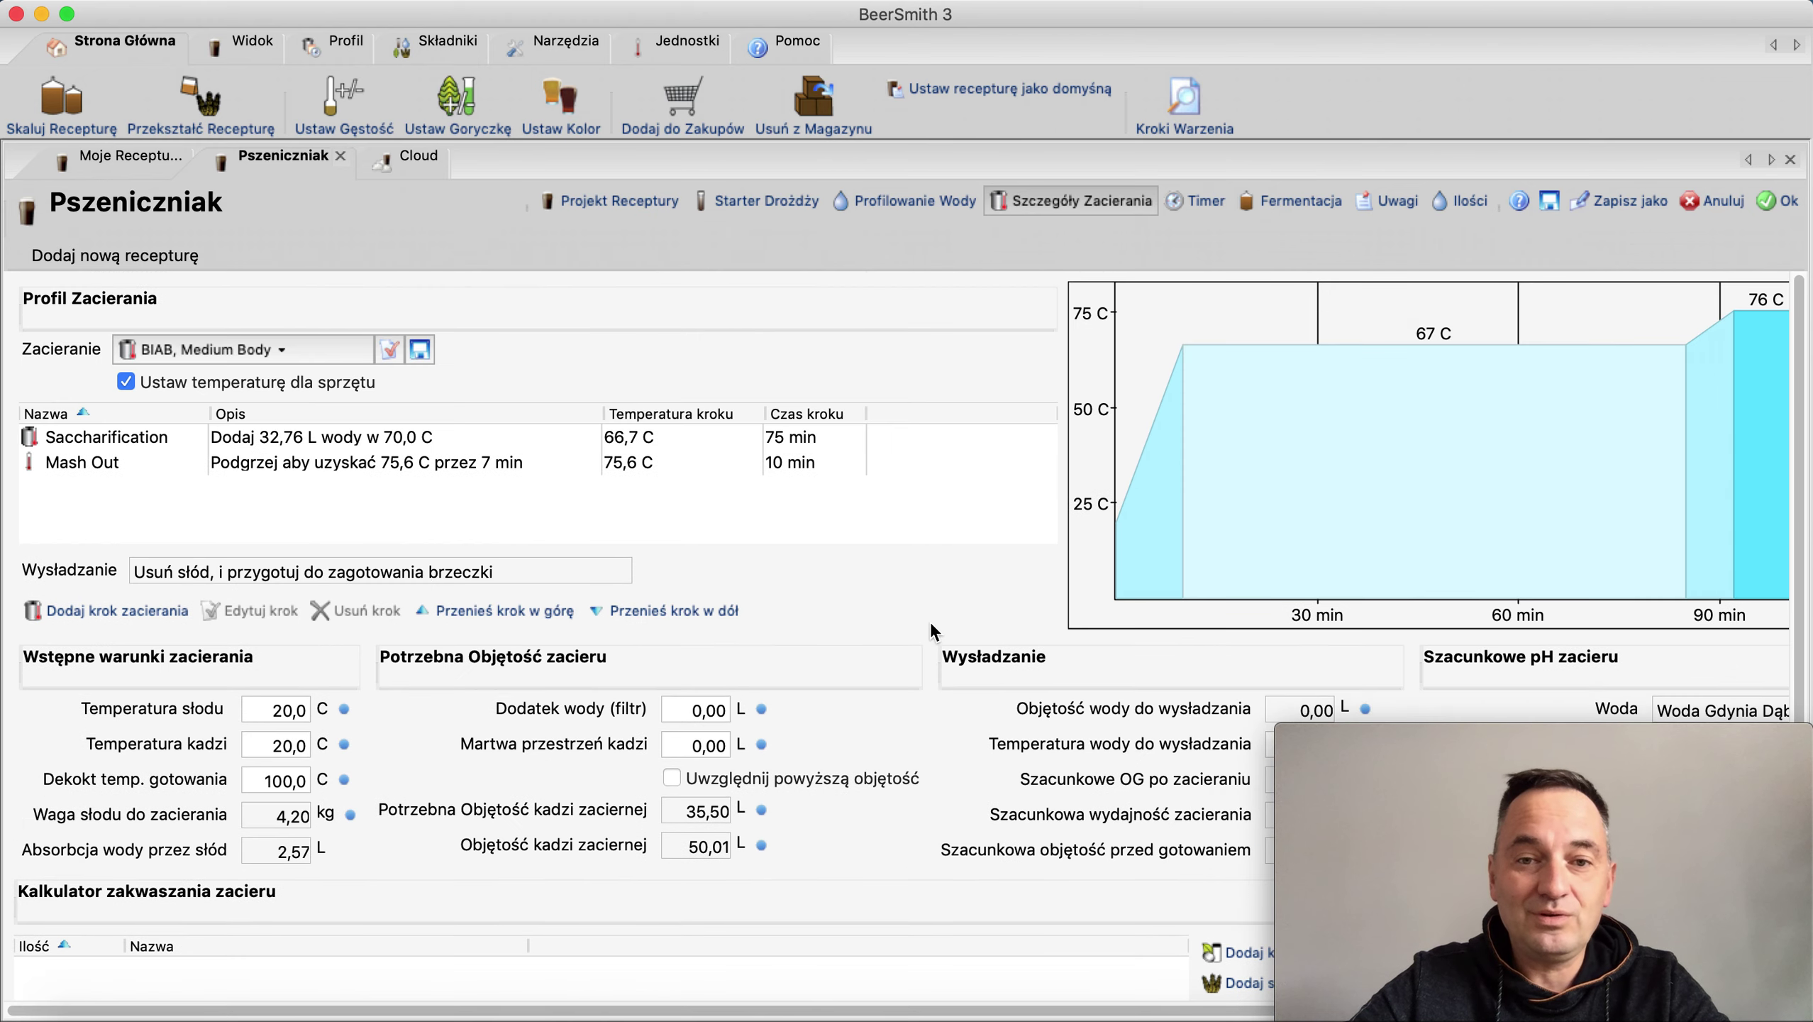
pyautogui.click(1295, 206)
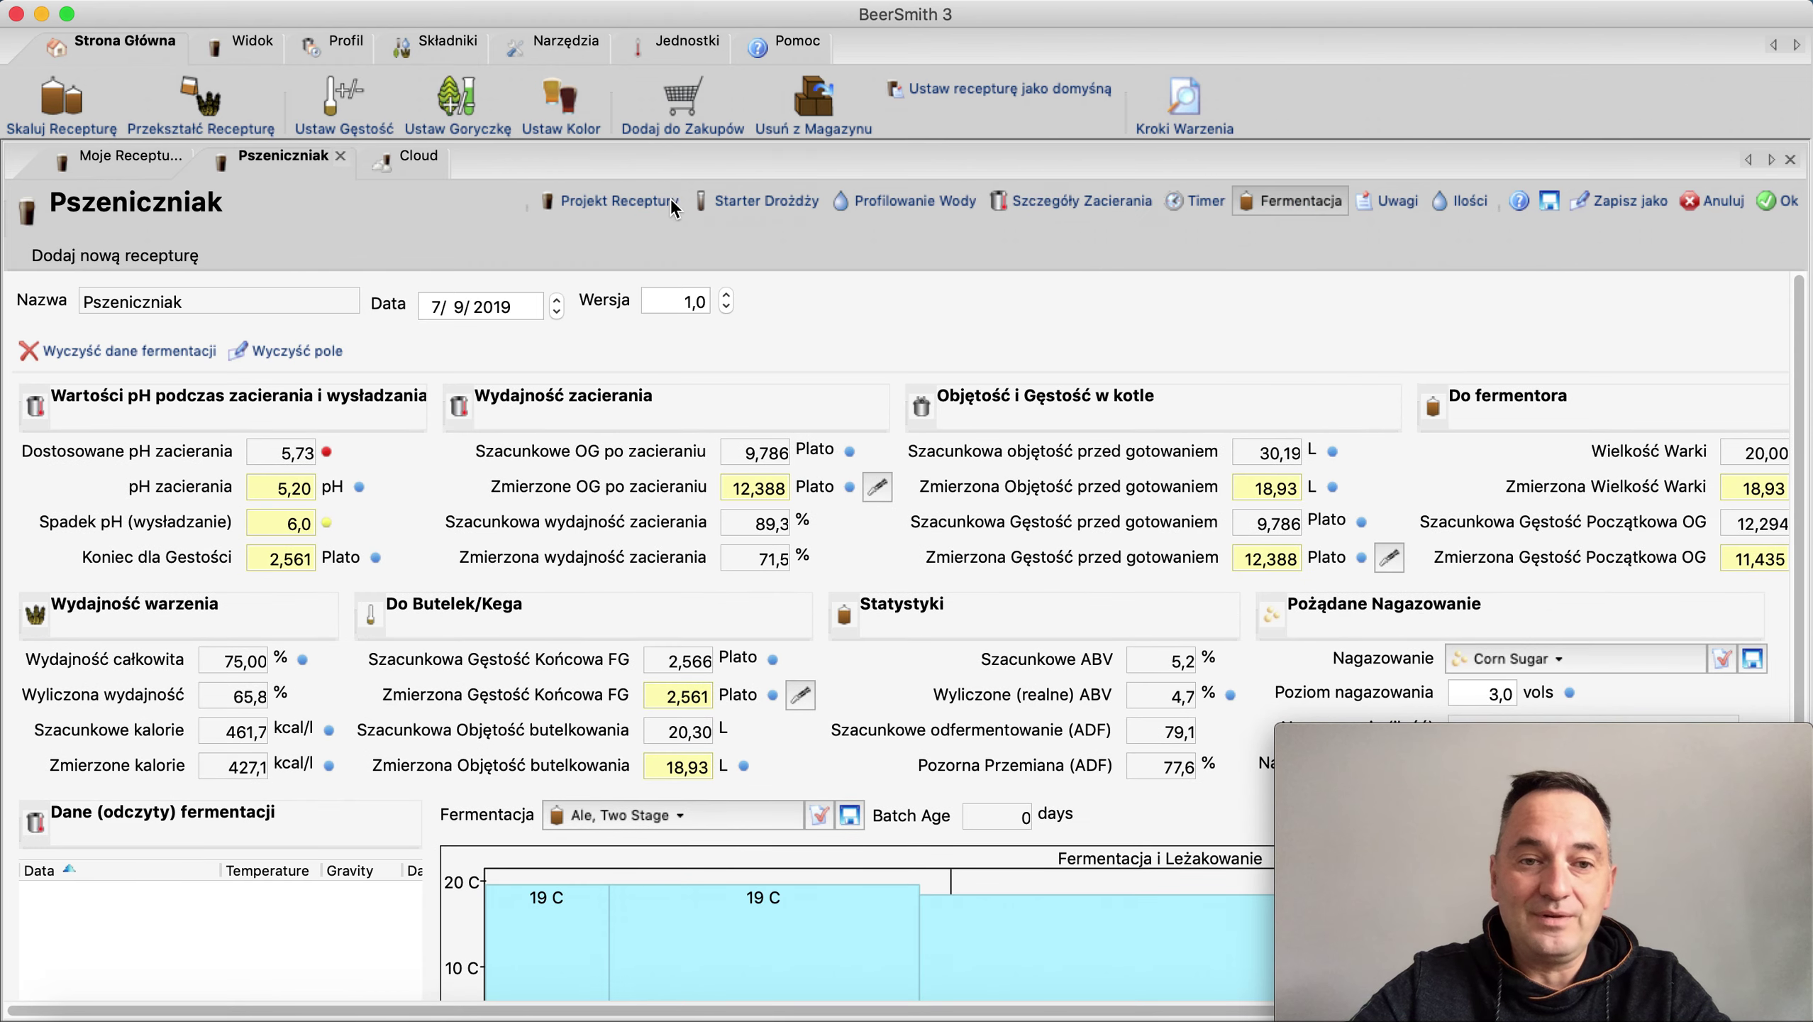
pyautogui.click(737, 203)
pyautogui.click(658, 199)
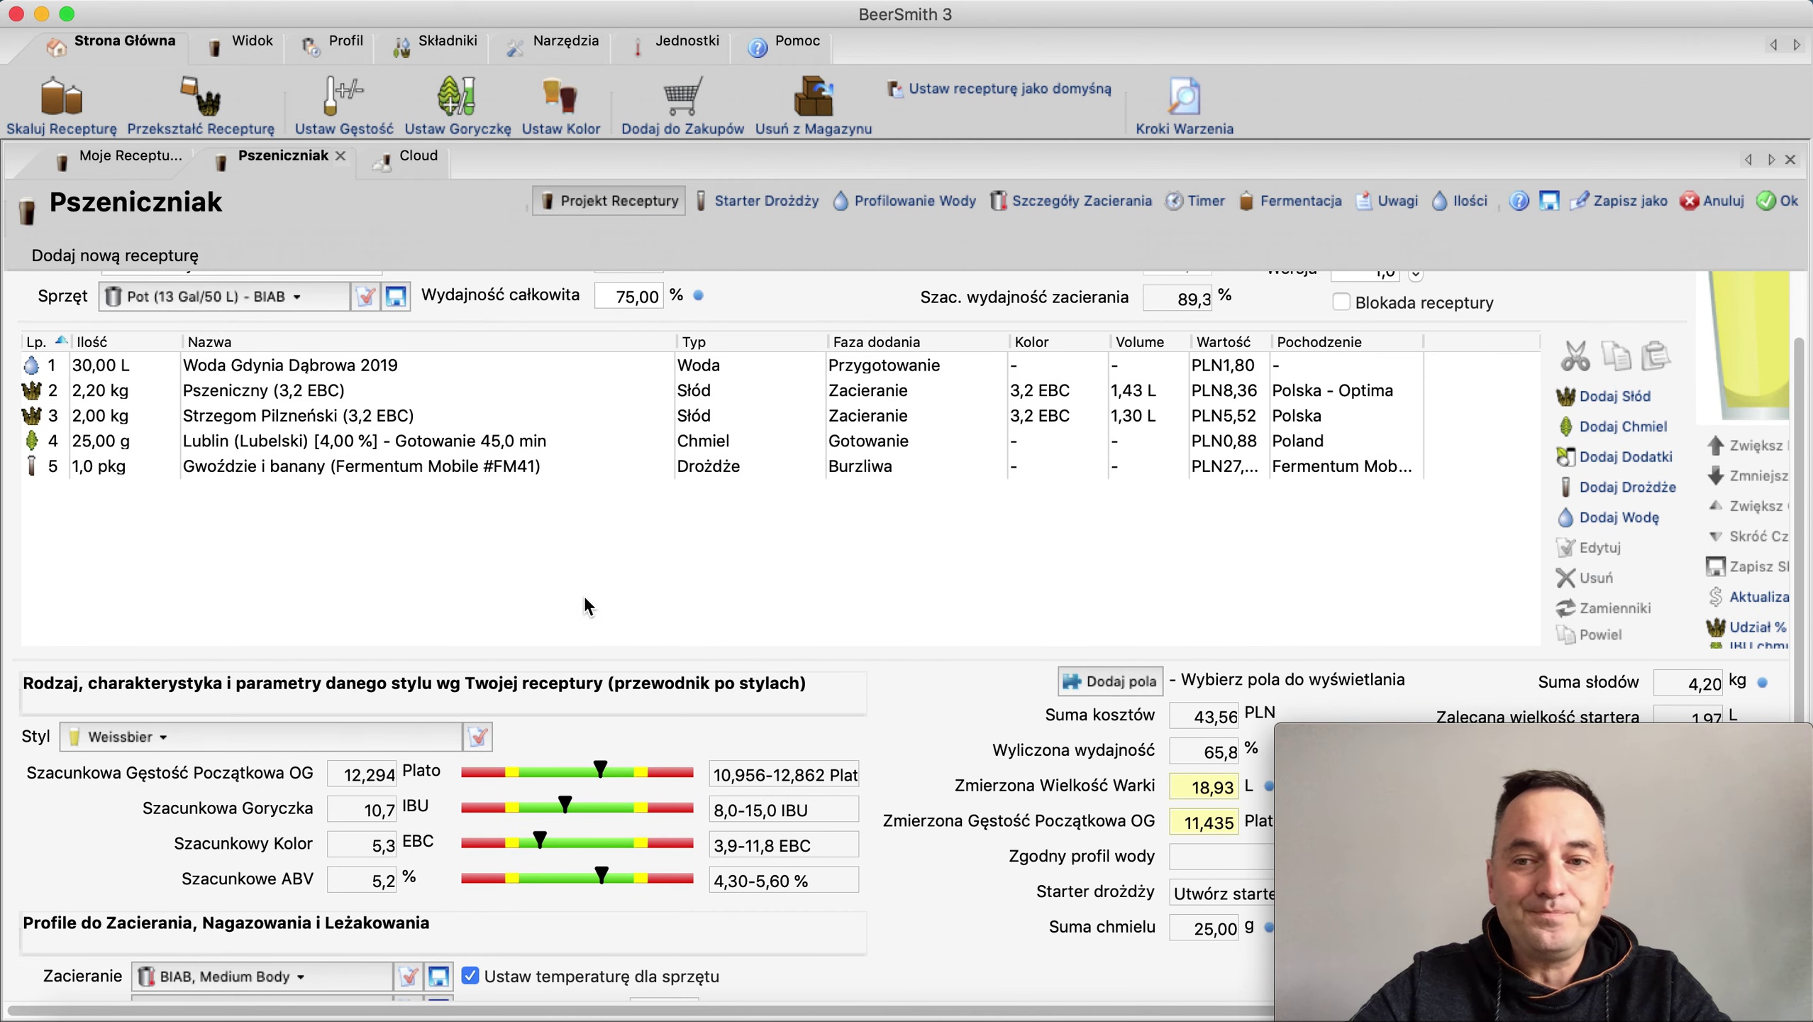
pyautogui.scroll(3, 1690, 342)
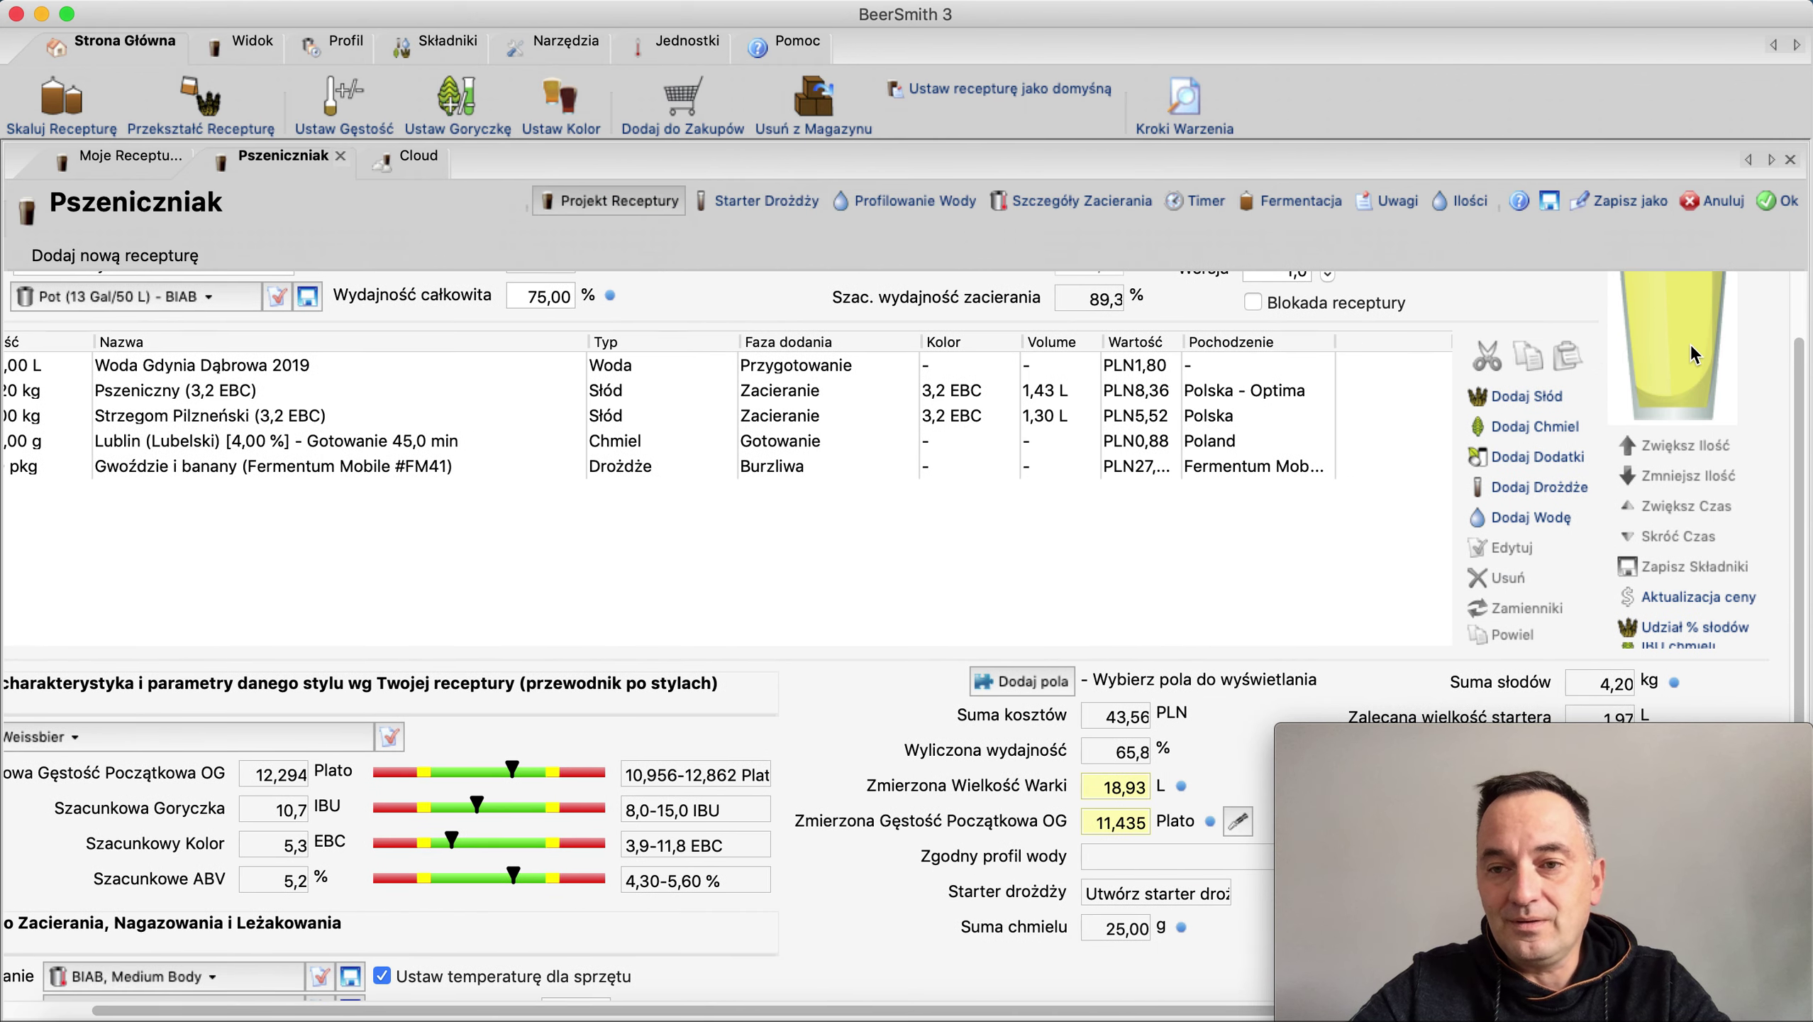
pyautogui.hscroll(3, 1691, 342)
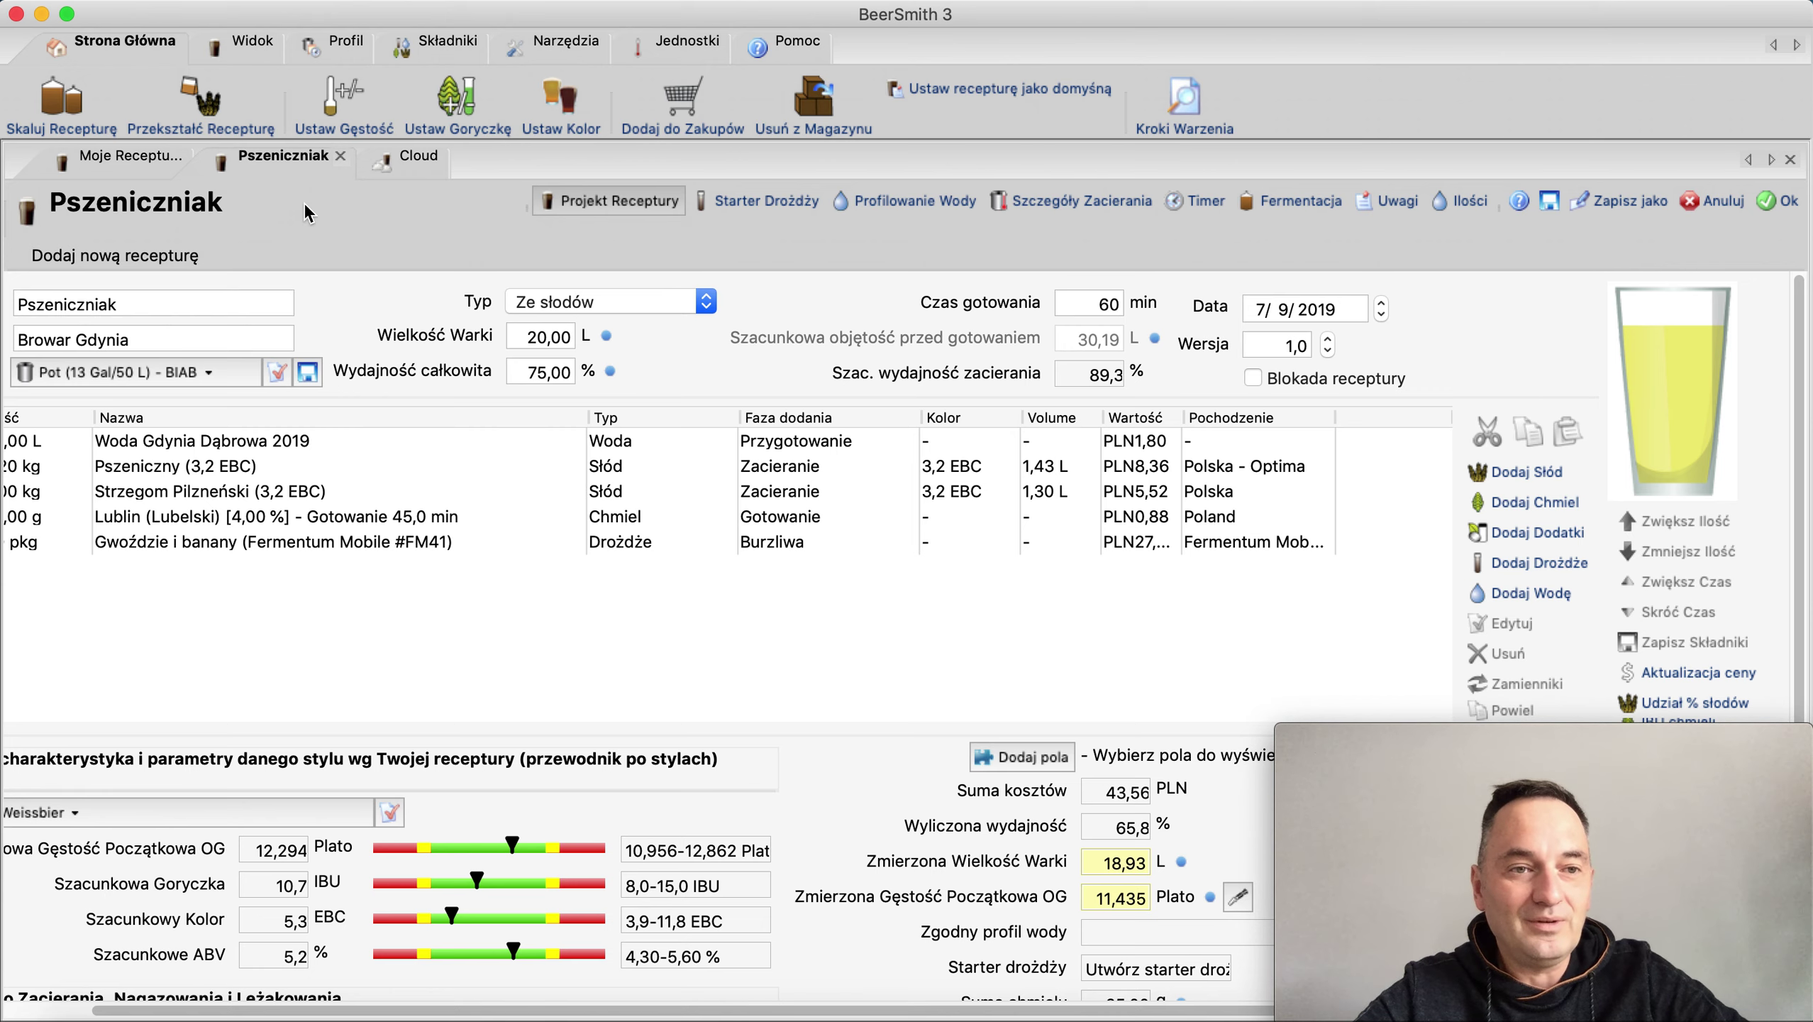
# Leave the recipe design and open the list of recipes stored in the Cloud
pyautogui.click(120, 156)
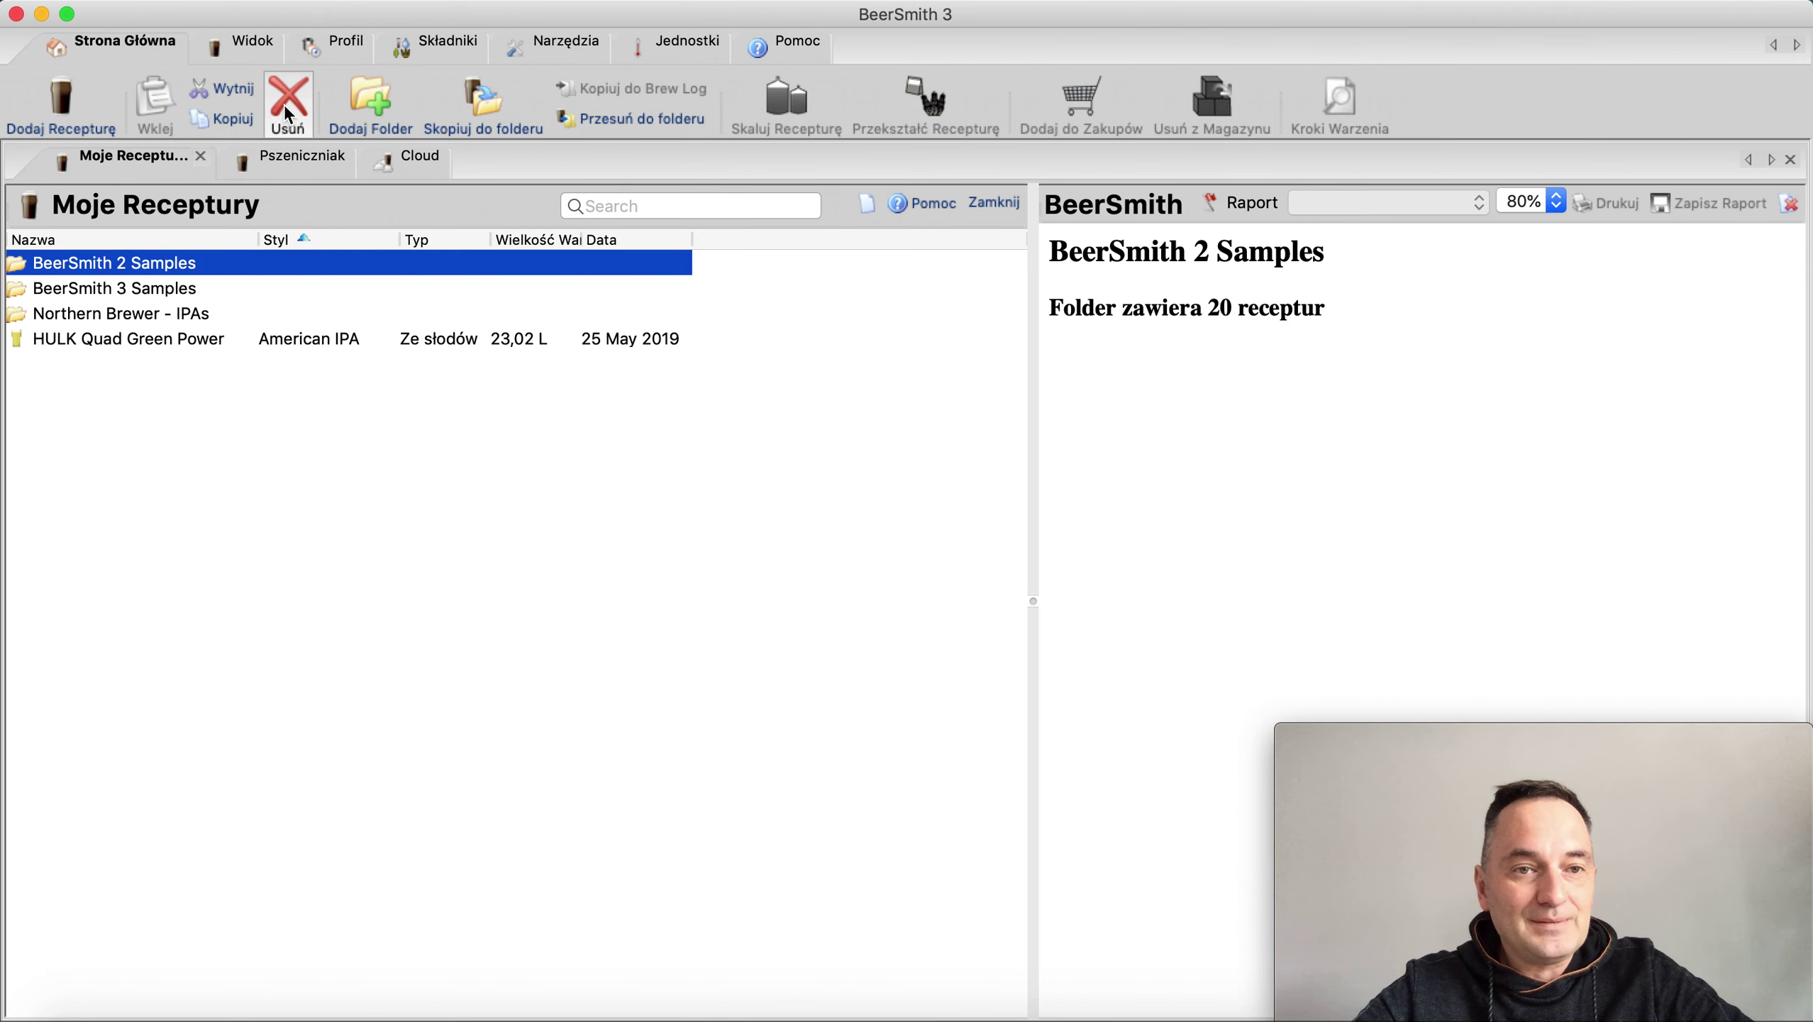
pyautogui.click(343, 43)
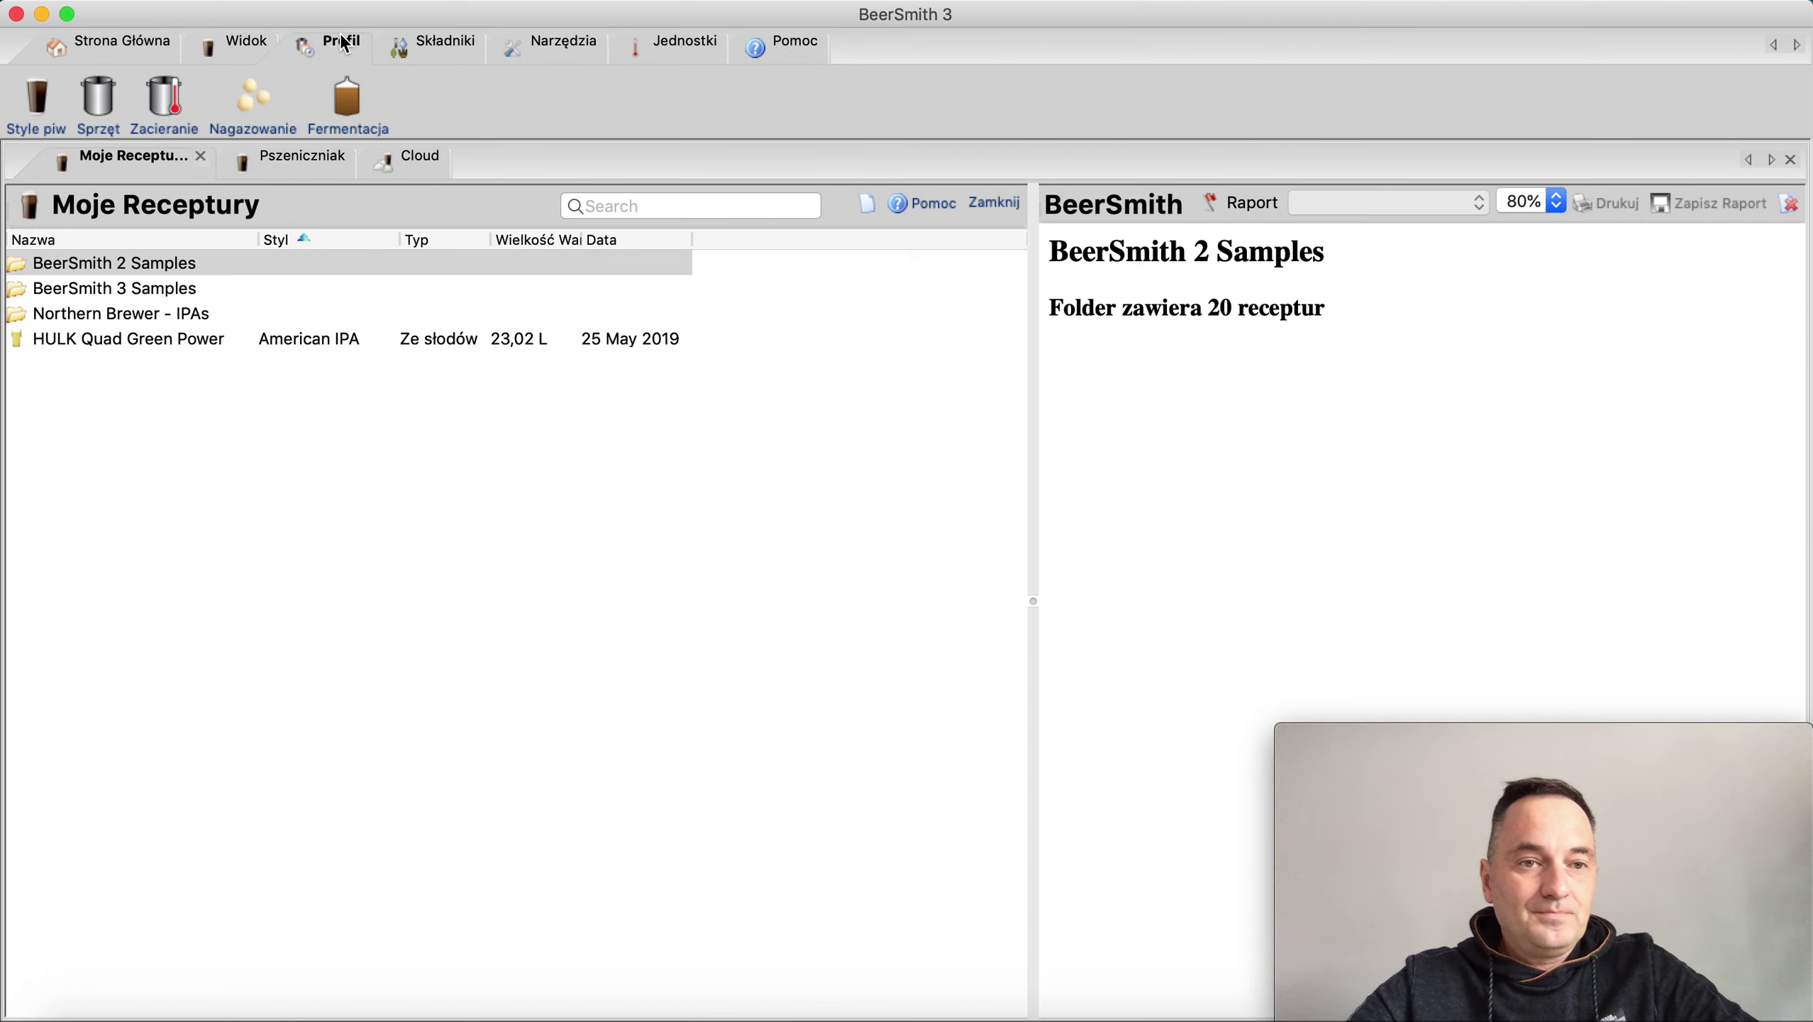
pyautogui.click(238, 44)
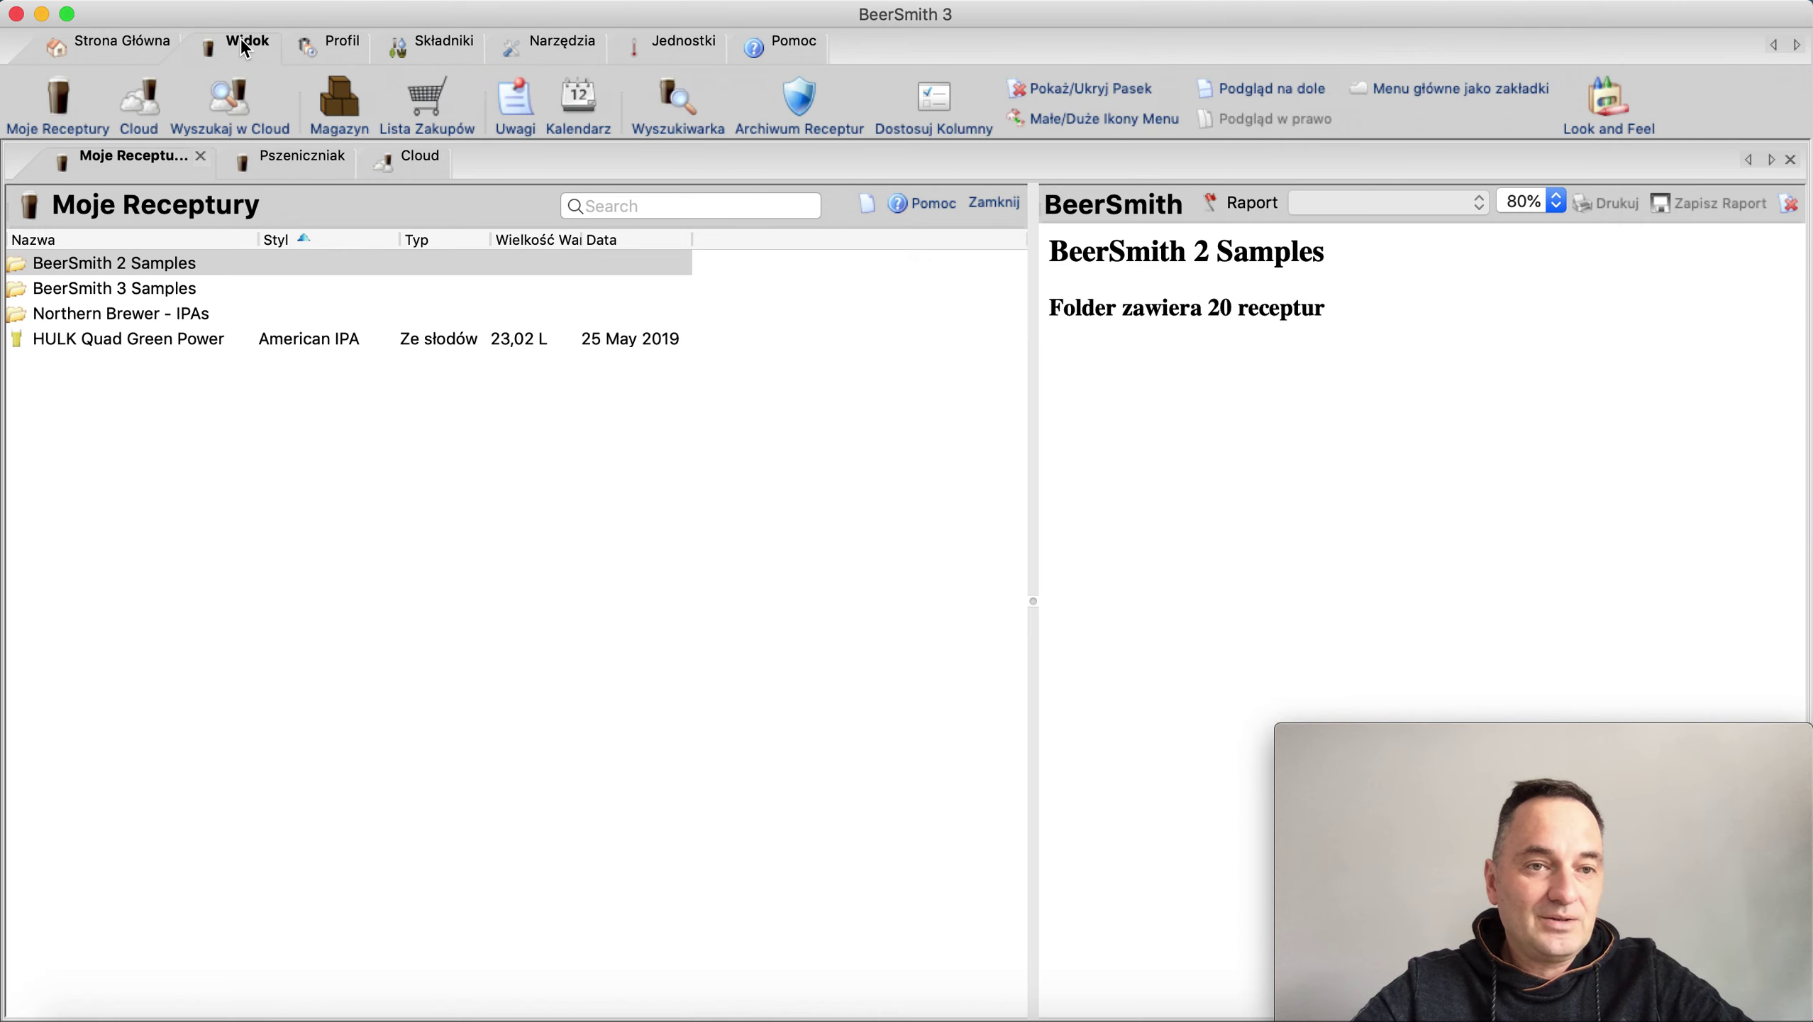
pyautogui.click(152, 110)
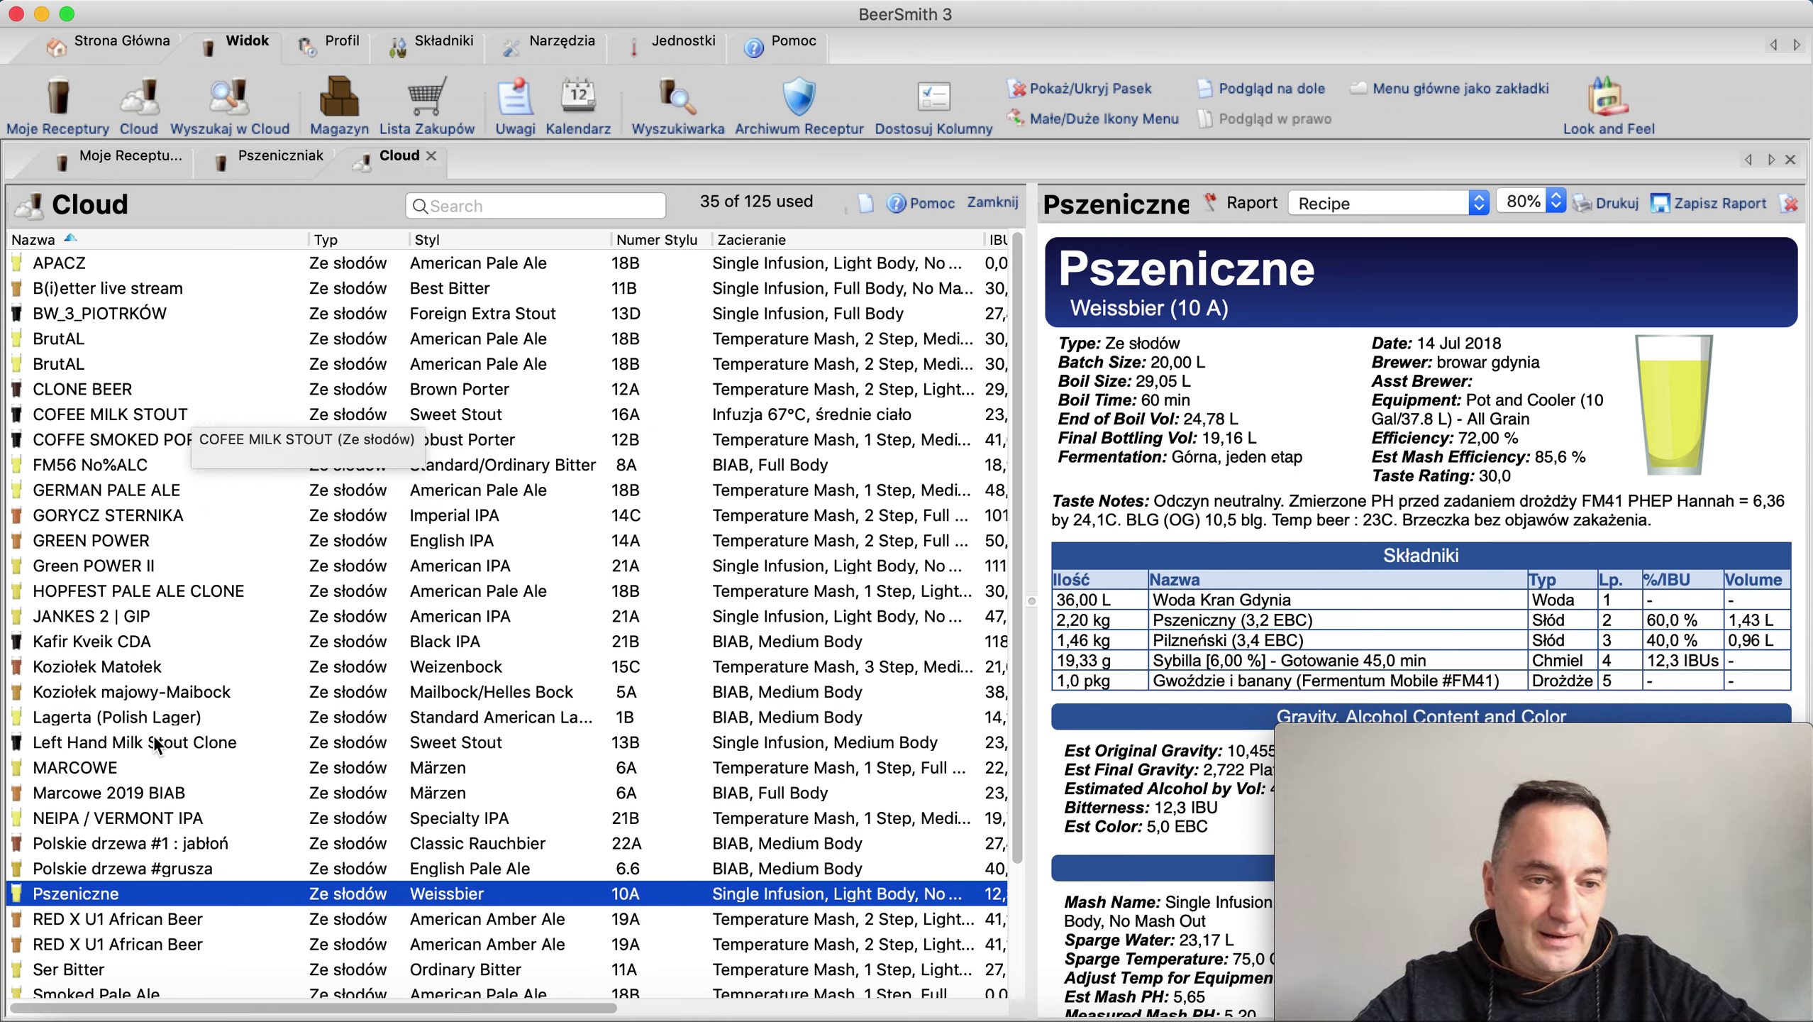
# Open the Lagerta (Polish Lager) recipe from the Cloud, examine its mash details and fermentation data, and close it
pyautogui.click(111, 717)
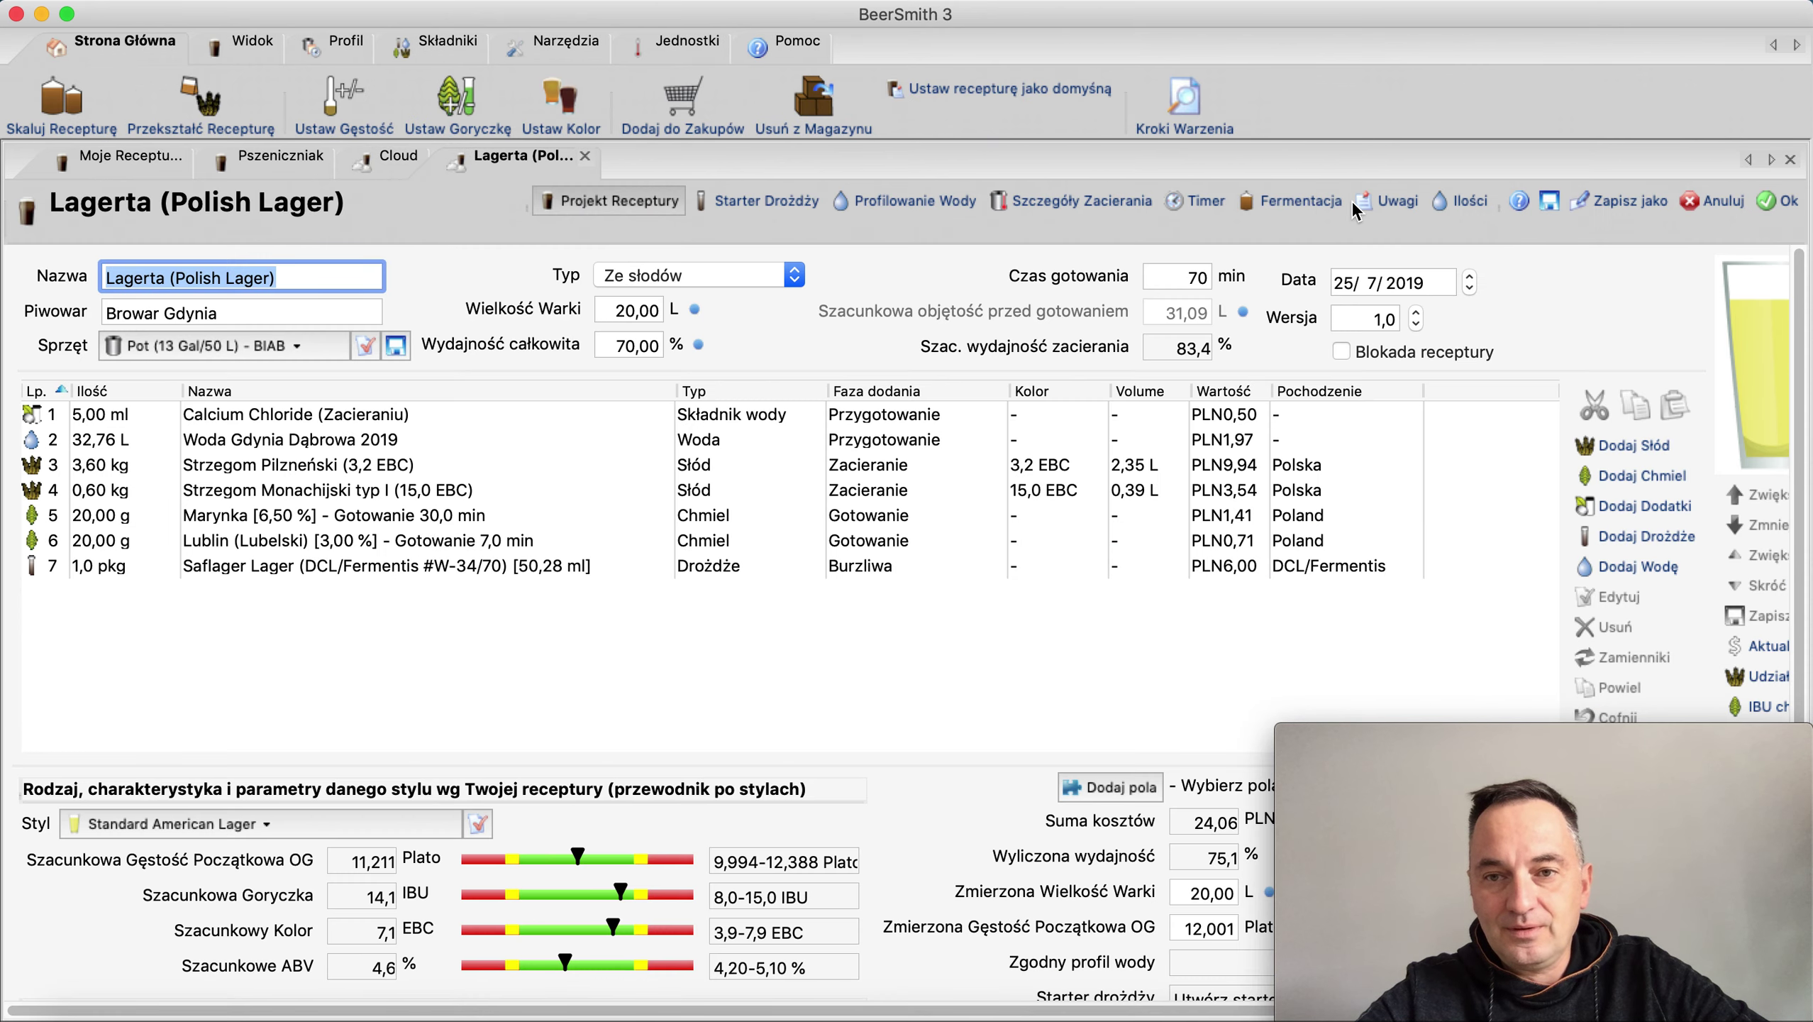
pyautogui.click(1123, 199)
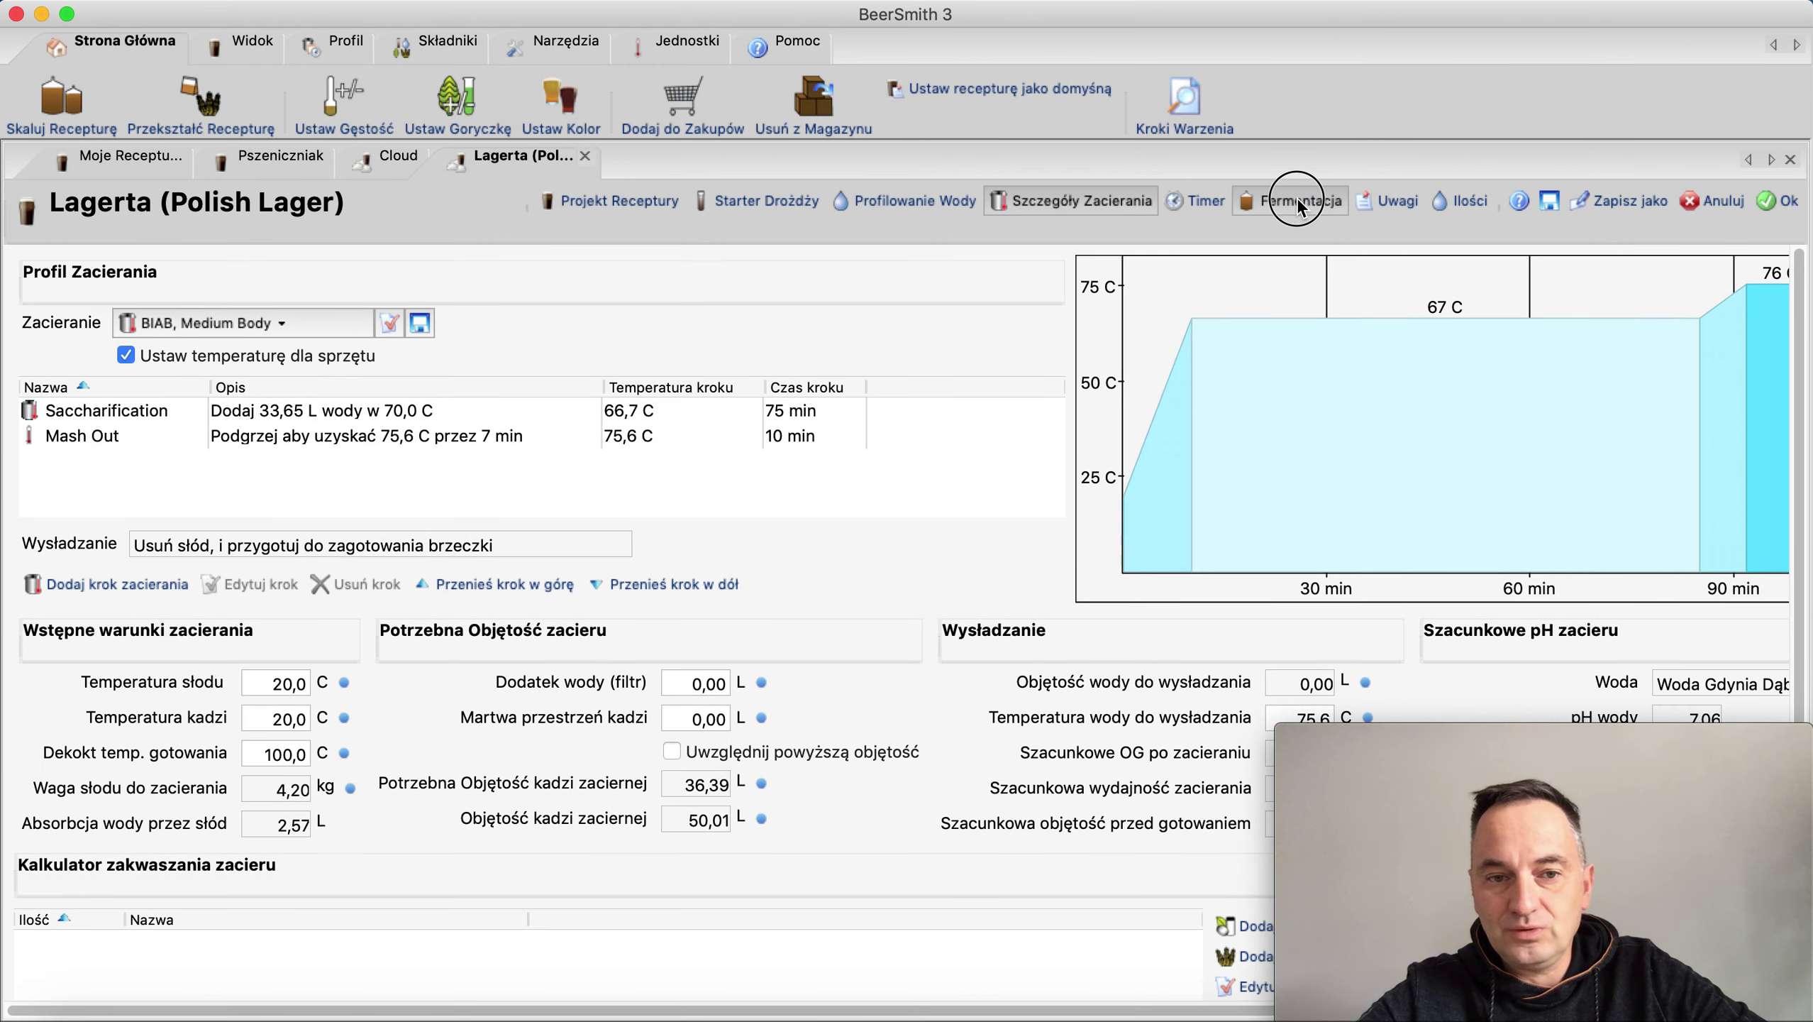
pyautogui.click(1297, 202)
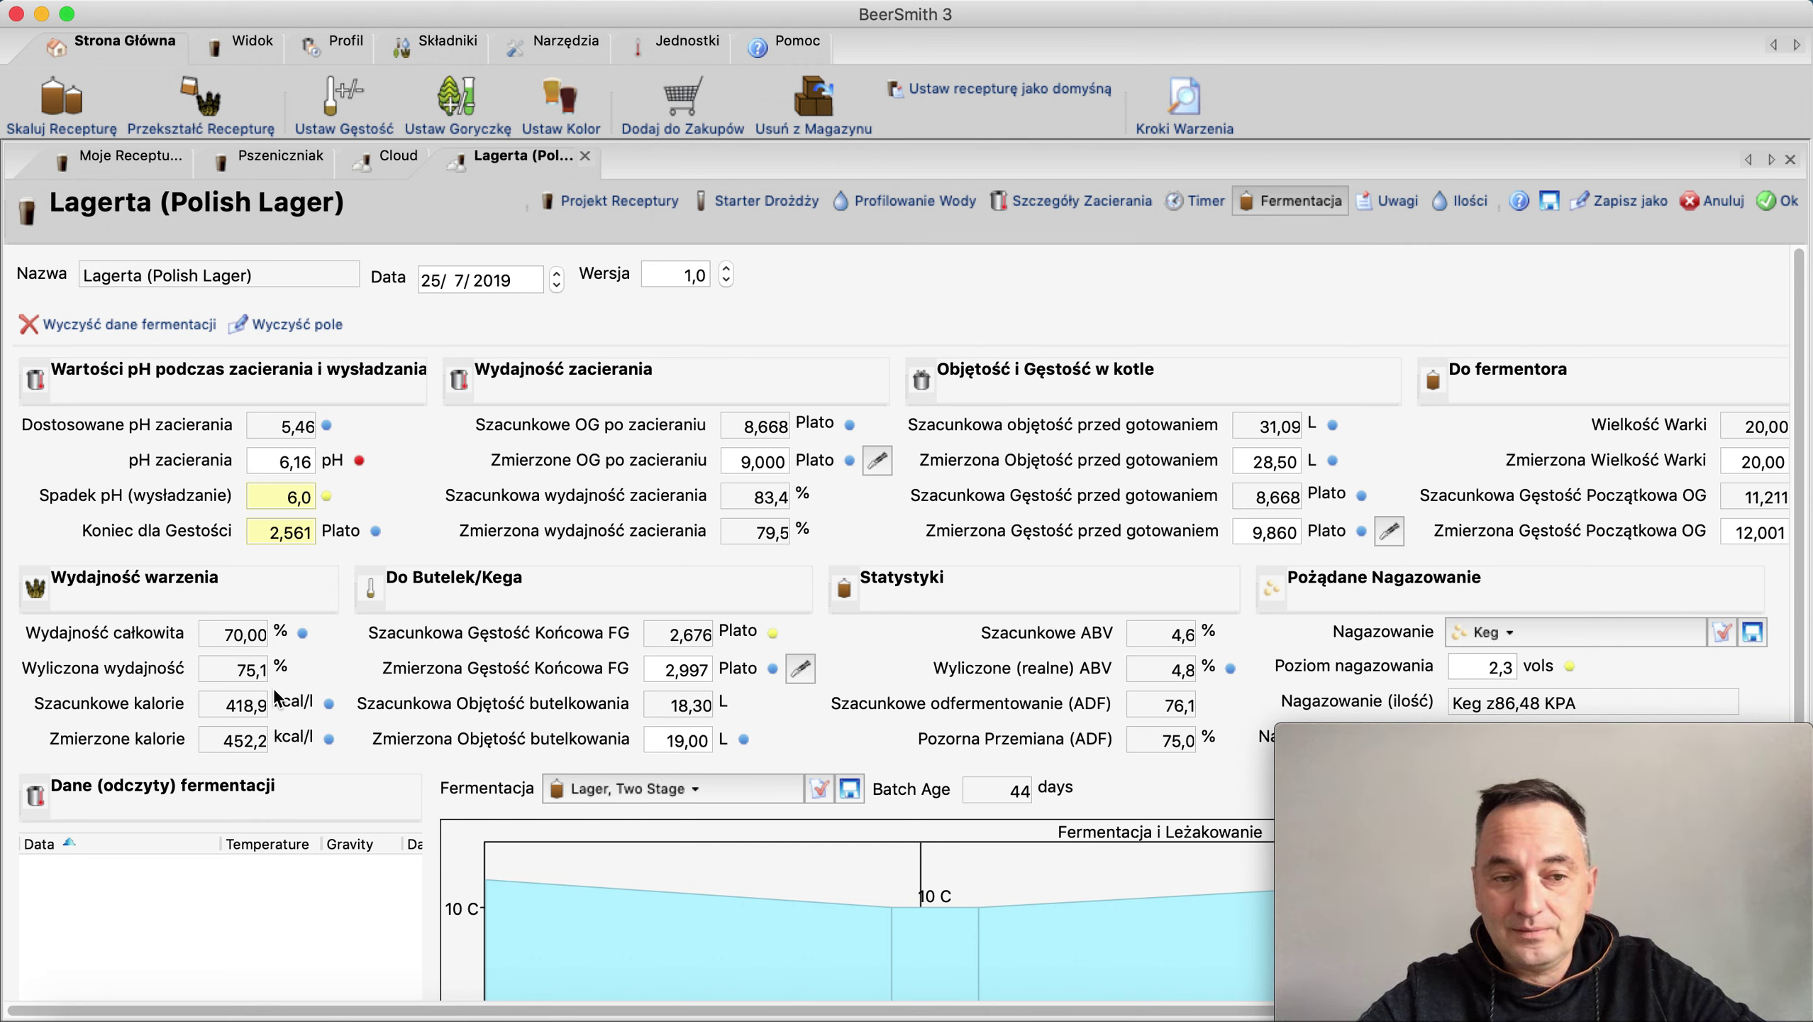
pyautogui.click(585, 156)
# Return to the Pszeniczniak recipe and look over its ingredient list and style parameters
pyautogui.click(295, 156)
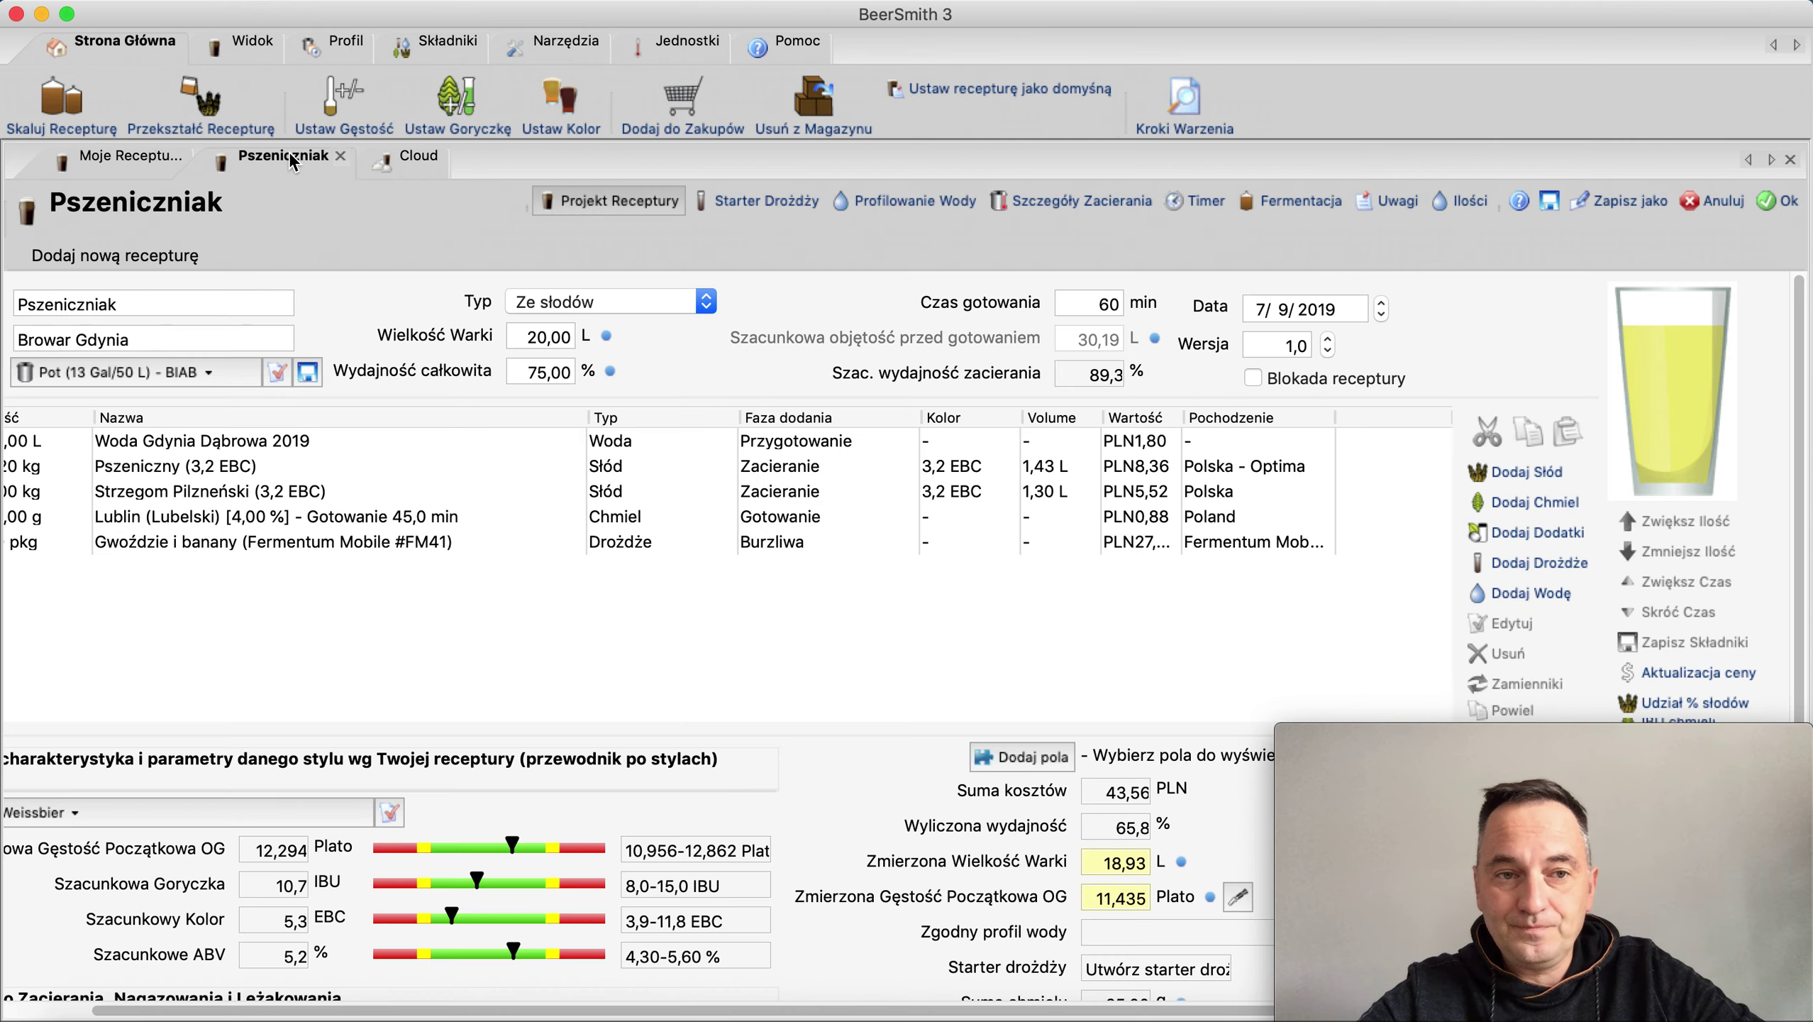
pyautogui.scroll(-2, 643, 322)
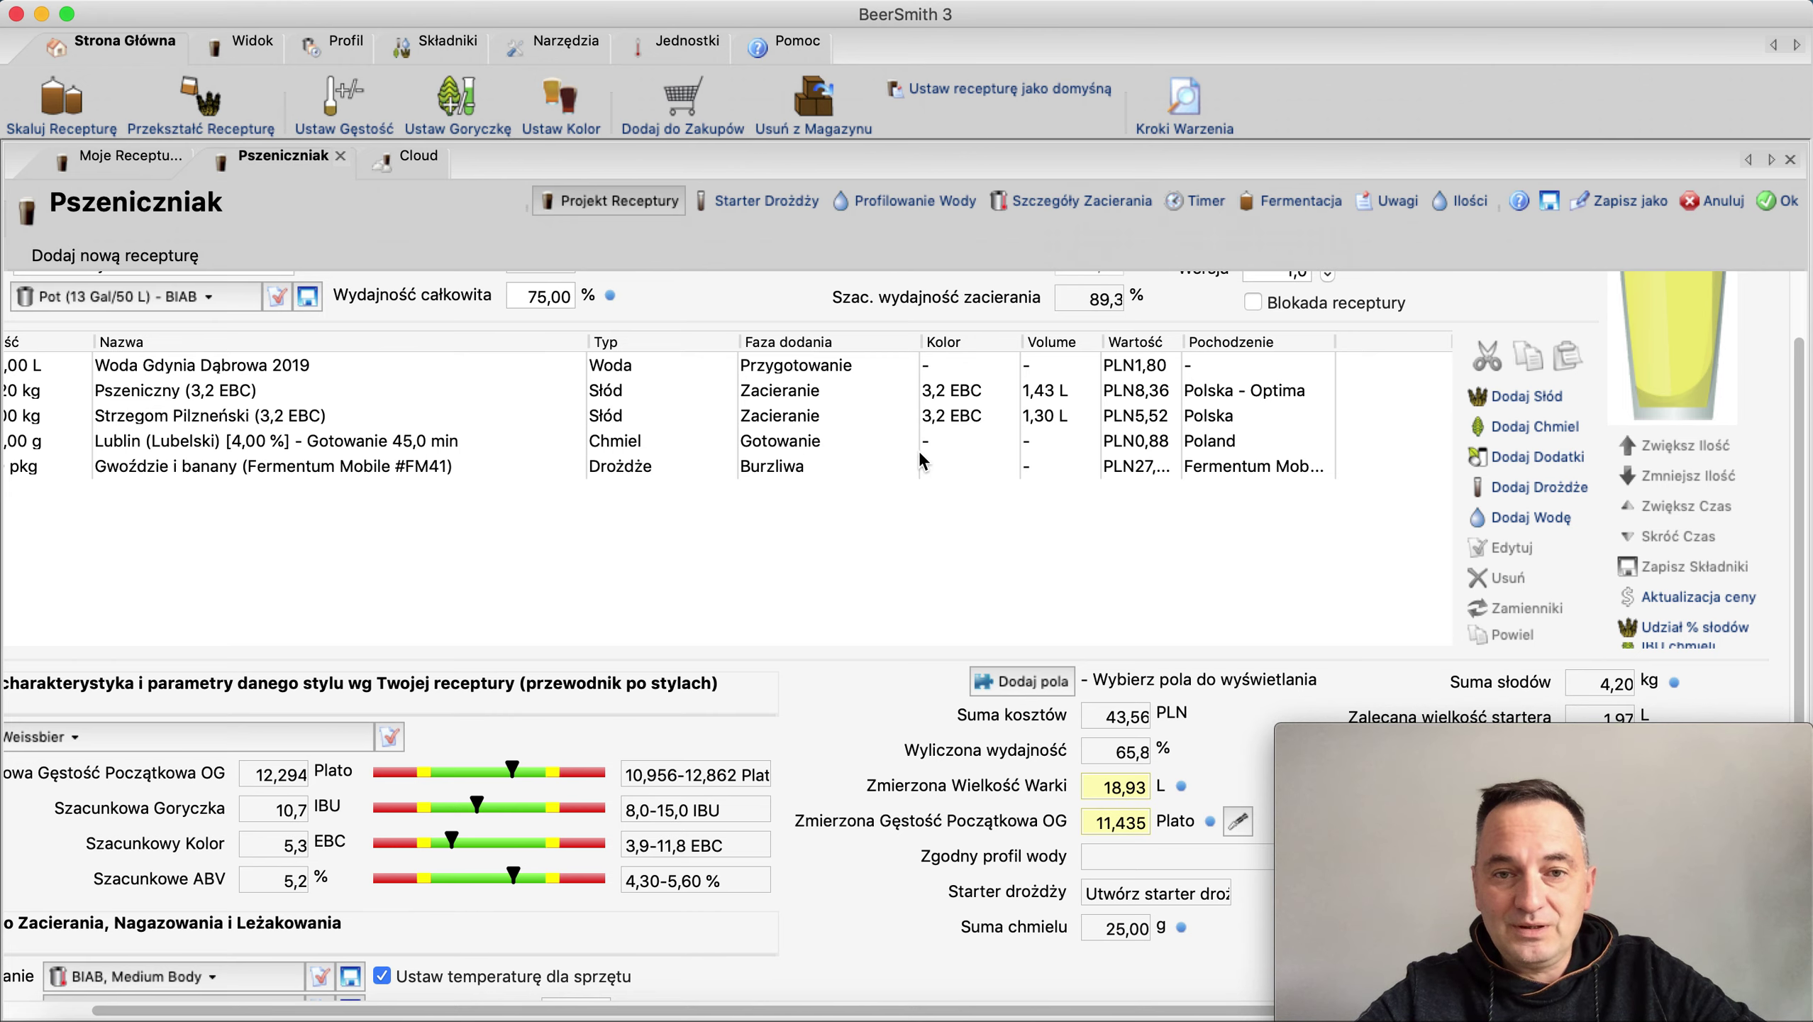
pyautogui.scroll(2, 929, 444)
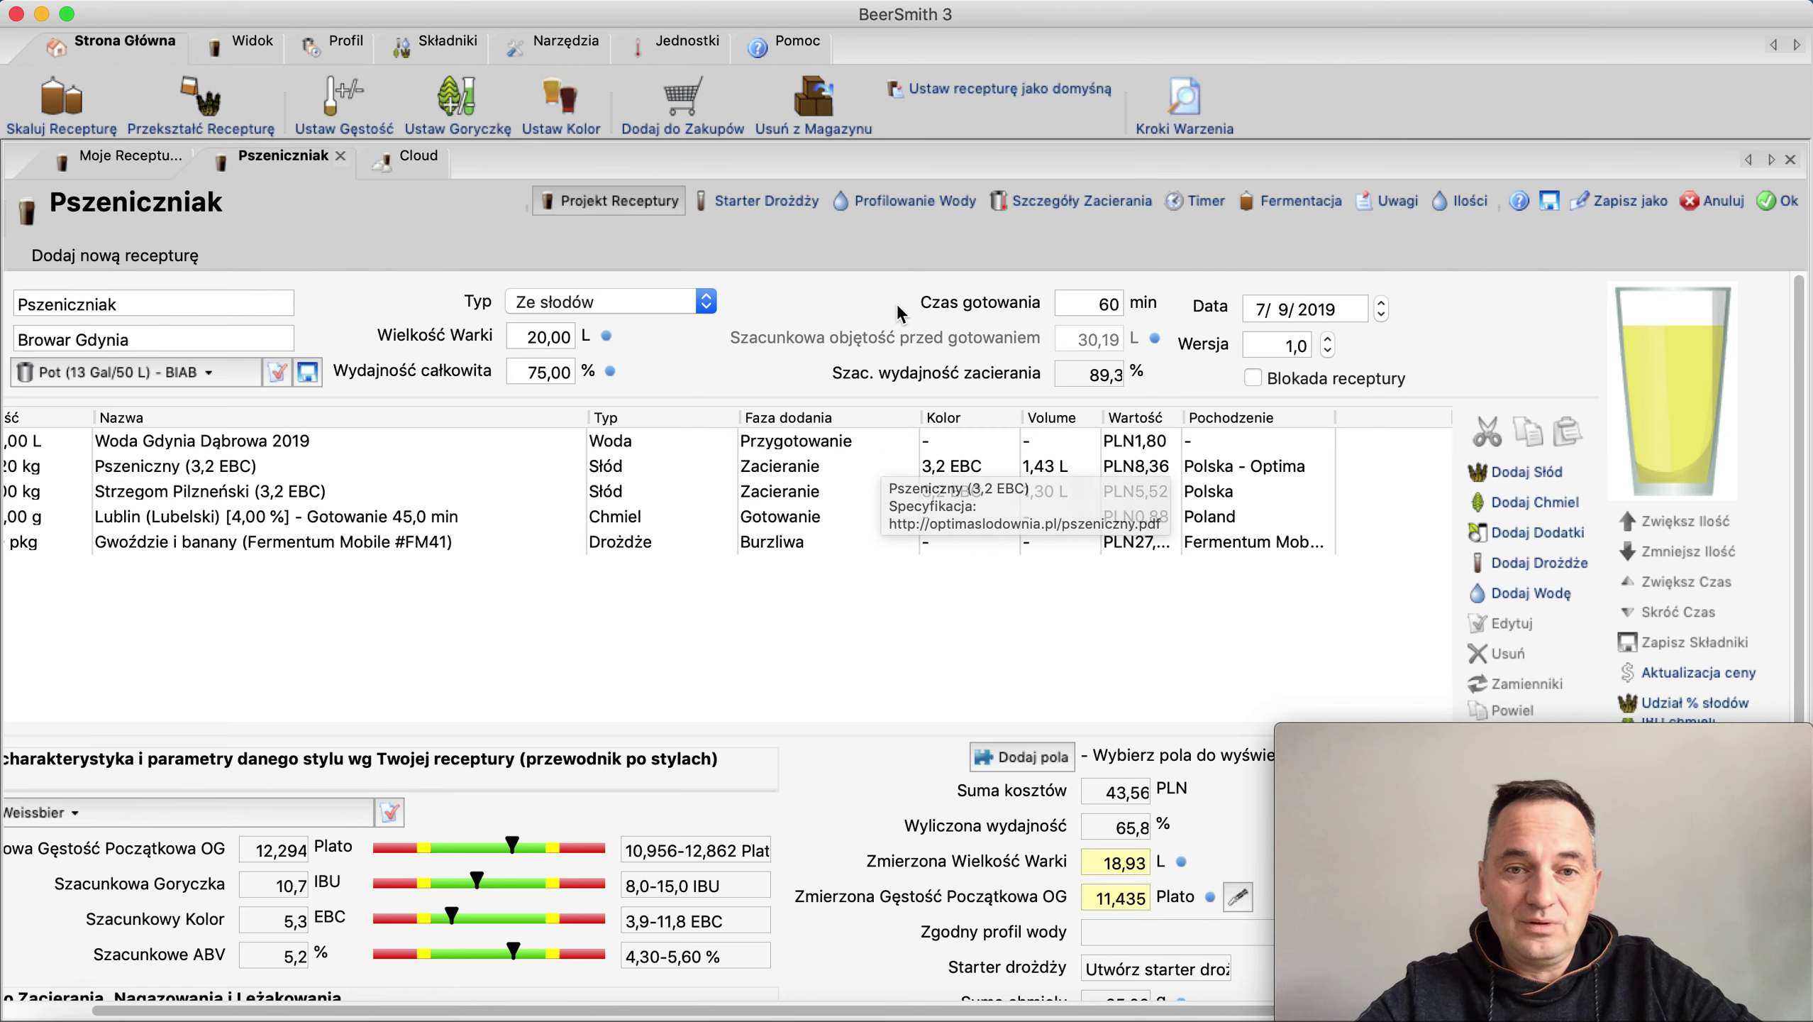
pyautogui.hscroll(-3, 883, 450)
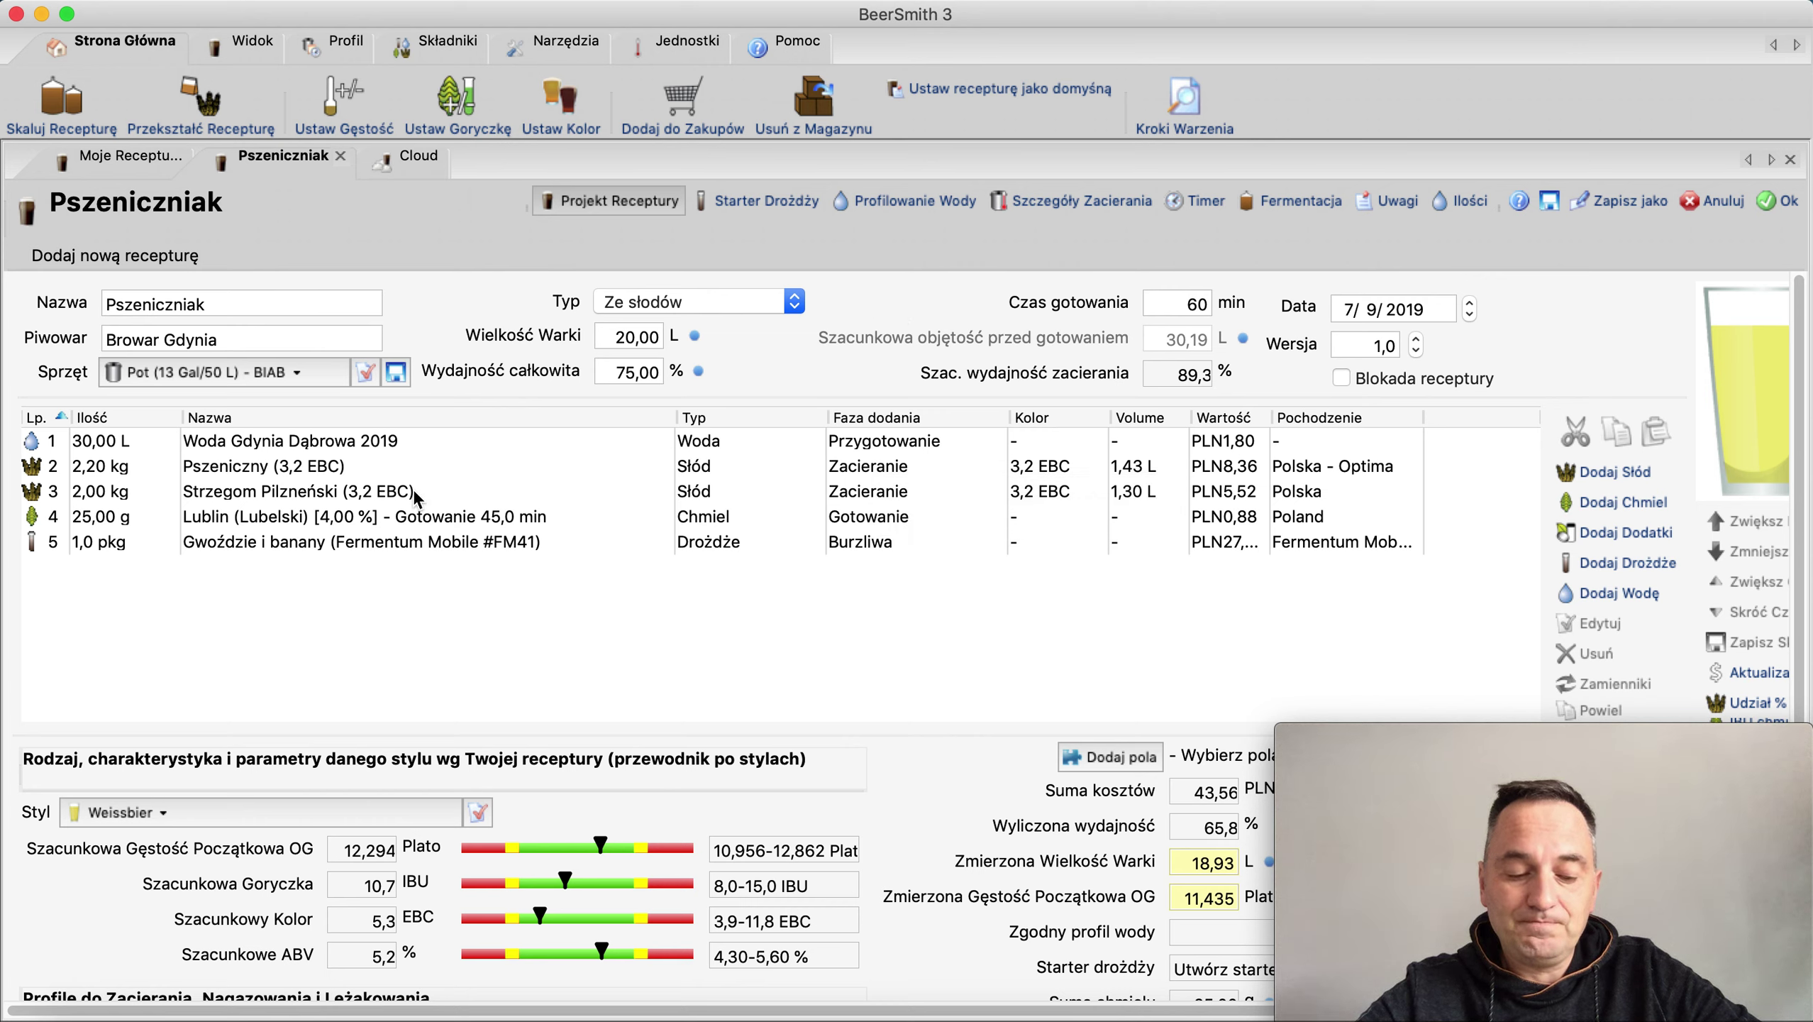
pyautogui.moveTo(417, 498)
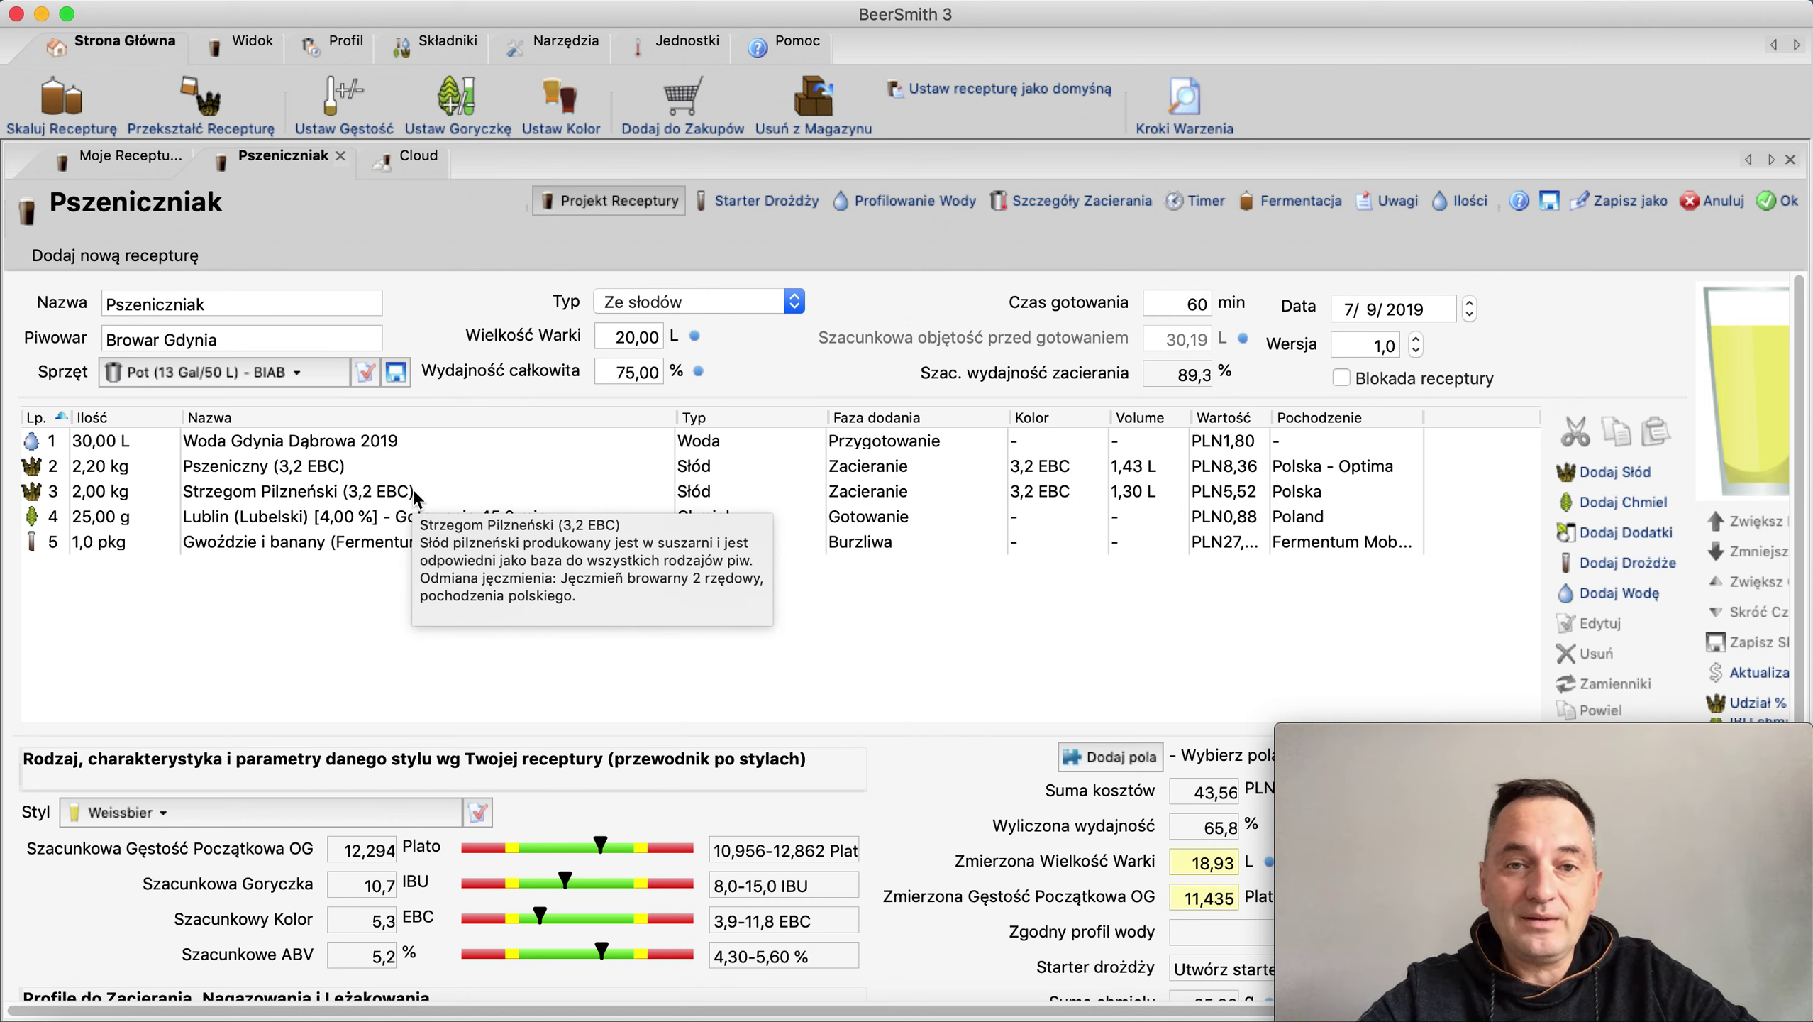